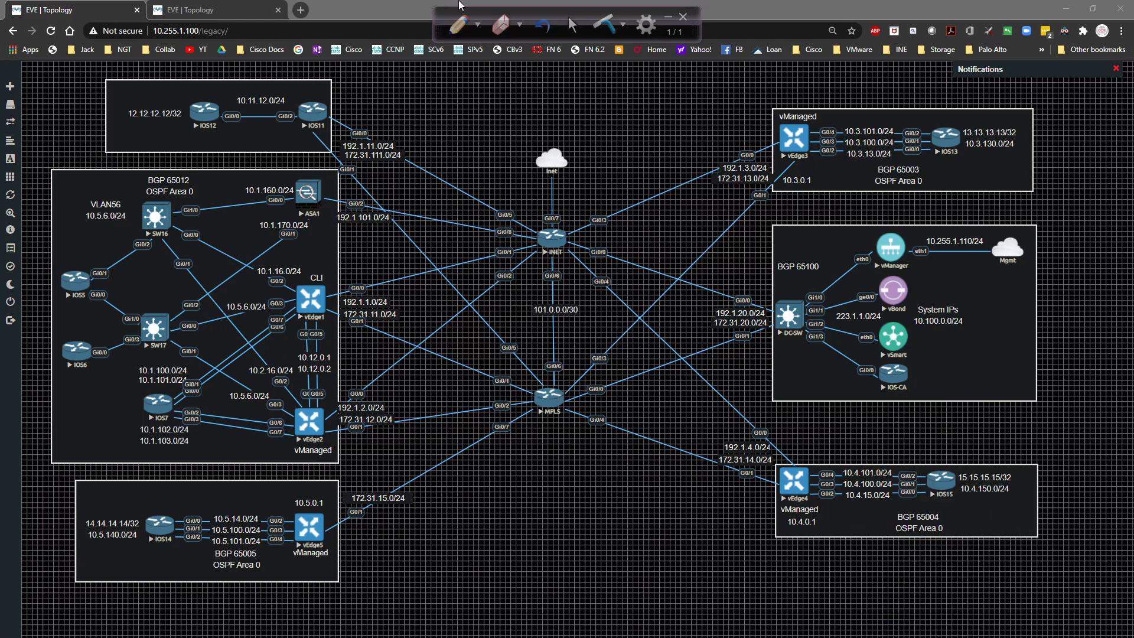
# Switch to the red freehand annotation pen and write 'FT' below the MPLS router.
pyautogui.click(458, 25)
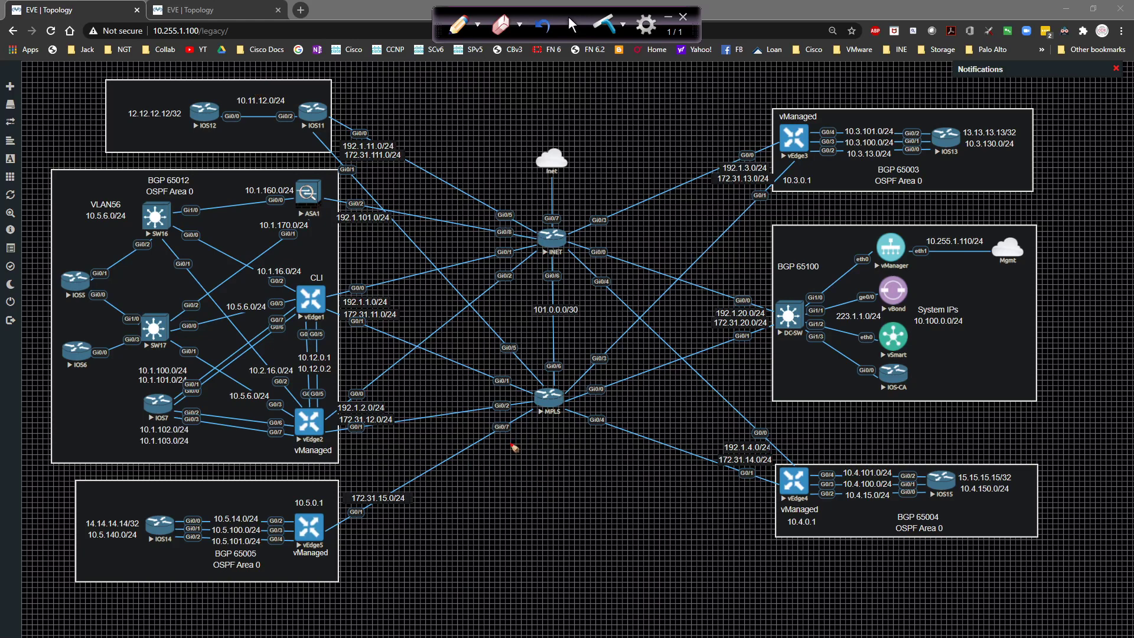
pyautogui.moveTo(502, 451)
pyautogui.mouseDown()
pyautogui.moveTo(480, 453)
pyautogui.moveTo(478, 470)
pyautogui.mouseUp()
# Finish the 'FT' note and write 'Device vEdge Cloud' beside it.
pyautogui.moveTo(478, 460)
pyautogui.mouseDown()
pyautogui.moveTo(525, 448)
pyautogui.moveTo(517, 471)
pyautogui.mouseUp()
pyautogui.moveTo(574, 459); pyautogui.dragTo(642, 469)
pyautogui.moveTo(577, 507)
pyautogui.mouseDown()
pyautogui.moveTo(615, 497)
pyautogui.moveTo(637, 510)
pyautogui.moveTo(670, 497)
pyautogui.moveTo(712, 509)
pyautogui.mouseUp()
pyautogui.click(712, 480)
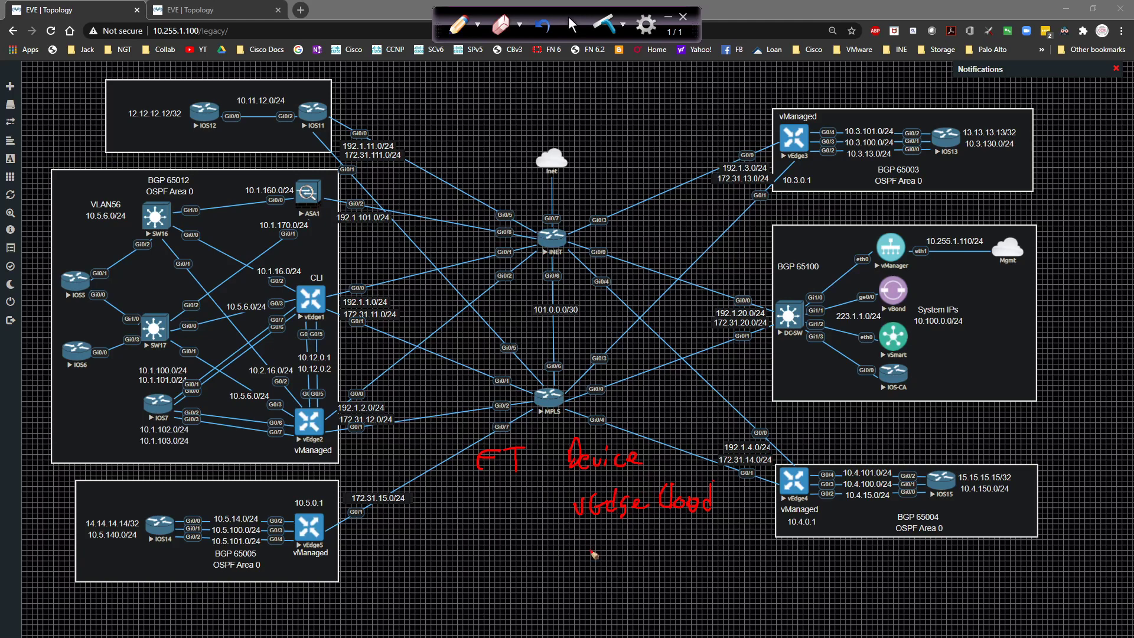
# Write the template lines 'System/Banner', 'VPN' and 'VPN int' beneath the vEdge Cloud note.
pyautogui.moveTo(587, 525)
pyautogui.mouseDown()
pyautogui.moveTo(579, 538)
pyautogui.moveTo(598, 546)
pyautogui.moveTo(647, 536)
pyautogui.moveTo(683, 548)
pyautogui.moveTo(758, 524)
pyautogui.mouseUp()
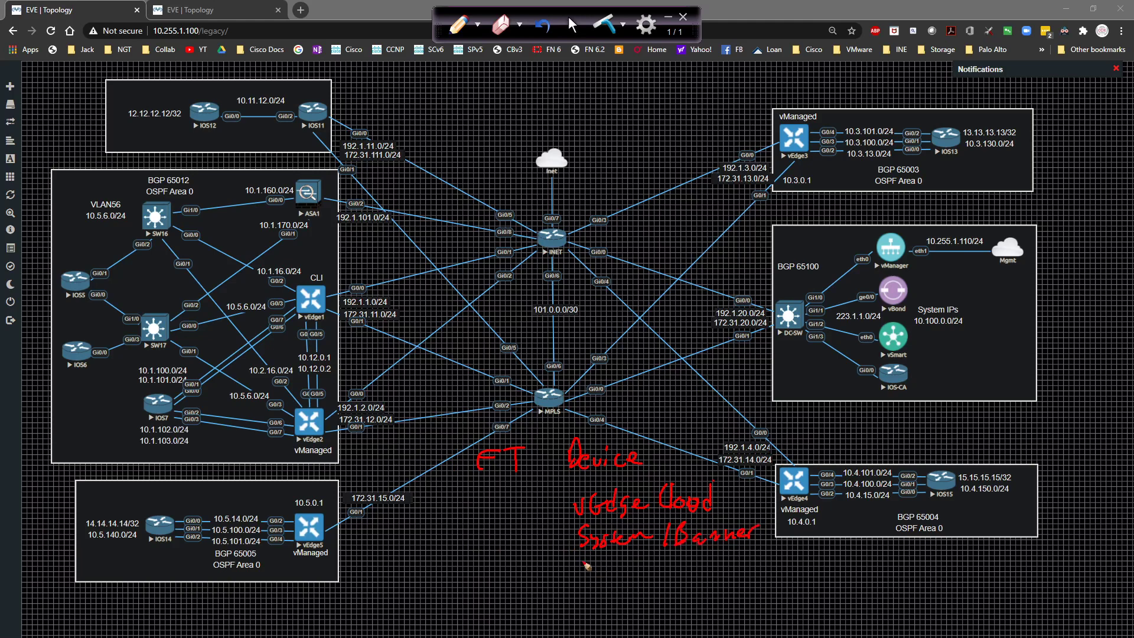
pyautogui.click(602, 576)
pyautogui.moveTo(584, 561)
pyautogui.mouseDown()
pyautogui.moveTo(638, 561)
pyautogui.moveTo(606, 587)
pyautogui.moveTo(612, 606)
pyautogui.moveTo(692, 580)
pyautogui.mouseUp()
pyautogui.click(657, 591)
pyautogui.click(658, 599)
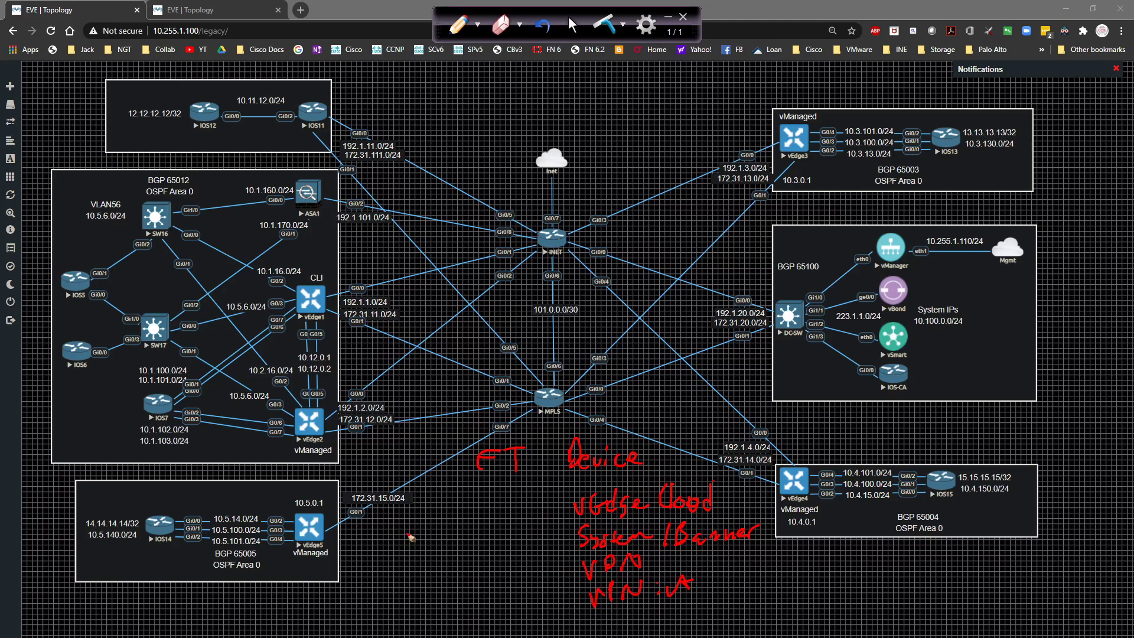
# Write the device-template note 'DT vEC' near vEdge5.
pyautogui.moveTo(406, 512)
pyautogui.mouseDown()
pyautogui.moveTo(396, 541)
pyautogui.moveTo(406, 513)
pyautogui.mouseUp()
pyautogui.moveTo(413, 510)
pyautogui.mouseDown()
pyautogui.moveTo(434, 508)
pyautogui.moveTo(427, 538)
pyautogui.mouseUp()
pyautogui.moveTo(461, 518); pyautogui.dragTo(506, 534)
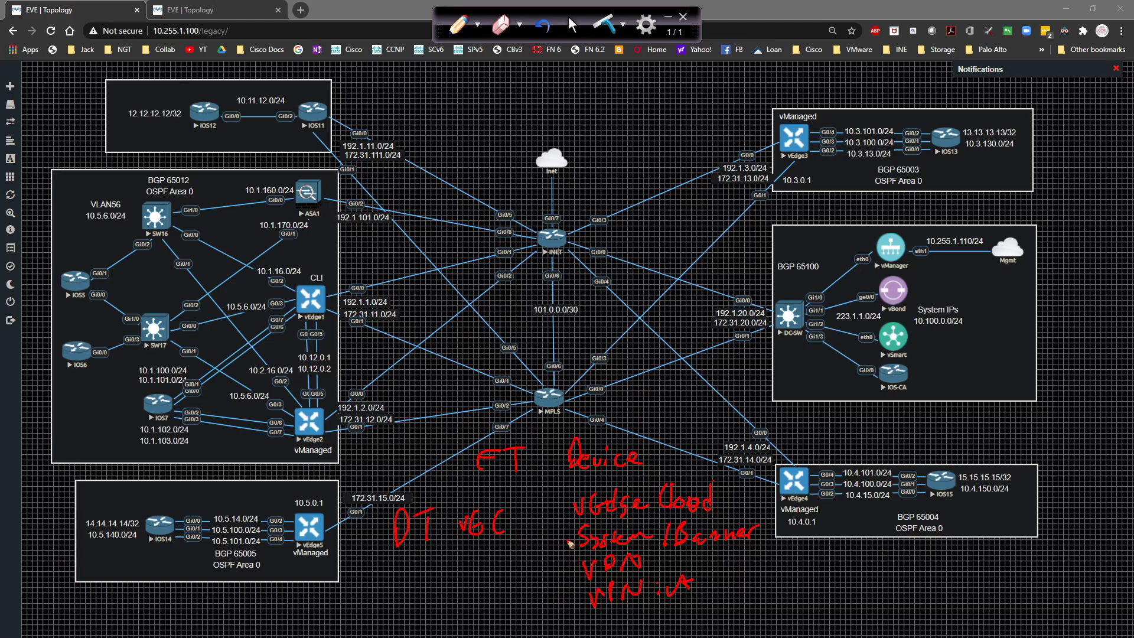
# Draw arrows from System/Banner, VPN and VPN int to the 'DT vEC' note.
pyautogui.moveTo(575, 543)
pyautogui.mouseDown()
pyautogui.moveTo(496, 544)
pyautogui.moveTo(508, 548)
pyautogui.mouseUp()
pyautogui.moveTo(568, 569); pyautogui.dragTo(494, 571)
pyautogui.moveTo(507, 565); pyautogui.dragTo(508, 577)
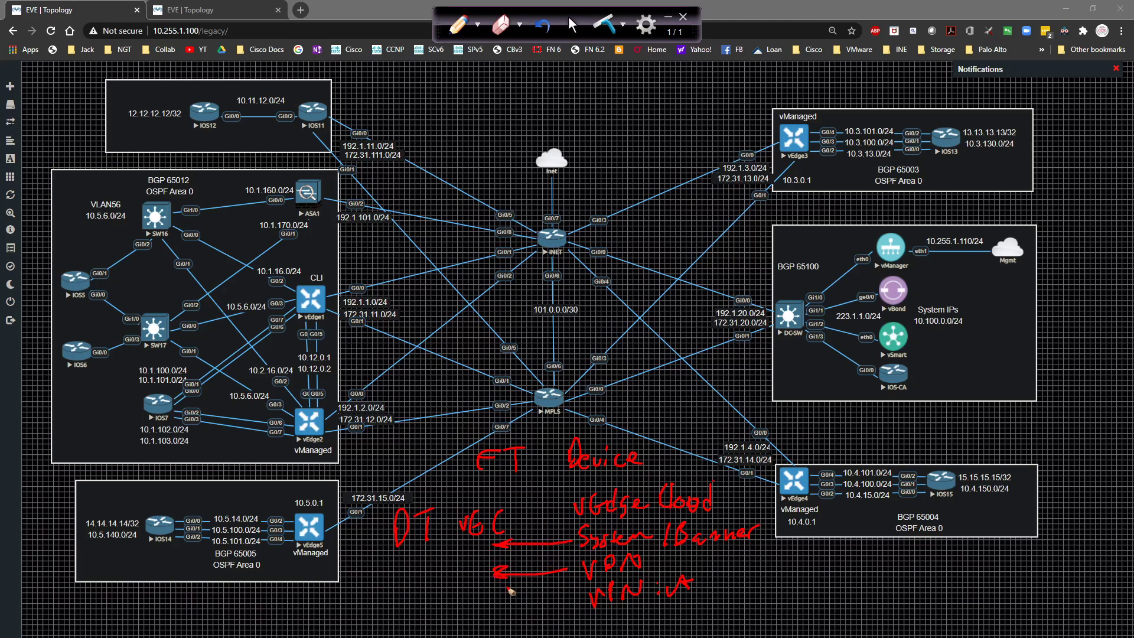
pyautogui.moveTo(583, 599); pyautogui.dragTo(497, 595)
pyautogui.moveTo(504, 512); pyautogui.dragTo(495, 537)
# Write 'CLI → vM' at lower left, then clear all annotations from the topology.
pyautogui.moveTo(362, 588)
pyautogui.mouseDown()
pyautogui.moveTo(360, 607)
pyautogui.moveTo(384, 607)
pyautogui.moveTo(407, 586)
pyautogui.moveTo(401, 611)
pyautogui.mouseUp()
pyautogui.moveTo(412, 611)
pyautogui.mouseDown()
pyautogui.moveTo(393, 613)
pyautogui.moveTo(463, 600)
pyautogui.moveTo(485, 608)
pyautogui.mouseUp()
pyautogui.click(447, 607)
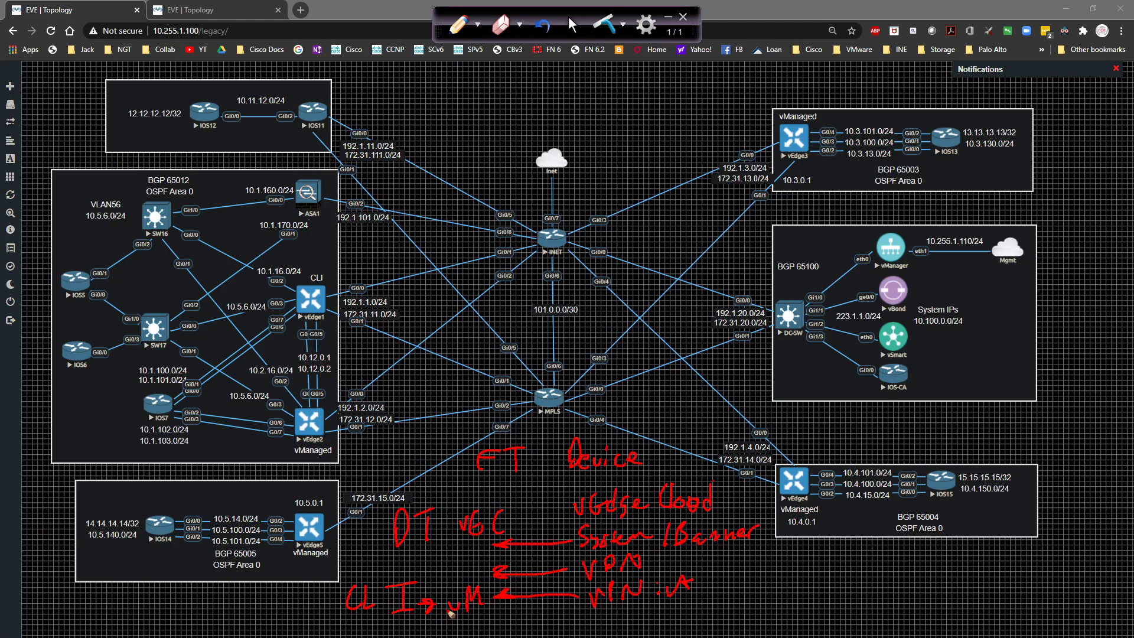
pyautogui.click(599, 26)
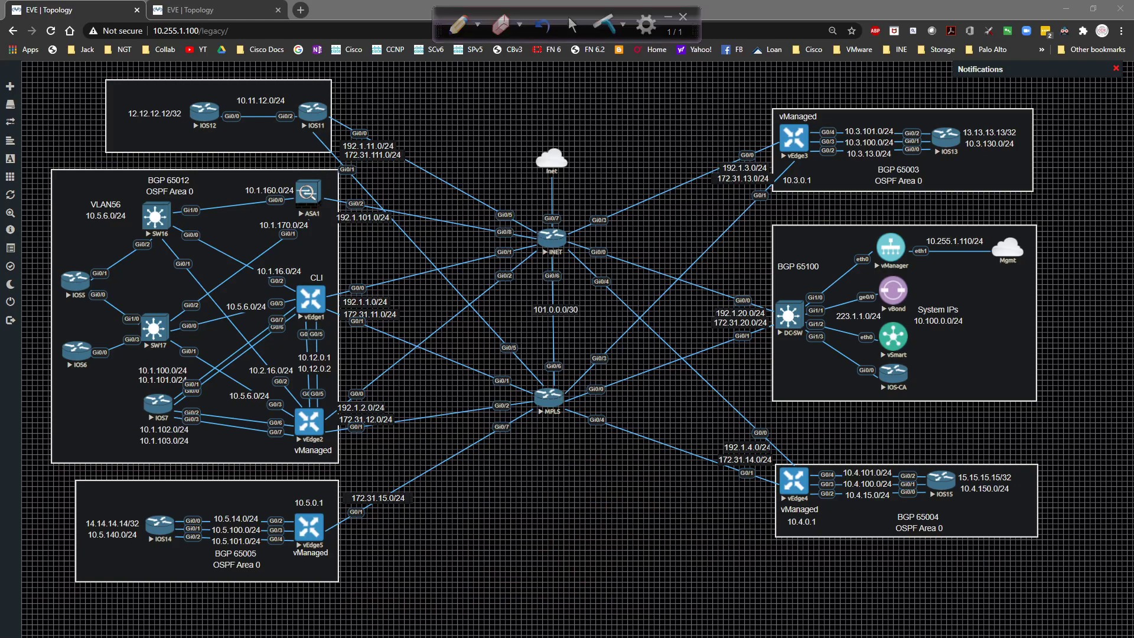
# In vManage, check the Network list and dashboard to find the WAN edge with partial control status.
pyautogui.hotkey('alt', 'Tab')
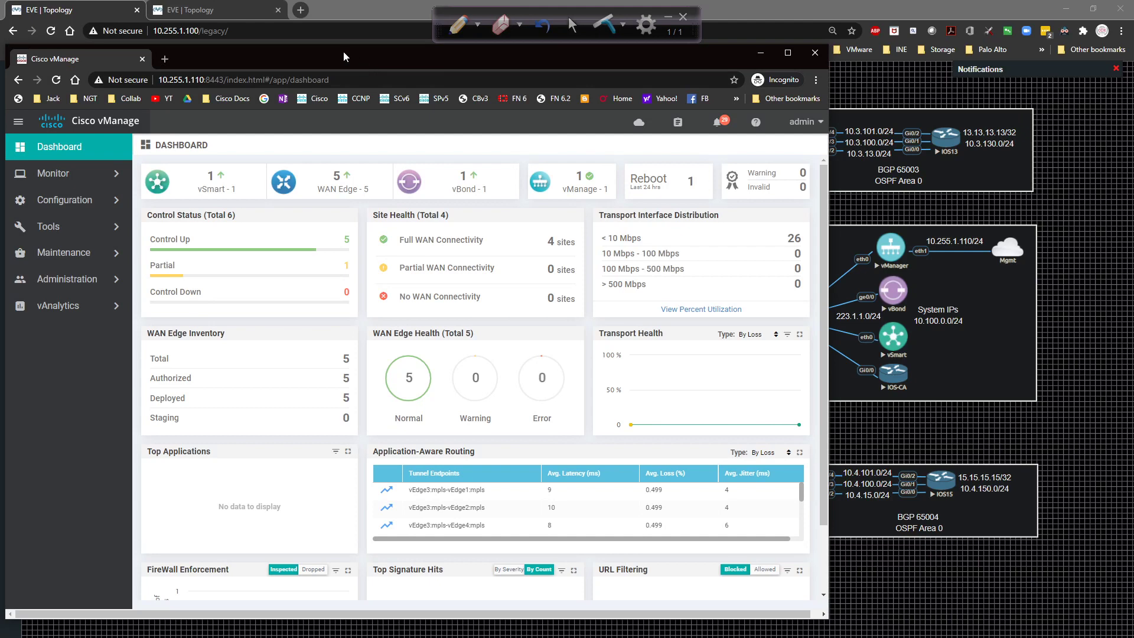
pyautogui.moveTo(343, 51); pyautogui.dragTo(367, 54)
pyautogui.click(94, 177)
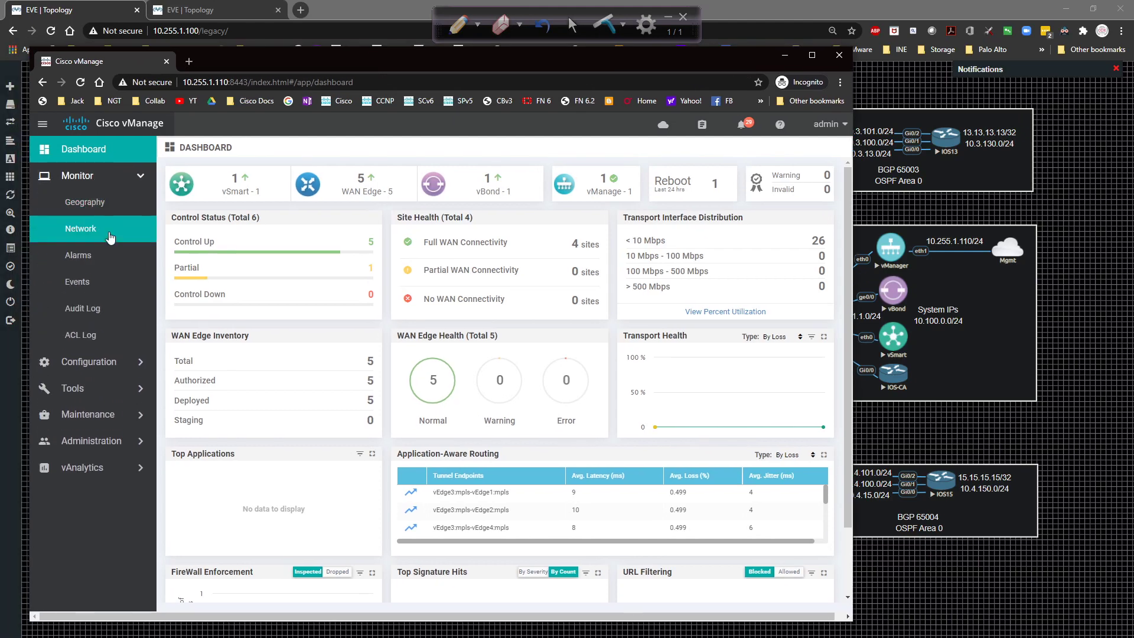
pyautogui.click(80, 228)
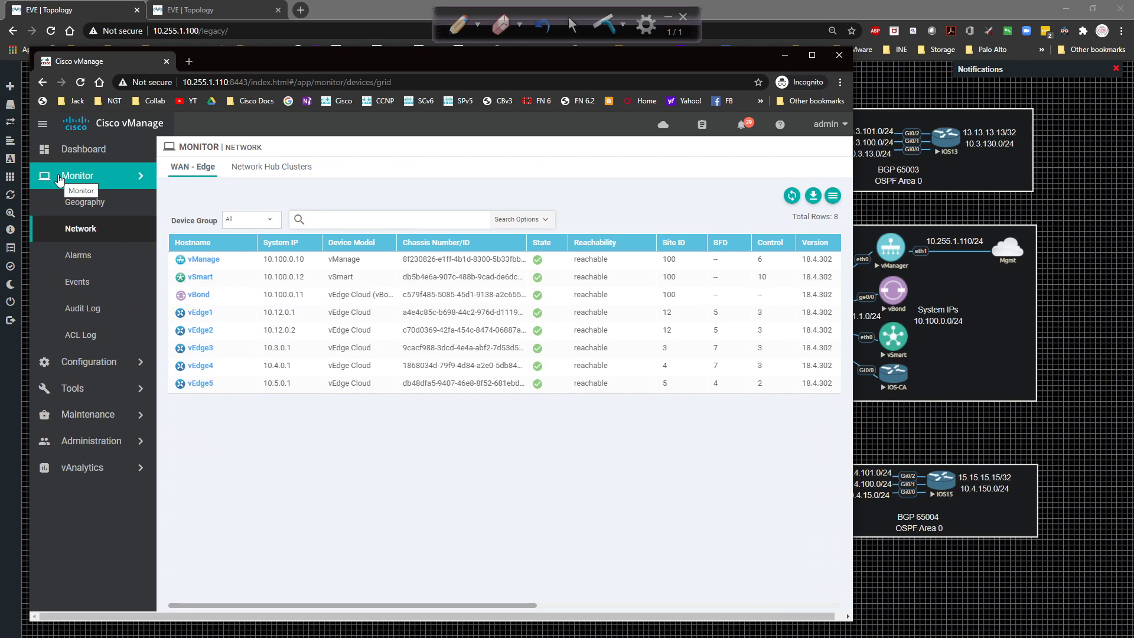
pyautogui.click(86, 150)
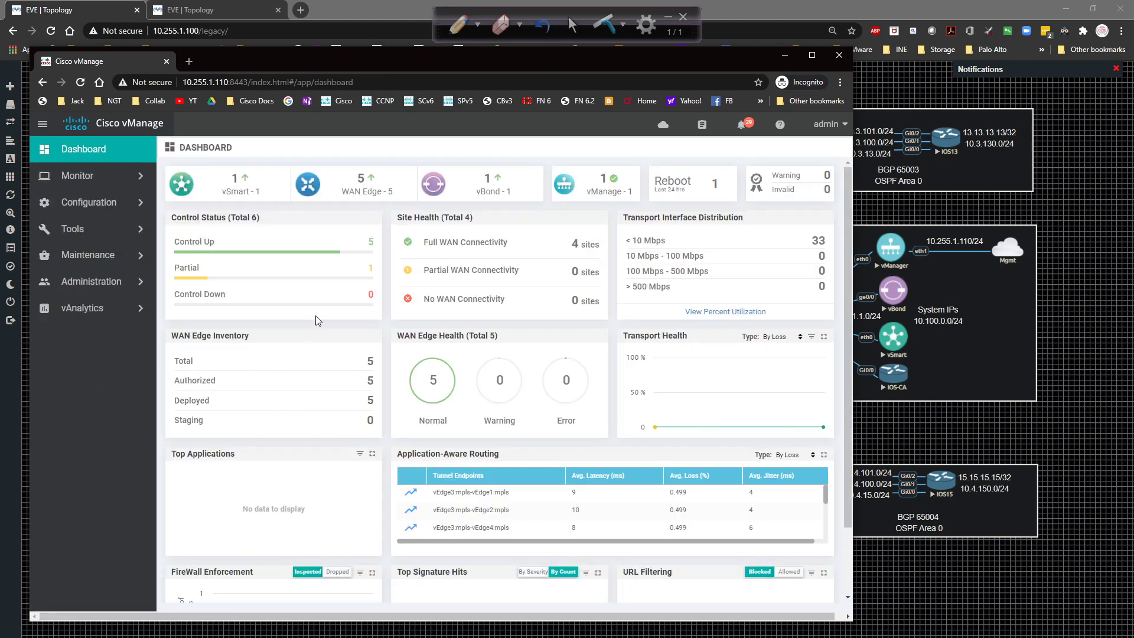
pyautogui.click(212, 271)
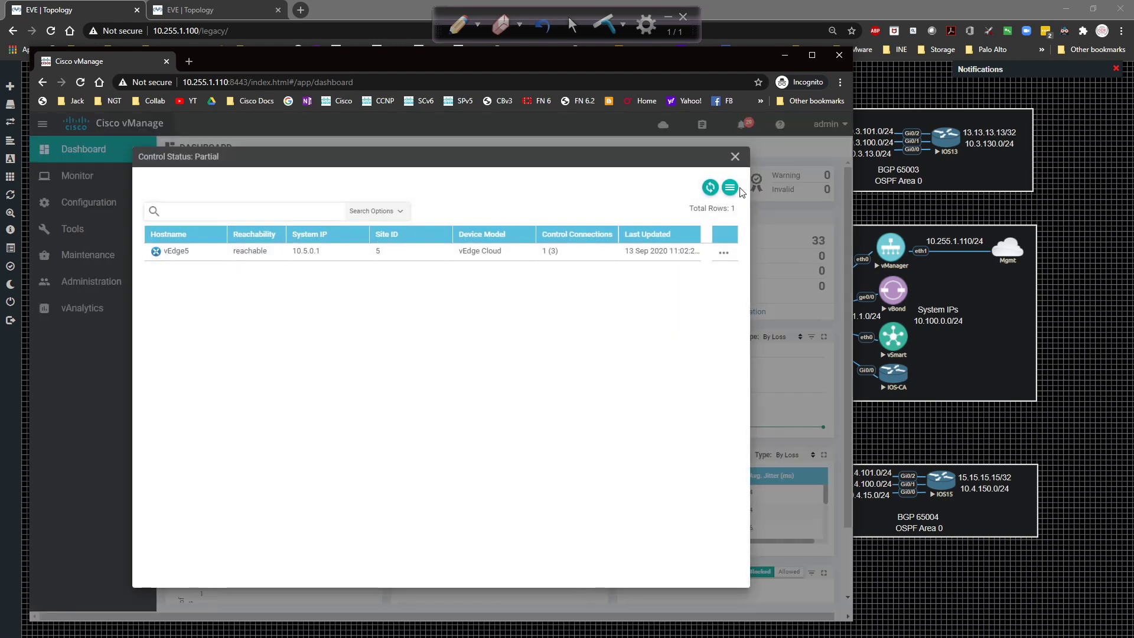
pyautogui.click(735, 156)
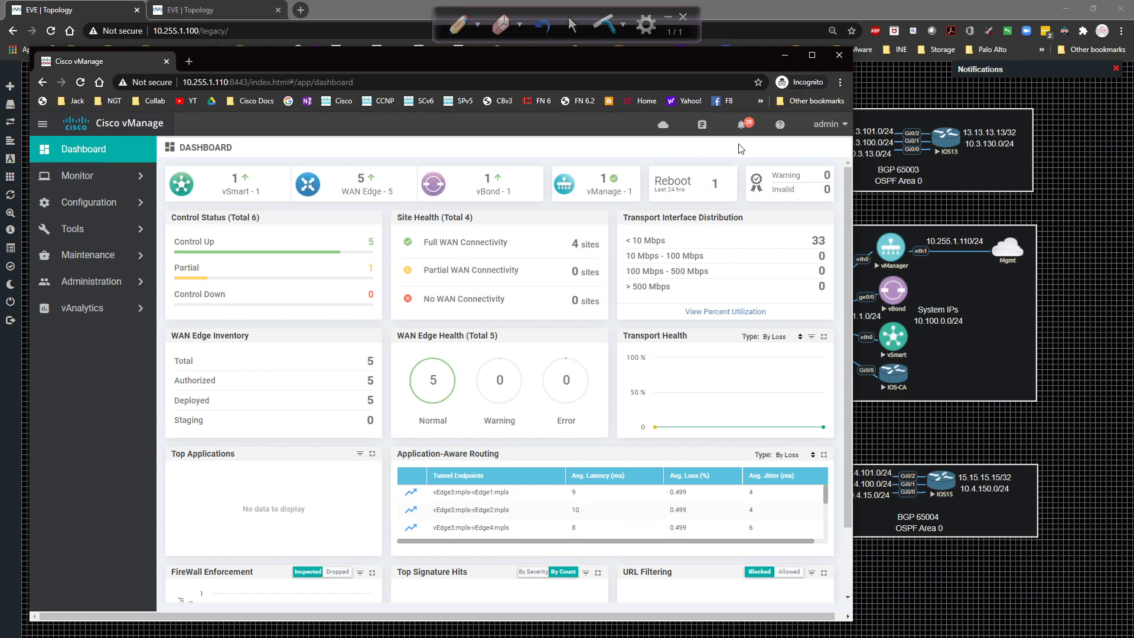
# Log into the vEdge5 console session with the admin username and password.
pyautogui.hotkey('alt', 'Tab')
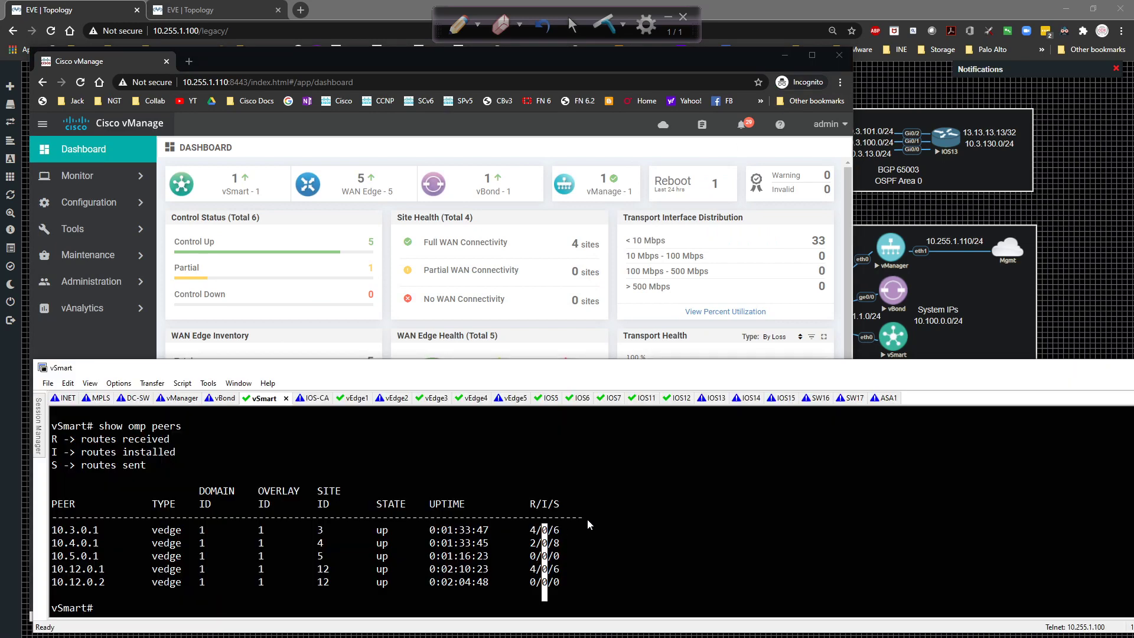
pyautogui.click(507, 482)
pyautogui.write('sh ru')
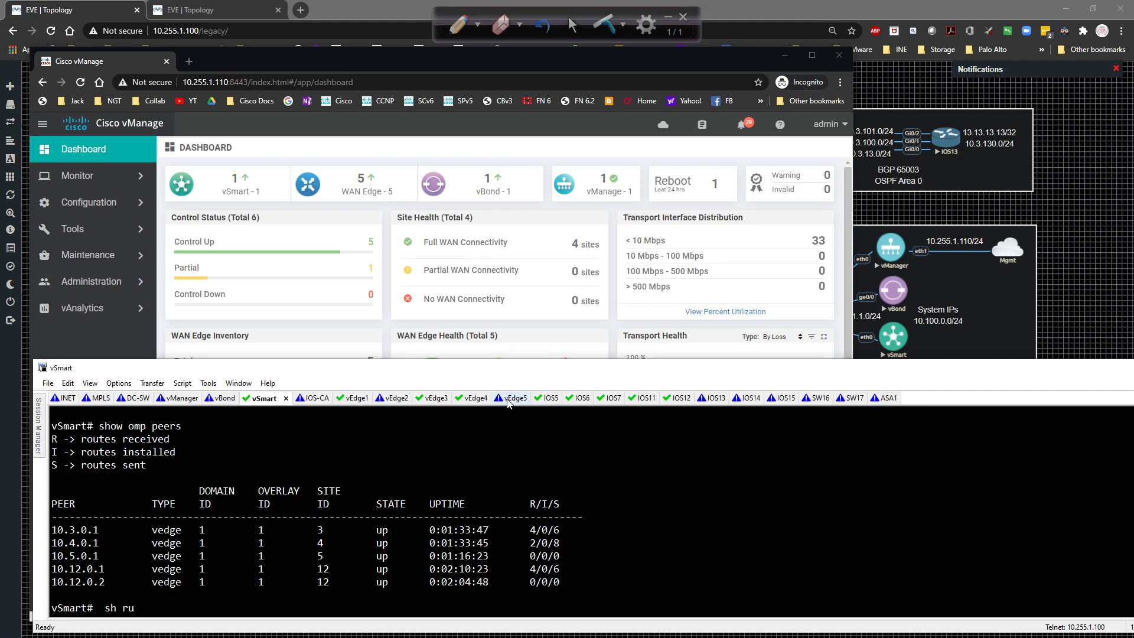
pyautogui.click(507, 400)
pyautogui.write('admin')
pyautogui.press('Return')
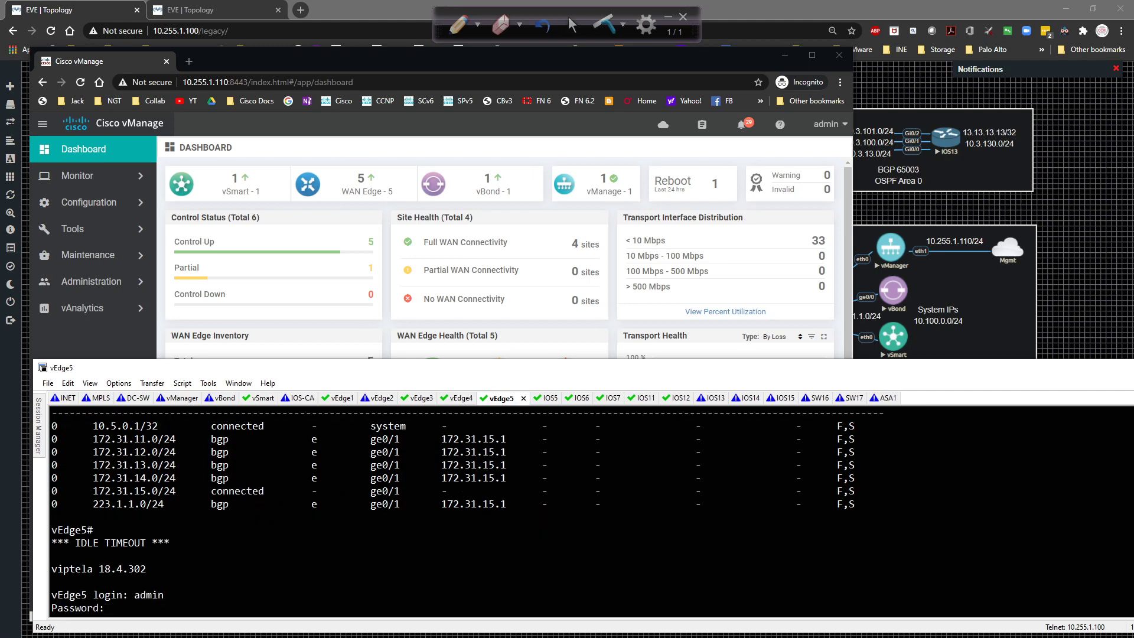
pyautogui.write('admin')
pyautogui.press('Return')
# Display and review vEdge5's 'sh run vpn 0' output, then enter configuration mode with 'conf t'.
pyautogui.write('sh run v')
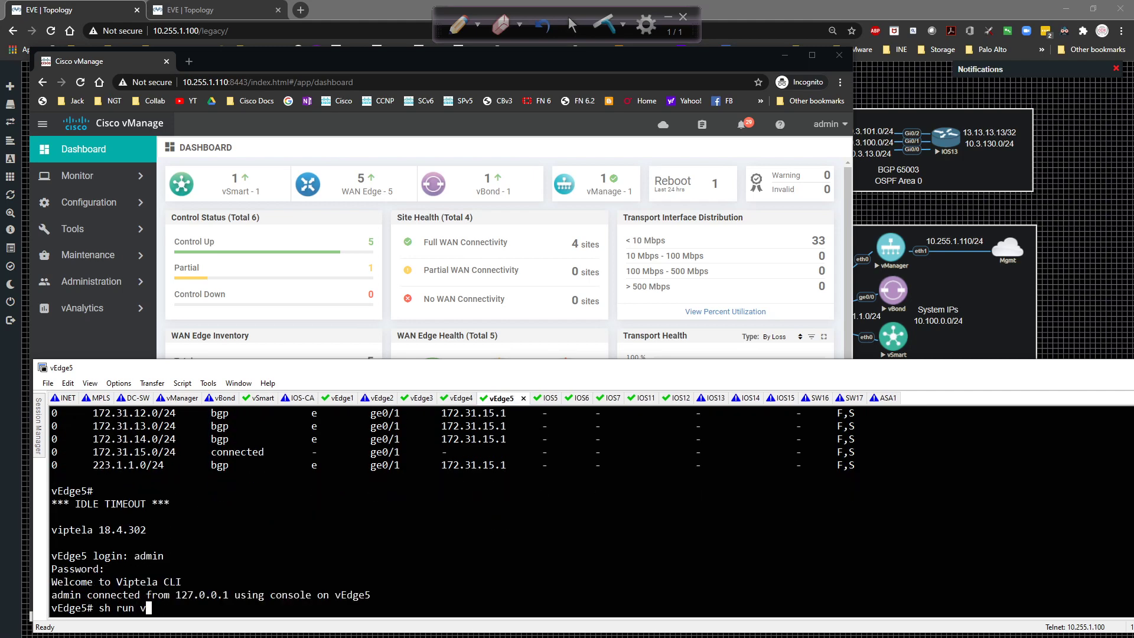
pyautogui.write('pn 0')
pyautogui.press('Return')
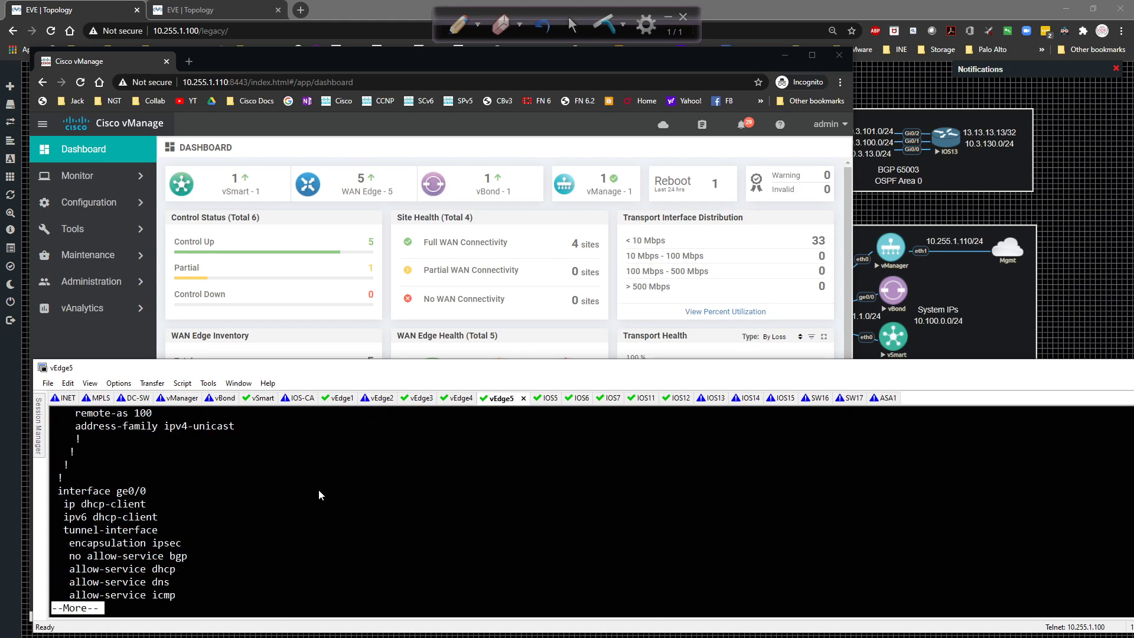
pyautogui.press('space')
pyautogui.press('space')
pyautogui.press('q')
pyautogui.scroll(3, 300, 536)
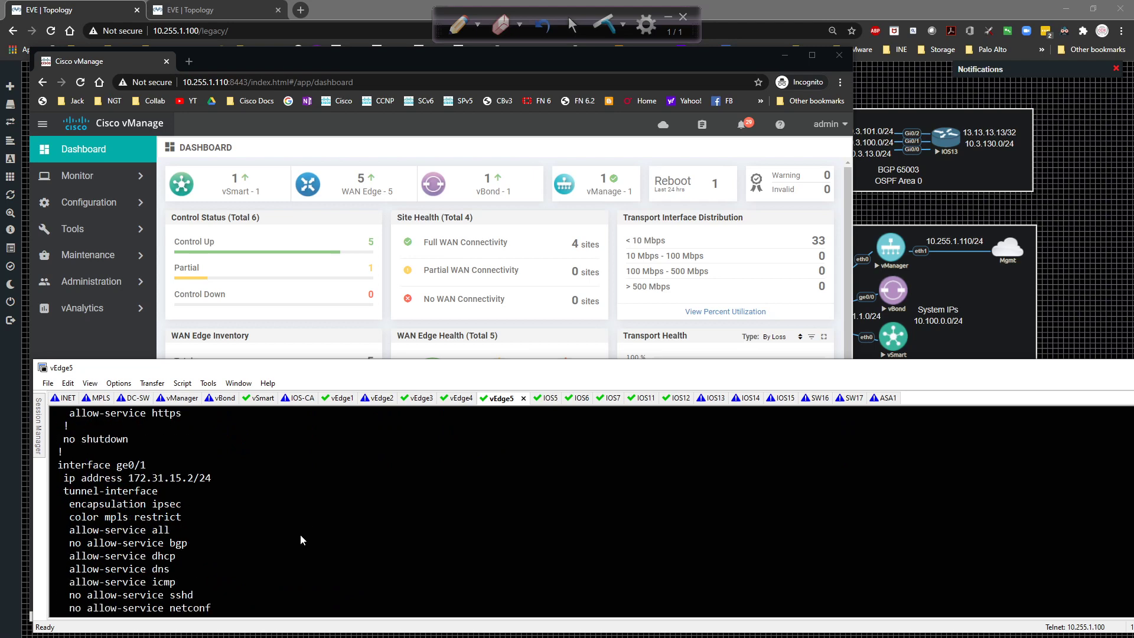
pyautogui.scroll(6, 300, 539)
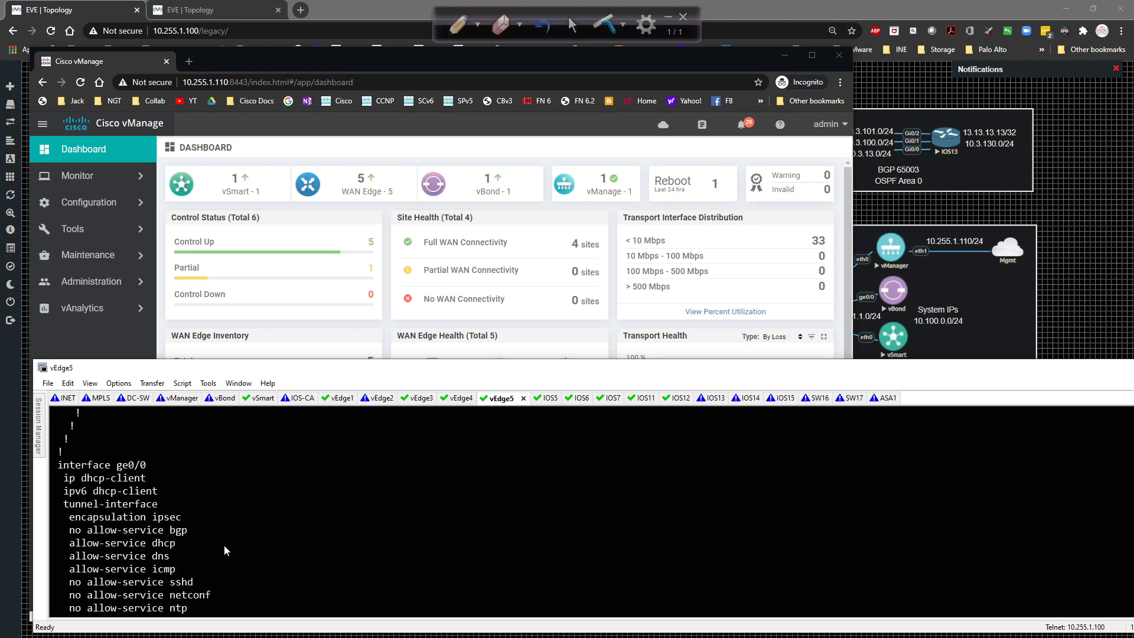
pyautogui.scroll(-3, 223, 544)
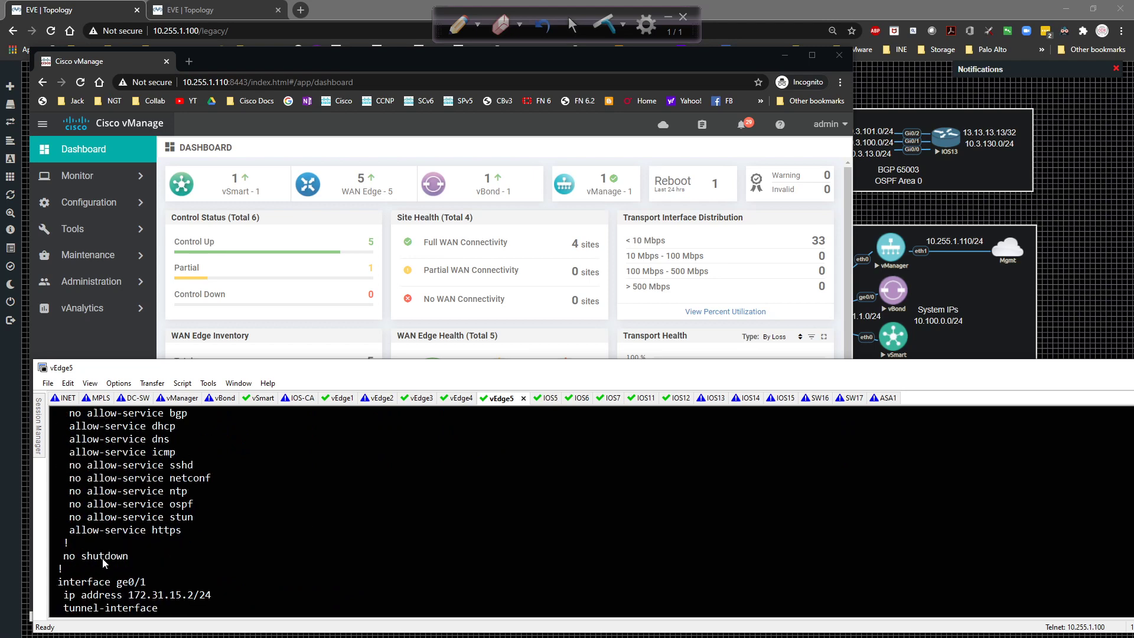
pyautogui.scroll(8, 112, 562)
pyautogui.scroll(-10, 281, 583)
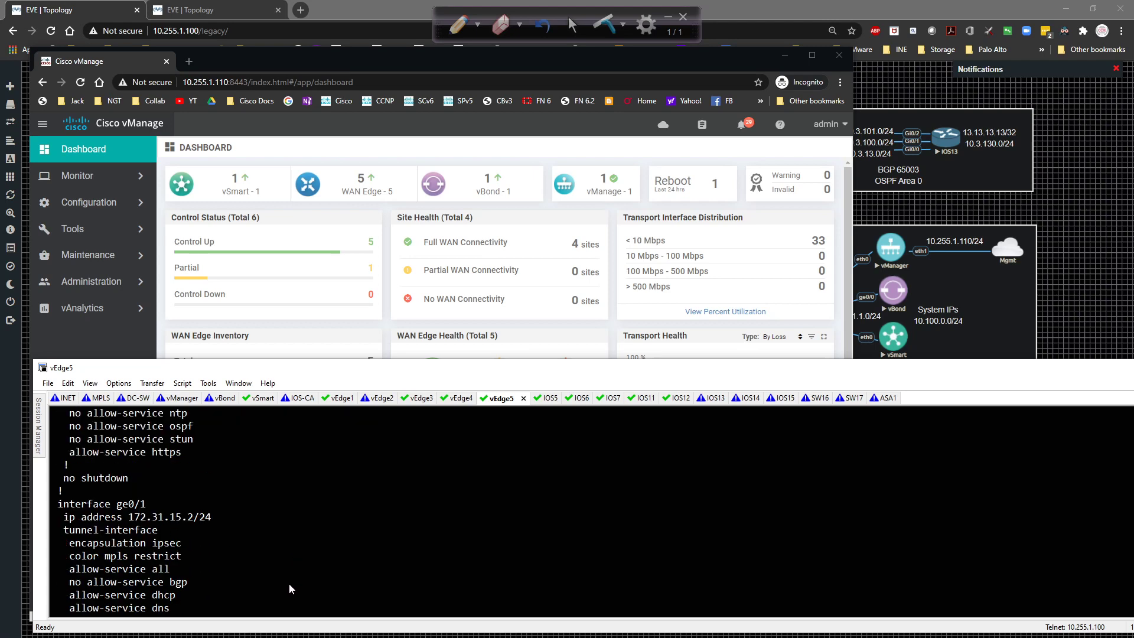
pyautogui.scroll(-5, 289, 583)
pyautogui.scroll(3, 281, 579)
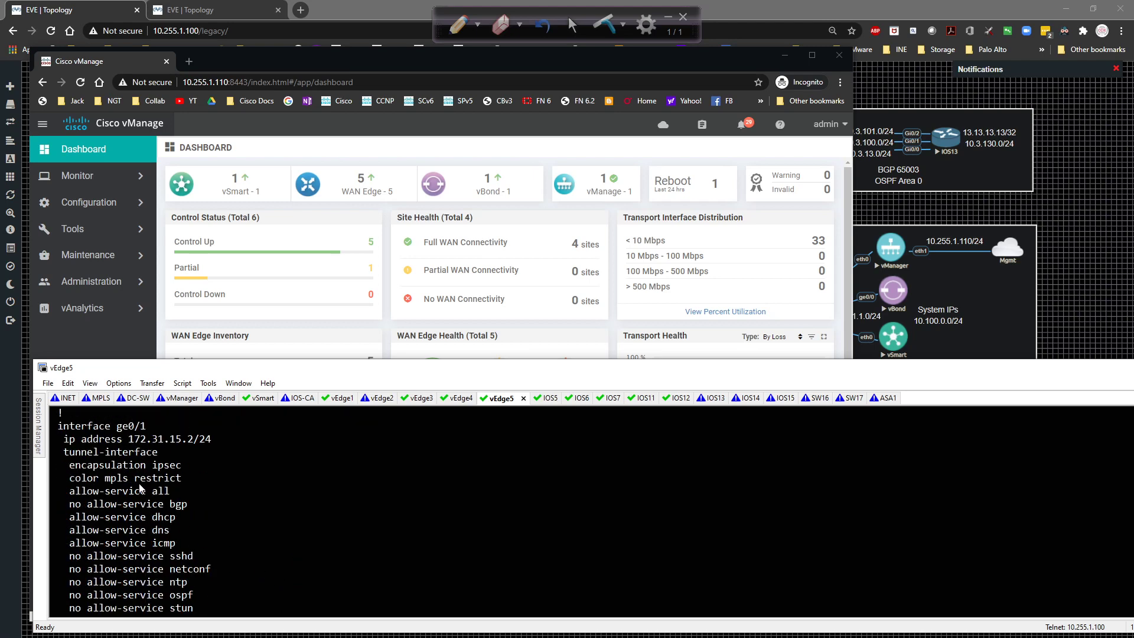
pyautogui.write('conf t')
pyautogui.press('Return')
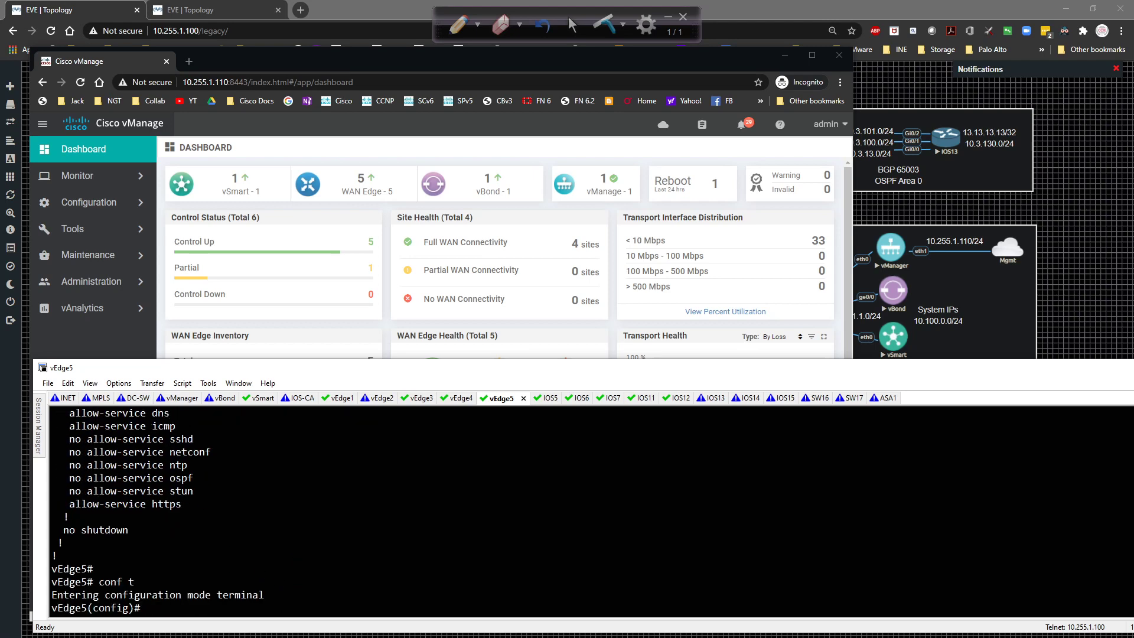
# Shut down interface ge0/0 in VPN 0 and commit the change.
pyautogui.write('vpn 0')
pyautogui.press('Return')
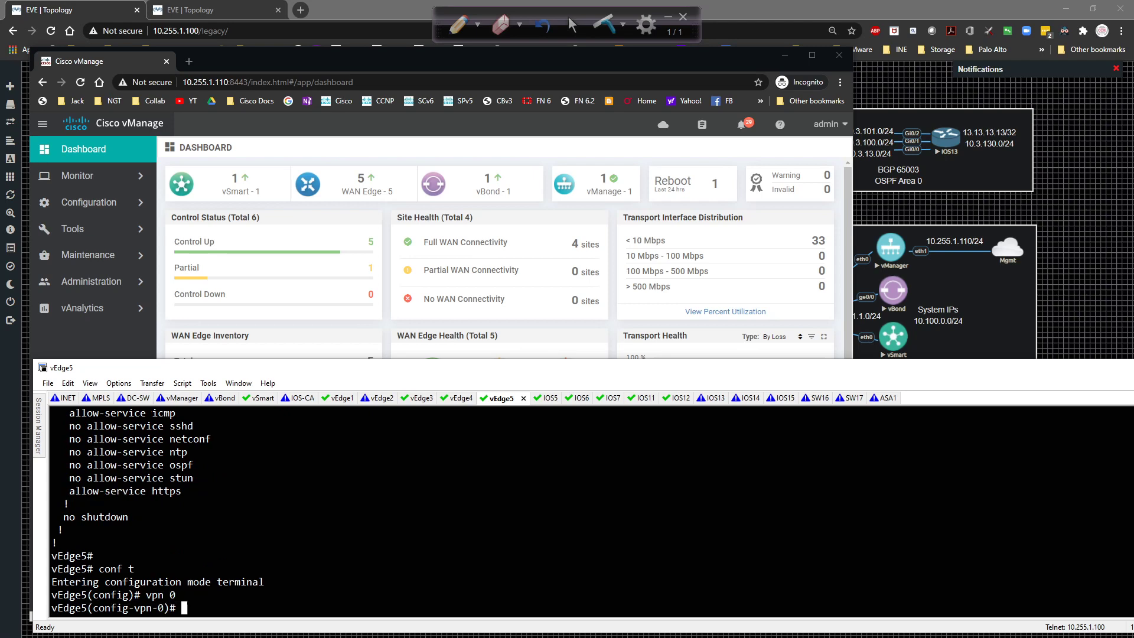
pyautogui.write('int ge0/0')
pyautogui.press('Return')
pyautogui.write('shutdown')
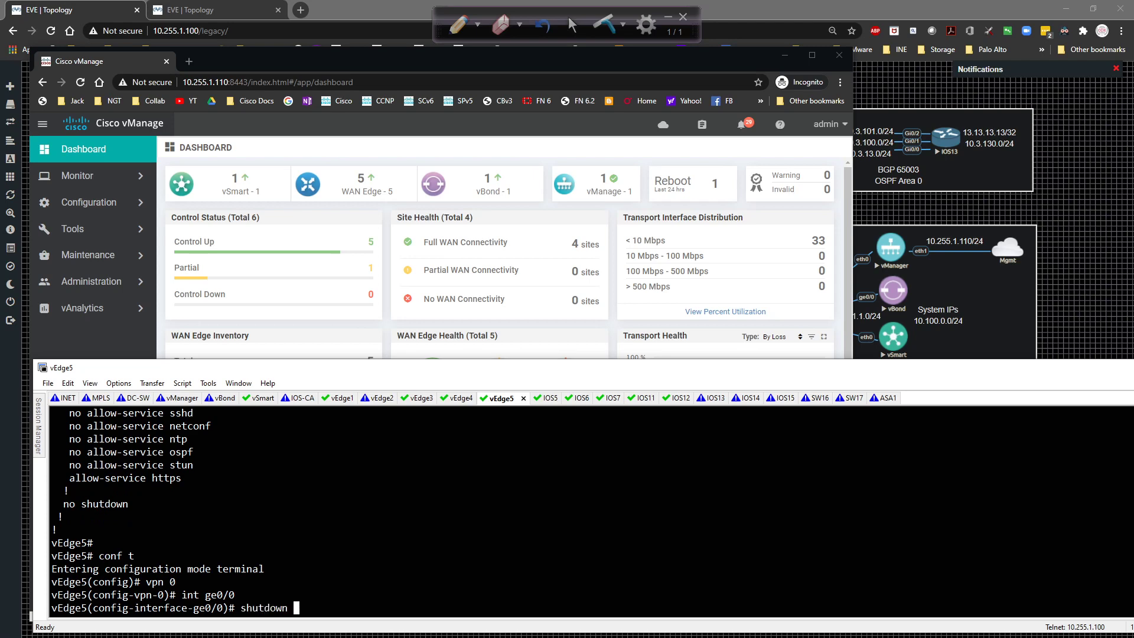
pyautogui.press('Return')
pyautogui.write('commit')
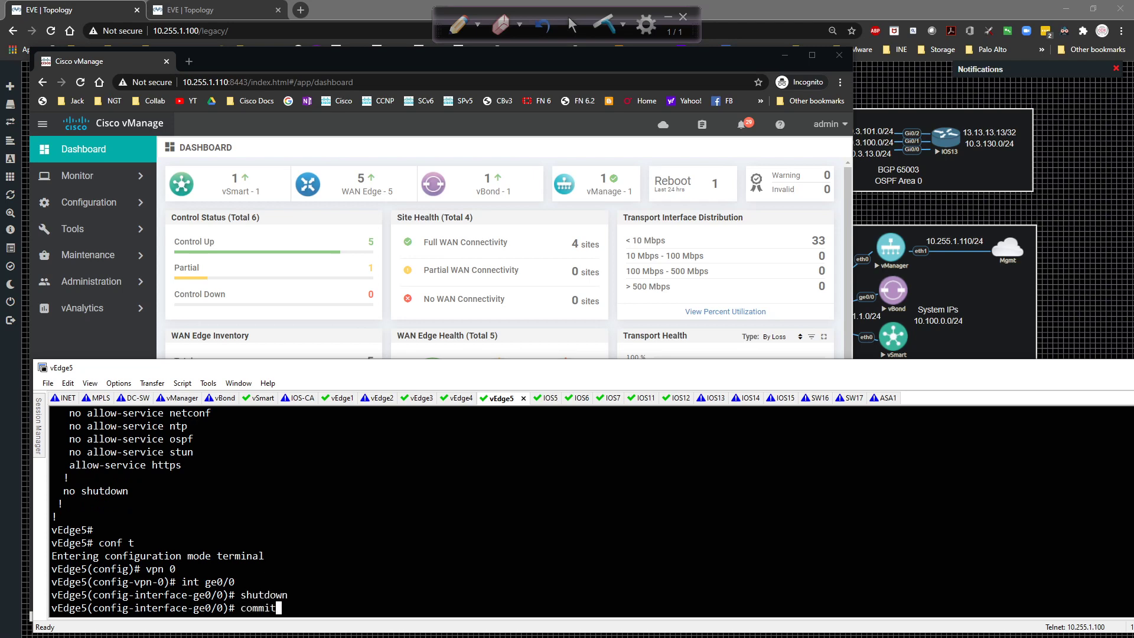
pyautogui.press('Return')
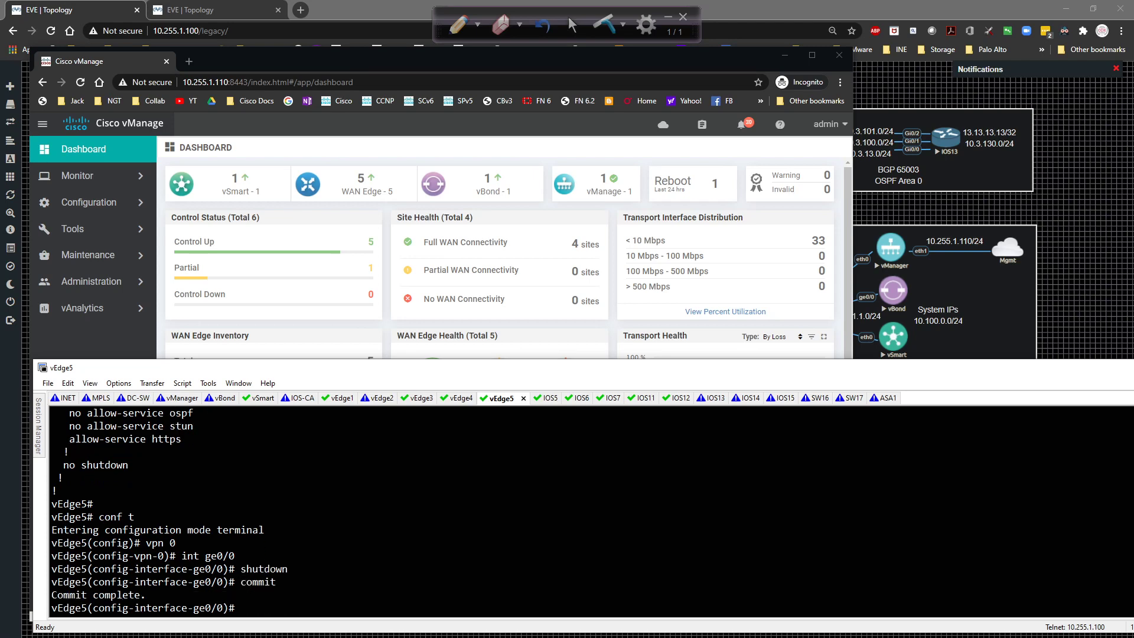
# Review the VPN 0 running config with 'do sh run vpn 0', then 'end' configuration mode.
pyautogui.write('do sh run vp n0')
pyautogui.press('BackSpace')
pyautogui.press('BackSpace')
pyautogui.press('BackSpace')
pyautogui.write('n 0')
pyautogui.press('Return')
pyautogui.press('space')
pyautogui.press('space')
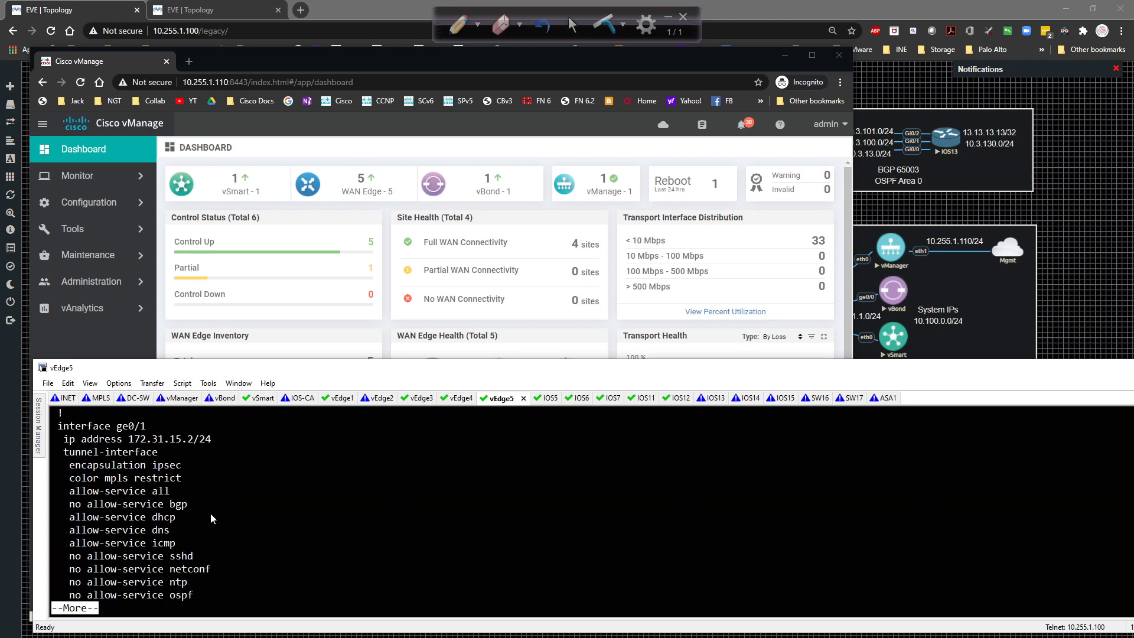
pyautogui.scroll(6, 153, 543)
pyautogui.scroll(2, 151, 543)
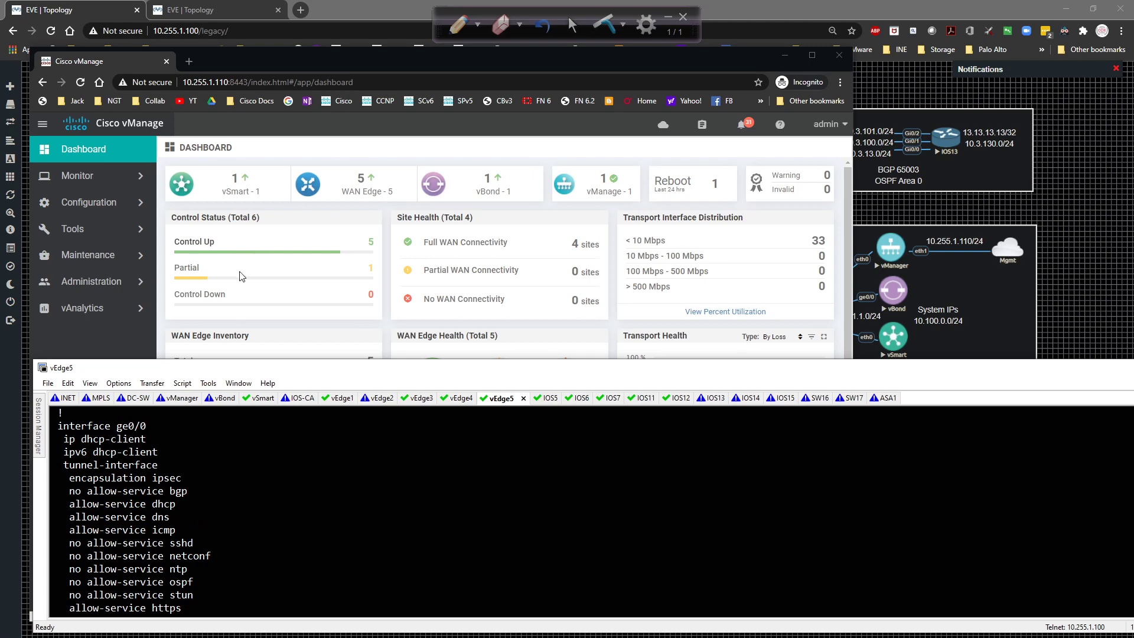
pyautogui.scroll(1, 236, 477)
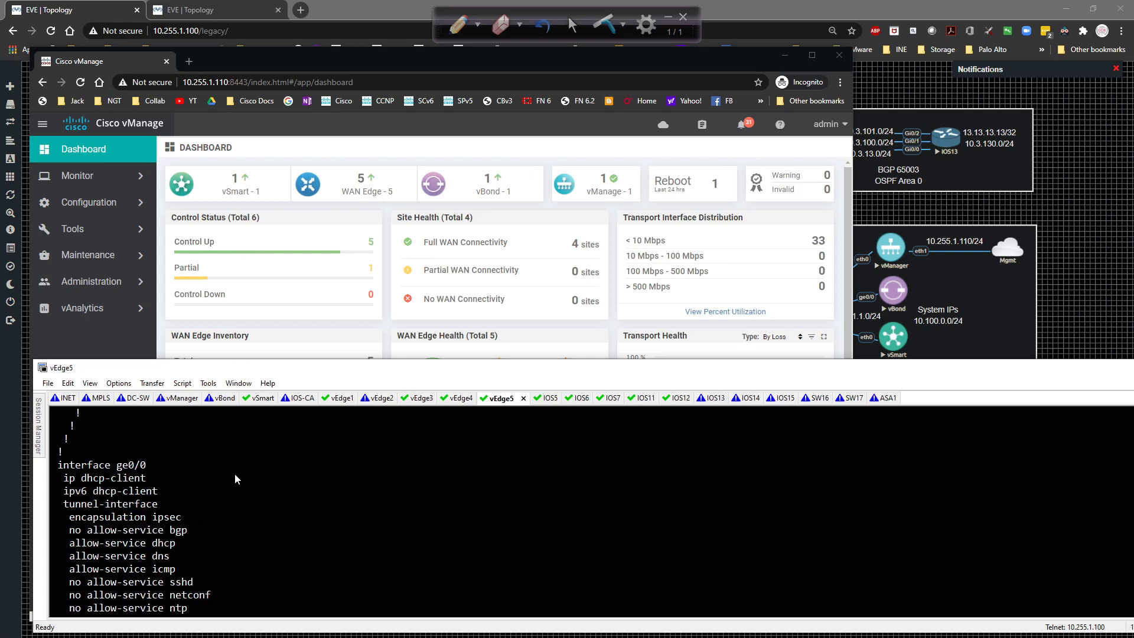
pyautogui.scroll(1, 235, 472)
pyautogui.scroll(-10, 235, 466)
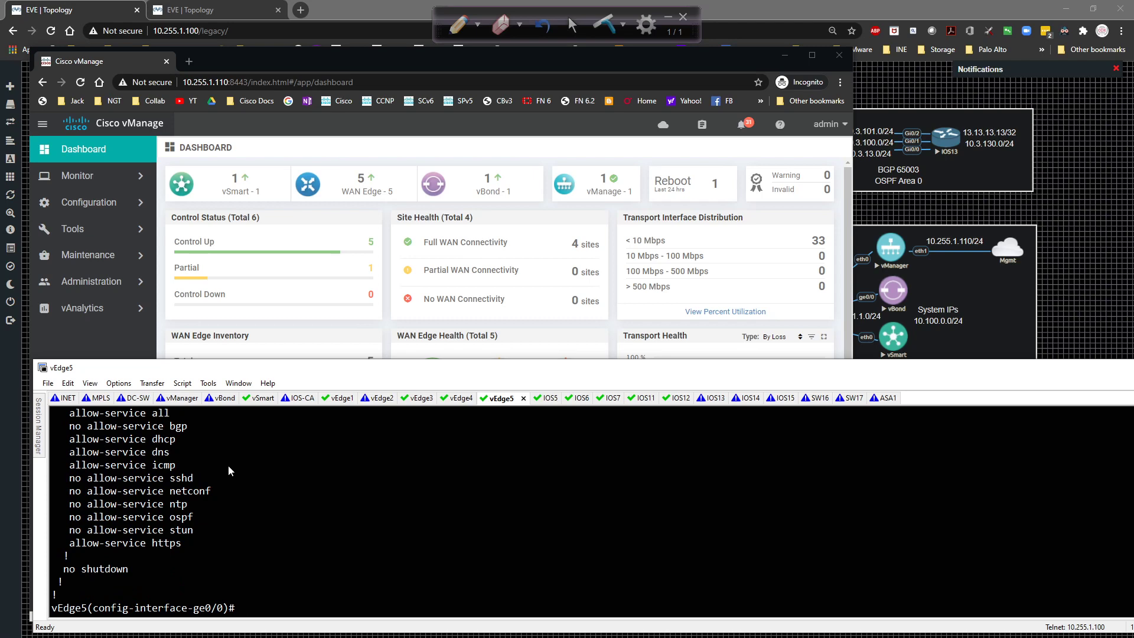
pyautogui.write('end')
pyautogui.press('Return')
pyautogui.press('Return')
pyautogui.press('Return')
pyautogui.press('Return')
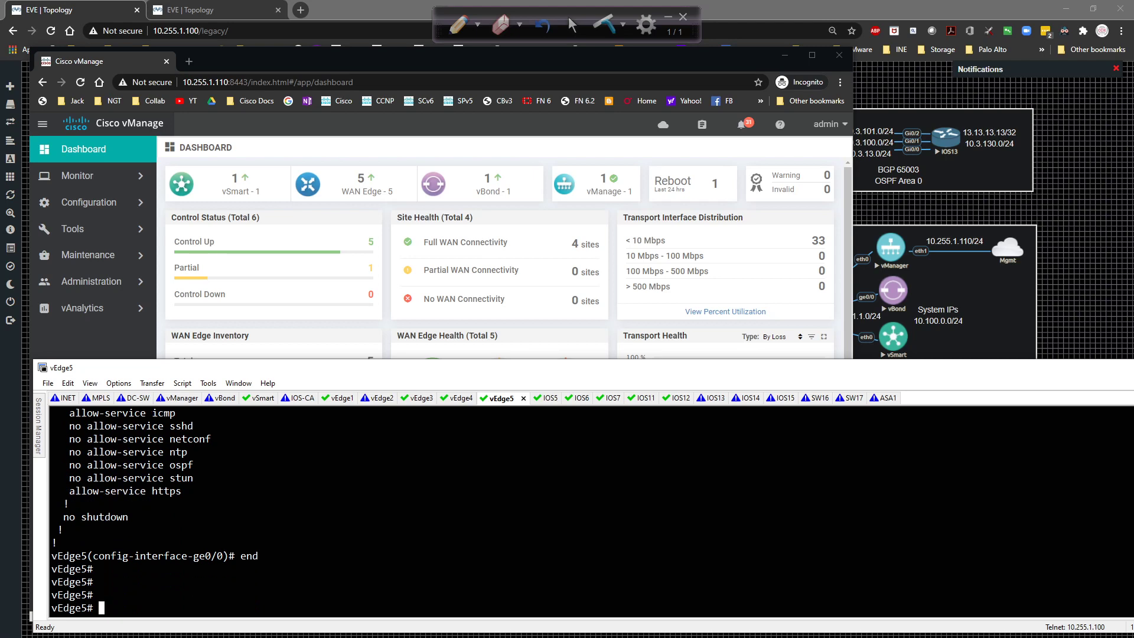
# Pass through Monitor > Network and Dashboard, then open Configuration > Templates with its empty device list.
pyautogui.click(76, 176)
pyautogui.click(90, 228)
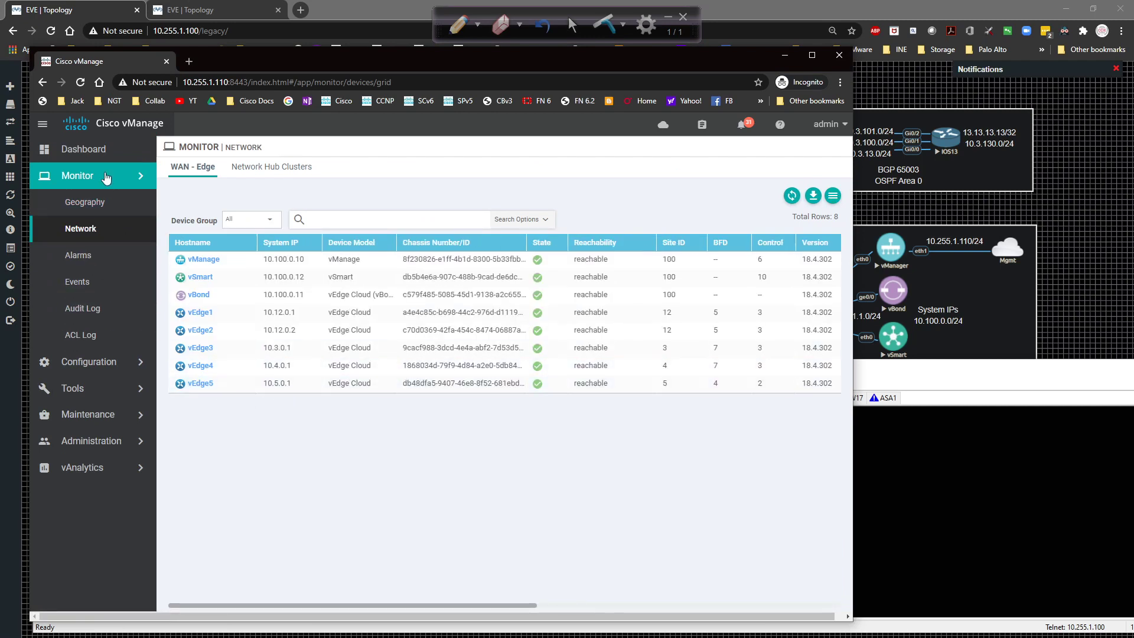
pyautogui.click(83, 154)
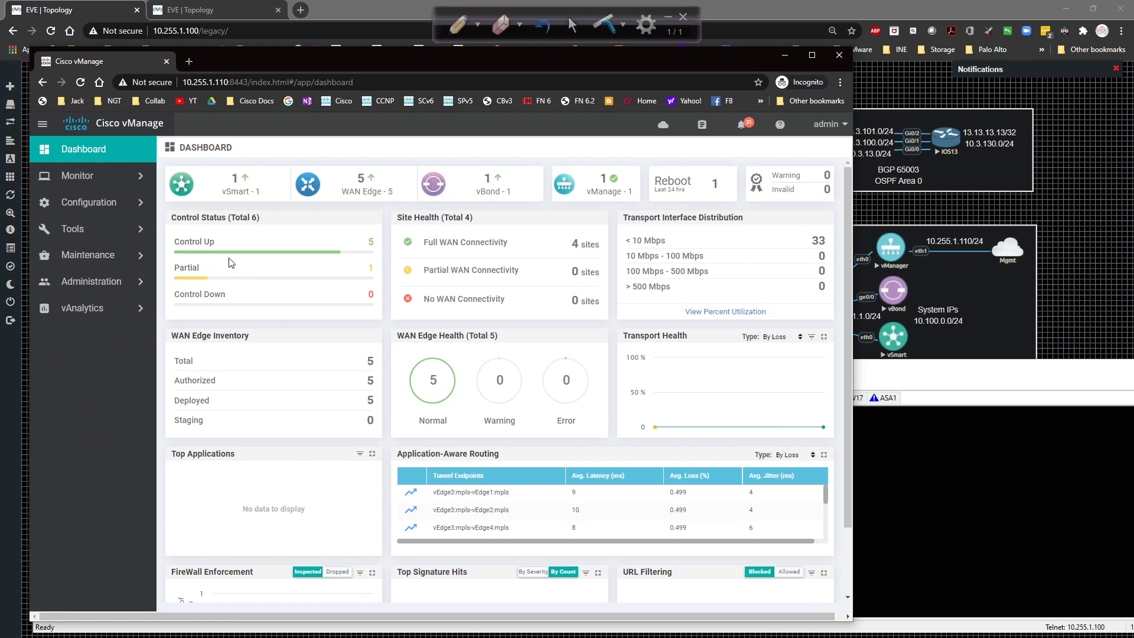
pyautogui.click(88, 203)
pyautogui.click(84, 307)
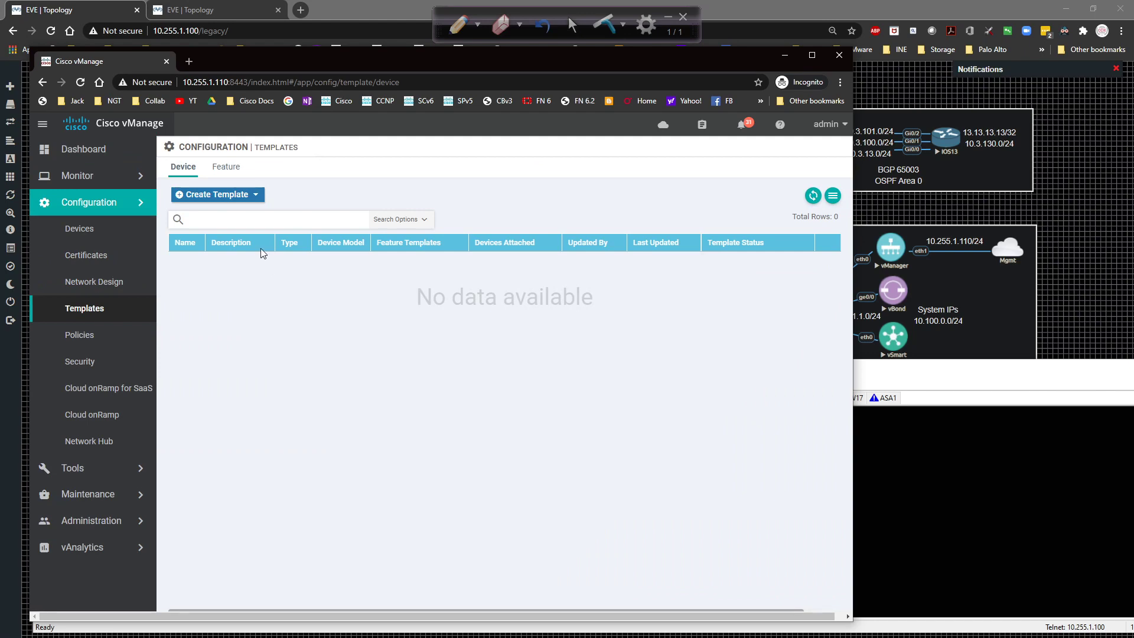
# Begin a device template from feature templates, browse device models, cancel it, and show the Feature list.
pyautogui.click(210, 195)
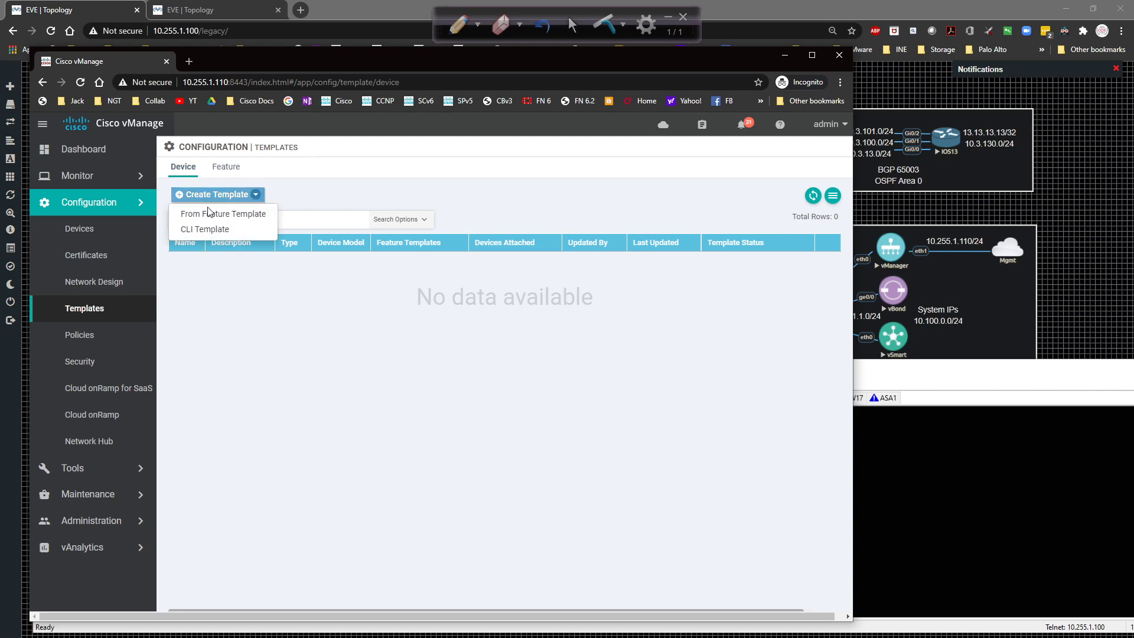
pyautogui.click(208, 213)
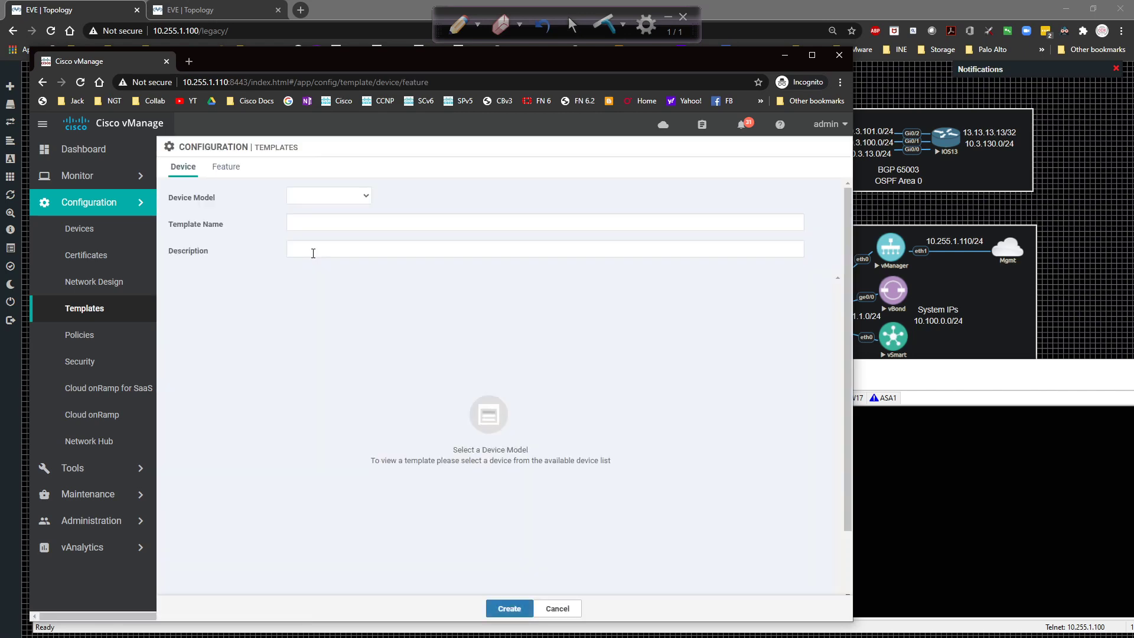
pyautogui.click(300, 201)
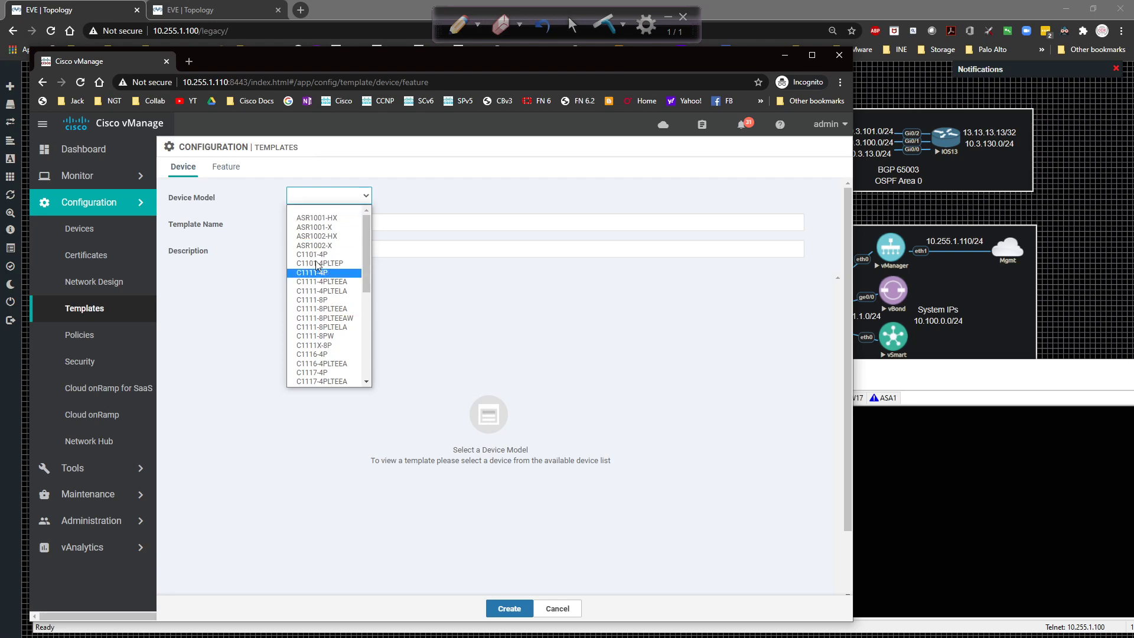
pyautogui.scroll(-5, 322, 322)
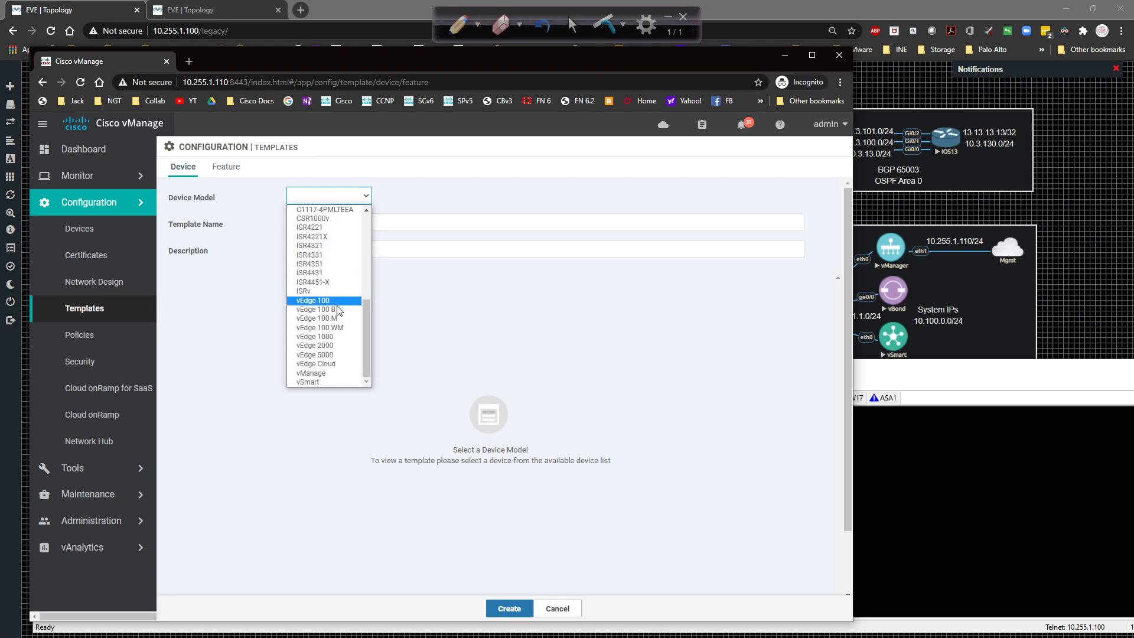
pyautogui.click(457, 258)
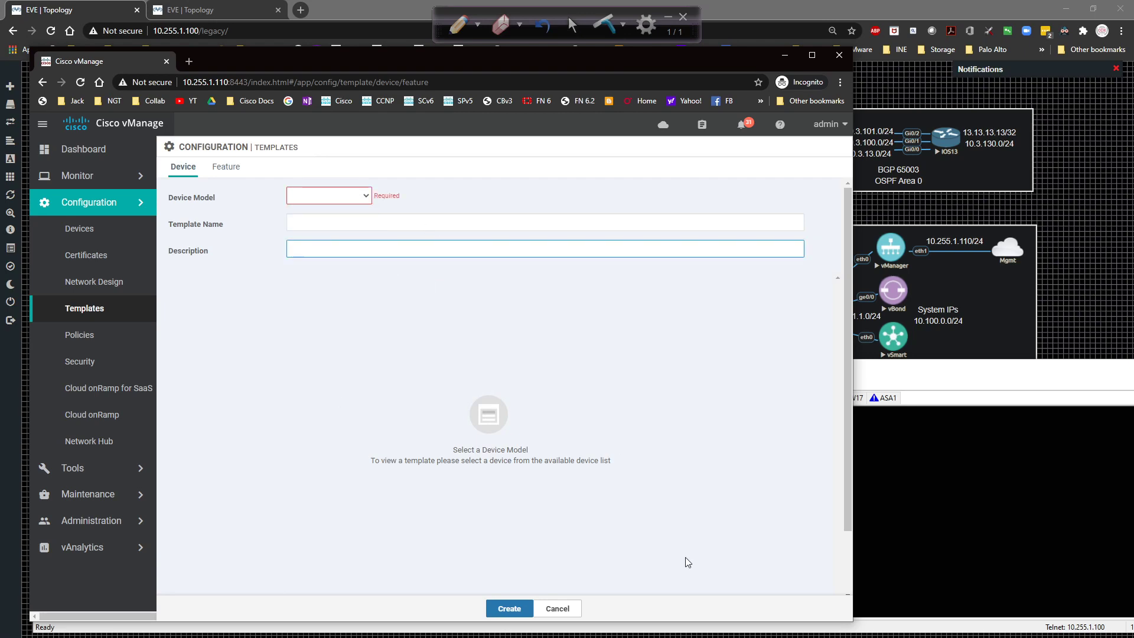
pyautogui.click(566, 609)
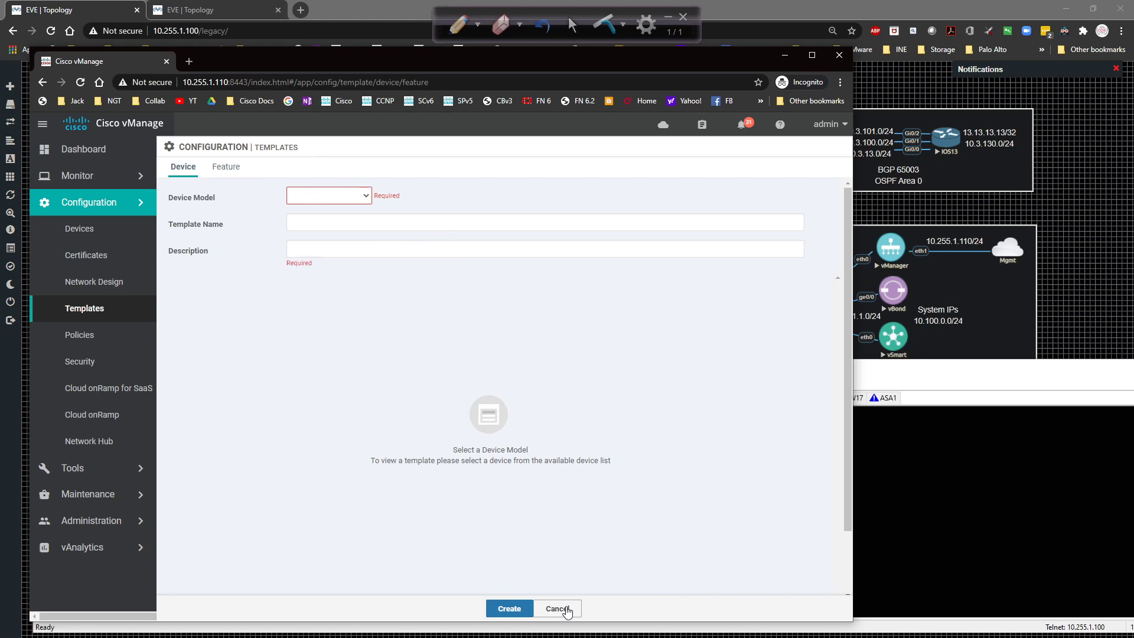
pyautogui.click(226, 167)
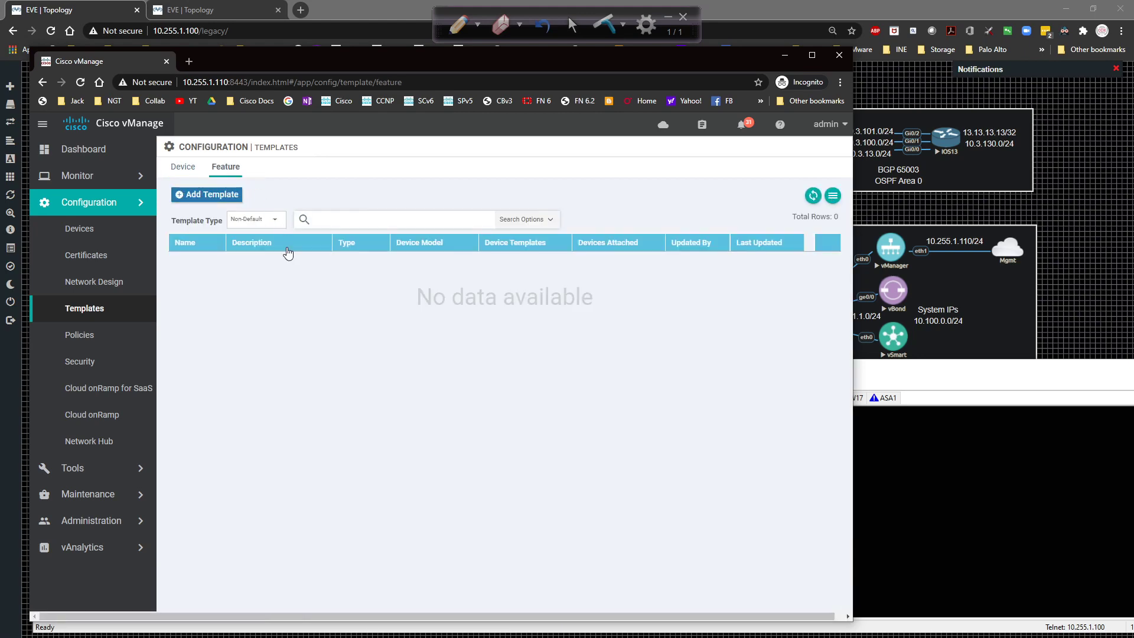
# Add a feature template for the vEdge Cloud device model and pick the System template tile.
pyautogui.click(209, 196)
pyautogui.scroll(-15, 239, 304)
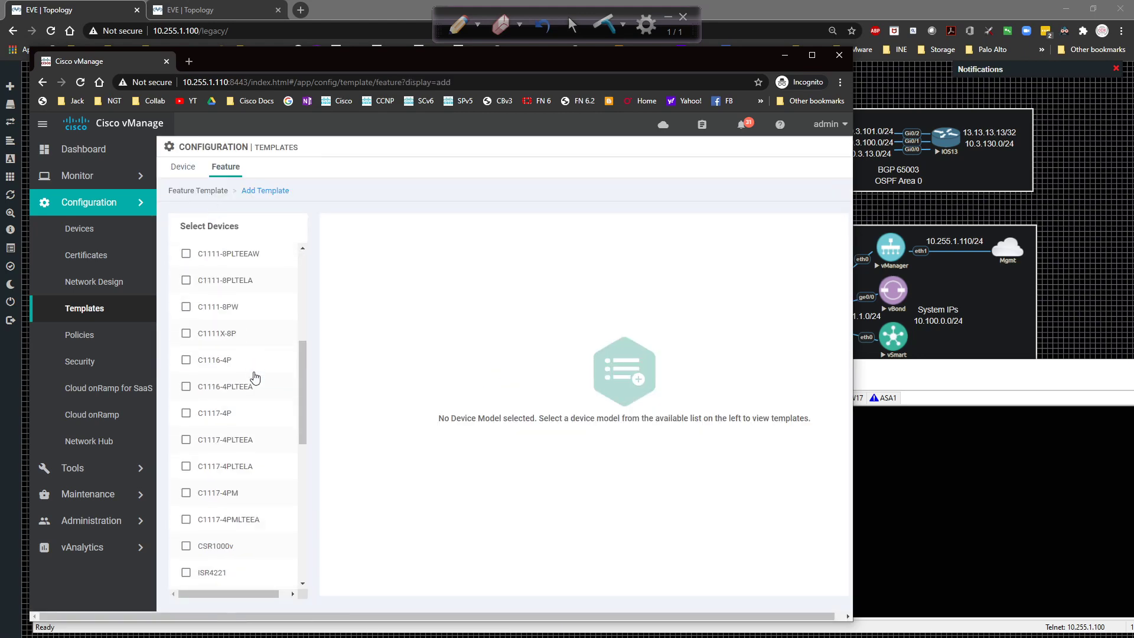
pyautogui.click(219, 524)
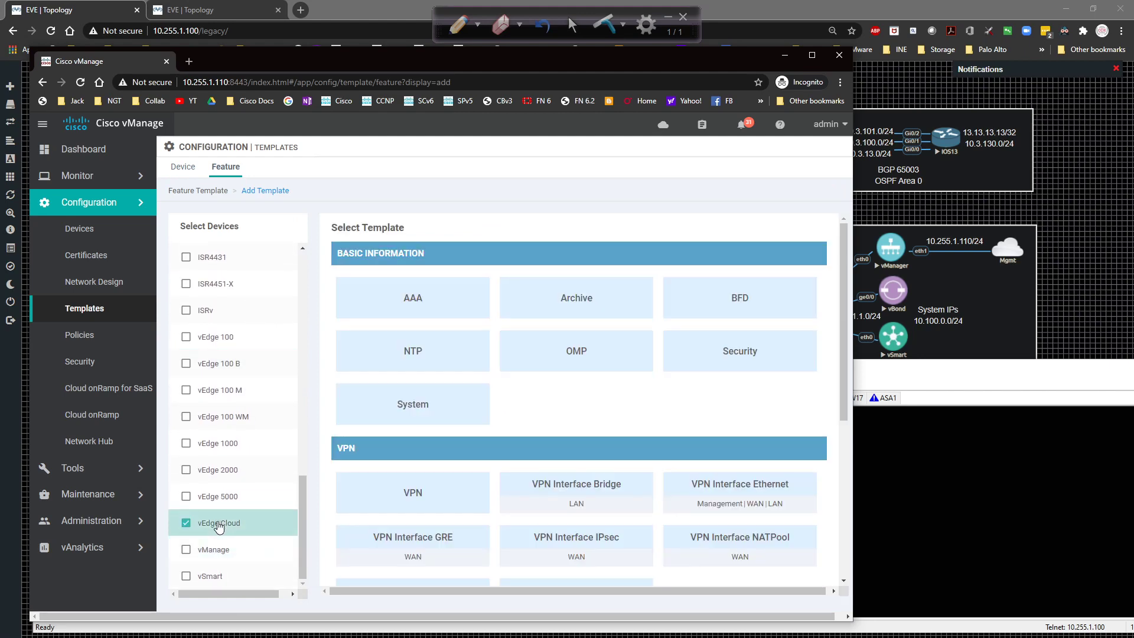
pyautogui.scroll(-1, 647, 313)
pyautogui.scroll(-5, 648, 313)
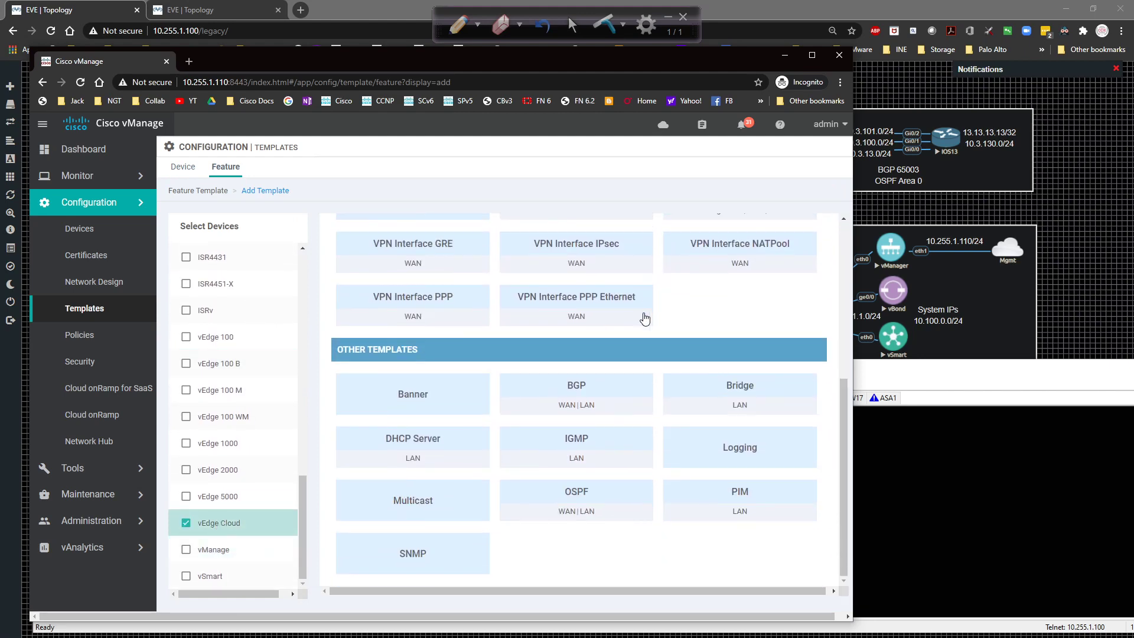
pyautogui.scroll(4, 645, 316)
pyautogui.scroll(-4, 602, 334)
pyautogui.scroll(5, 561, 325)
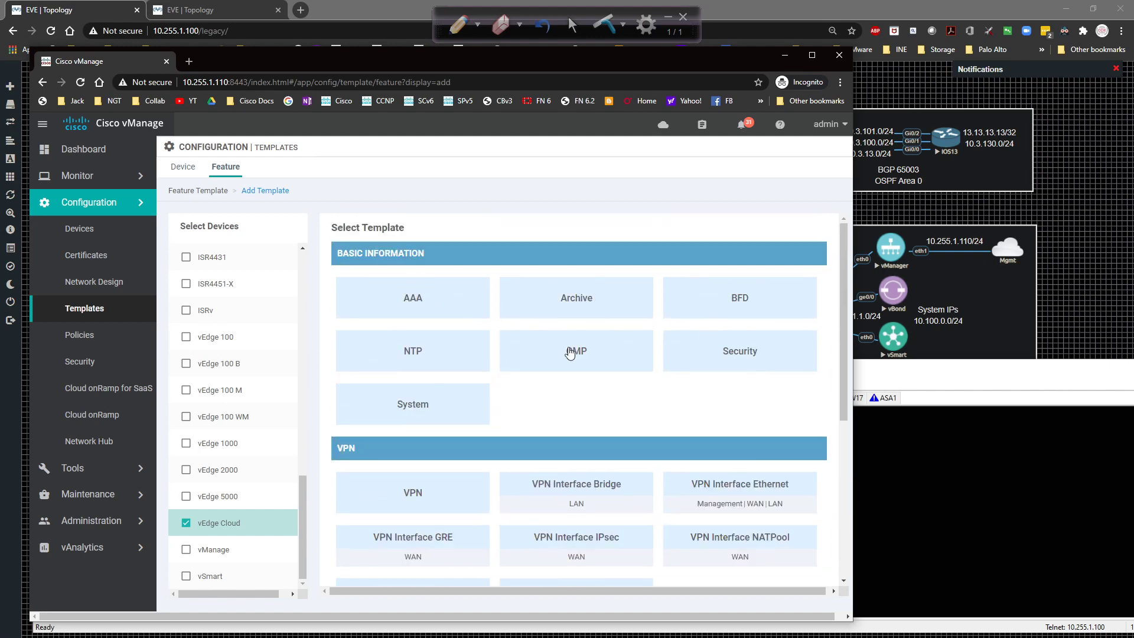
pyautogui.scroll(-2, 413, 407)
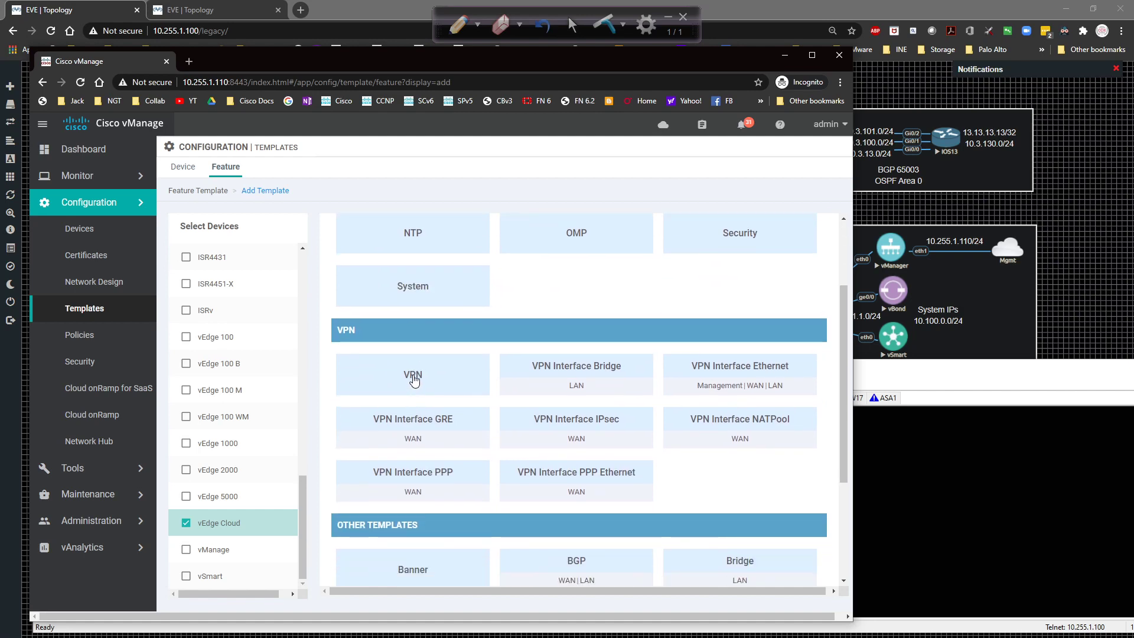
pyautogui.scroll(-2, 413, 383)
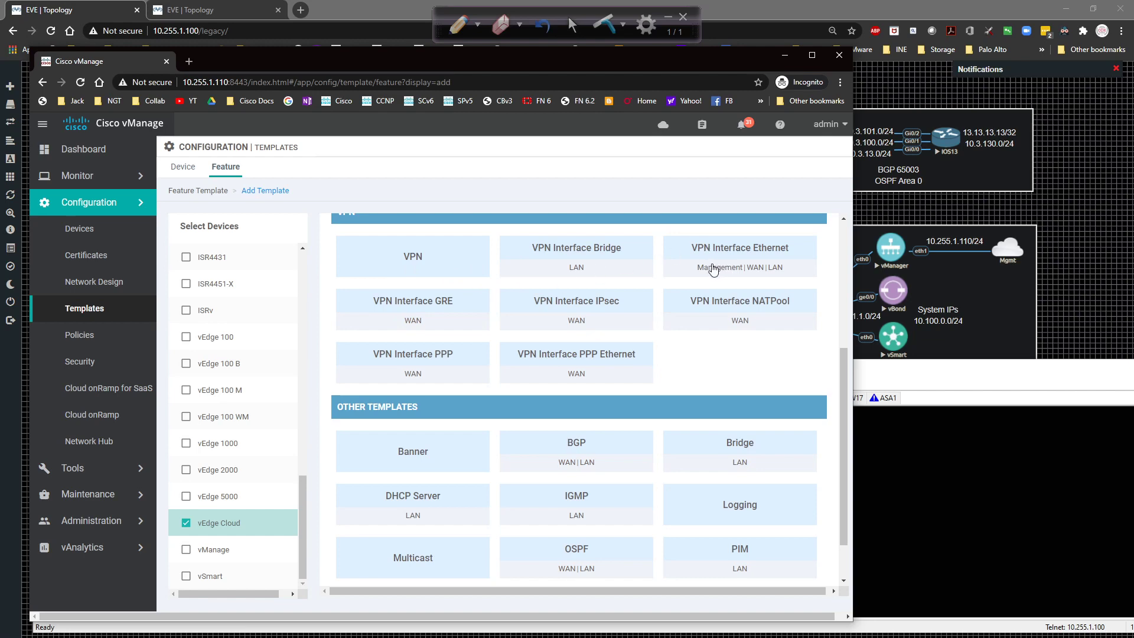
pyautogui.scroll(-1, 697, 274)
pyautogui.scroll(-1, 421, 353)
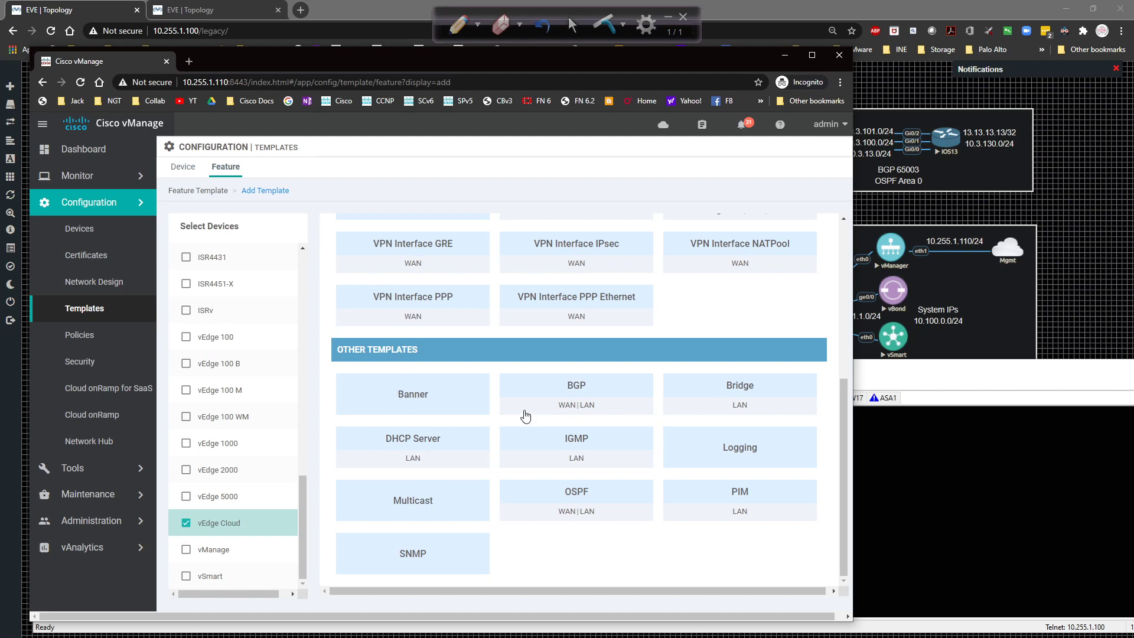
pyautogui.scroll(5, 510, 415)
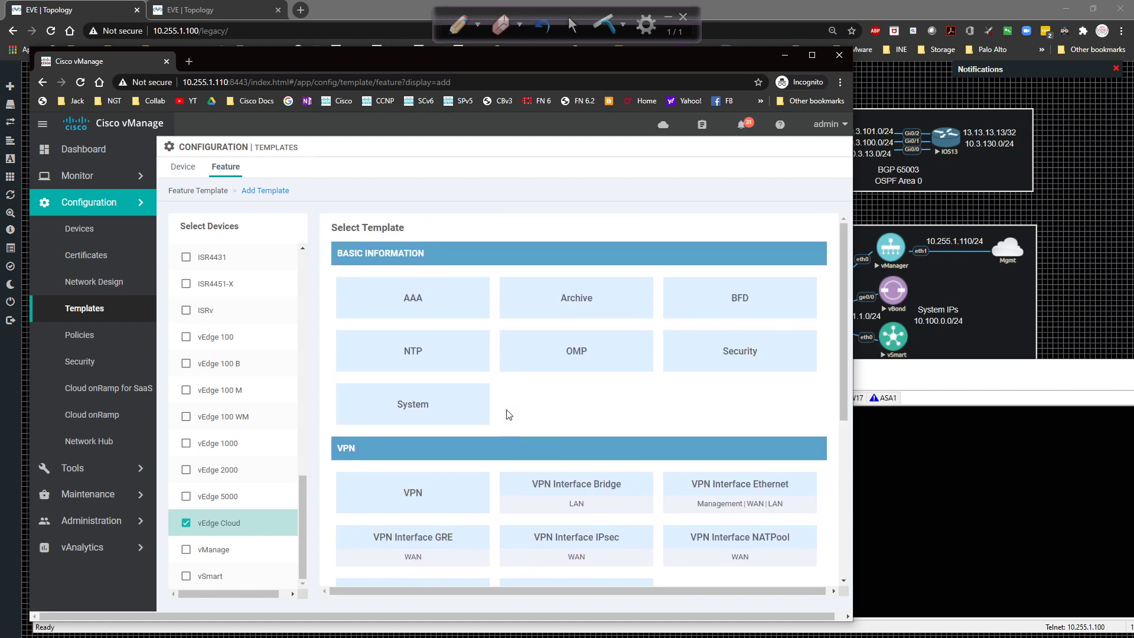
pyautogui.click(435, 404)
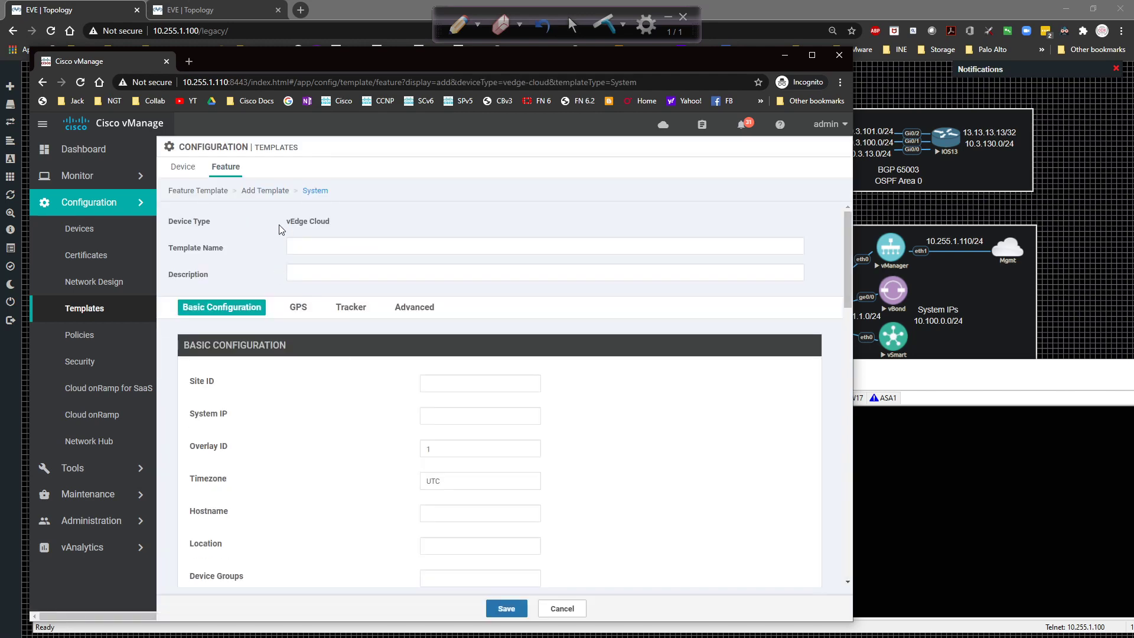
# Name the template 'vEdge_System_Template', copy it into Description, and open the Site ID scope dropdown.
pyautogui.click(318, 247)
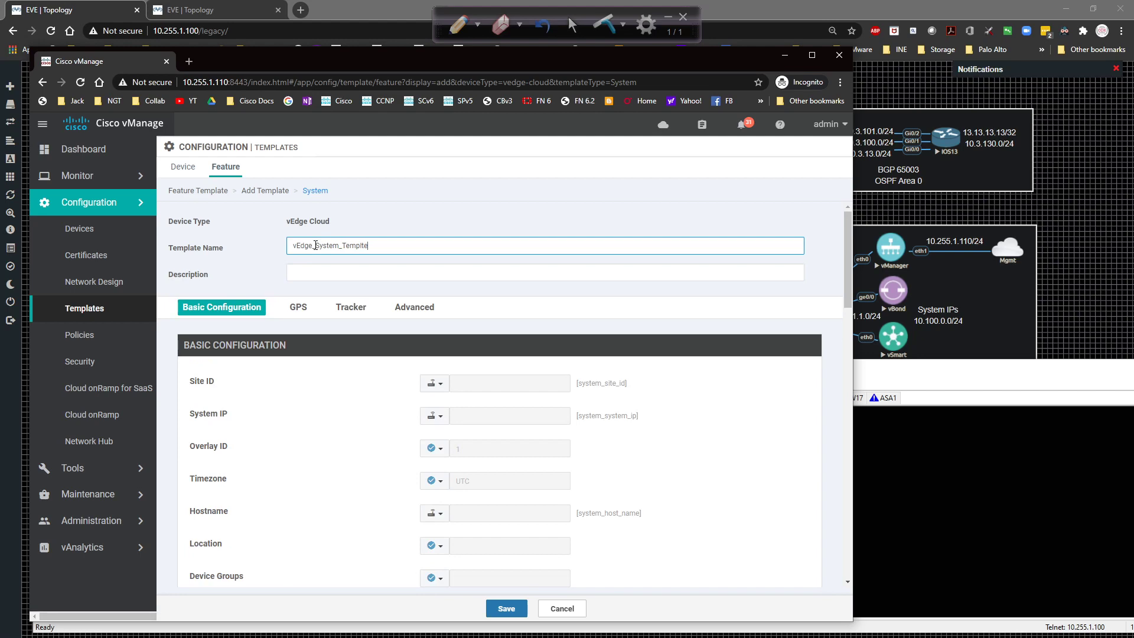
pyautogui.hotkey('ctrl', 'a')
pyautogui.hotkey('ctrl', 'c')
pyautogui.press('Tab')
pyautogui.hotkey('ctrl', 'v')
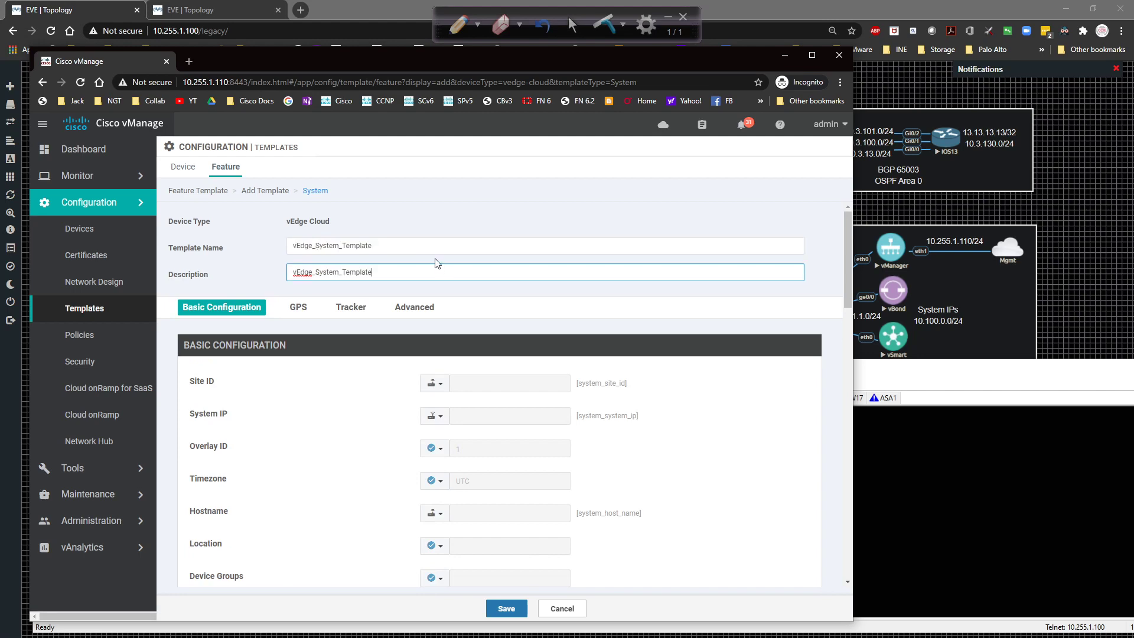
pyautogui.click(444, 293)
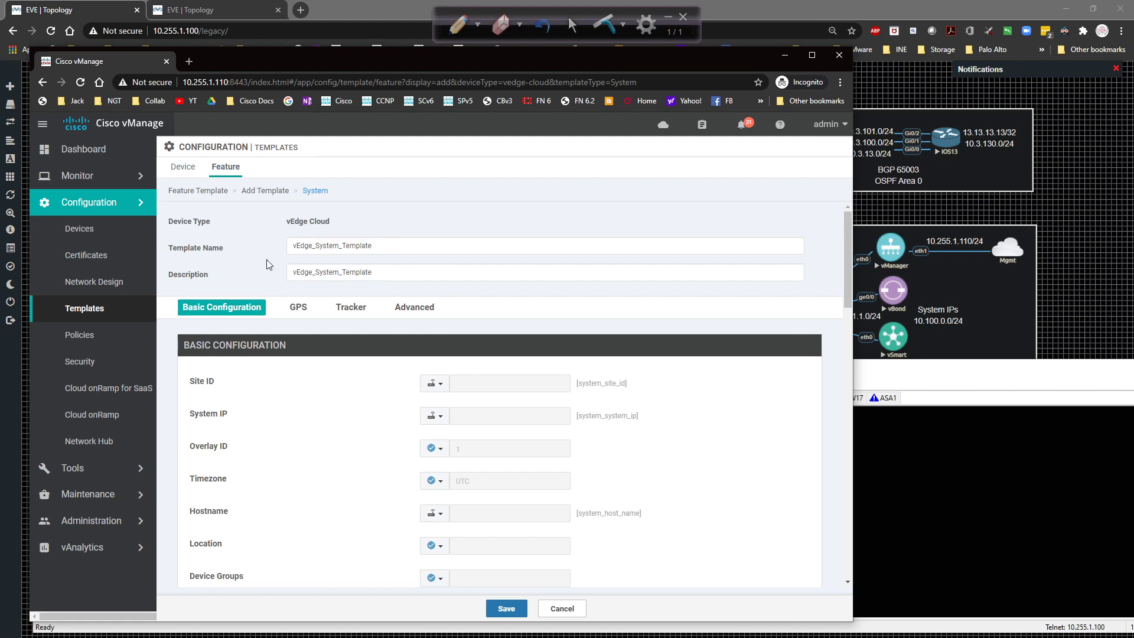
pyautogui.click(386, 247)
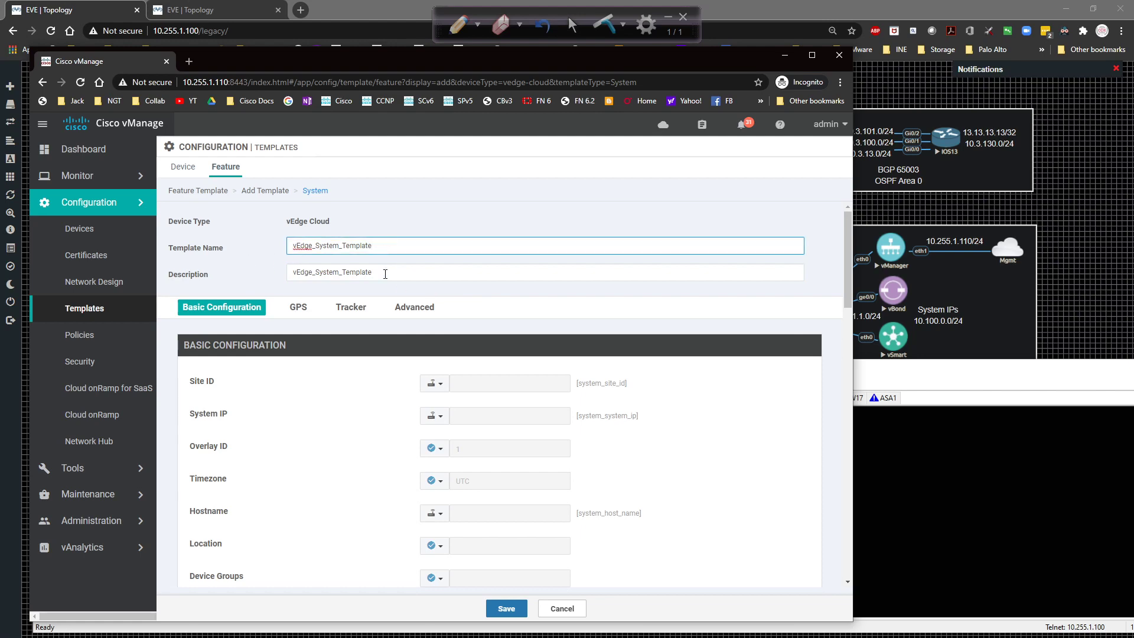
pyautogui.click(385, 273)
pyautogui.click(528, 295)
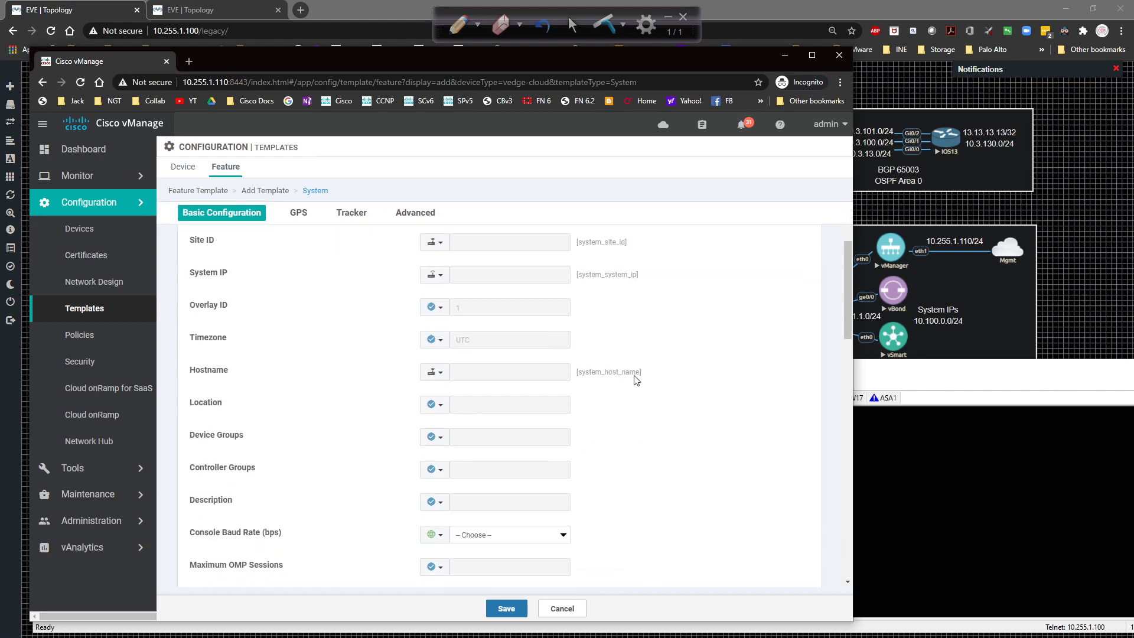
pyautogui.scroll(-2, 652, 409)
pyautogui.click(435, 242)
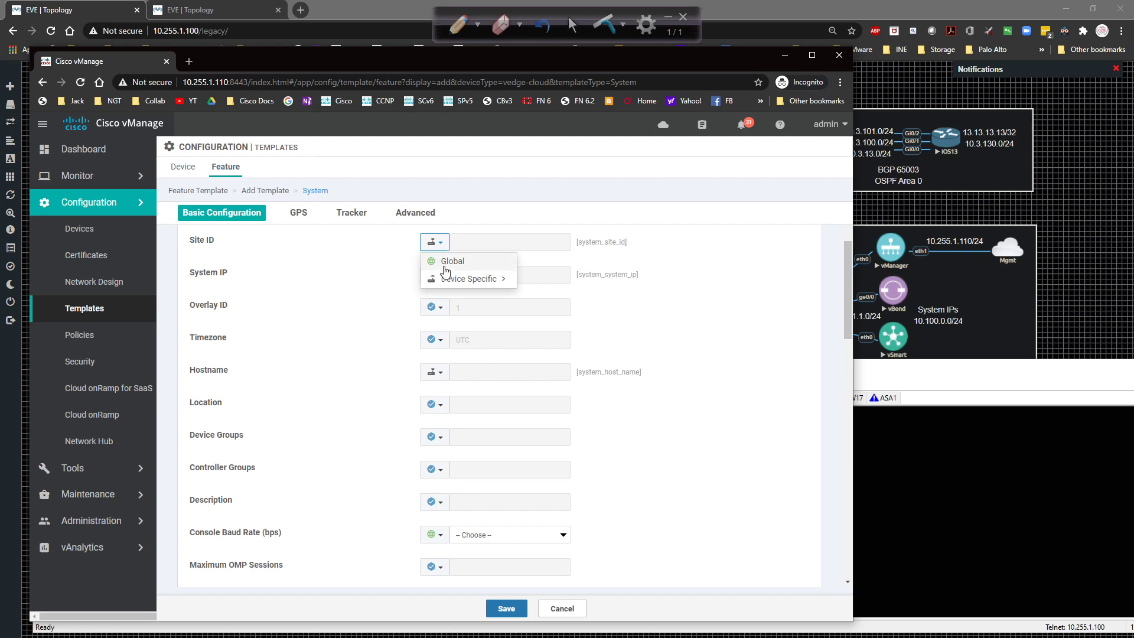
# Return Site ID to Device Specific with key system_site_id after briefly trying Global.
pyautogui.moveTo(444, 278)
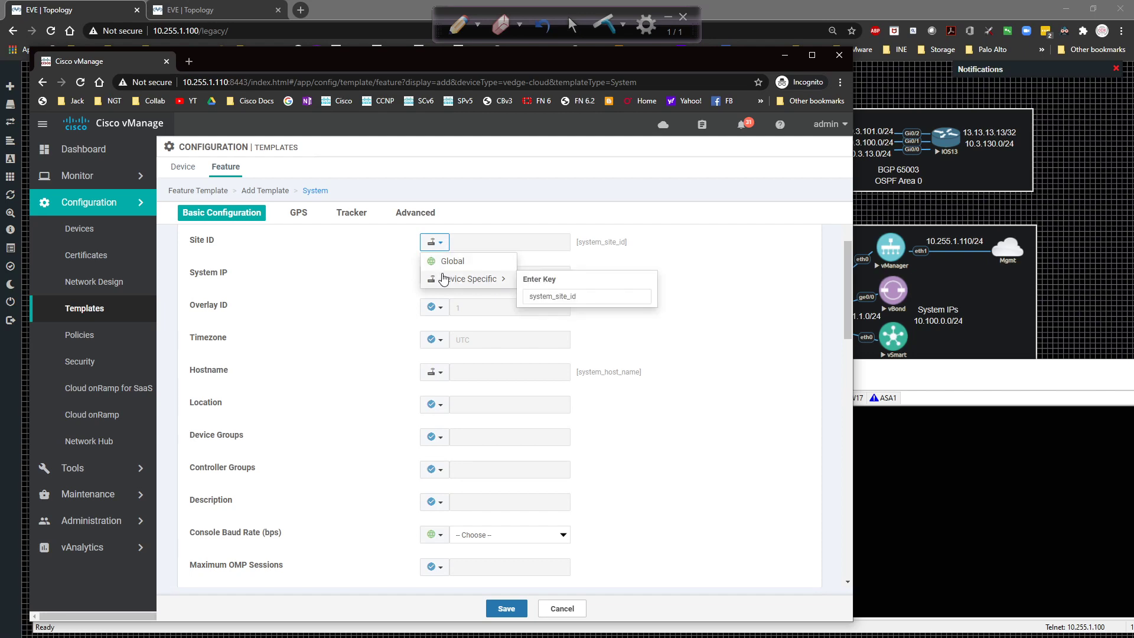
pyautogui.click(448, 261)
pyautogui.click(481, 247)
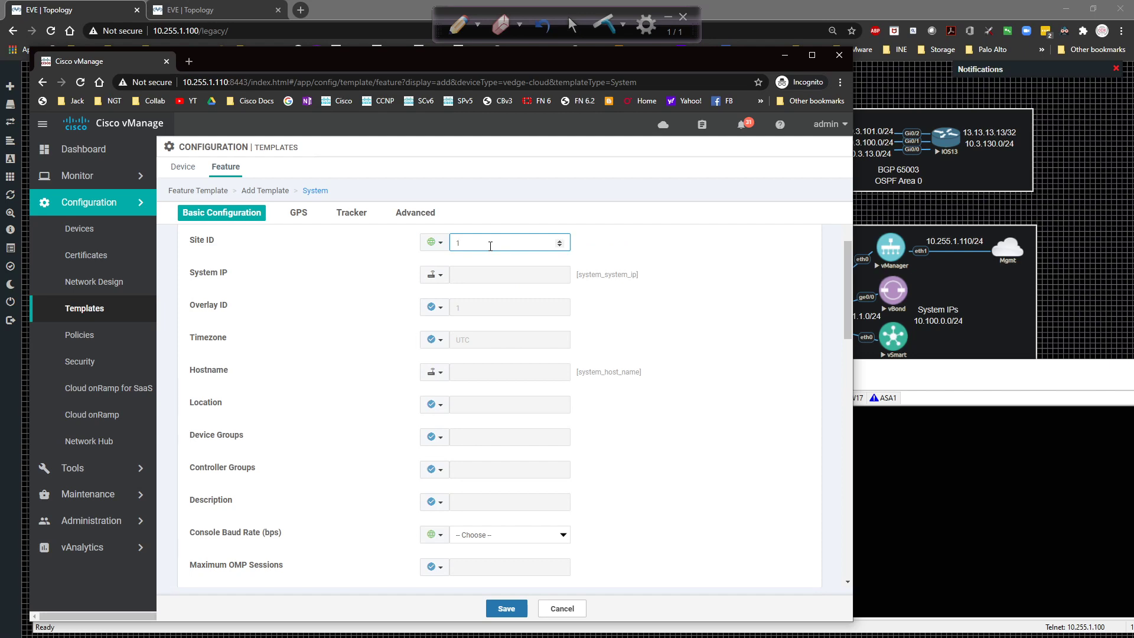
pyautogui.click(435, 248)
pyautogui.moveTo(437, 283)
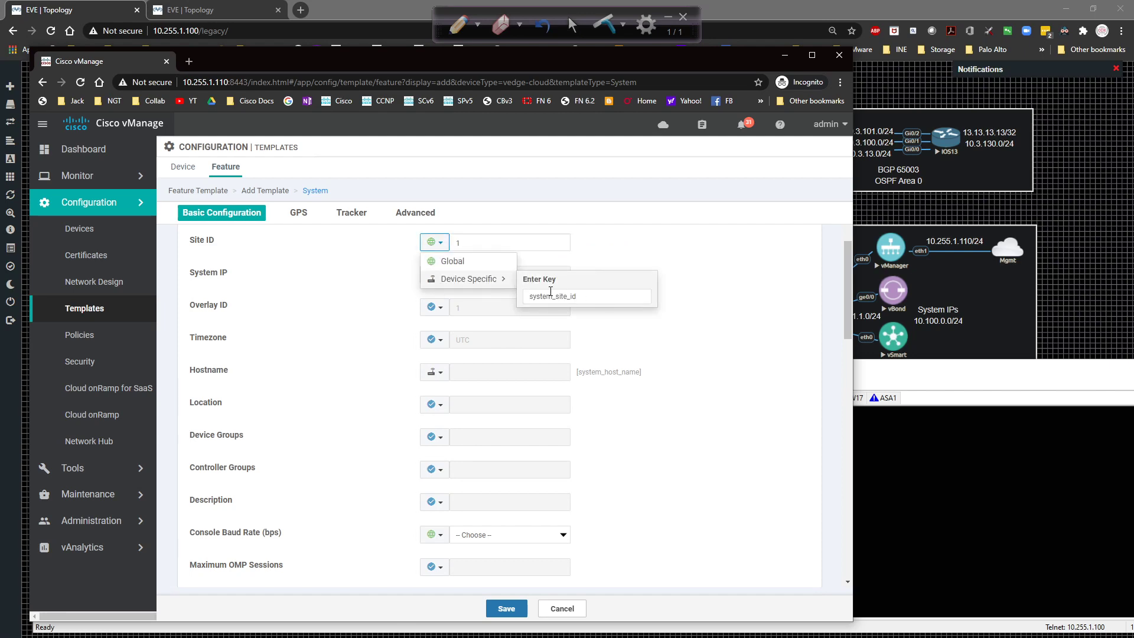
pyautogui.click(594, 297)
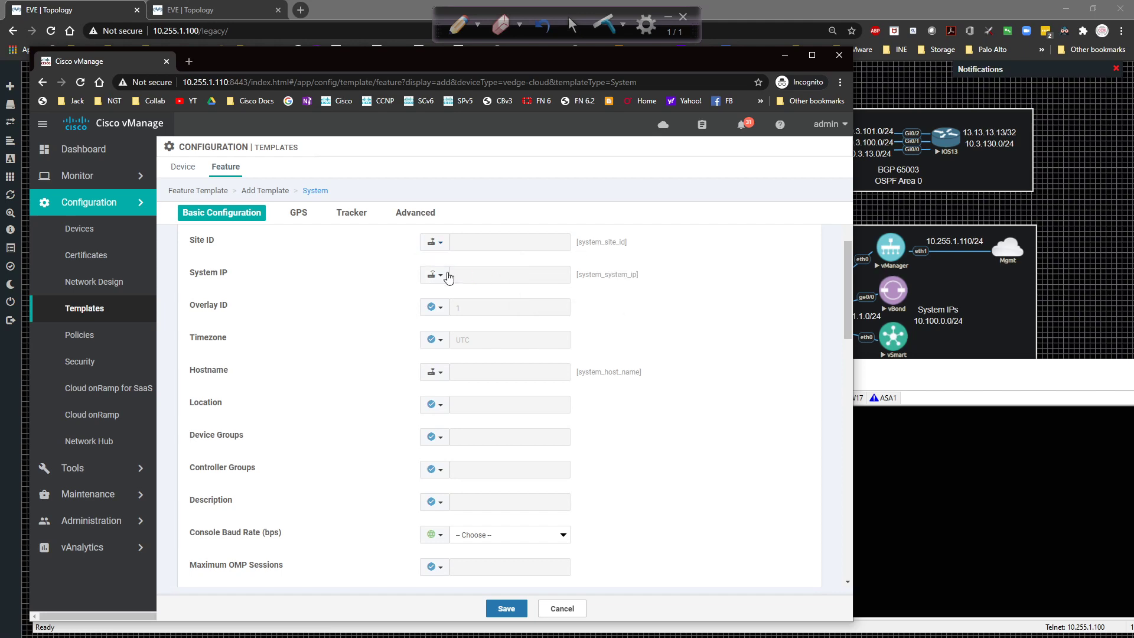
# Make Timezone Device Specific with key system_timezone, leaving System IP device-specific.
pyautogui.click(431, 275)
pyautogui.moveTo(433, 295)
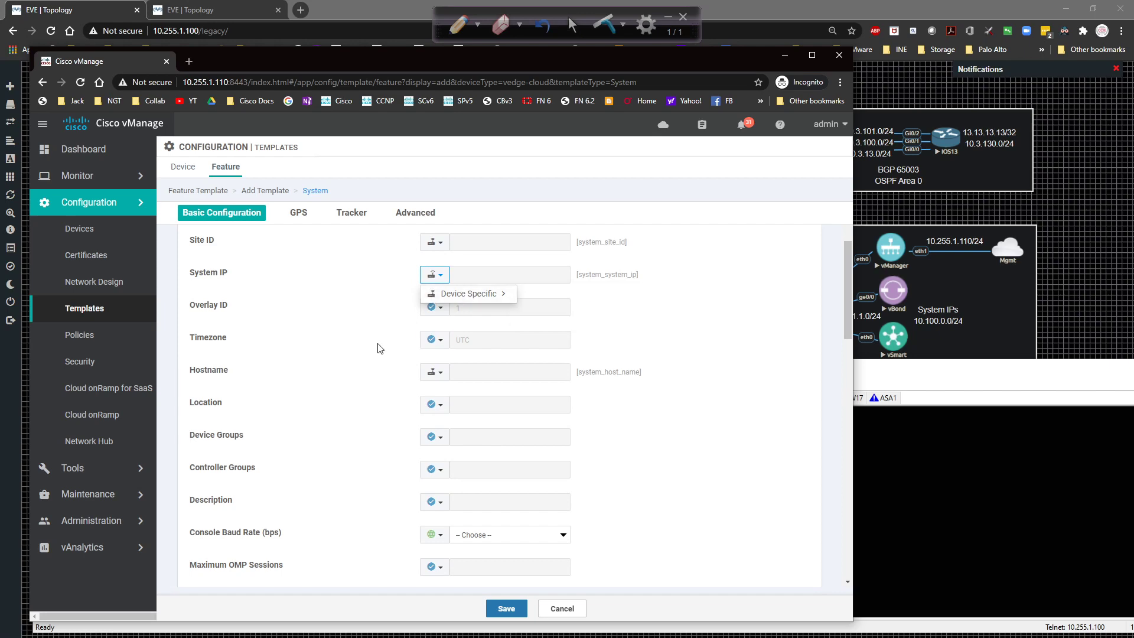
pyautogui.click(425, 346)
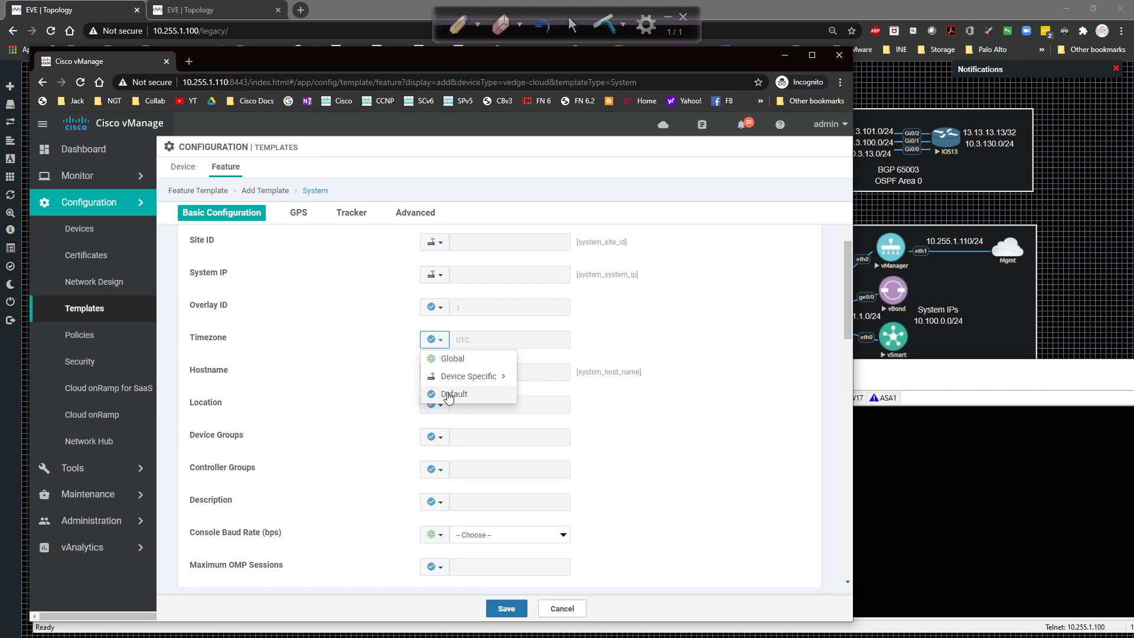
pyautogui.moveTo(447, 378)
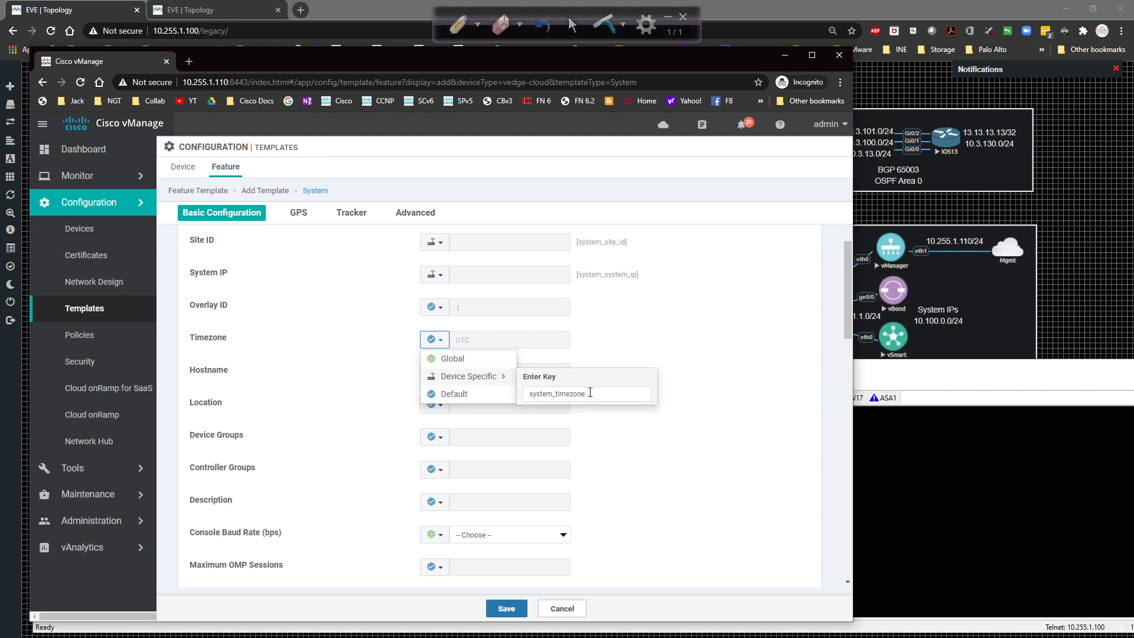
pyautogui.click(590, 393)
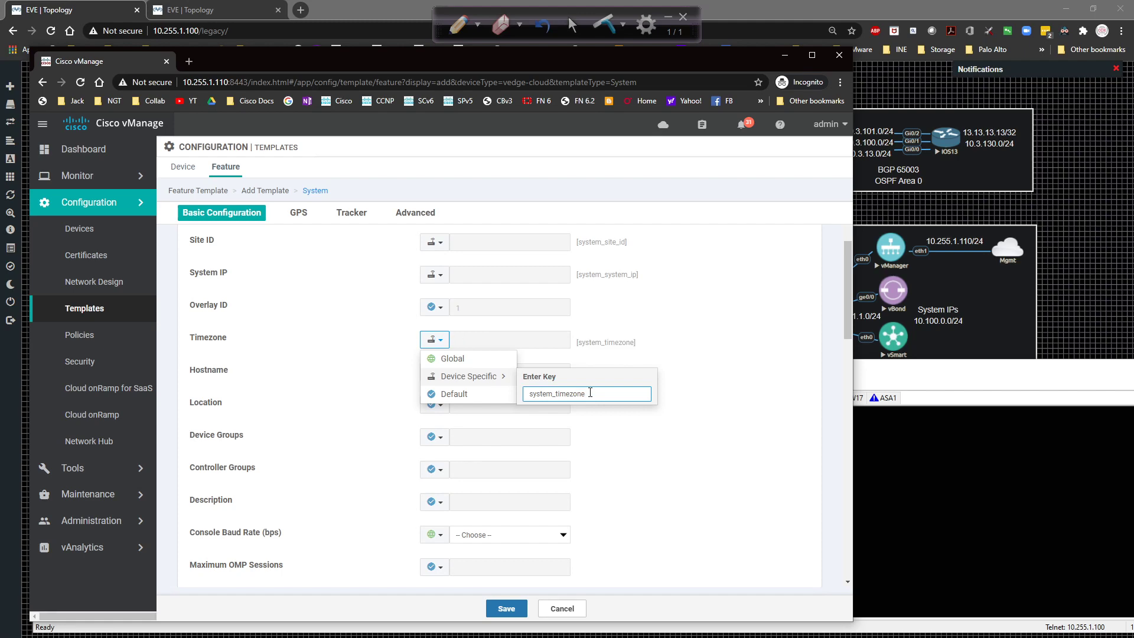
pyautogui.click(697, 383)
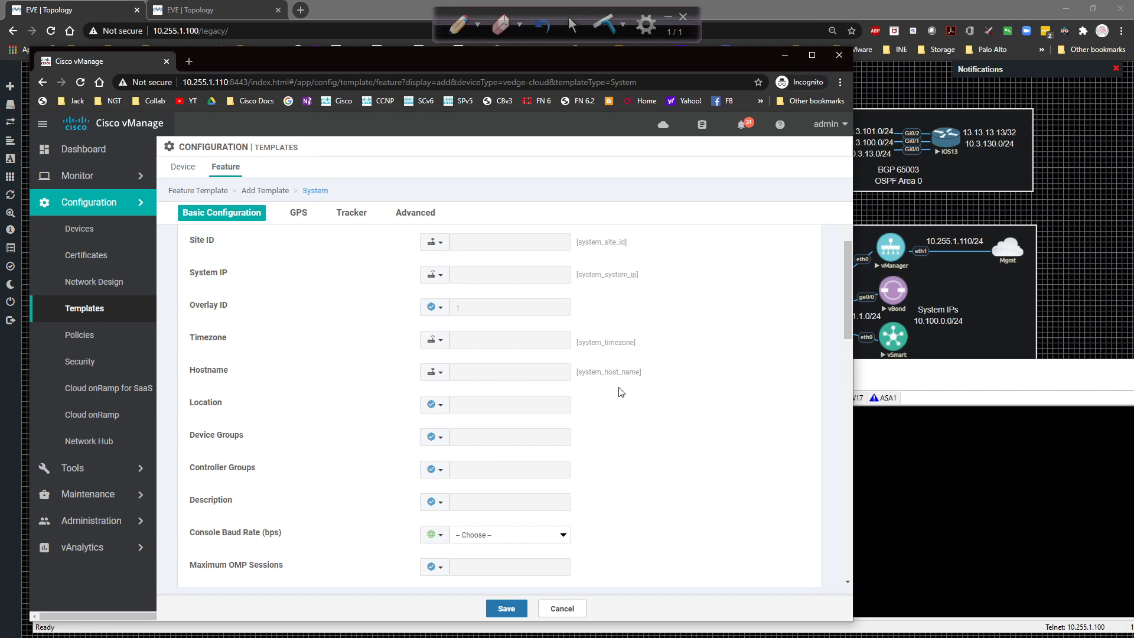
# Set the Console Baud Rate to 115200.
pyautogui.scroll(-2, 344, 531)
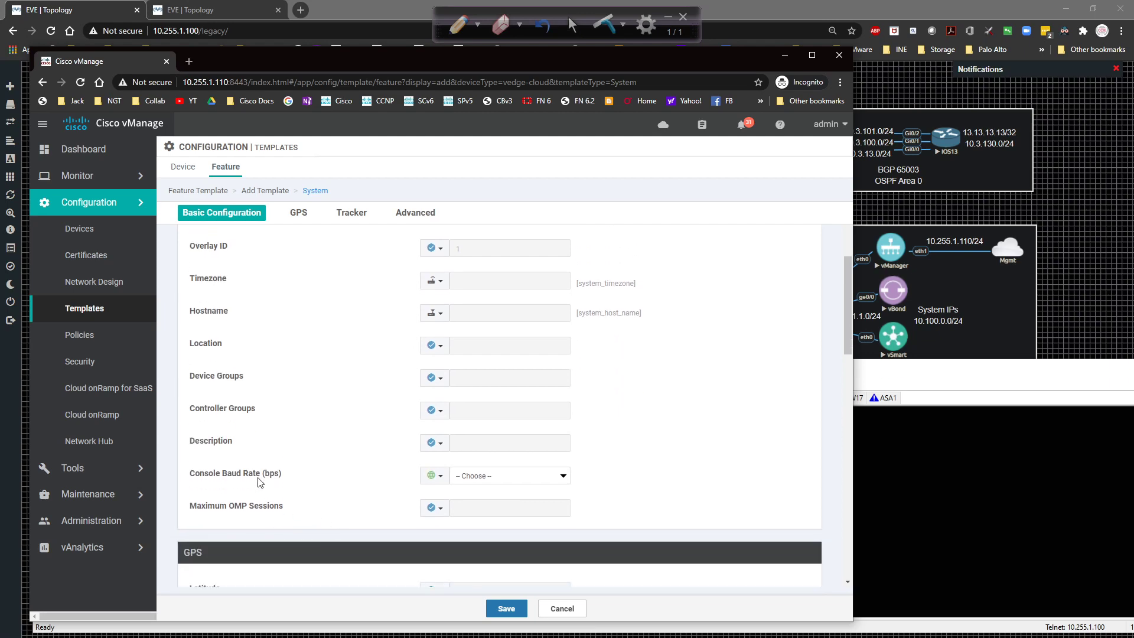
pyautogui.click(529, 484)
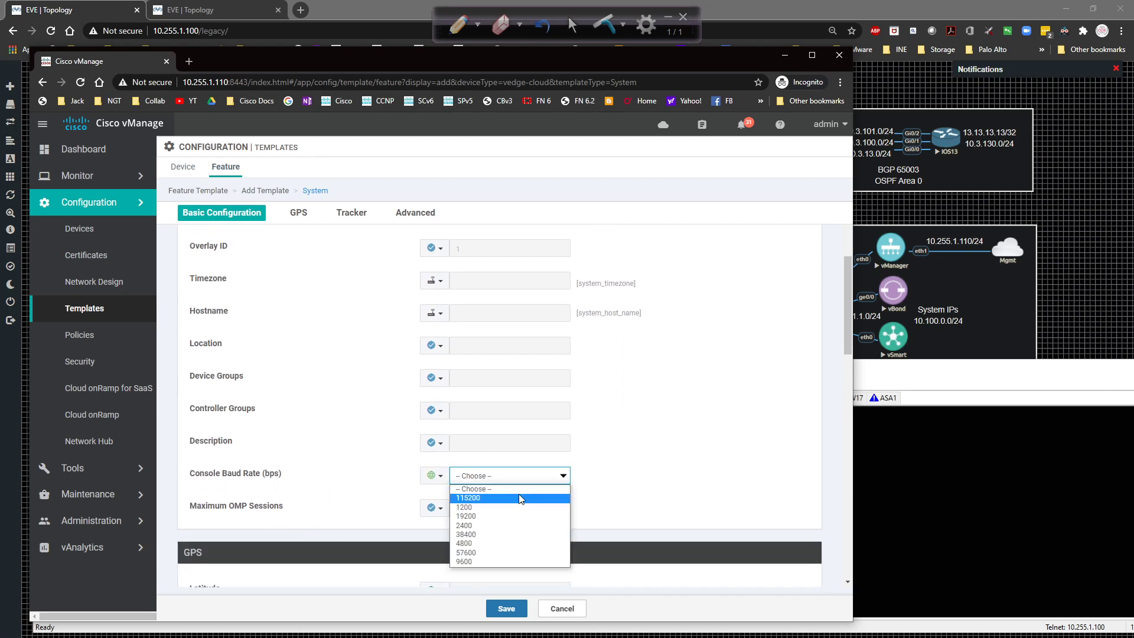
pyautogui.click(524, 496)
# Review the GPS, Tracker and Advanced sections, then save vEdge_System_Template.
pyautogui.scroll(-2, 619, 446)
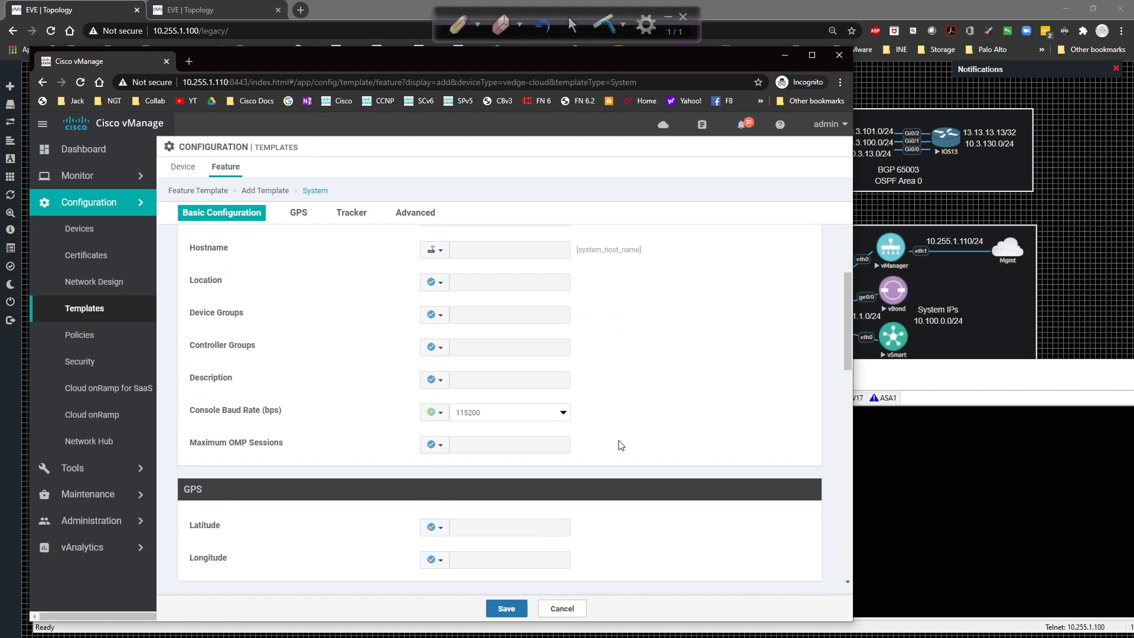
pyautogui.scroll(-3, 610, 447)
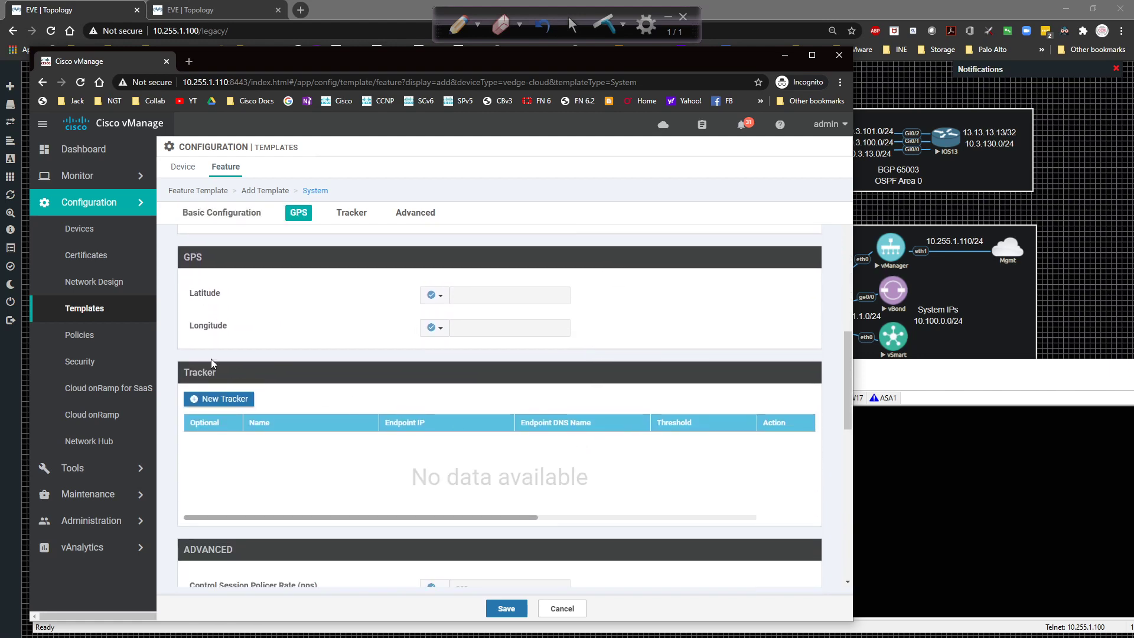
pyautogui.scroll(-1, 239, 336)
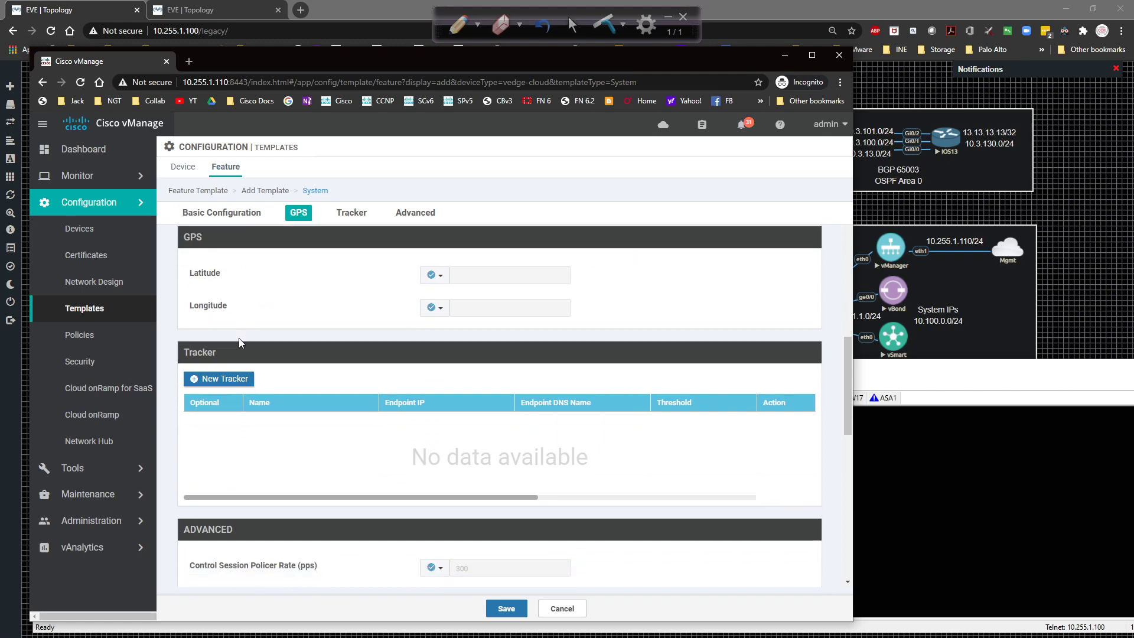
pyautogui.scroll(-3, 296, 346)
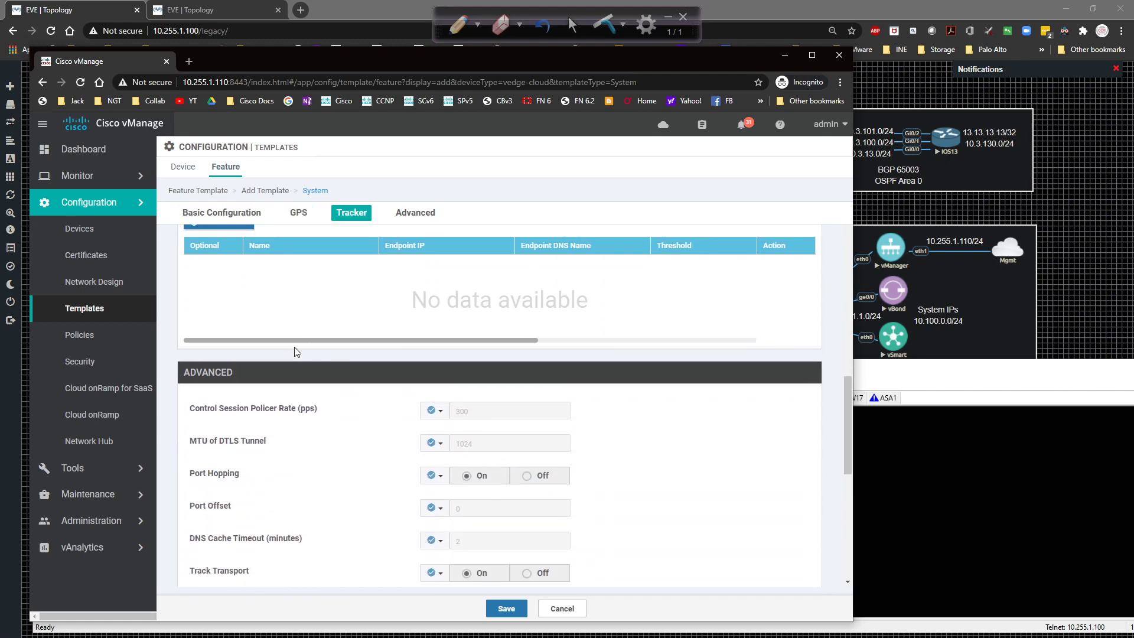
pyautogui.scroll(-2, 295, 361)
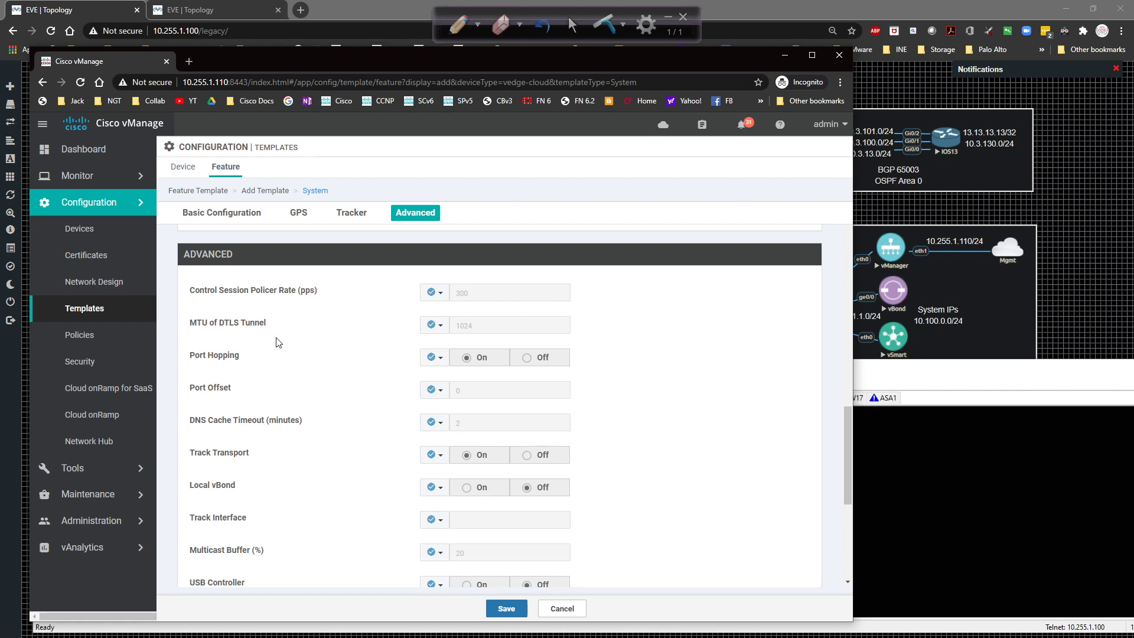
pyautogui.scroll(-2, 279, 343)
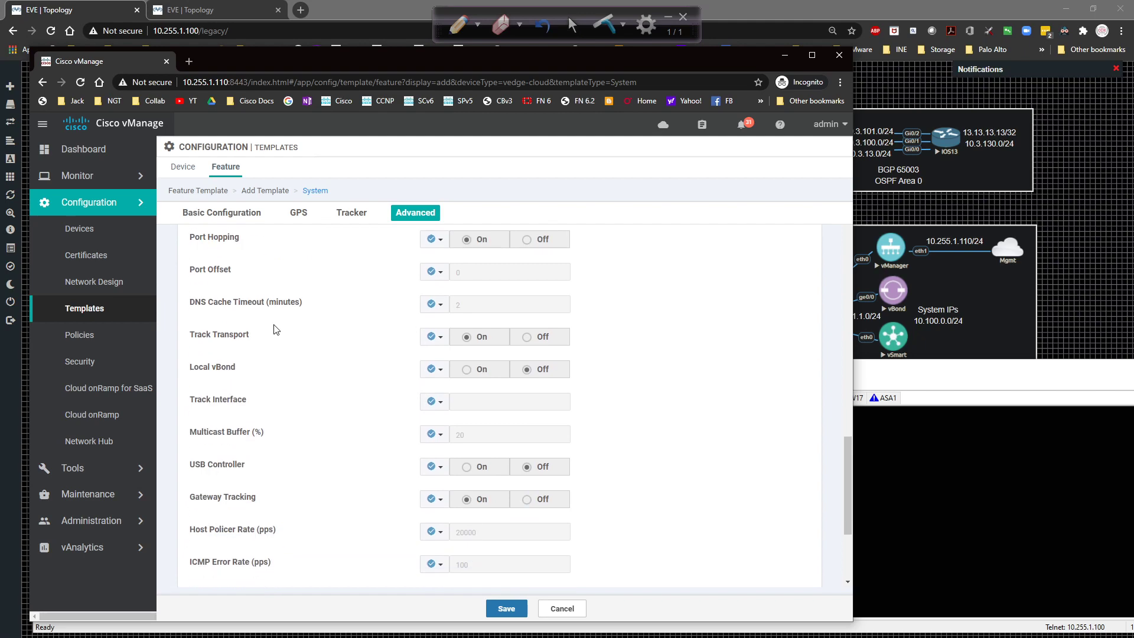
pyautogui.scroll(-3, 274, 338)
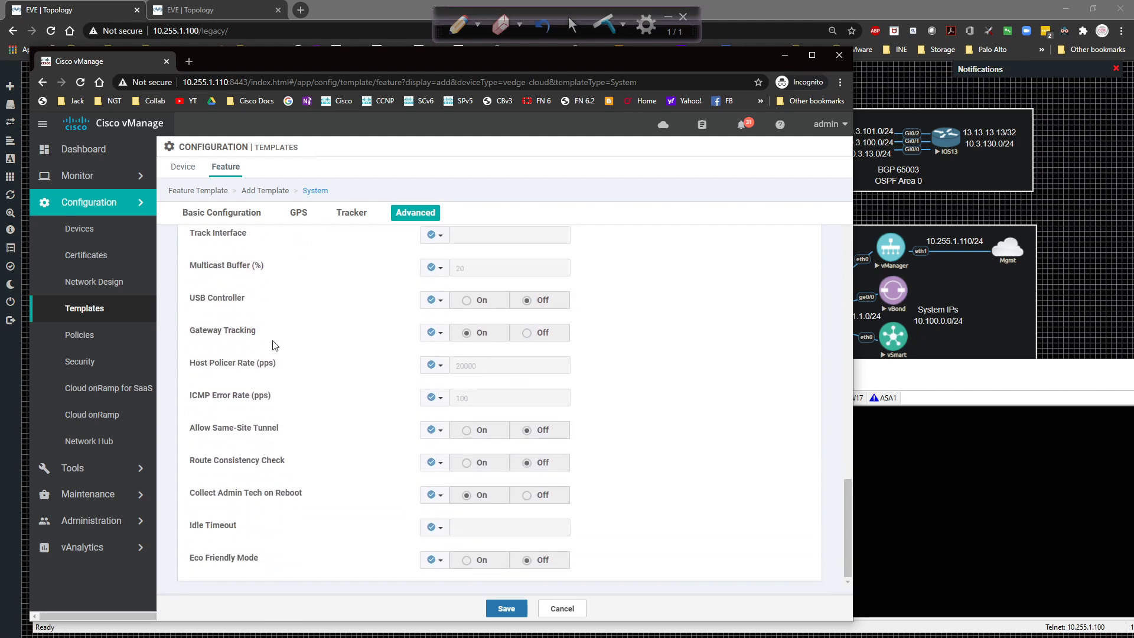
pyautogui.scroll(2, 366, 378)
pyautogui.scroll(-2, 366, 378)
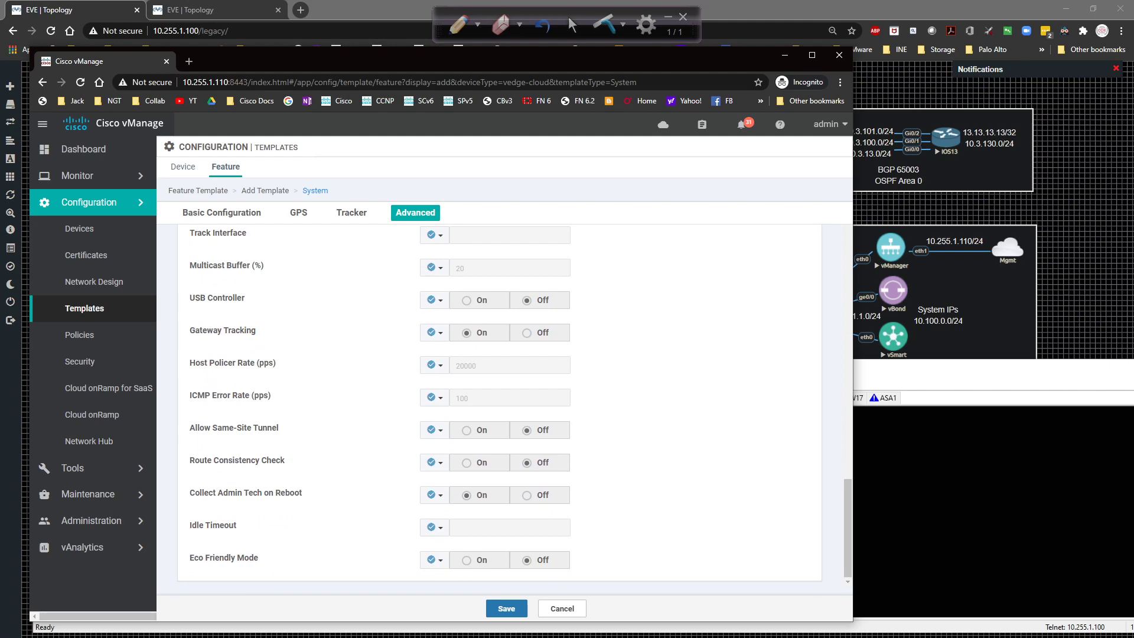
pyautogui.click(518, 609)
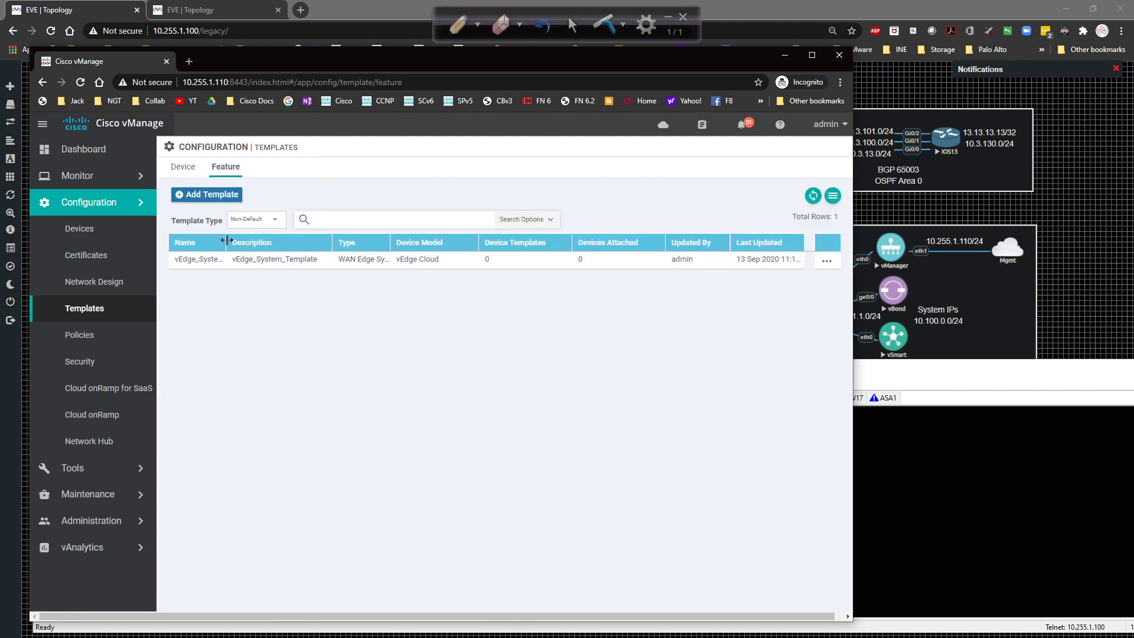
# Widen the Name column, then begin a Banner feature template for the vEdge Cloud model.
pyautogui.moveTo(226, 241); pyautogui.dragTo(278, 240)
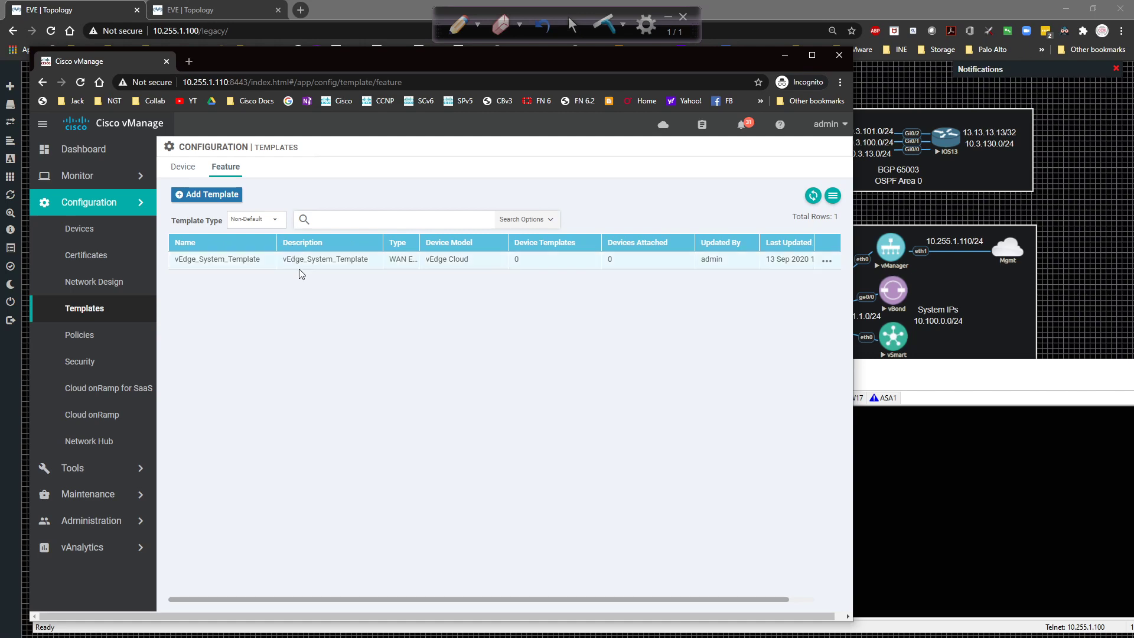
pyautogui.click(223, 201)
pyautogui.scroll(-10, 267, 337)
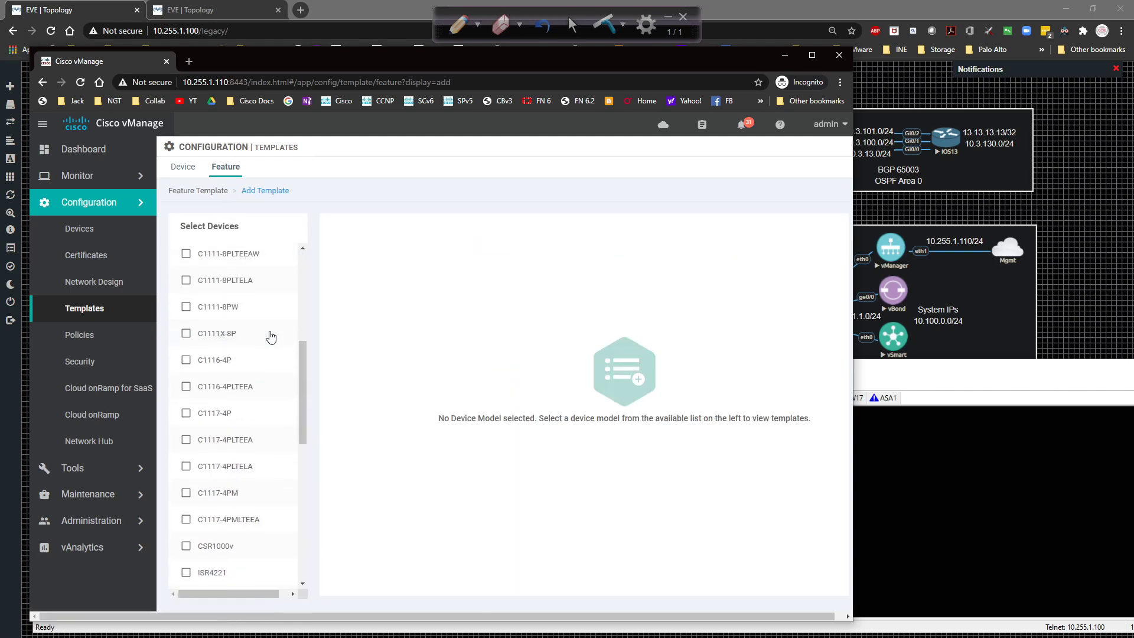
pyautogui.scroll(-2, 268, 354)
pyautogui.click(233, 524)
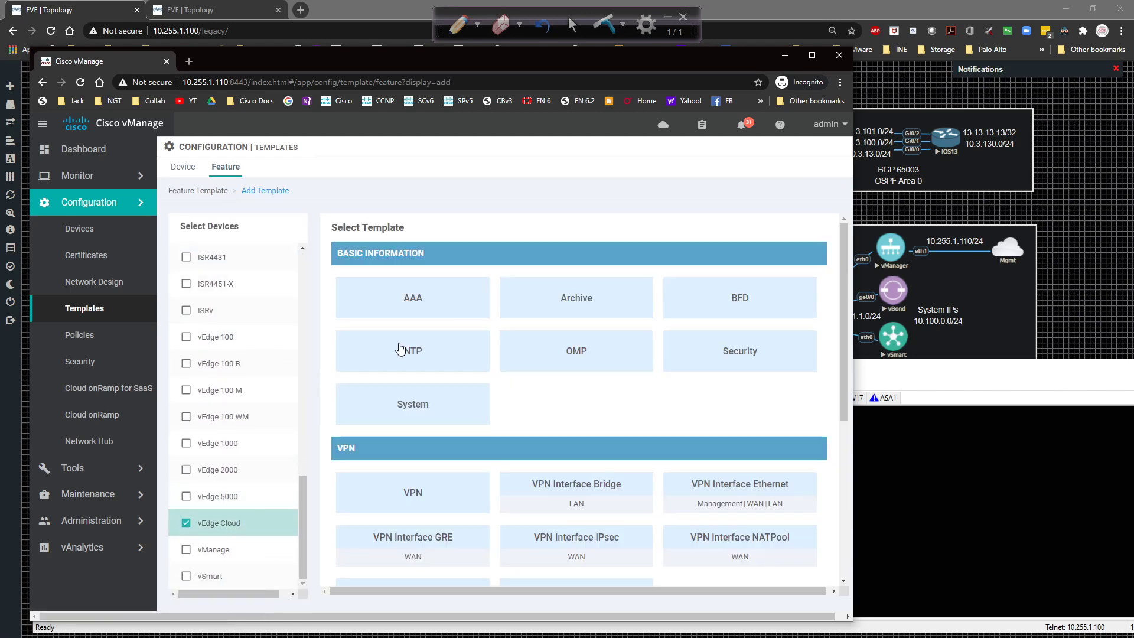
pyautogui.scroll(-5, 522, 426)
pyautogui.click(425, 381)
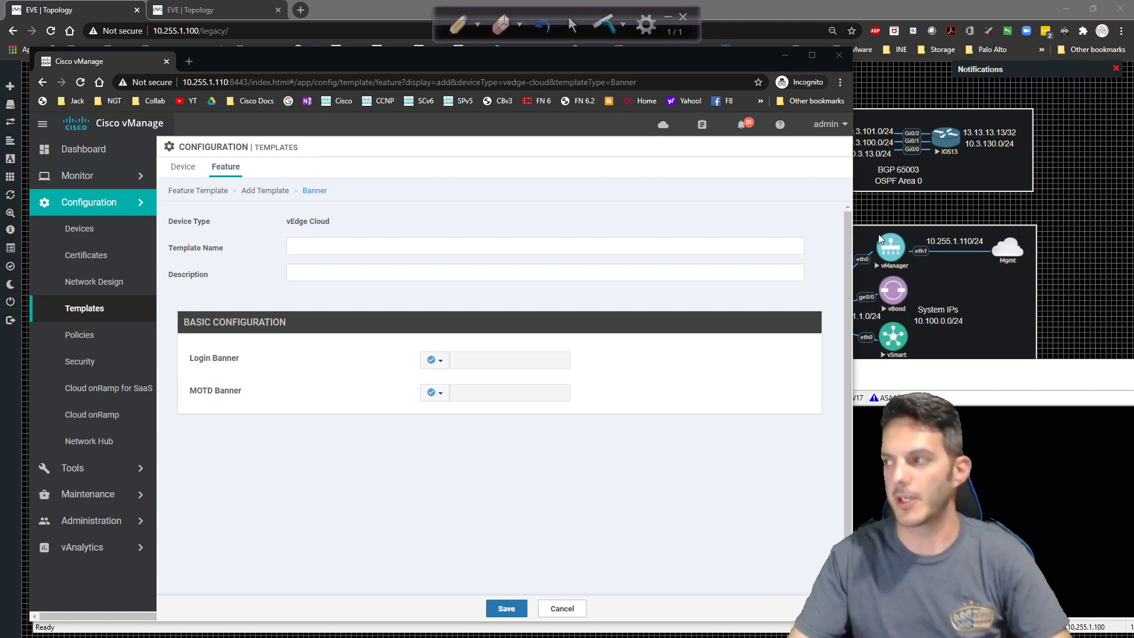
pyautogui.click(459, 25)
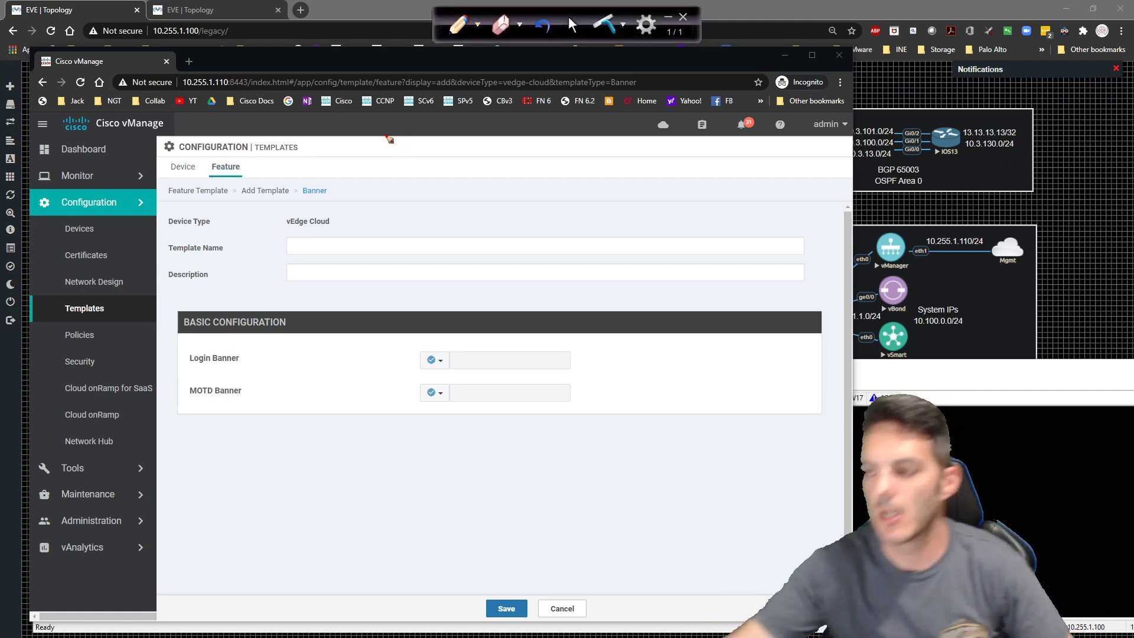
pyautogui.moveTo(190, 557)
pyautogui.mouseDown()
pyautogui.moveTo(209, 571)
pyautogui.moveTo(231, 547)
pyautogui.mouseUp()
pyautogui.moveTo(223, 549)
pyautogui.mouseDown()
pyautogui.moveTo(231, 570)
pyautogui.moveTo(368, 546)
pyautogui.moveTo(456, 497)
pyautogui.moveTo(493, 443)
pyautogui.moveTo(562, 429)
pyautogui.moveTo(616, 461)
pyautogui.moveTo(672, 431)
pyautogui.moveTo(813, 444)
pyautogui.mouseUp()
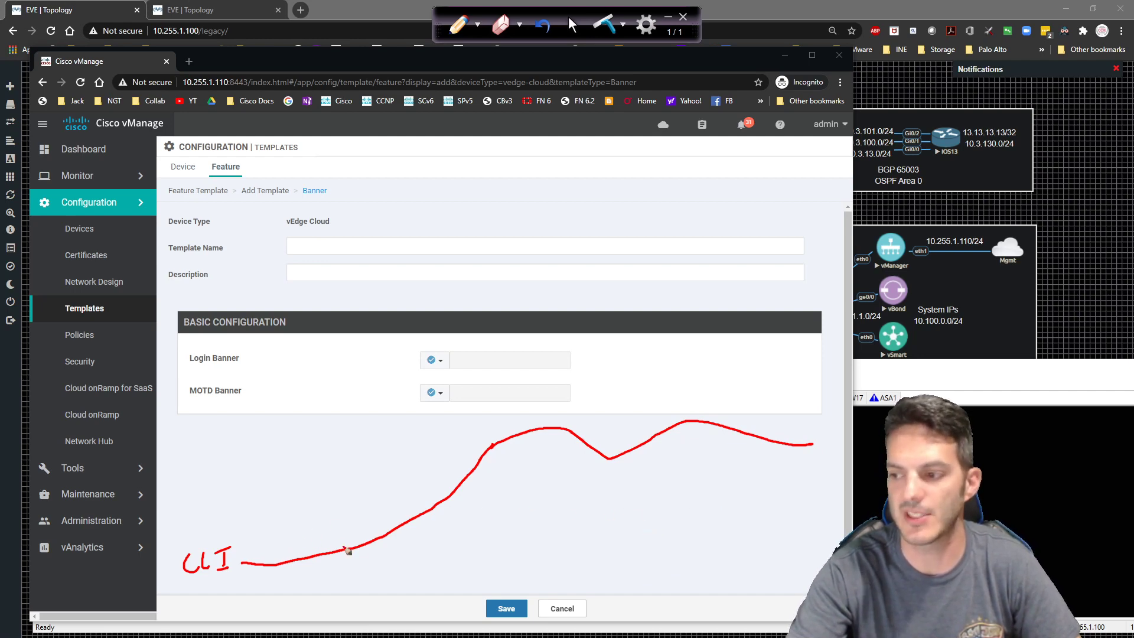
pyautogui.click(476, 25)
pyautogui.click(474, 74)
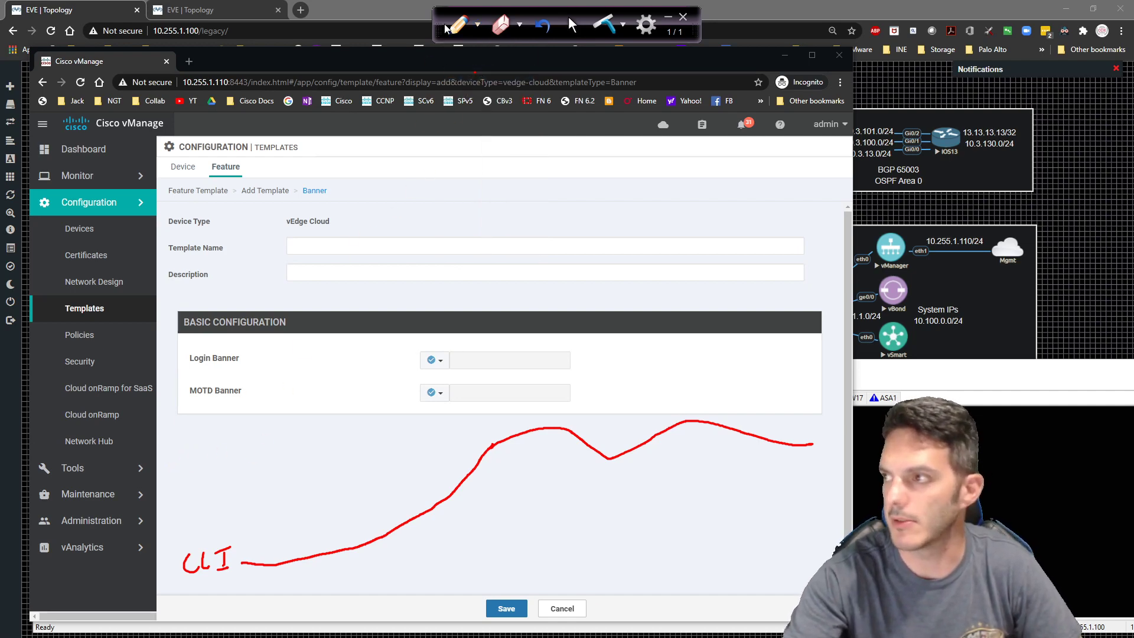
pyautogui.click(476, 24)
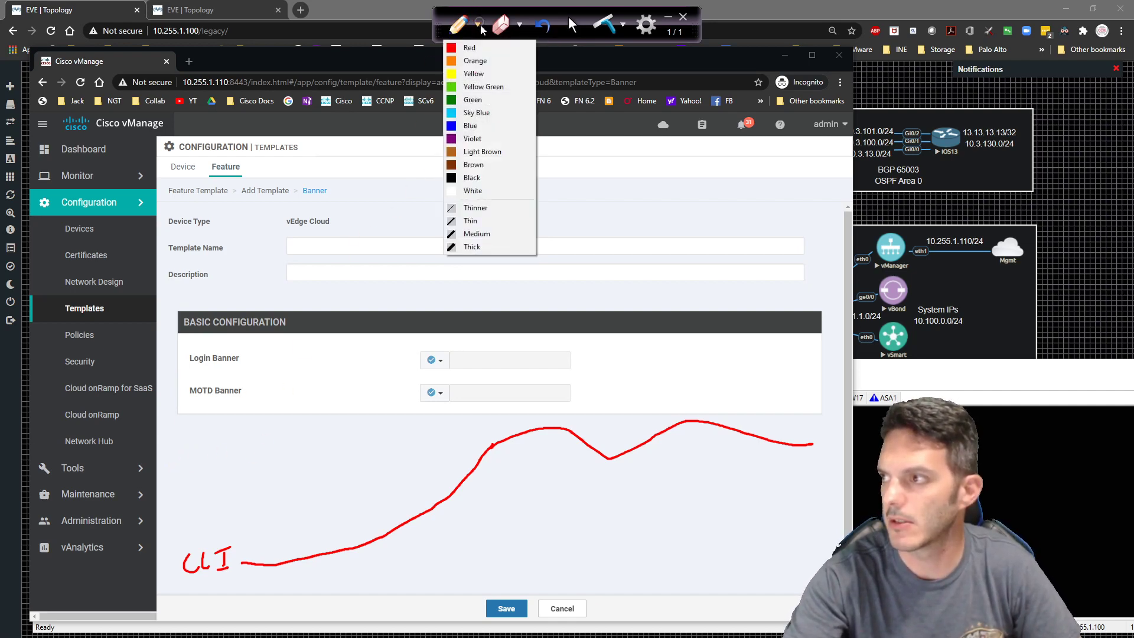
pyautogui.click(474, 100)
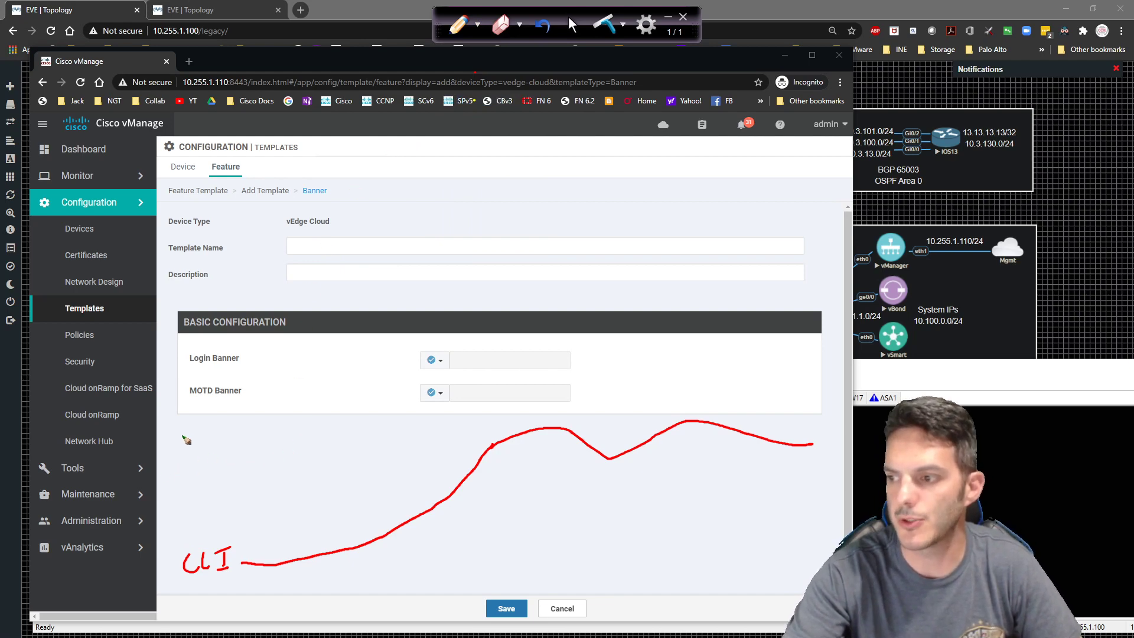
pyautogui.moveTo(187, 435)
pyautogui.mouseDown()
pyautogui.moveTo(198, 452)
pyautogui.moveTo(228, 442)
pyautogui.mouseUp()
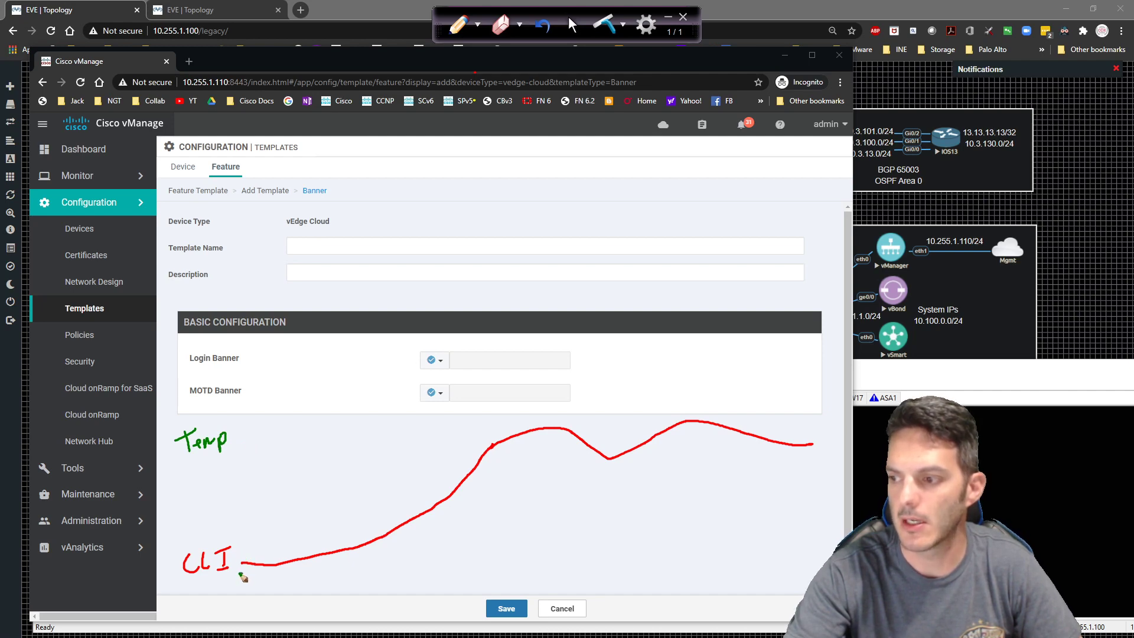
pyautogui.moveTo(239, 573)
pyautogui.mouseDown()
pyautogui.moveTo(293, 433)
pyautogui.moveTo(306, 438)
pyautogui.moveTo(348, 543)
pyautogui.moveTo(376, 556)
pyautogui.moveTo(657, 557)
pyautogui.moveTo(685, 519)
pyautogui.moveTo(741, 546)
pyautogui.moveTo(786, 513)
pyautogui.moveTo(824, 548)
pyautogui.mouseUp()
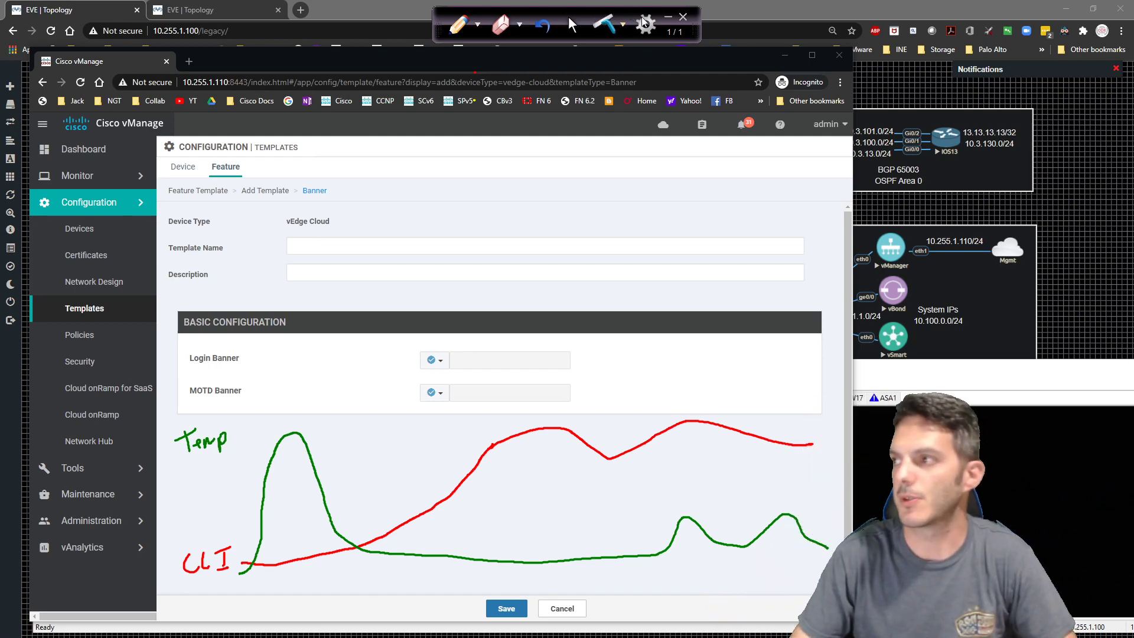
pyautogui.click(609, 29)
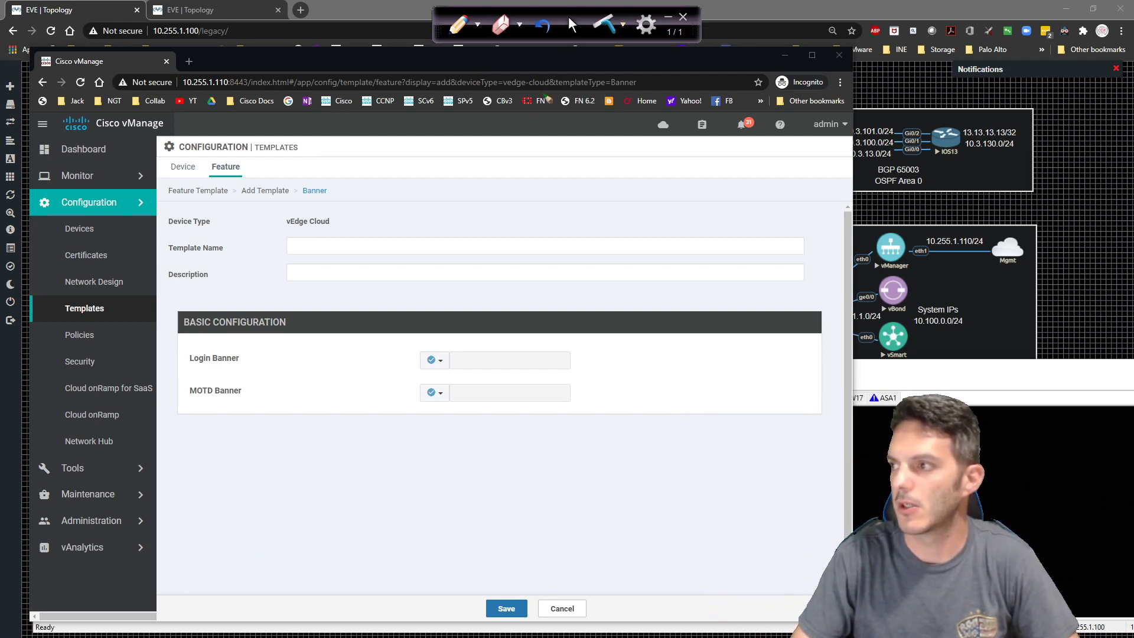
# Use vEdge_Banner_Template as both the template name and description.
pyautogui.click(571, 24)
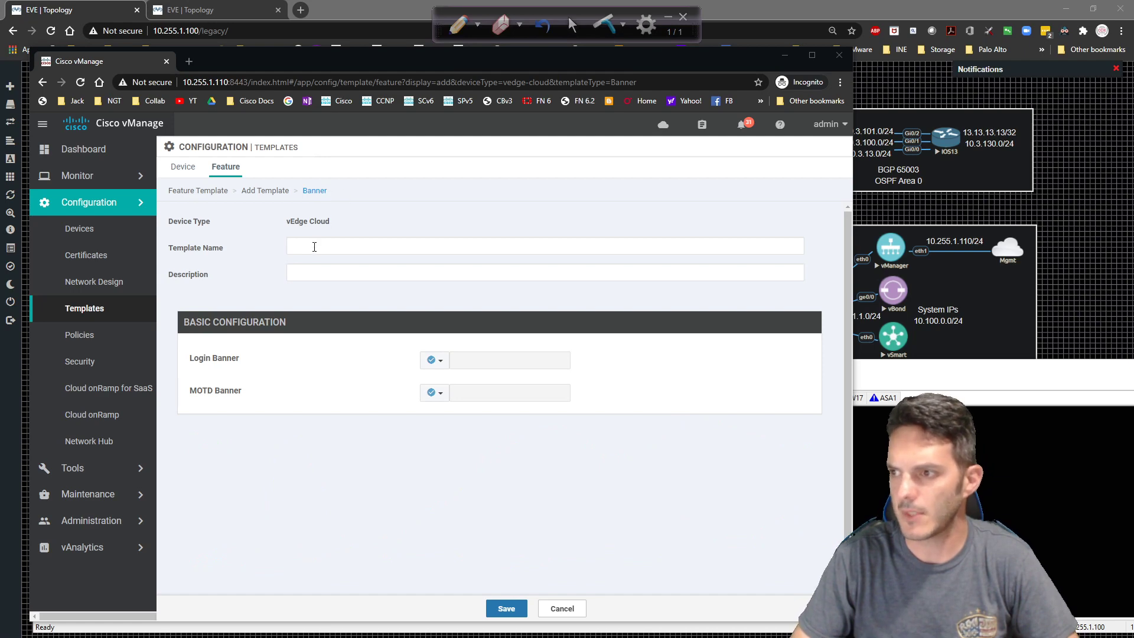
pyautogui.click(316, 245)
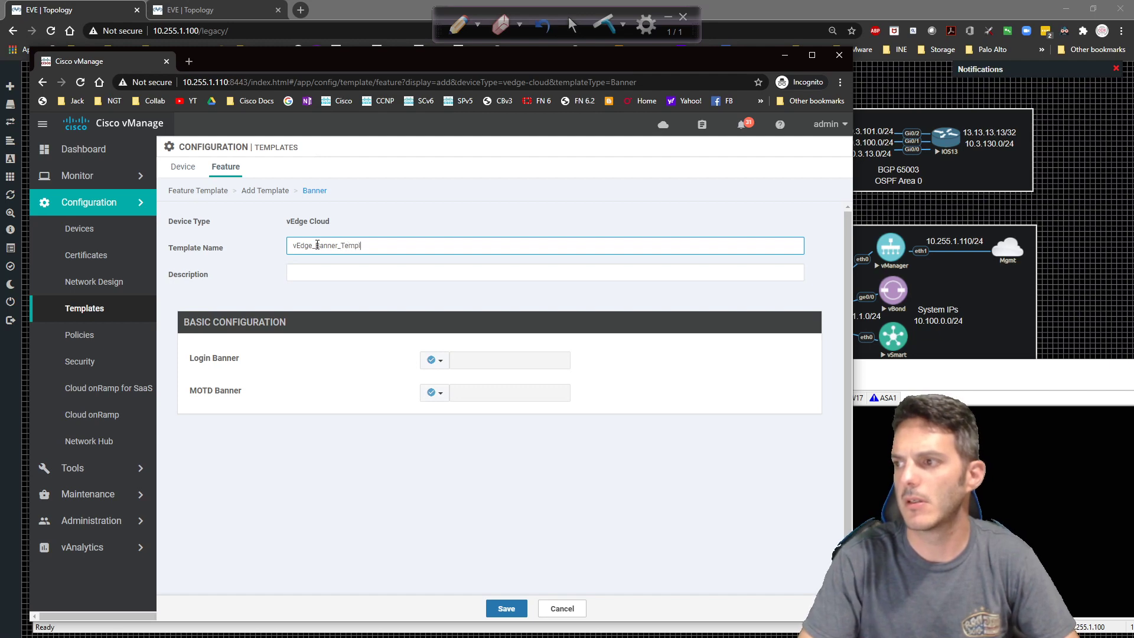
pyautogui.doubleClick(317, 245)
pyautogui.hotkey('ctrl', 'c')
pyautogui.press('Tab')
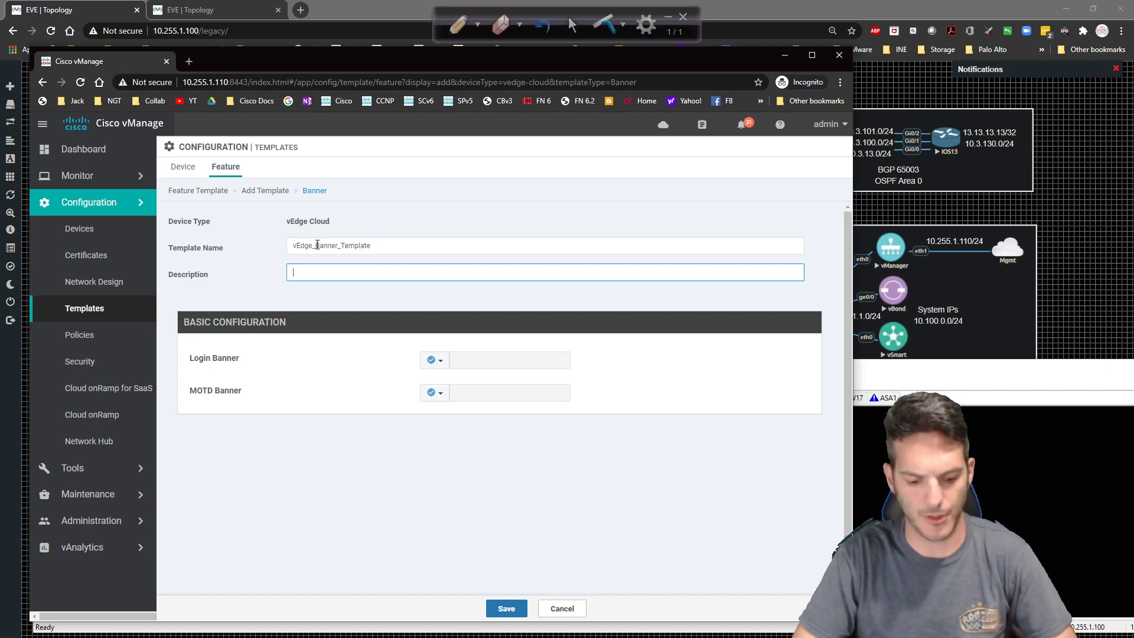
pyautogui.hotkey('ctrl', 'v')
pyautogui.click(383, 376)
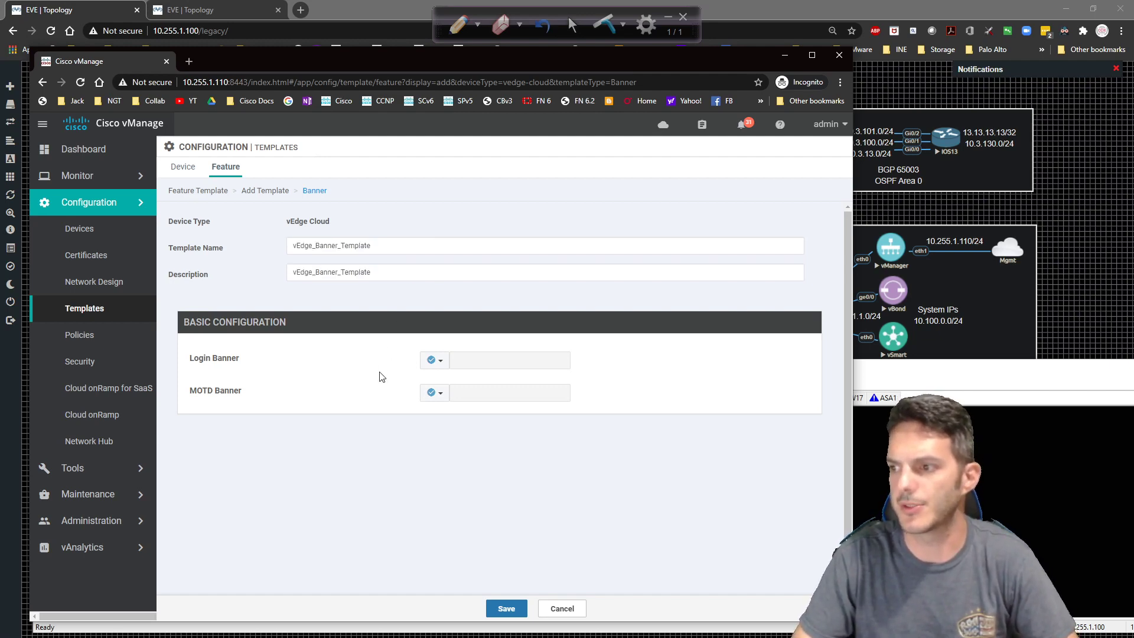
# Set the Login Banner to Global with the text 'Authorized Users ONlyly!'.
pyautogui.click(447, 364)
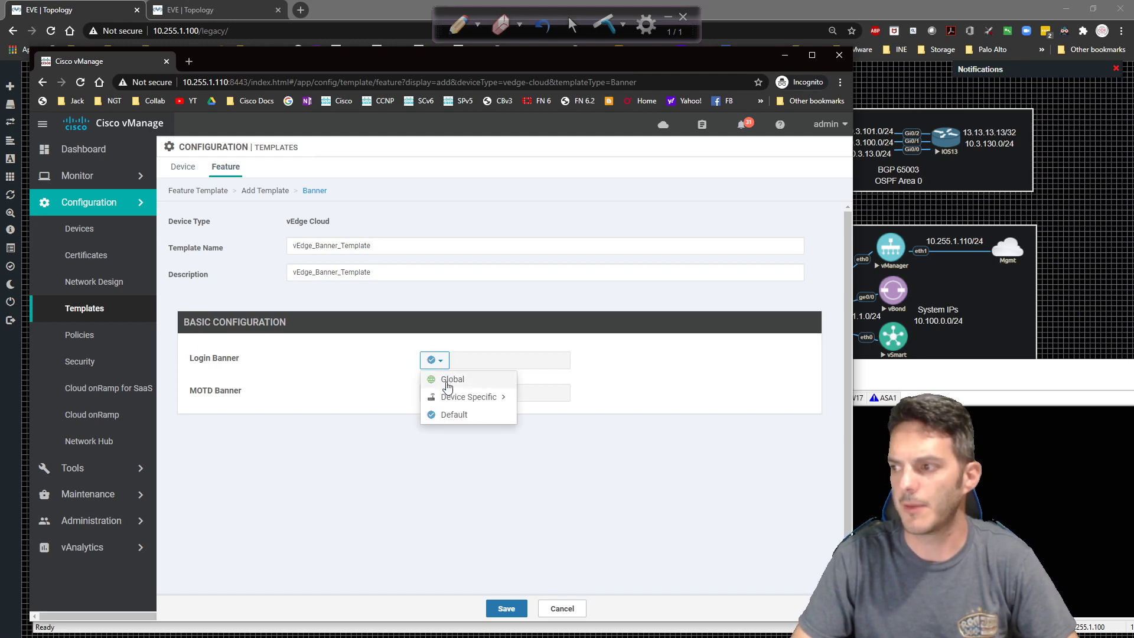
pyautogui.click(452, 379)
pyautogui.click(465, 360)
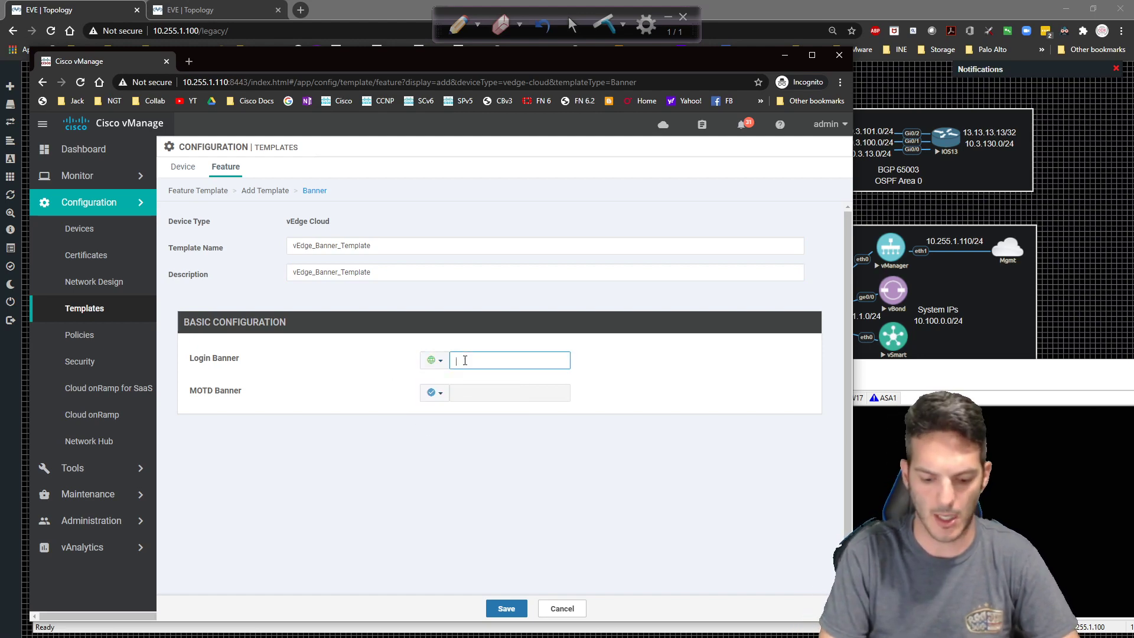
pyautogui.write('Authorized ')
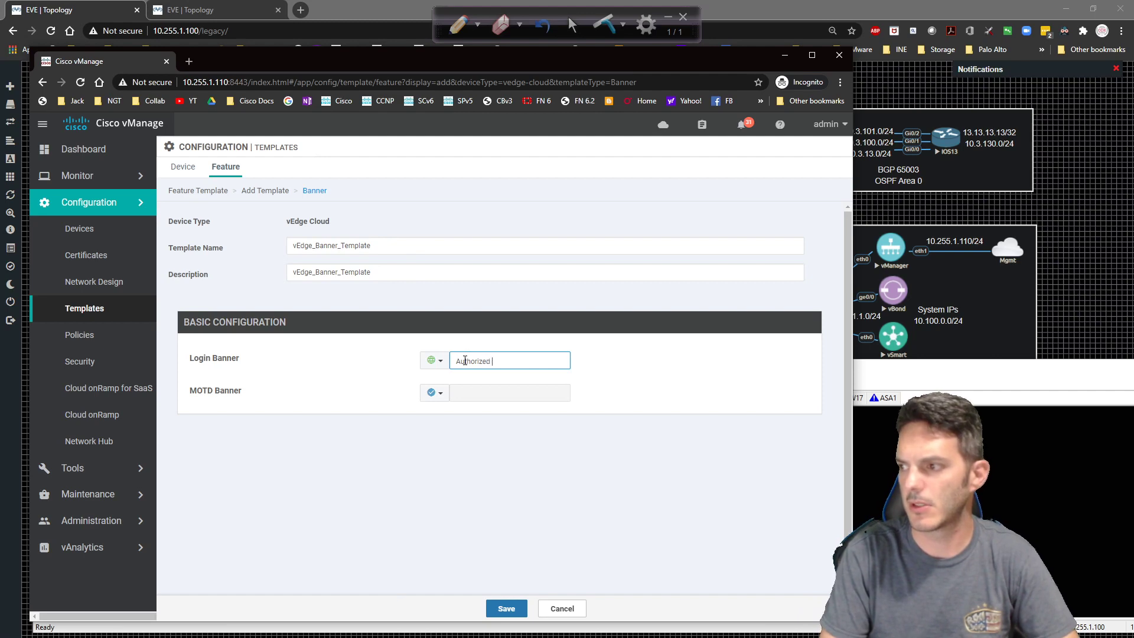
pyautogui.write('Users ONl')
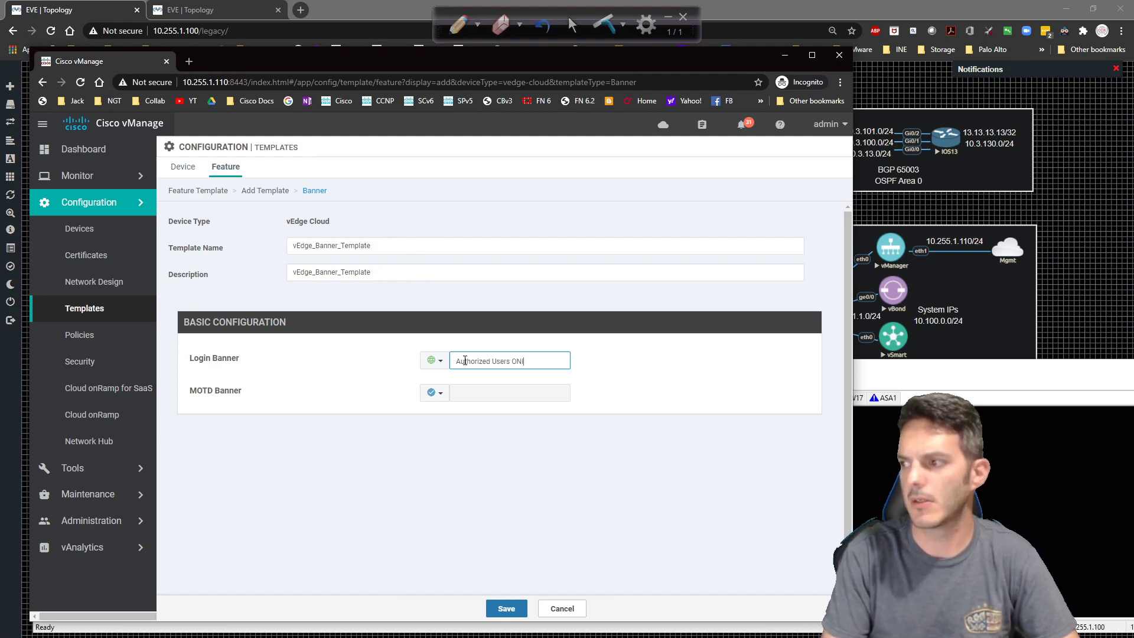
pyautogui.write('yly!')
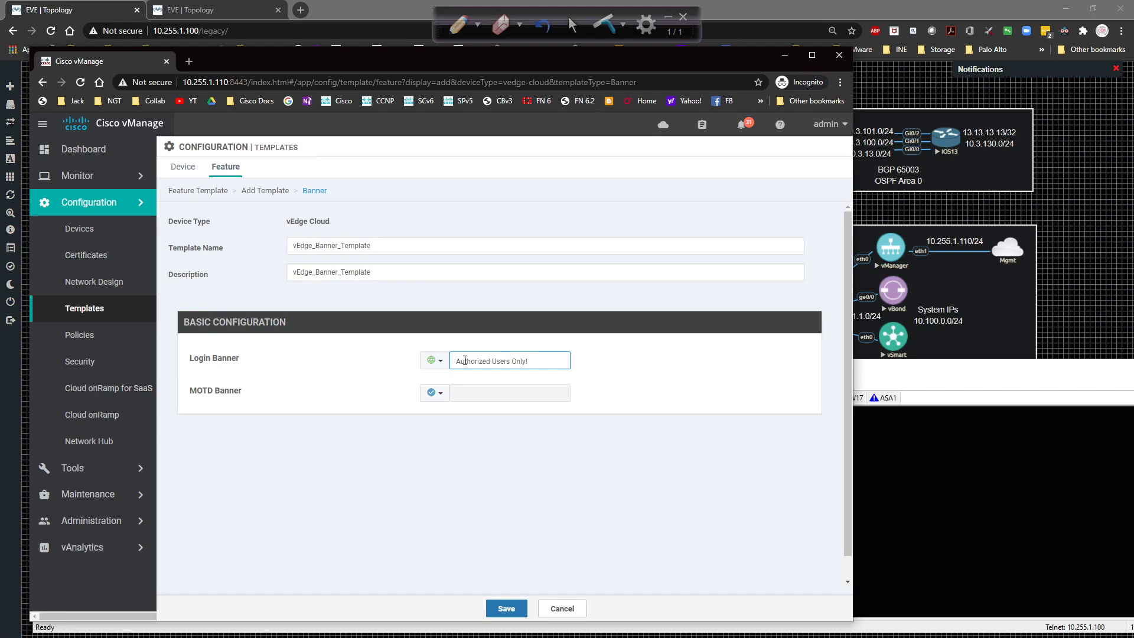
# Set the MOTD Banner to Global 'Welcome to the Next Gen of Networking!' and save the template.
pyautogui.click(433, 394)
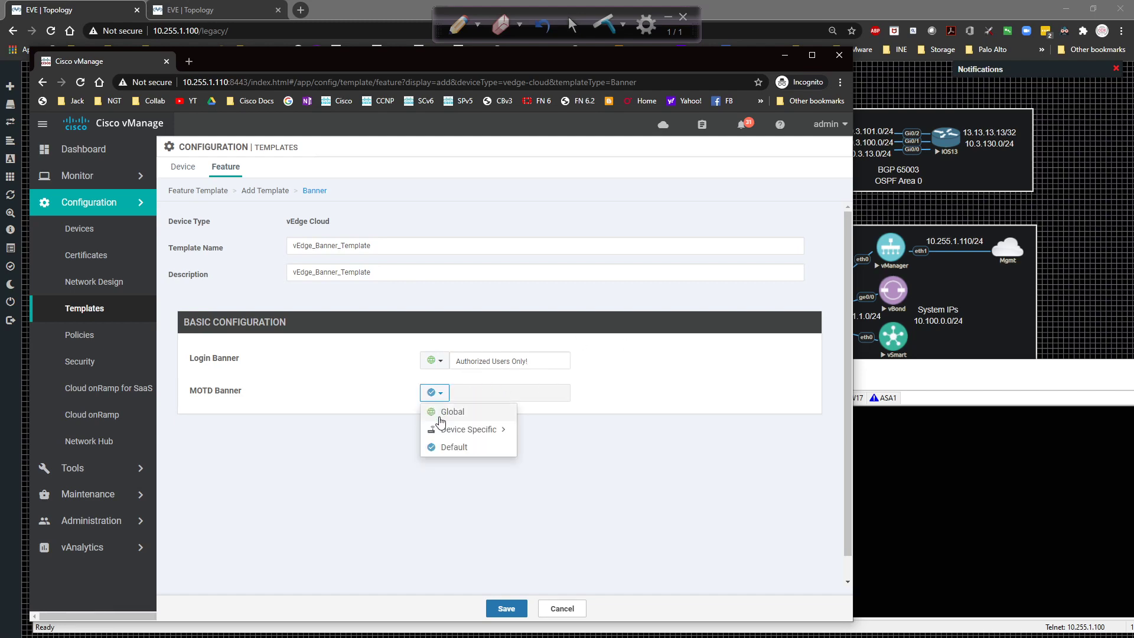
pyautogui.moveTo(441, 435)
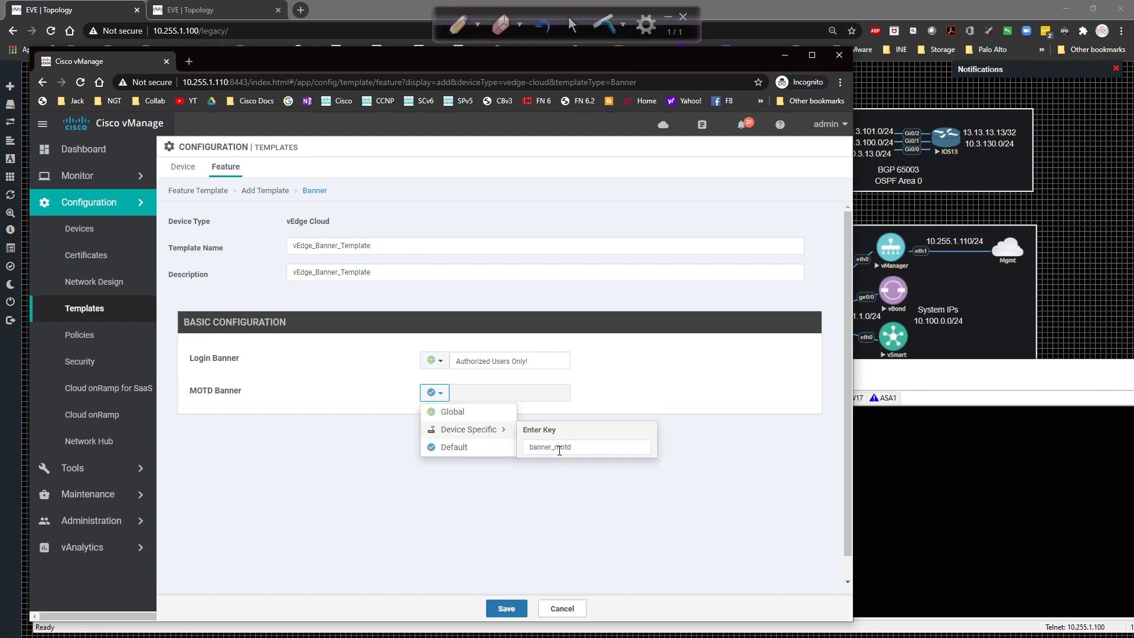
pyautogui.click(473, 420)
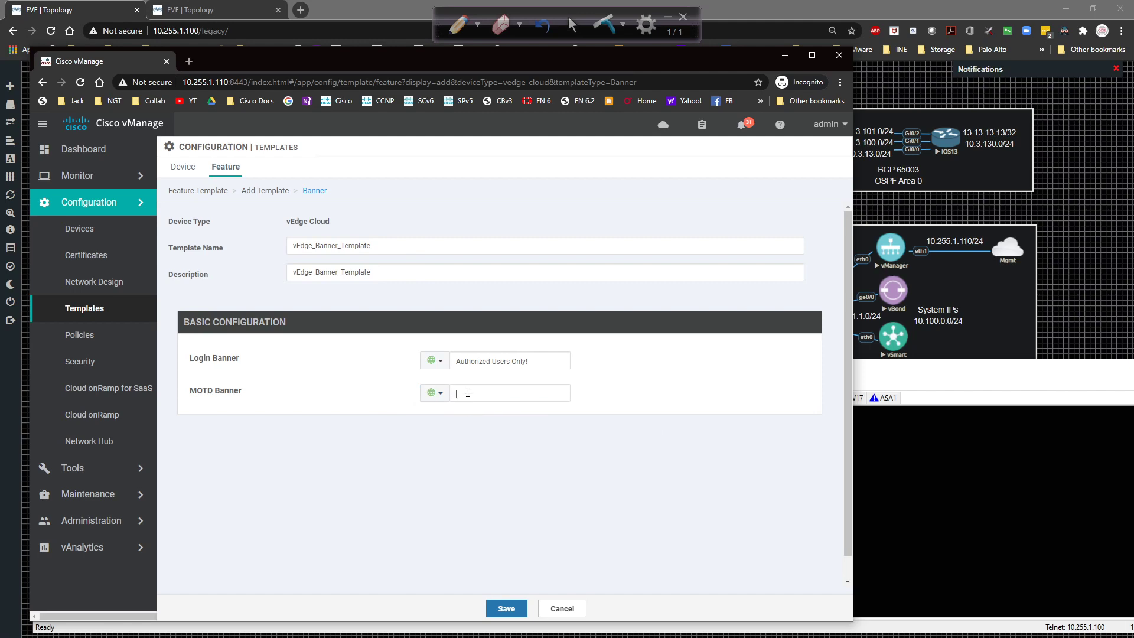
pyautogui.click(479, 387)
pyautogui.write('Welcome to the Next Gen of Netwokri')
pyautogui.press('BackSpace')
pyautogui.press('BackSpace')
pyautogui.press('BackSpace')
pyautogui.write('rking!')
pyautogui.click(506, 609)
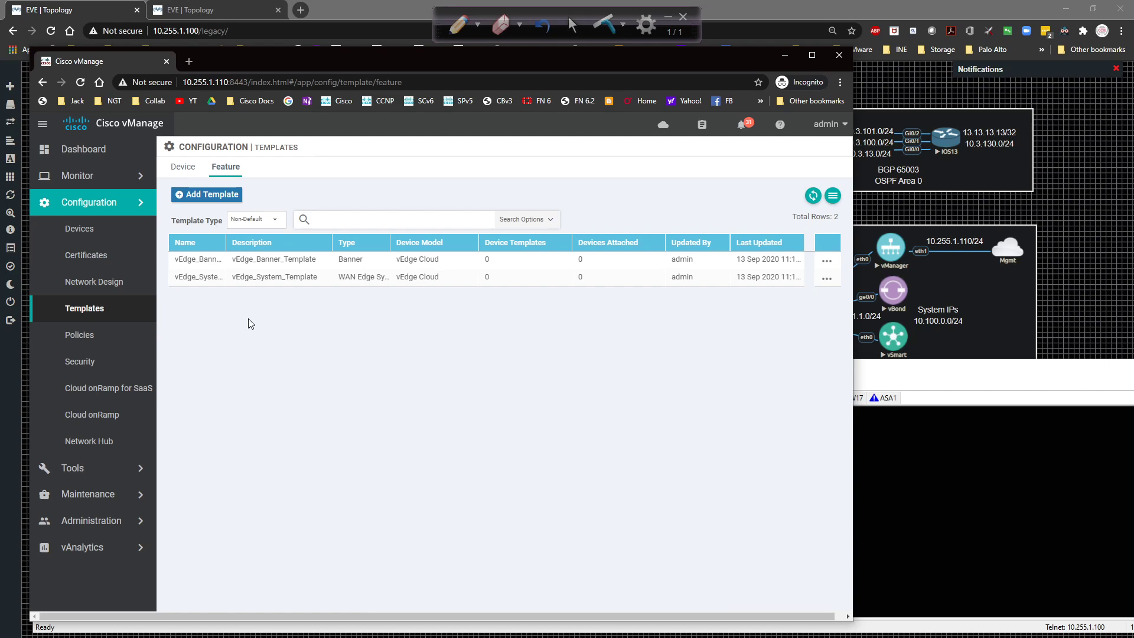
# Begin another feature template, selecting the vEdge Cloud model and the VPN template type.
pyautogui.click(191, 195)
pyautogui.scroll(-10, 235, 413)
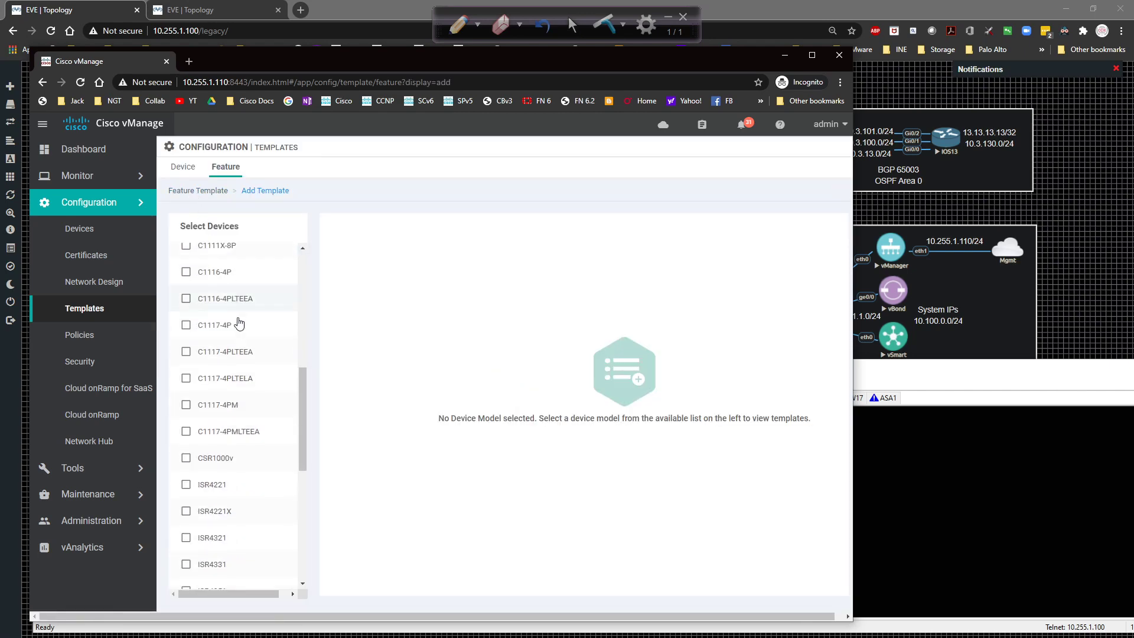
pyautogui.click(214, 526)
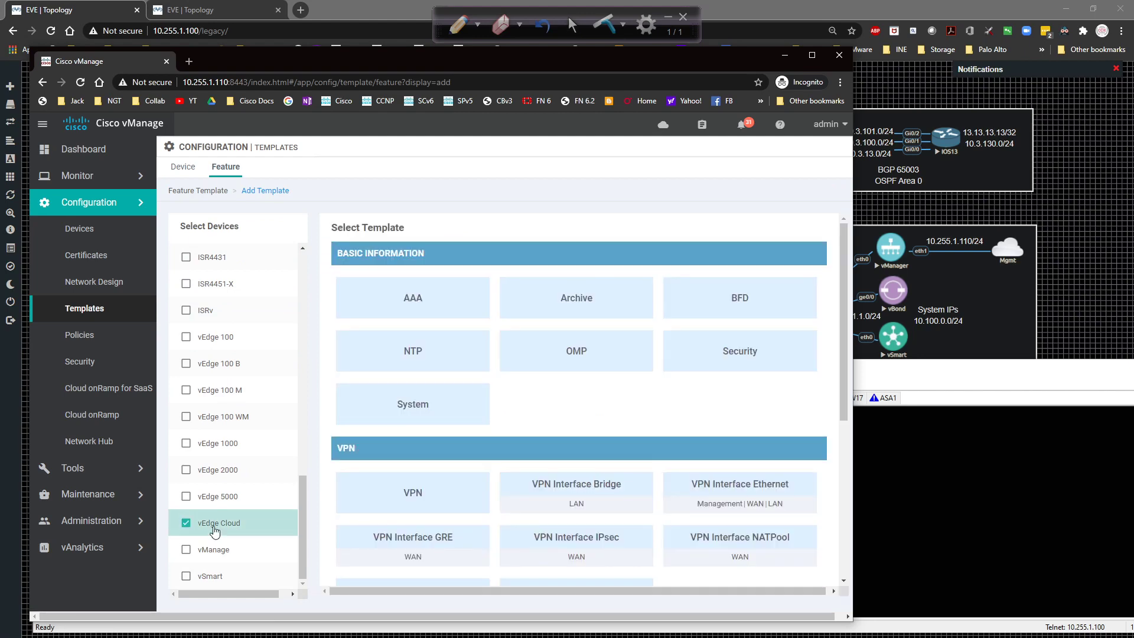
pyautogui.scroll(-2, 523, 413)
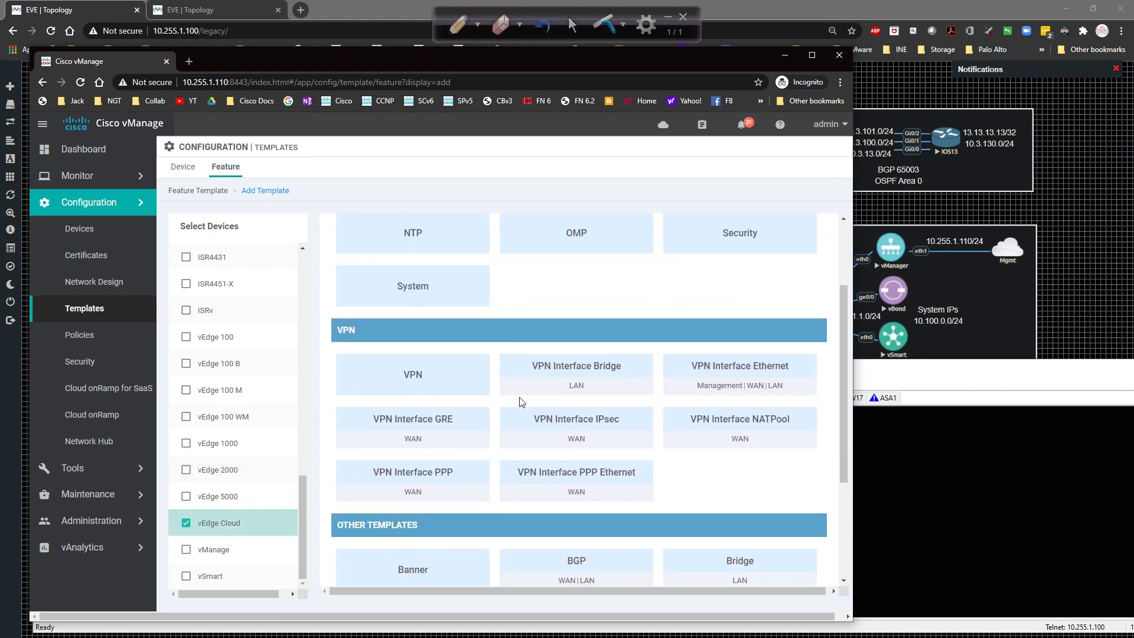
pyautogui.scroll(2, 449, 543)
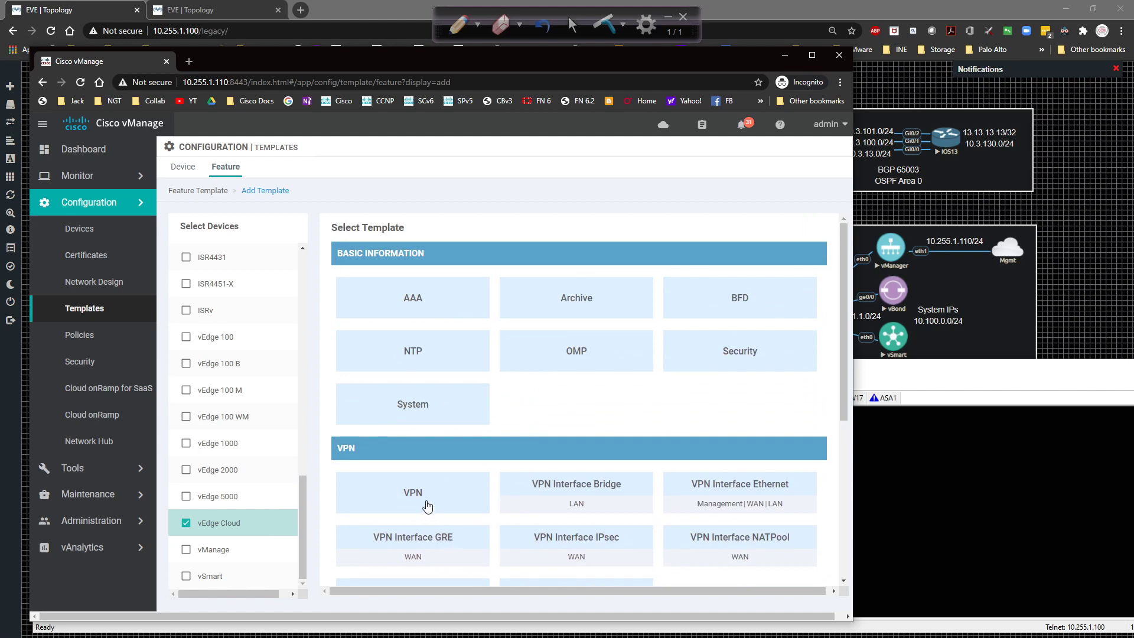
pyautogui.click(425, 503)
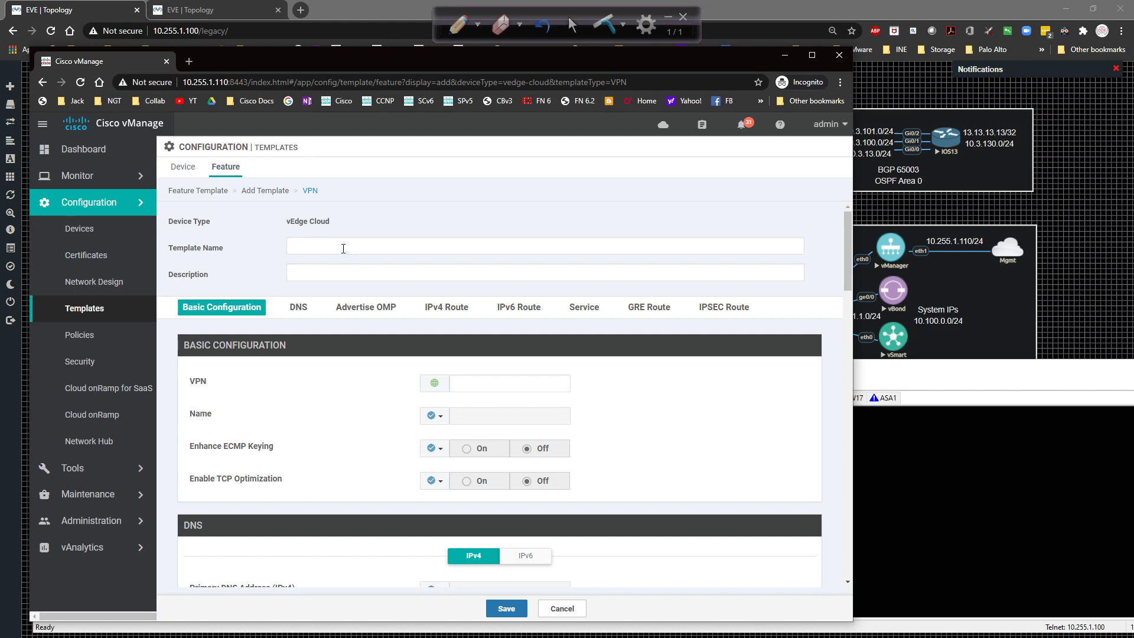
# Use vEdge_VPN0_Template as both the template name and description.
pyautogui.click(343, 249)
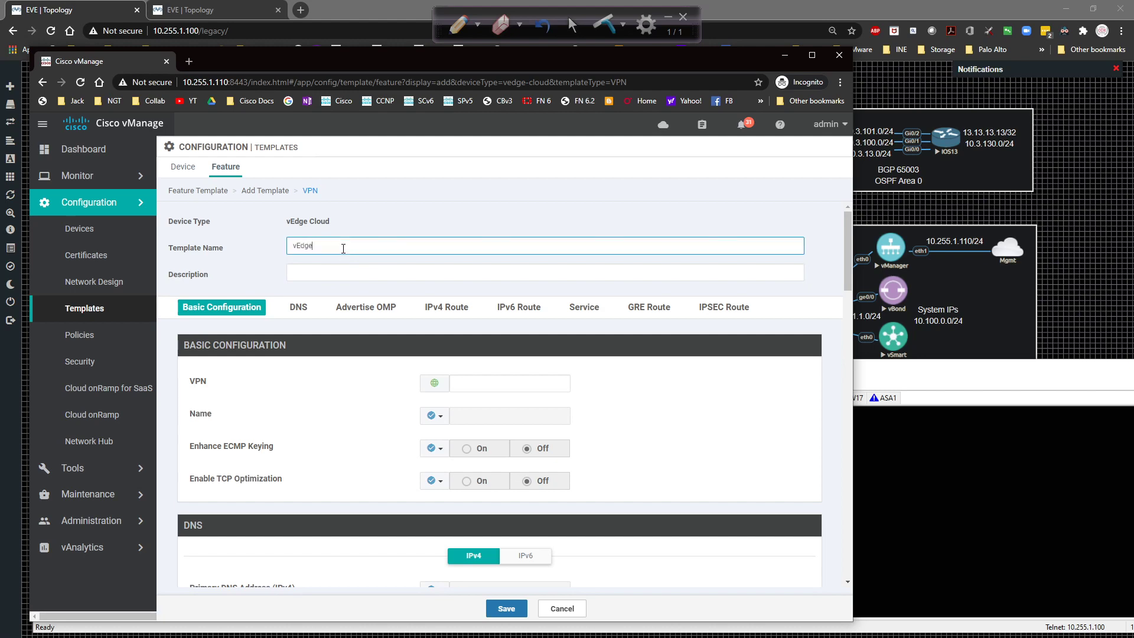
pyautogui.write('vEdge_VPN0_Template')
pyautogui.hotkey('ctrl', 'a')
pyautogui.hotkey('ctrl', 'c')
pyautogui.press('Tab')
pyautogui.hotkey('ctrl', 'v')
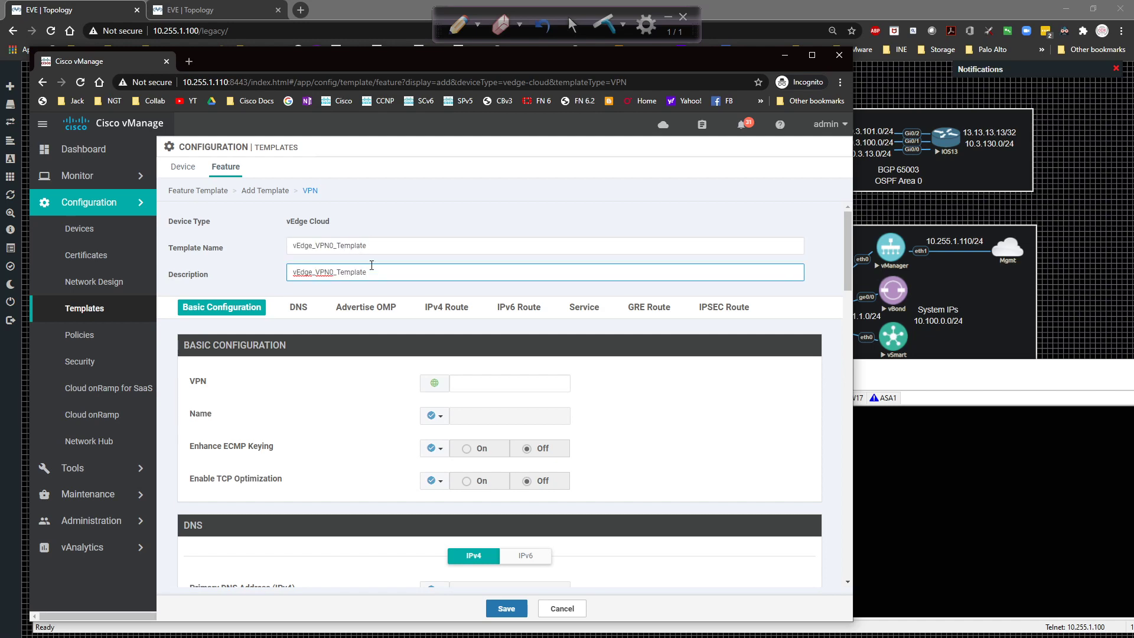
pyautogui.click(574, 349)
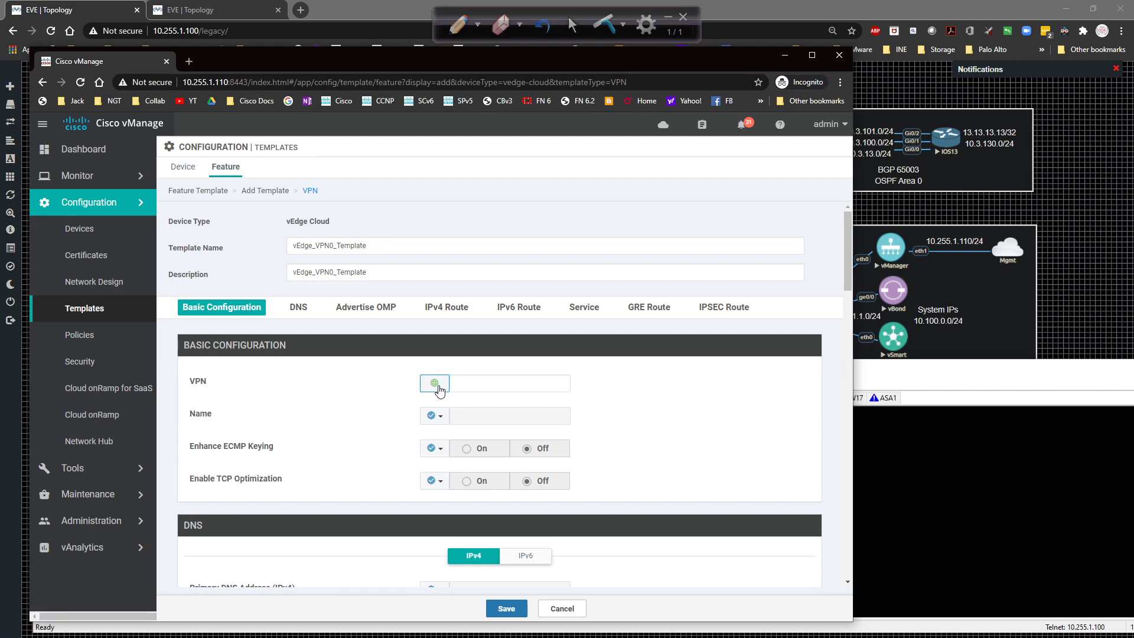
# Set VPN to 0 with a Global name 'Transport VPN', then scroll down the form.
pyautogui.click(473, 379)
pyautogui.click(590, 417)
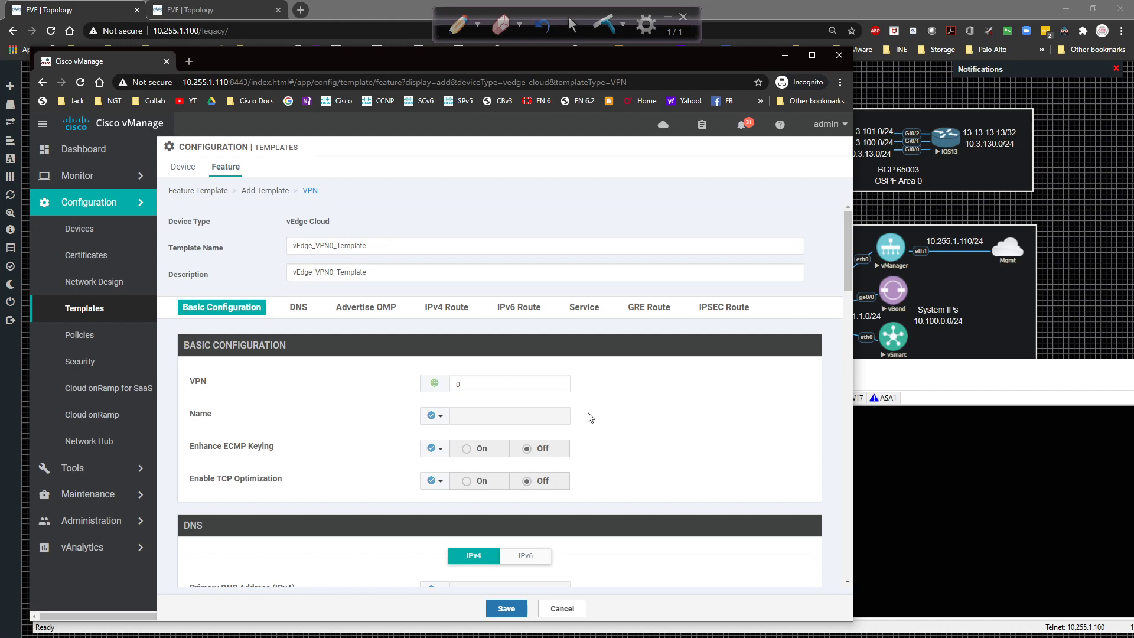
pyautogui.click(442, 419)
pyautogui.moveTo(449, 454)
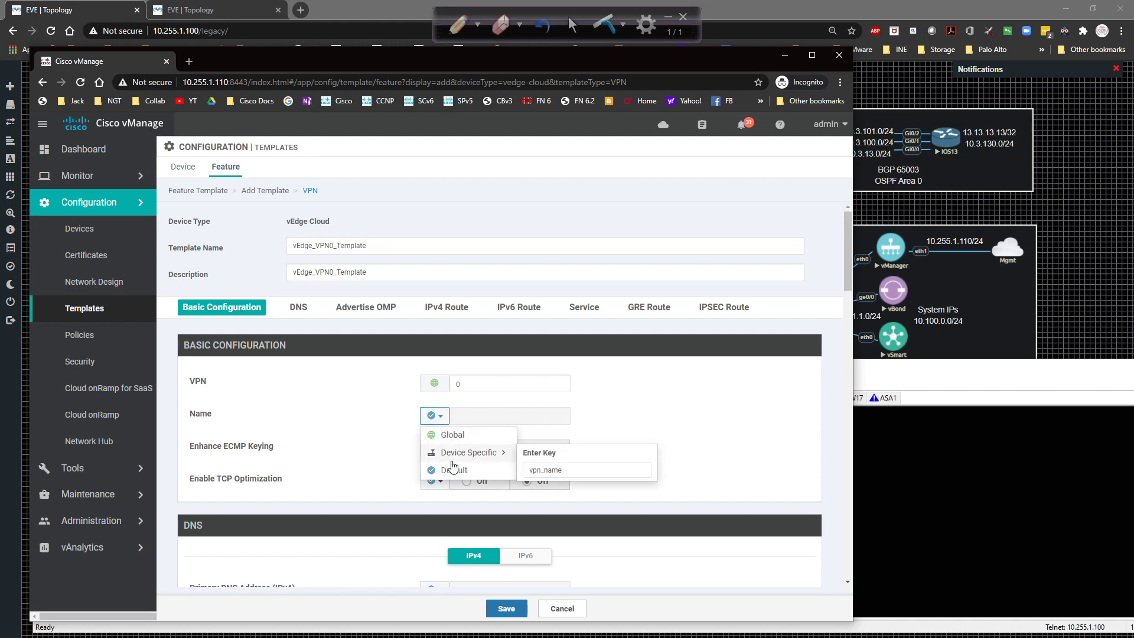
pyautogui.click(460, 434)
pyautogui.click(472, 415)
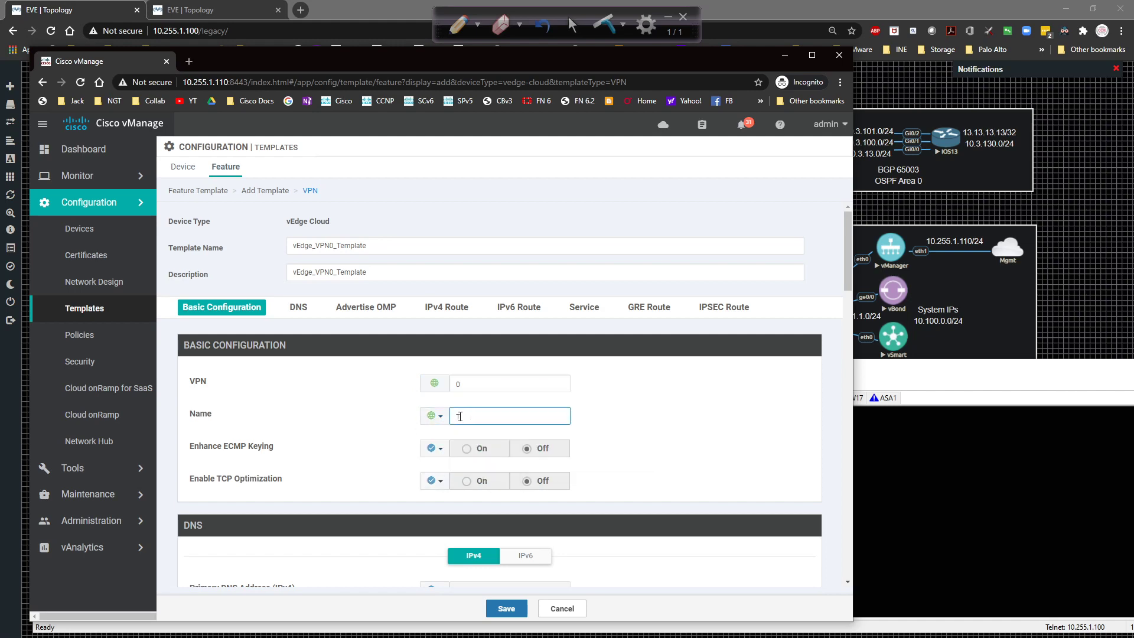
pyautogui.write('Transport VPN')
pyautogui.click(598, 417)
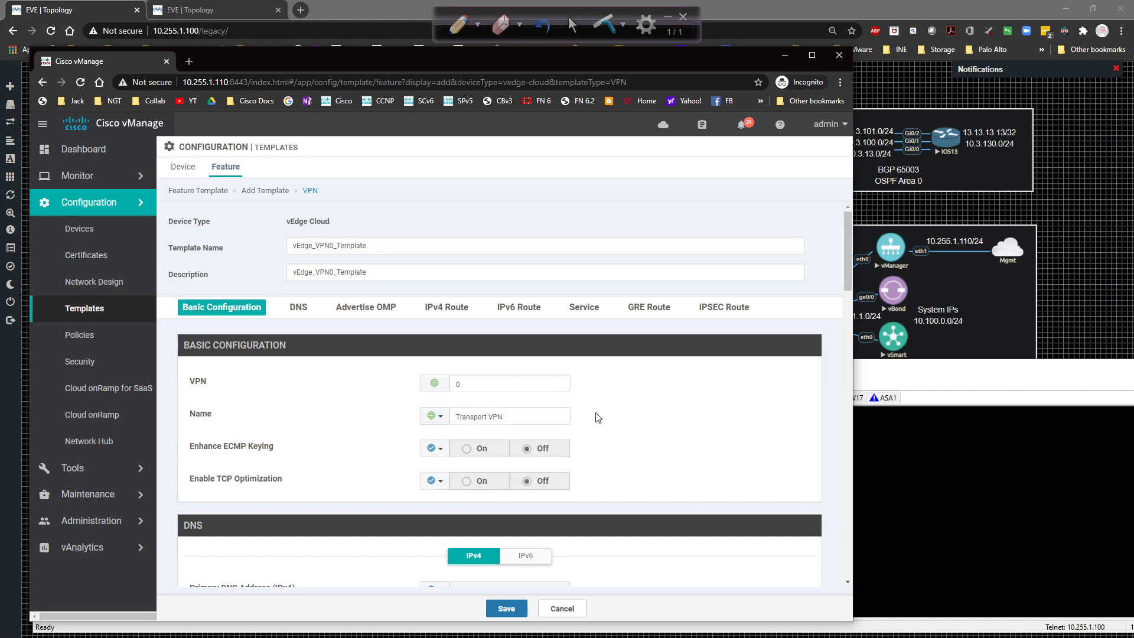
pyautogui.scroll(-3, 598, 417)
pyautogui.scroll(-3, 565, 477)
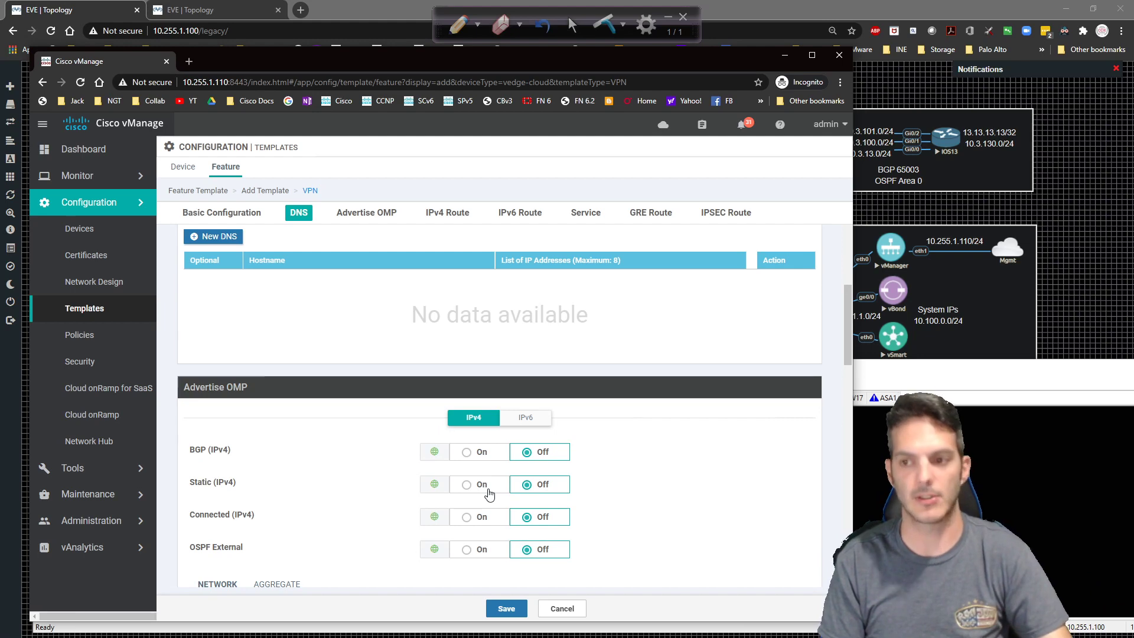
# Add a new IPv4 route and enter the prefix 0.0.0.0/0.
pyautogui.scroll(-6, 239, 329)
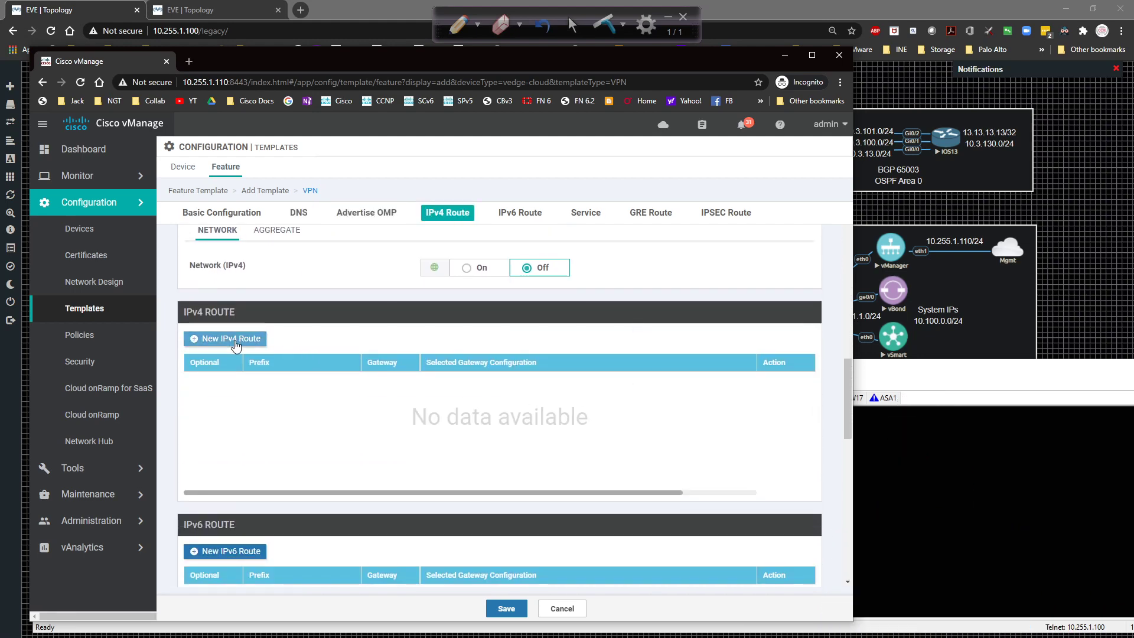
pyautogui.click(235, 344)
pyautogui.click(501, 342)
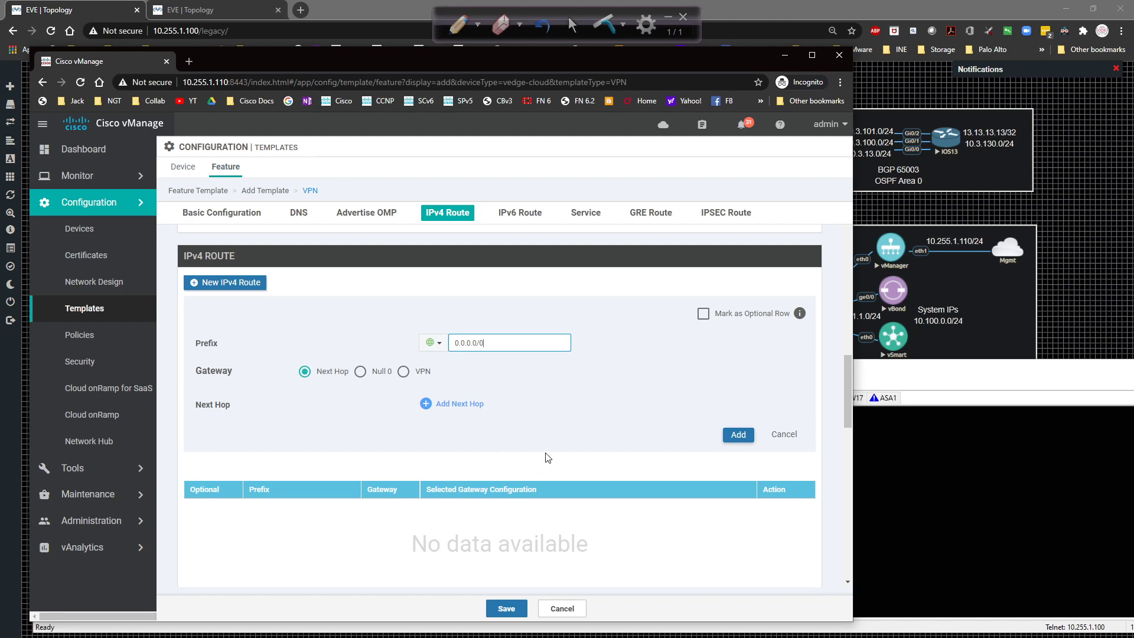
# Add a next-hop address row for the route and make it Device Specific.
pyautogui.click(460, 409)
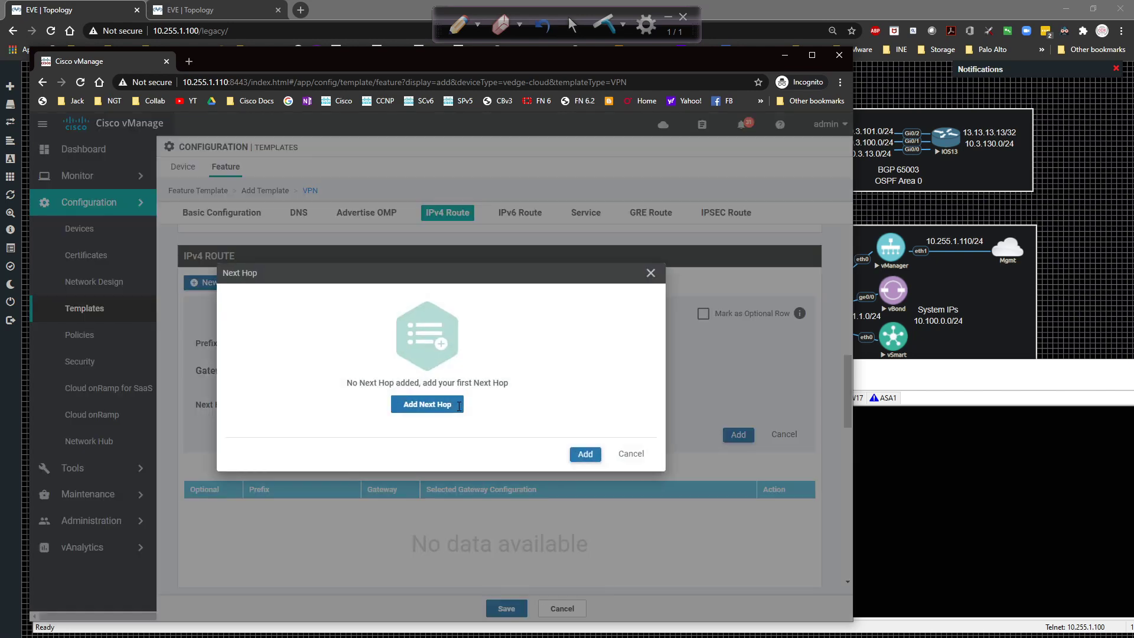
pyautogui.click(444, 408)
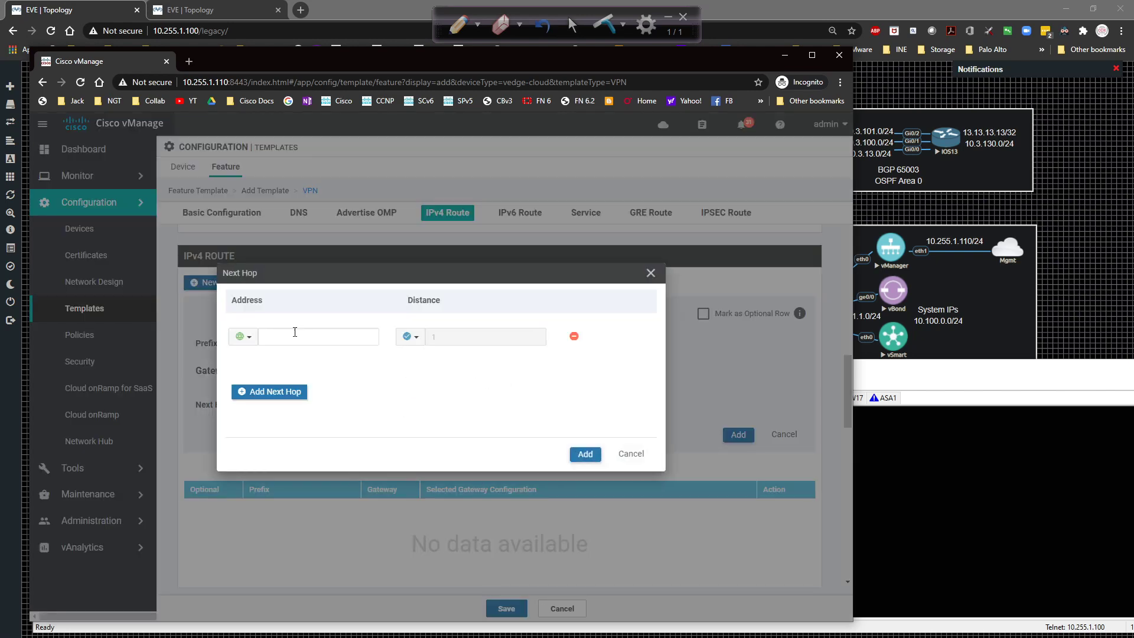
pyautogui.click(242, 336)
pyautogui.moveTo(261, 373)
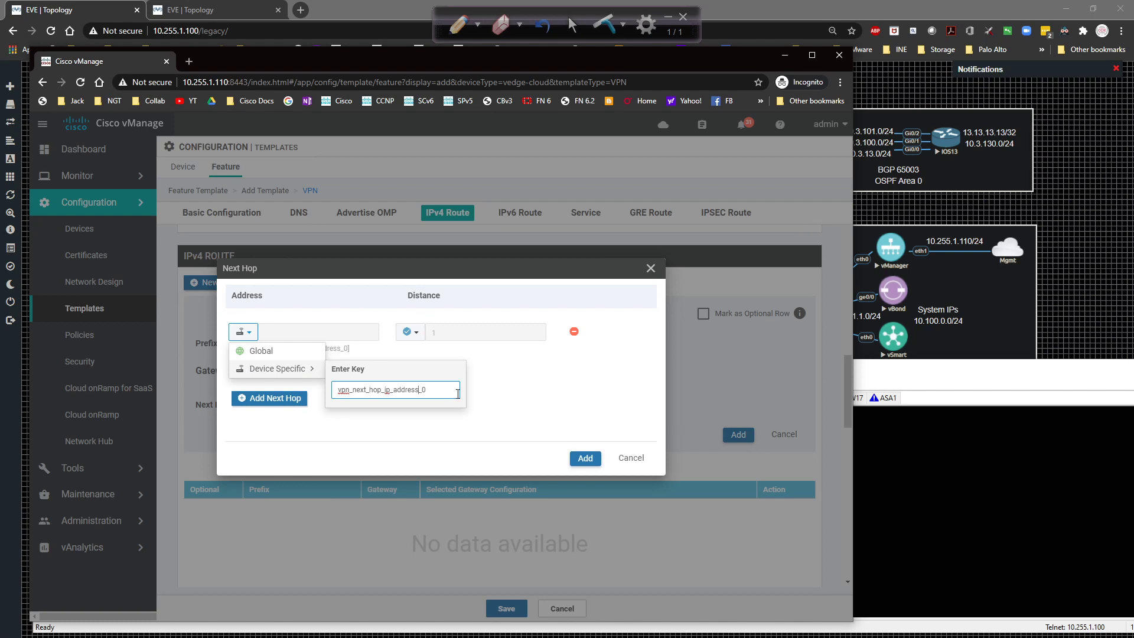
# Key the next-hop address as vpn0_G0-0_next_hop_ip and add the 0.0.0.0/0 route.
pyautogui.write('0_')
pyautogui.write('G')
pyautogui.write('0-0')
pyautogui.write('_')
pyautogui.press('Delete')
pyautogui.press('Delete')
pyautogui.press('Delete')
pyautogui.press('Delete')
pyautogui.press('Delete')
pyautogui.press('Delete')
pyautogui.press('Delete')
pyautogui.press('Delete')
pyautogui.press('Delete')
pyautogui.press('Delete')
pyautogui.press('BackSpace')
pyautogui.write('/0')
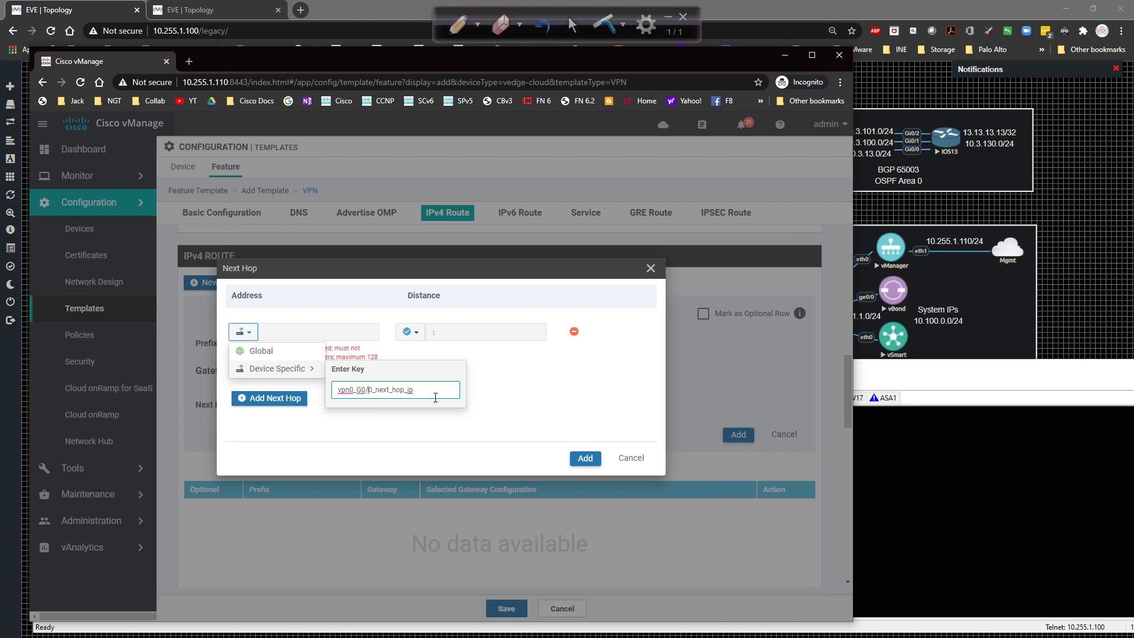
pyautogui.press('BackSpace')
pyautogui.write('-')
pyautogui.press('Return')
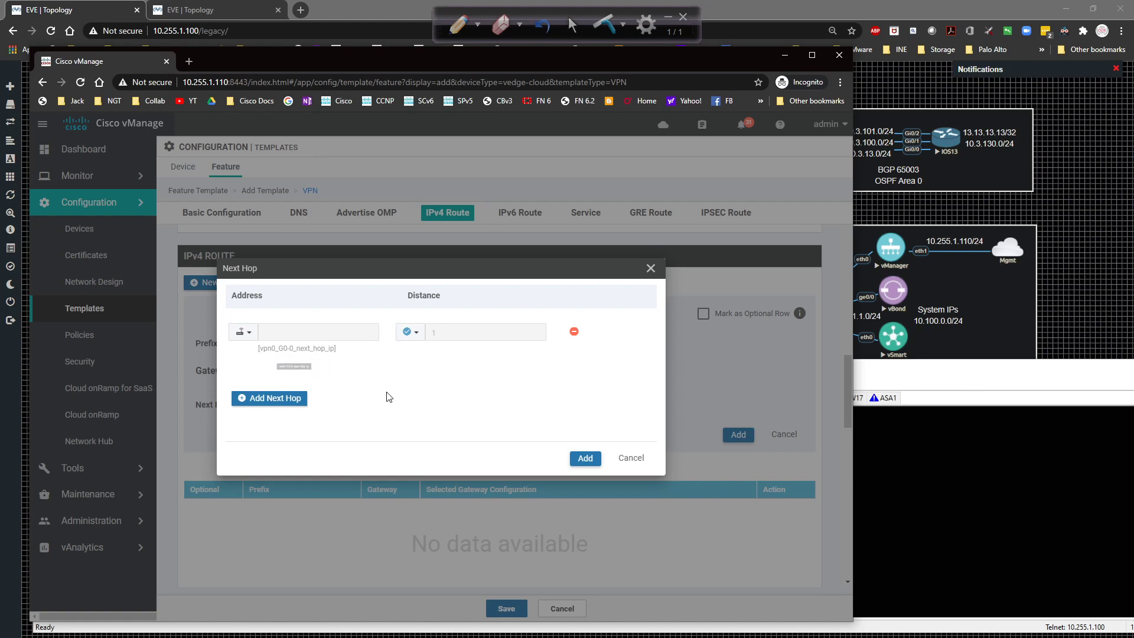
pyautogui.click(585, 458)
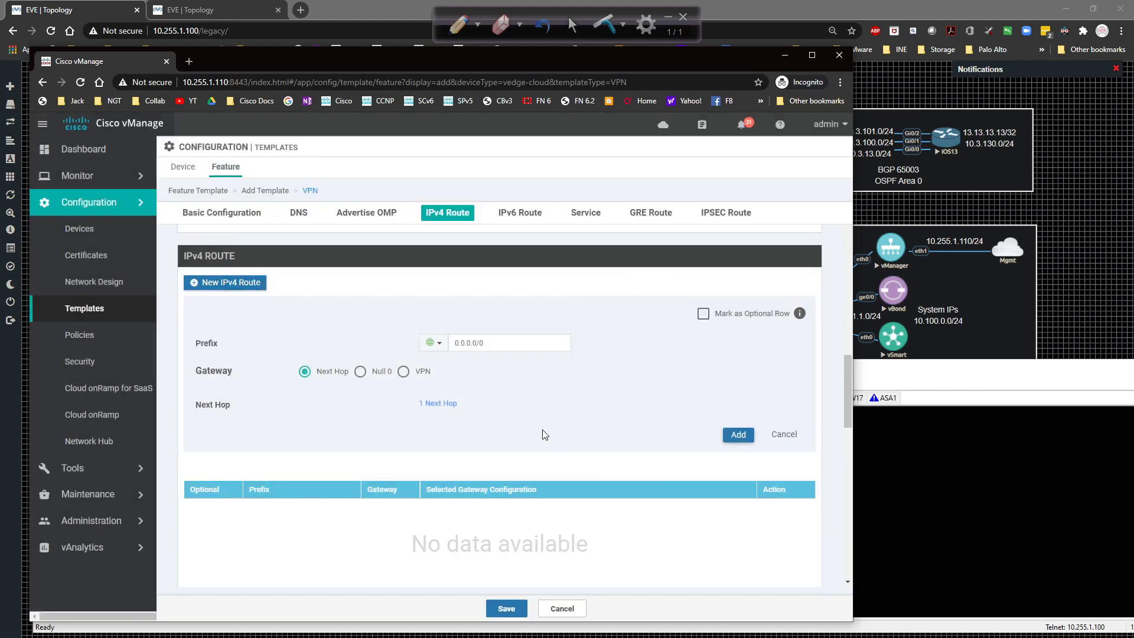
pyautogui.click(742, 436)
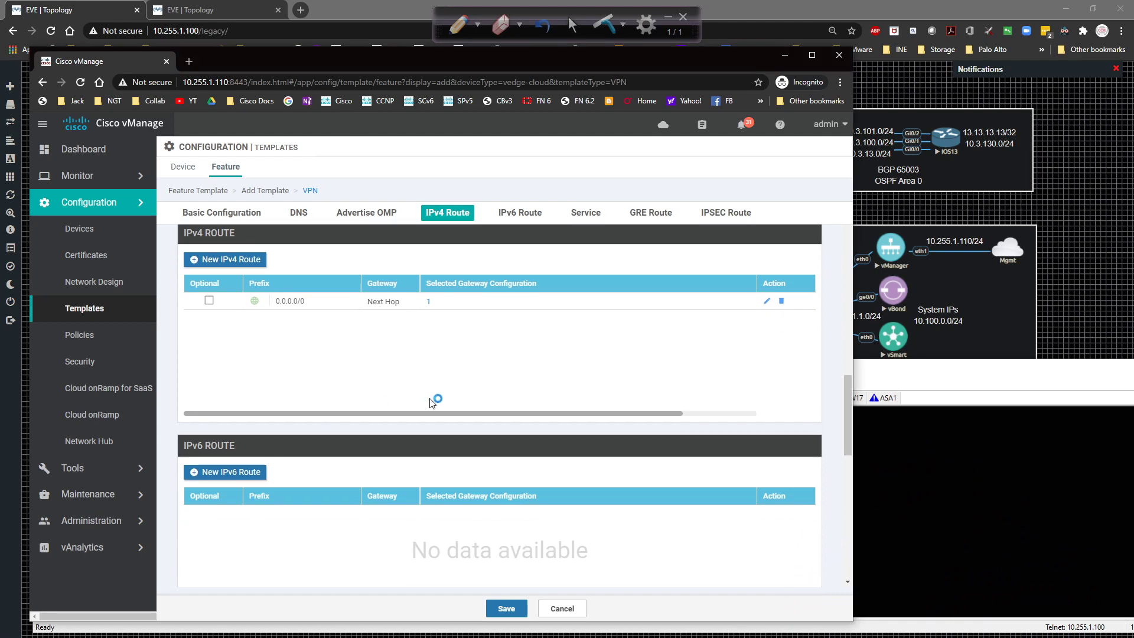
pyautogui.scroll(-10, 430, 399)
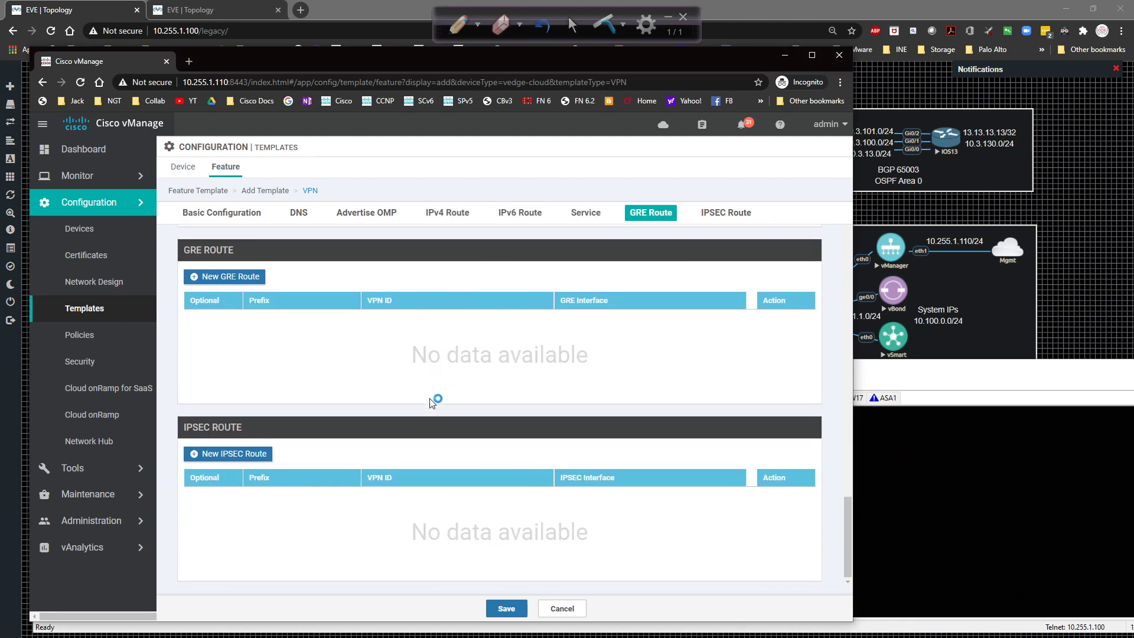
pyautogui.scroll(5, 432, 402)
pyautogui.scroll(-2, 429, 404)
pyautogui.scroll(-1, 427, 401)
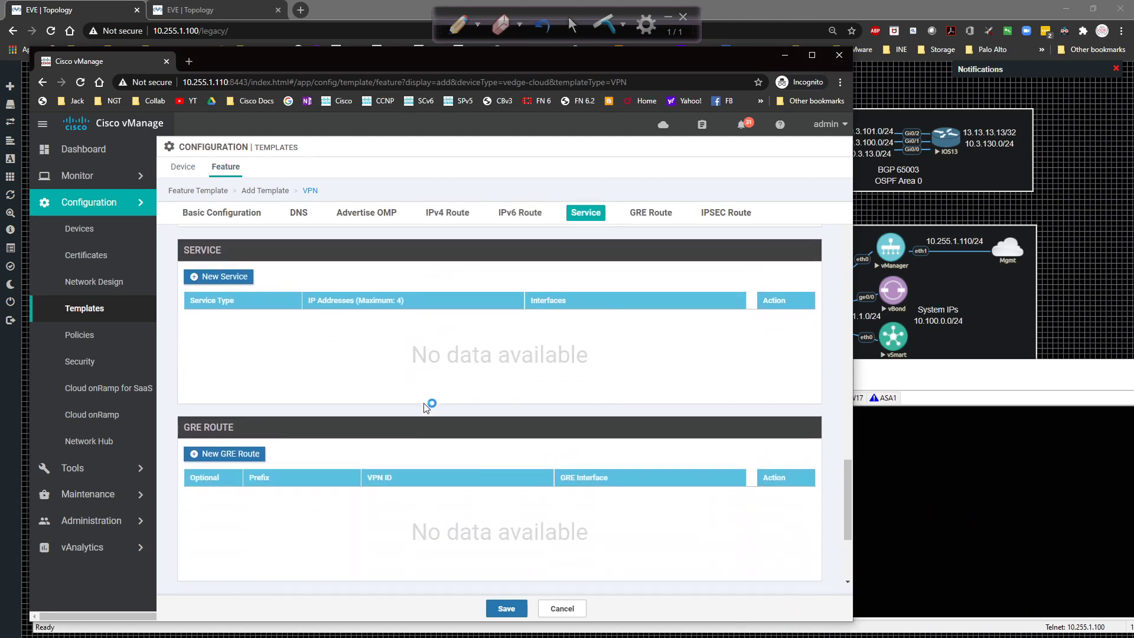
pyautogui.scroll(1, 429, 403)
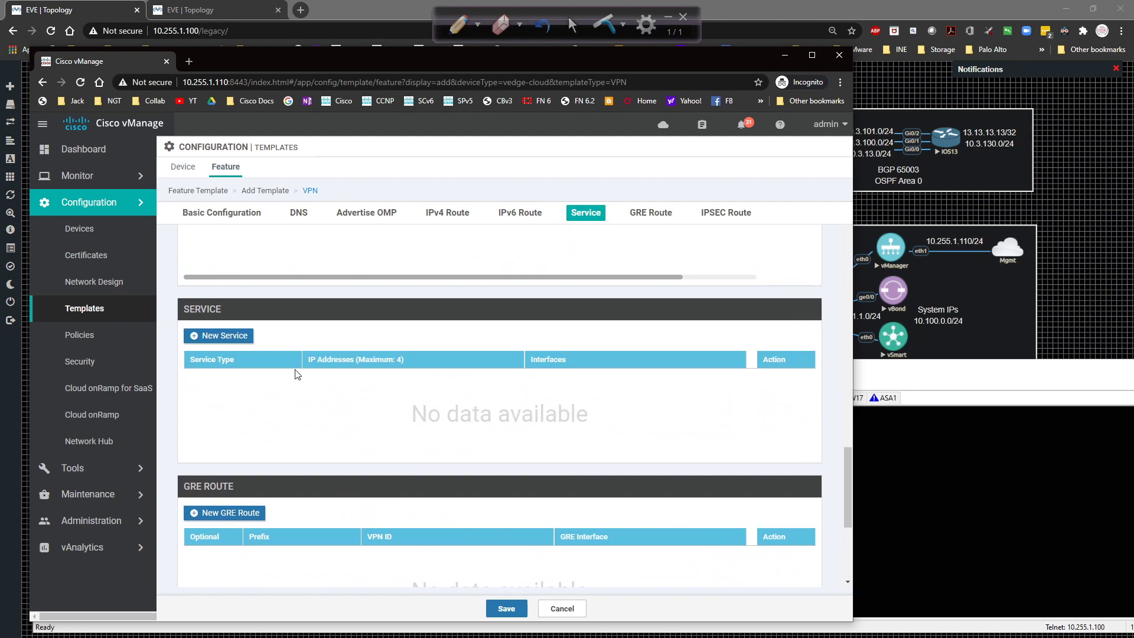
pyautogui.click(223, 337)
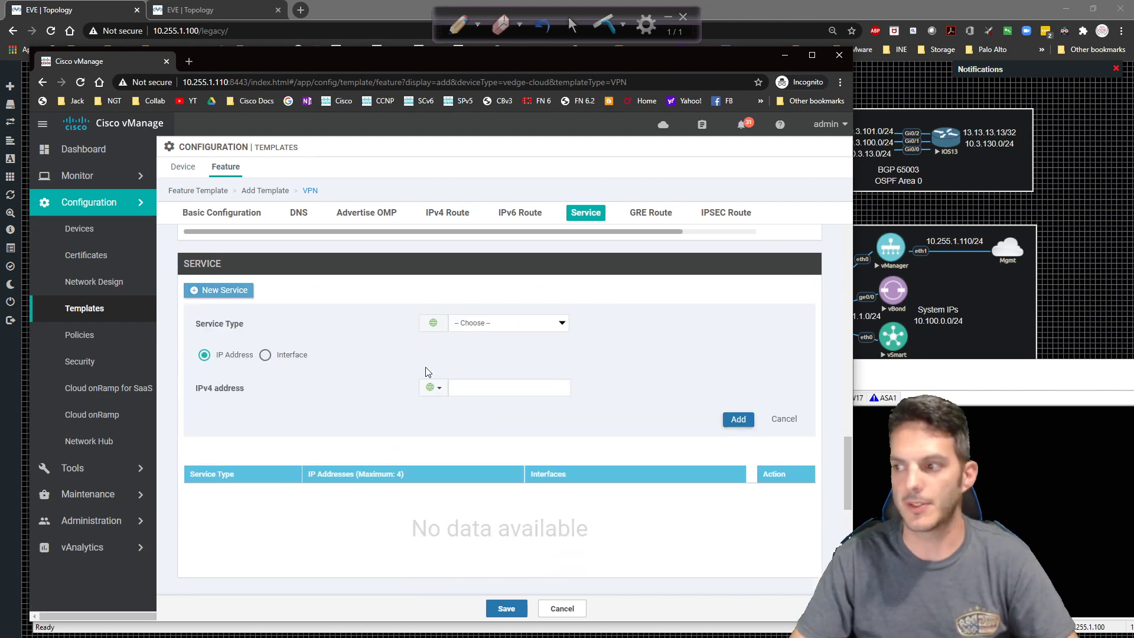
pyautogui.click(506, 317)
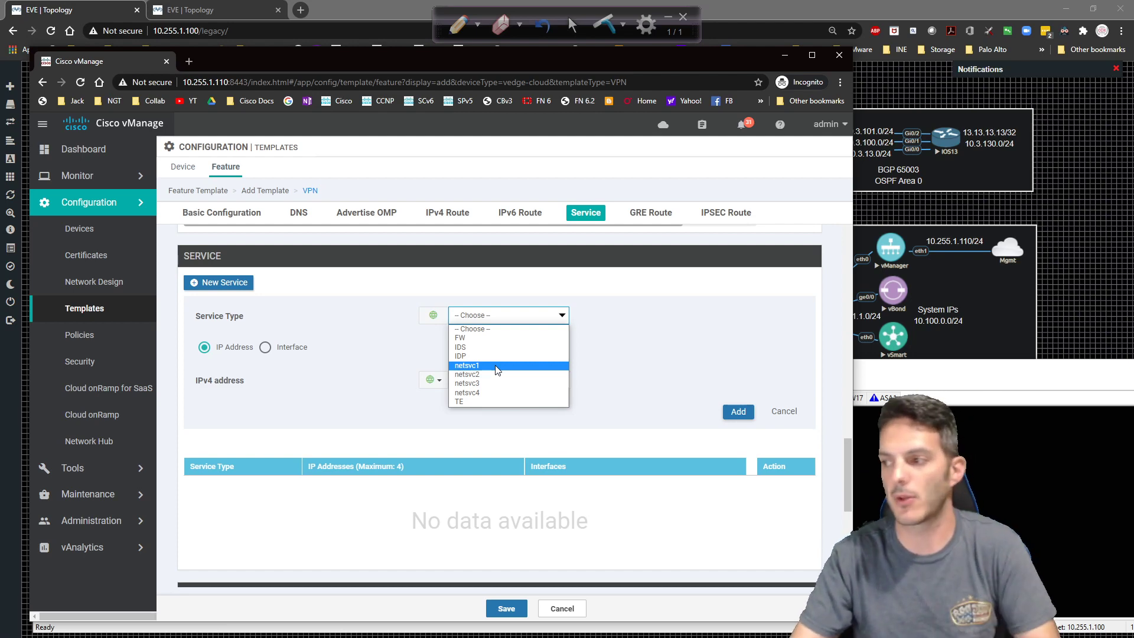
pyautogui.click(683, 324)
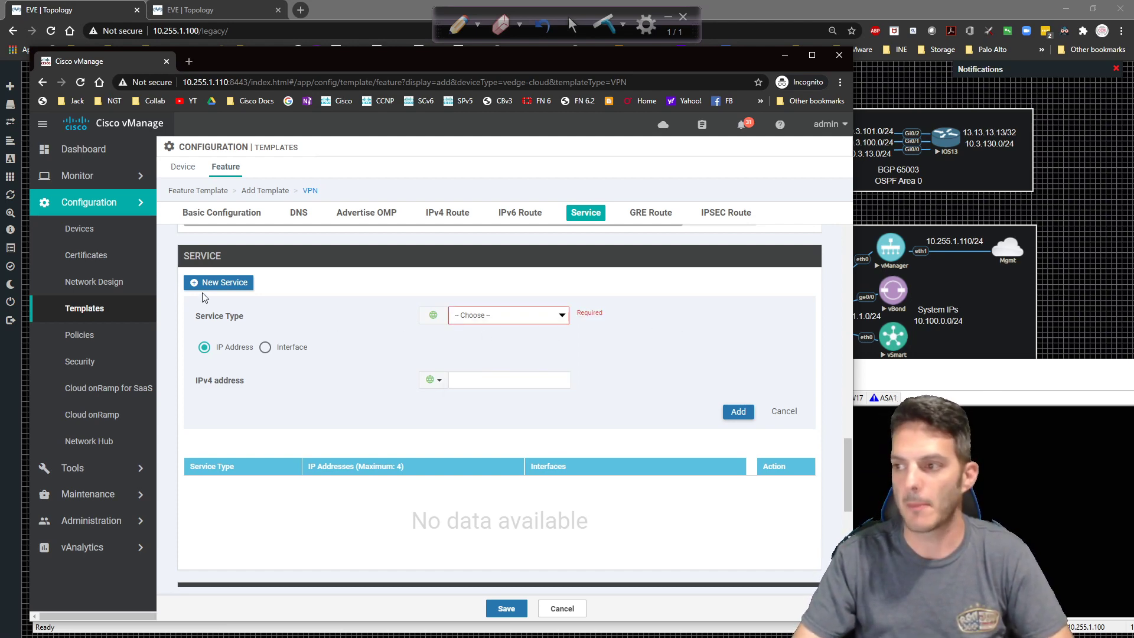
pyautogui.click(783, 412)
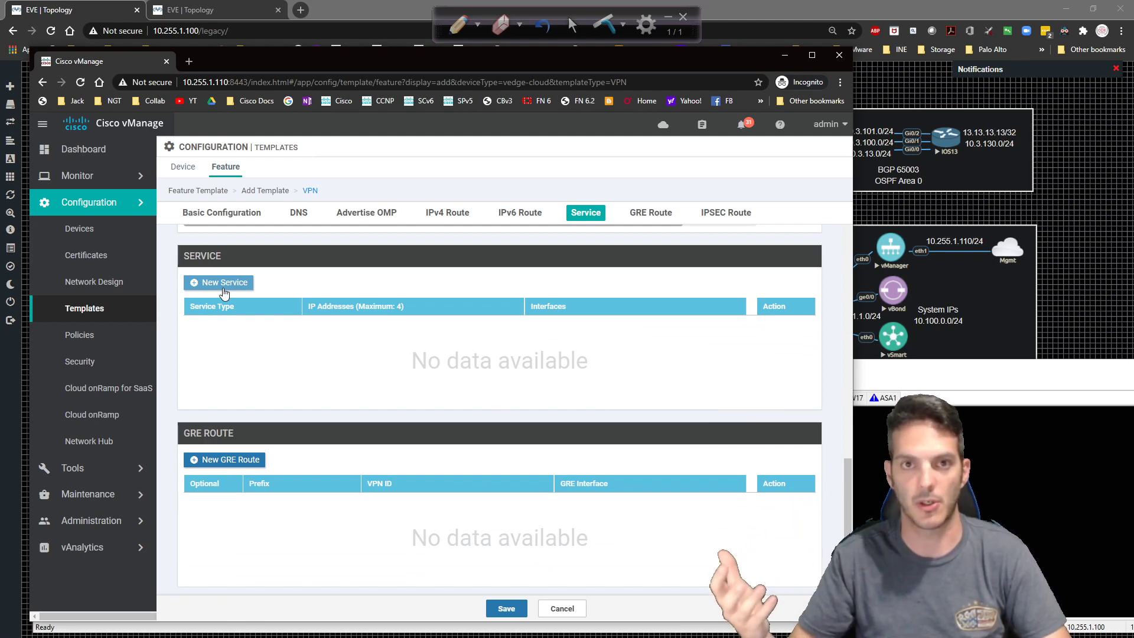
pyautogui.scroll(-1, 473, 533)
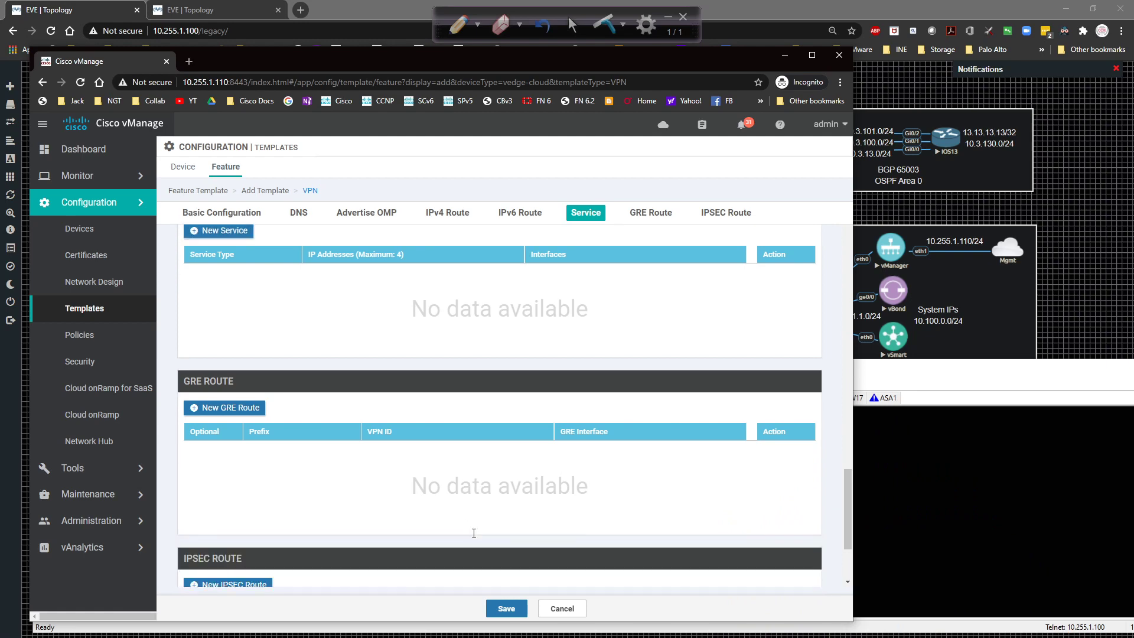
pyautogui.scroll(-2, 478, 538)
# Save vEdge_VPN0_Template and bring up its row actions in the template list.
pyautogui.click(506, 608)
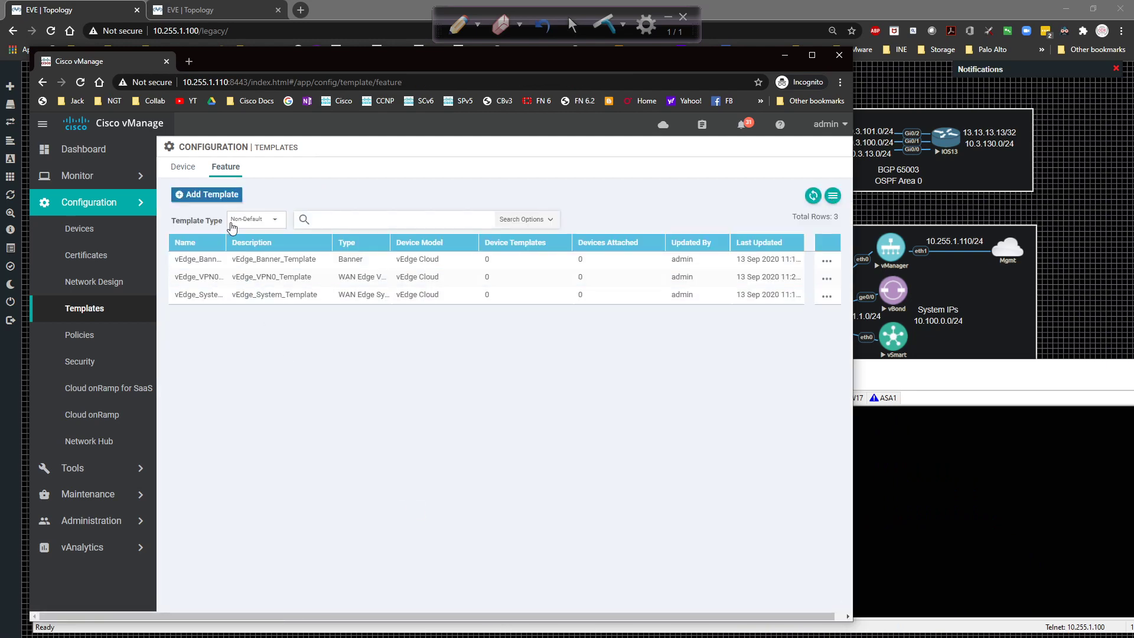
pyautogui.moveTo(224, 234); pyautogui.dragTo(318, 241)
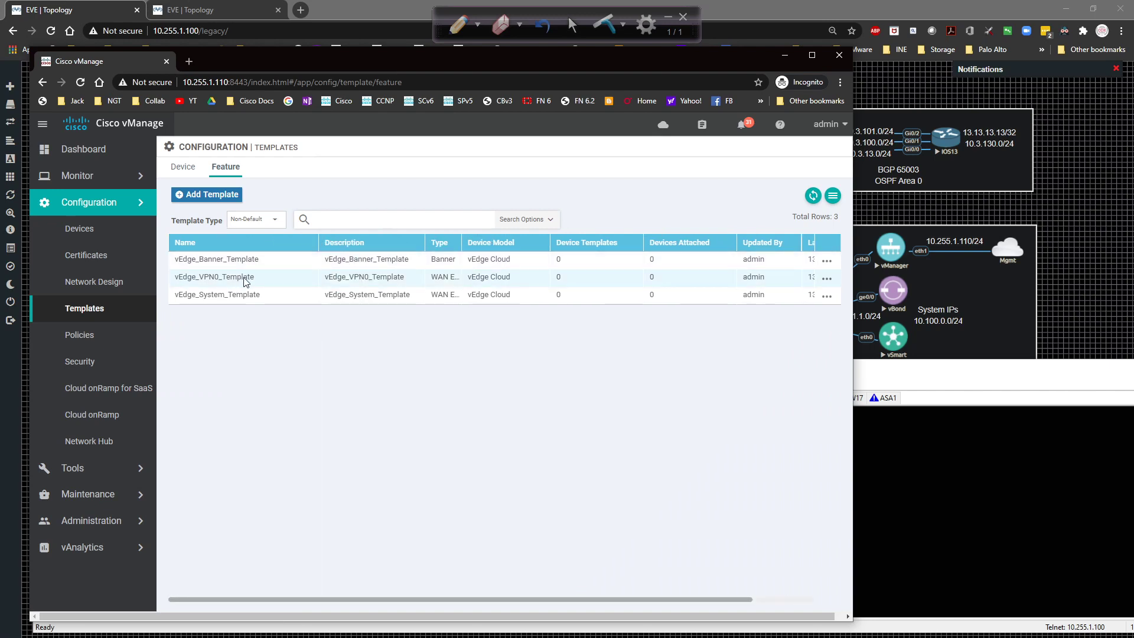
pyautogui.click(827, 279)
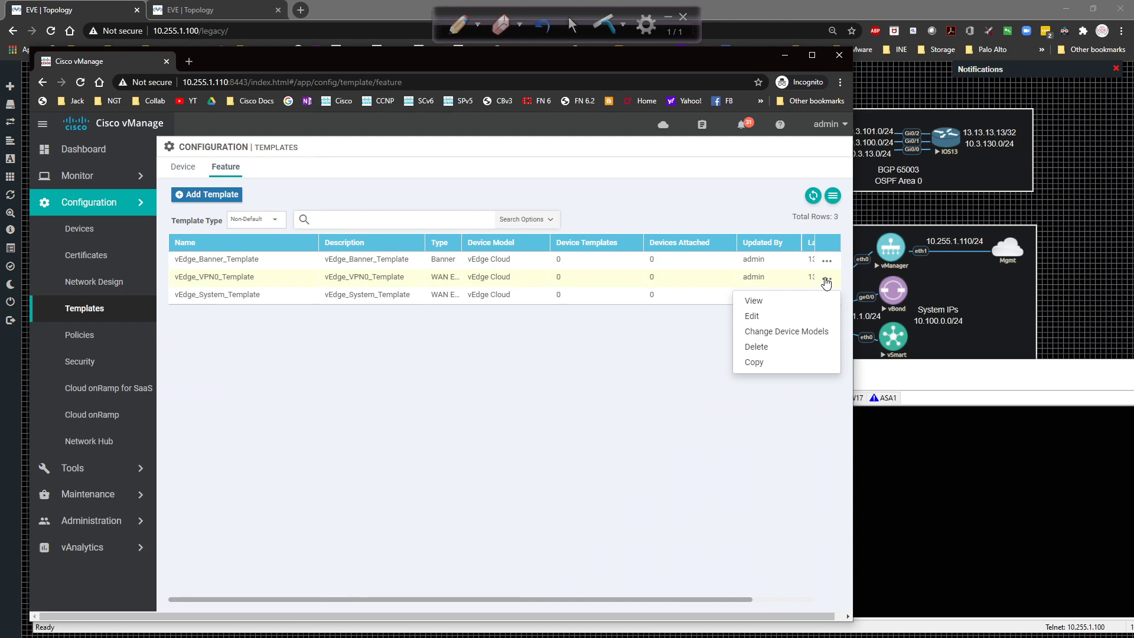
# Copy the VPN0 template as vEdge_VPN512_Template, changing VPN0 to VPN512 in the description too.
pyautogui.click(781, 366)
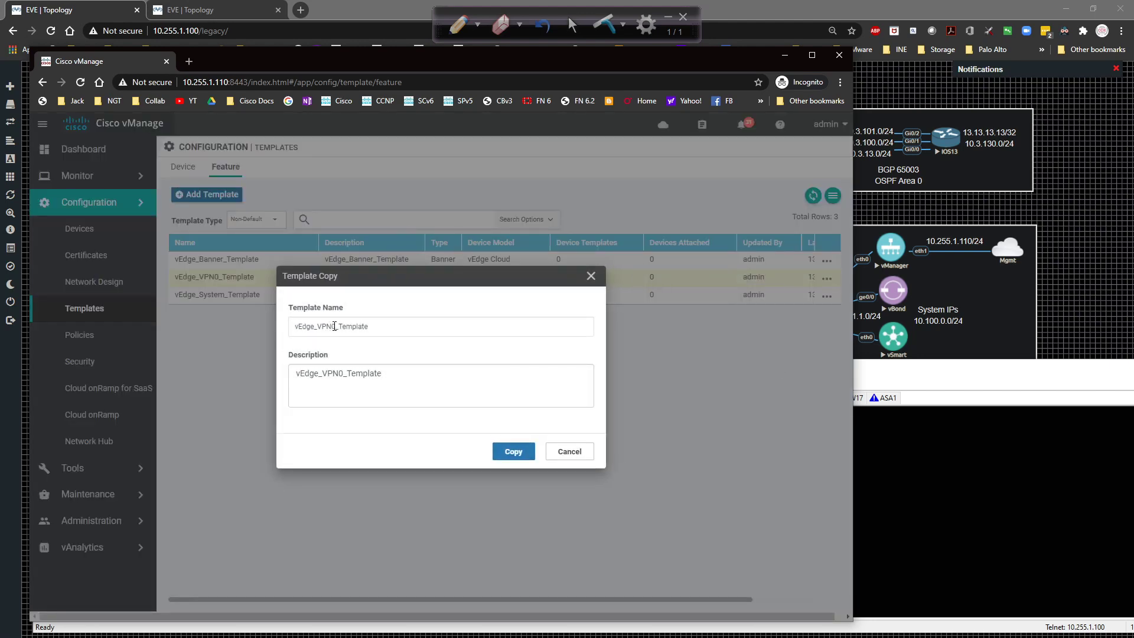
pyautogui.click(334, 326)
pyautogui.press('BackSpace')
pyautogui.write('512')
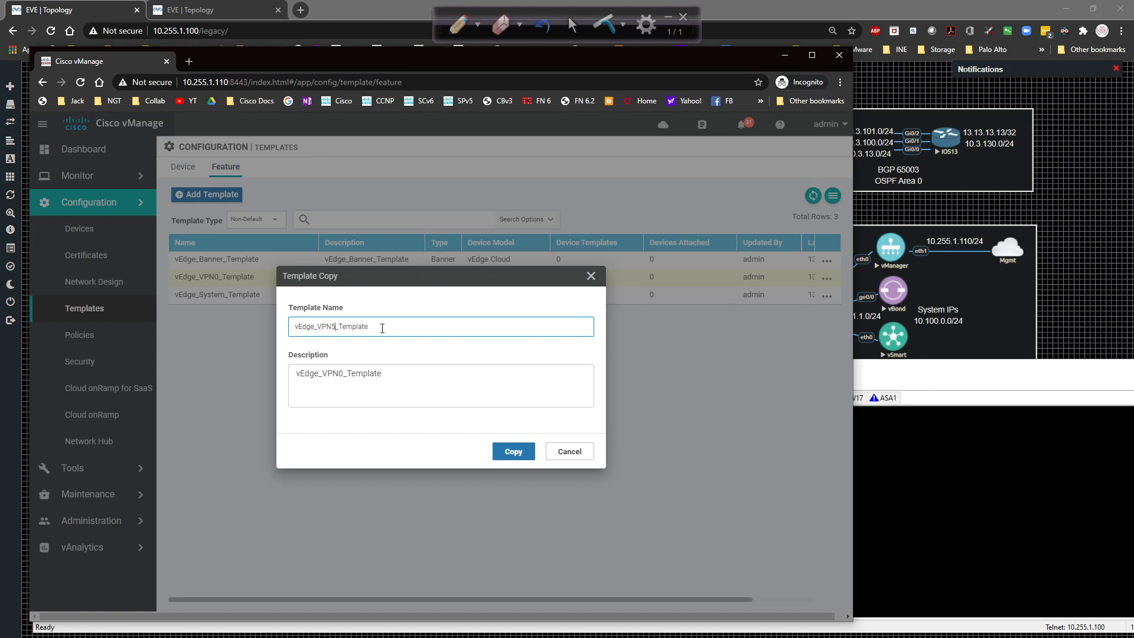
pyautogui.click(341, 373)
pyautogui.press('Delete')
pyautogui.write('512')
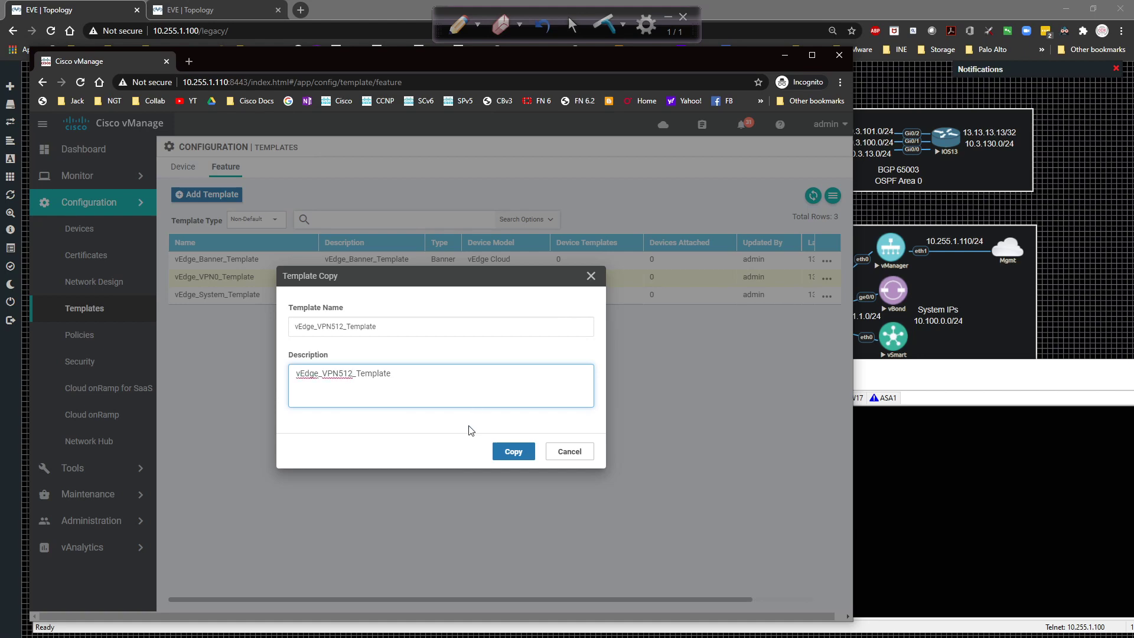
pyautogui.click(505, 451)
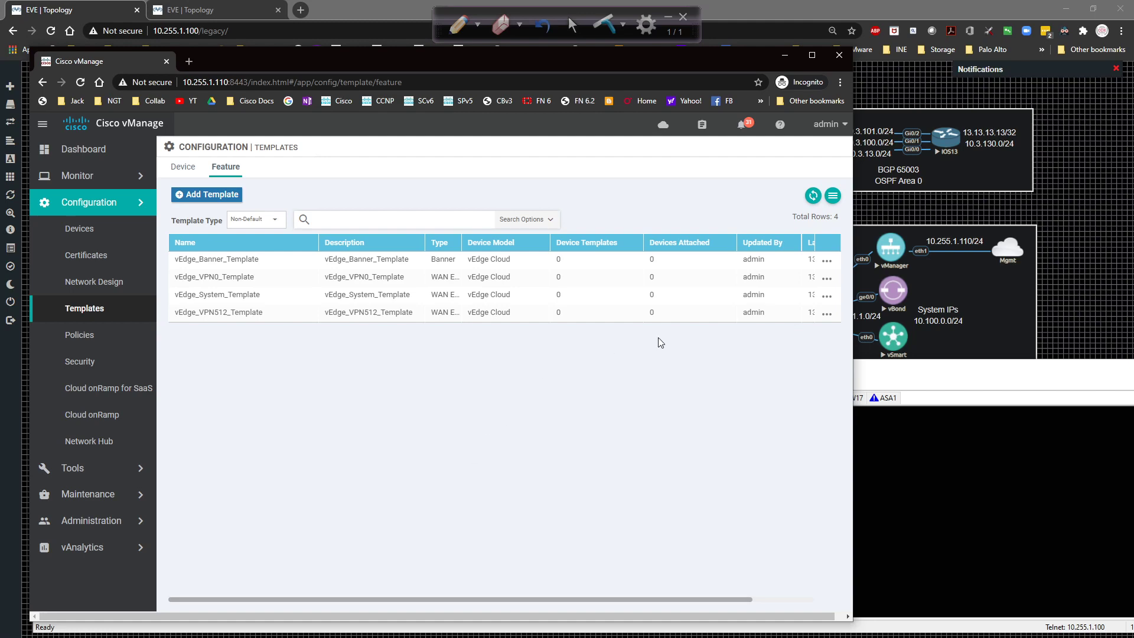
# In vEdge_VPN512_Template, set the VPN number to 512 and name it Mgmt.
pyautogui.click(827, 314)
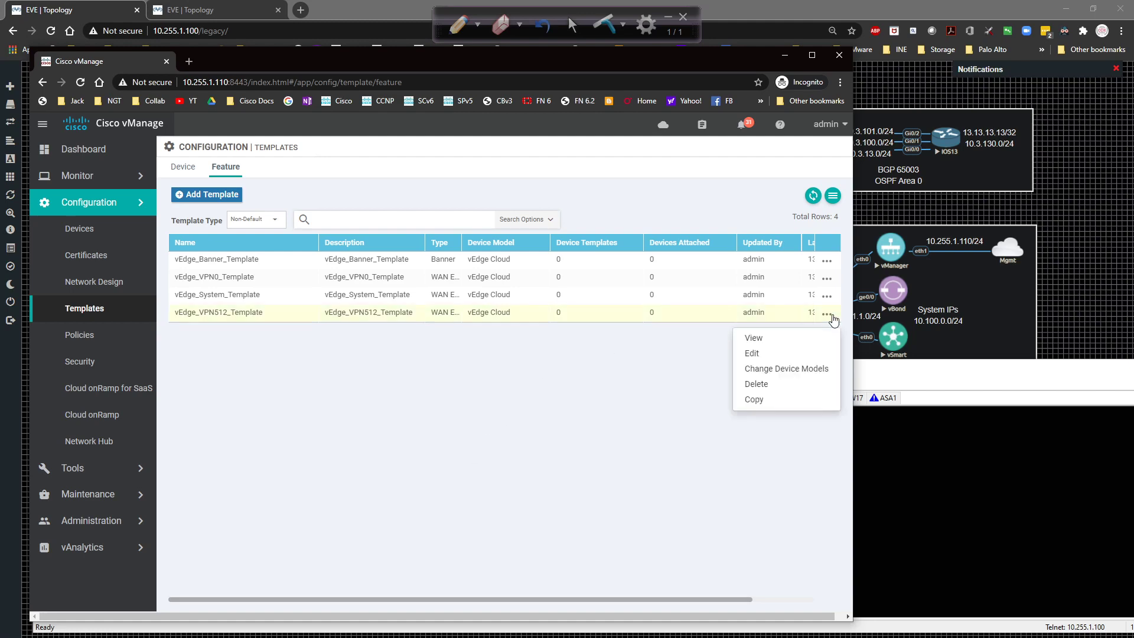
pyautogui.click(782, 353)
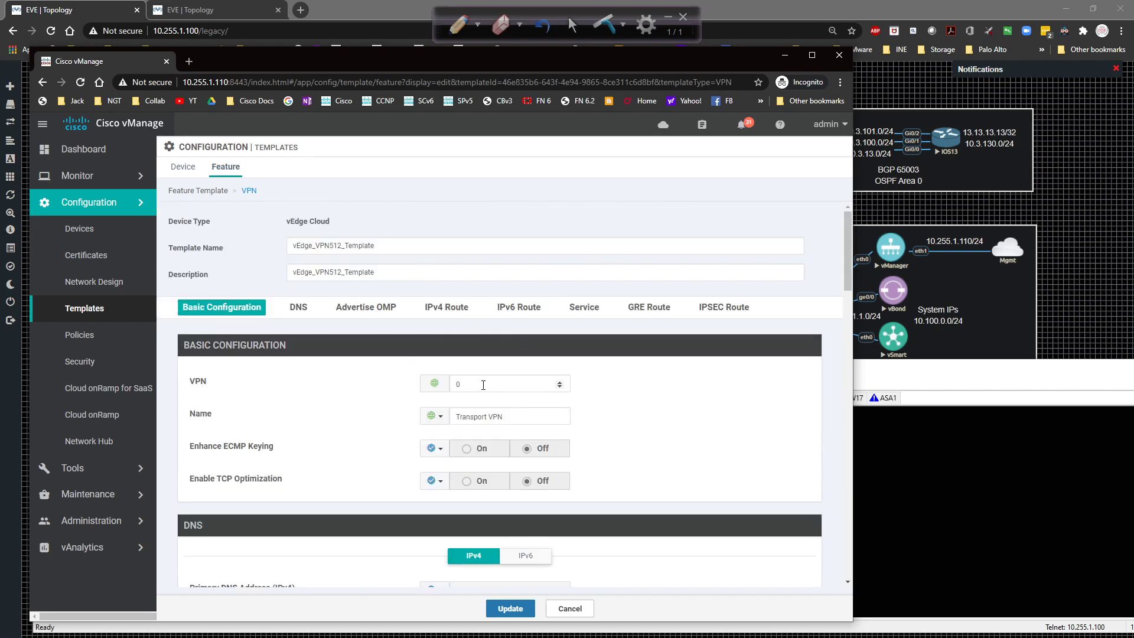
pyautogui.click(479, 384)
pyautogui.write('512')
pyautogui.press('Tab')
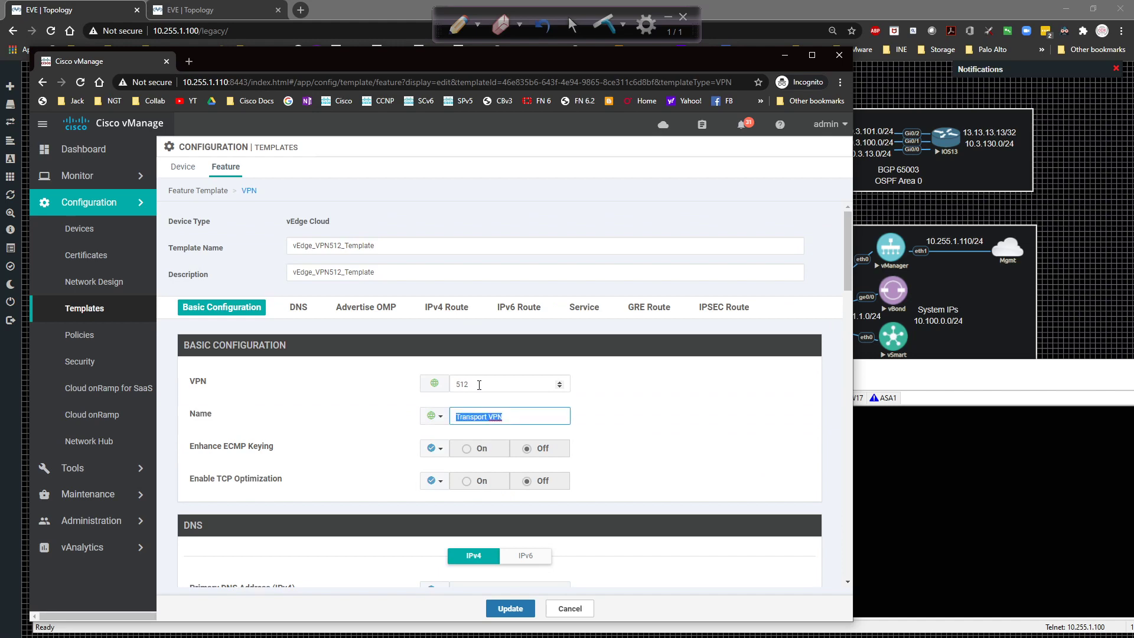
pyautogui.write('Mgmt')
pyautogui.click(621, 417)
# Delete the copied 0.0.0.0/0 route and save the VPN512 template.
pyautogui.scroll(-9, 621, 417)
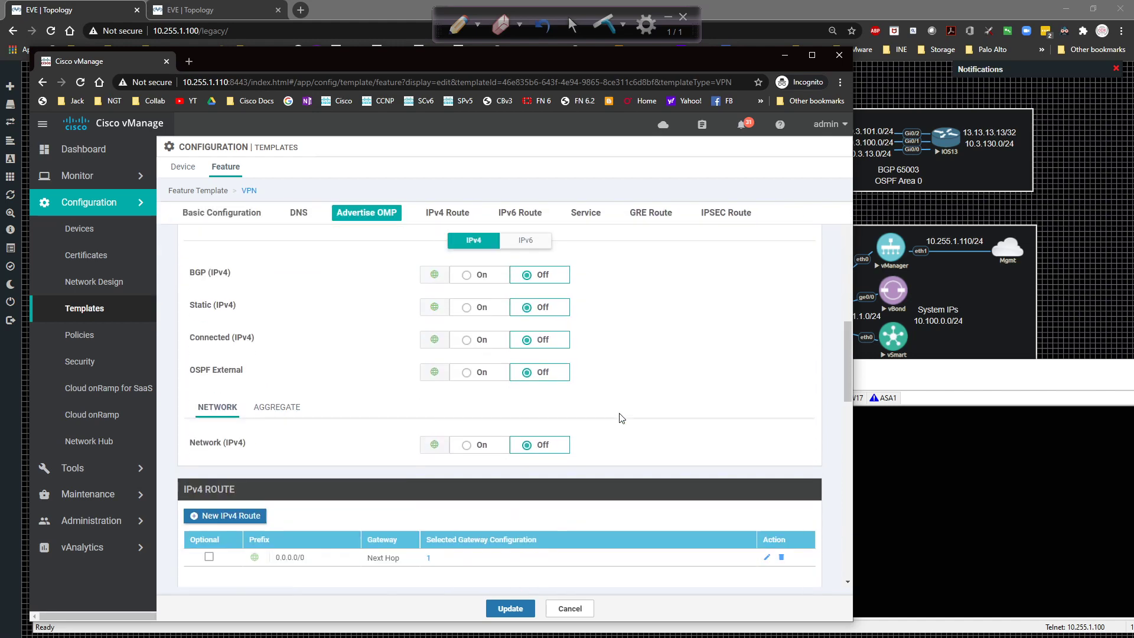
pyautogui.scroll(-3, 621, 417)
pyautogui.click(779, 380)
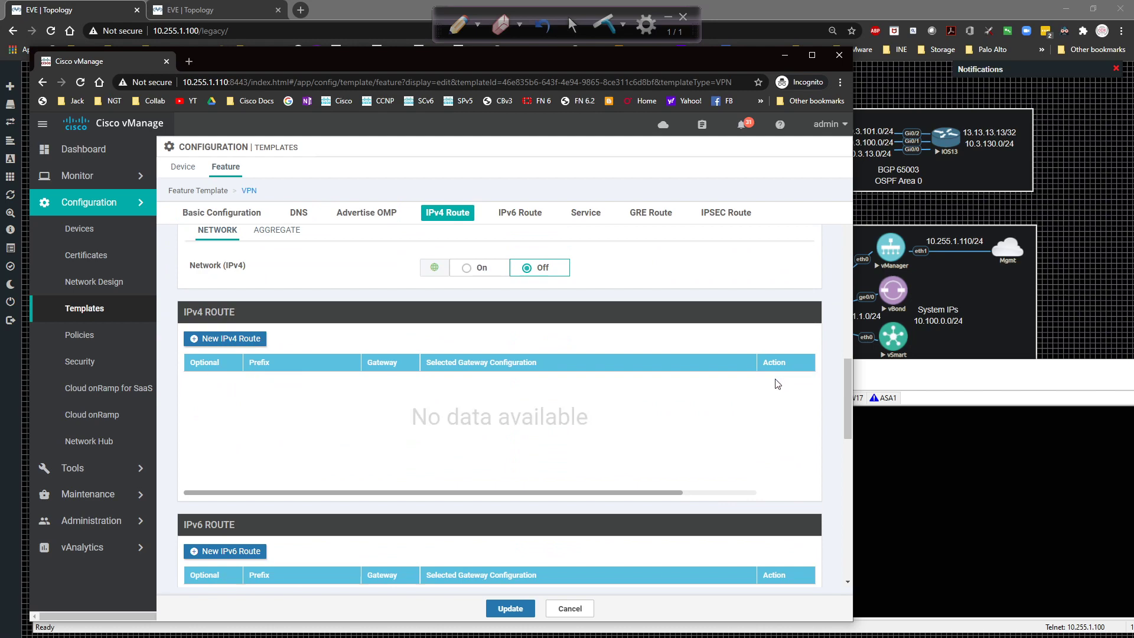
pyautogui.click(498, 602)
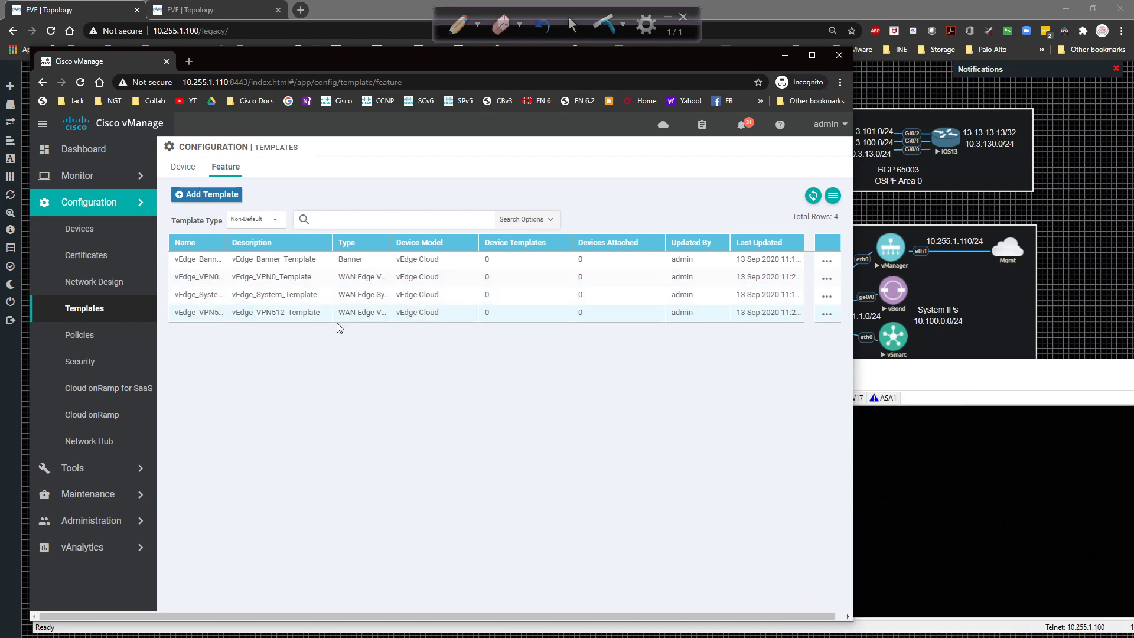
# Start a new VPN Interface Ethernet feature template for the vEdge Cloud device model.
pyautogui.click(207, 194)
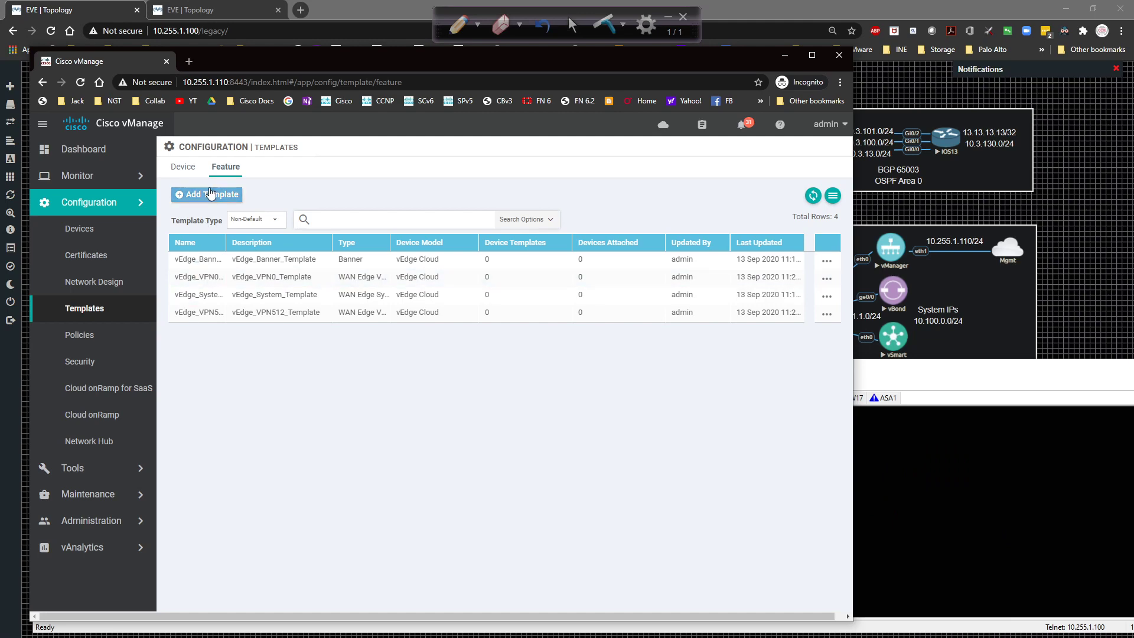
pyautogui.scroll(-10, 244, 364)
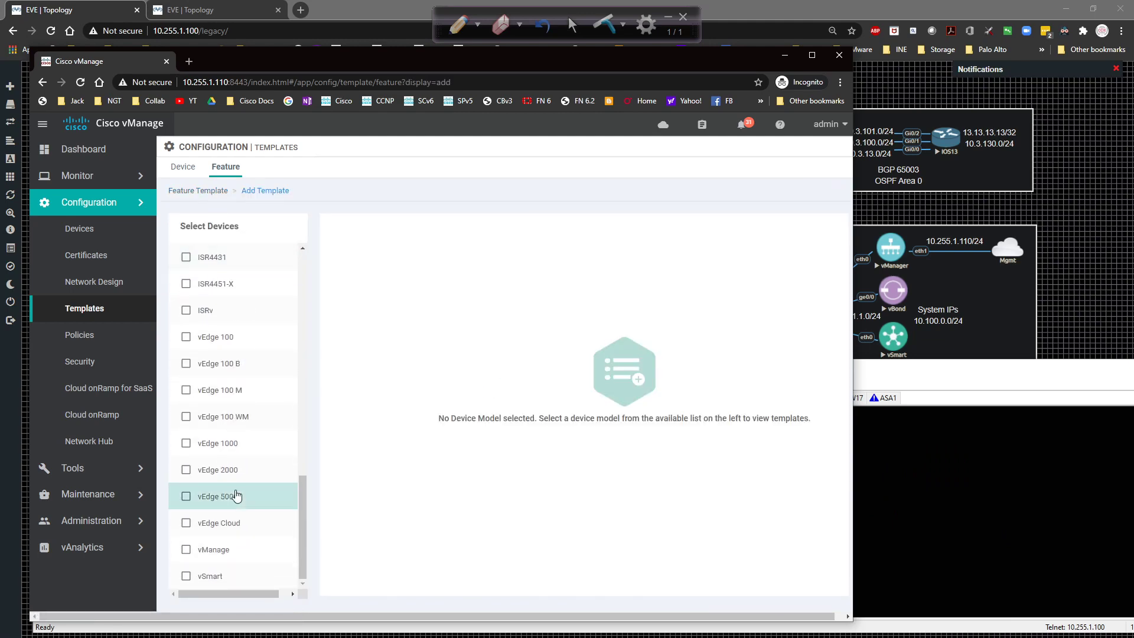
pyautogui.click(228, 523)
pyautogui.scroll(-2, 472, 367)
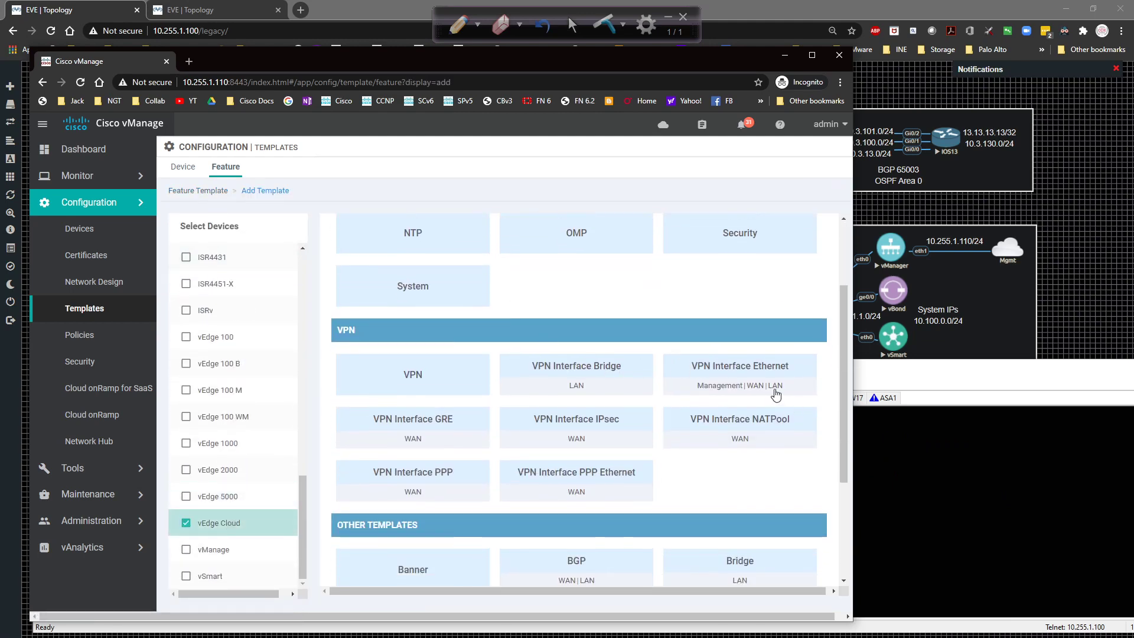
pyautogui.click(725, 371)
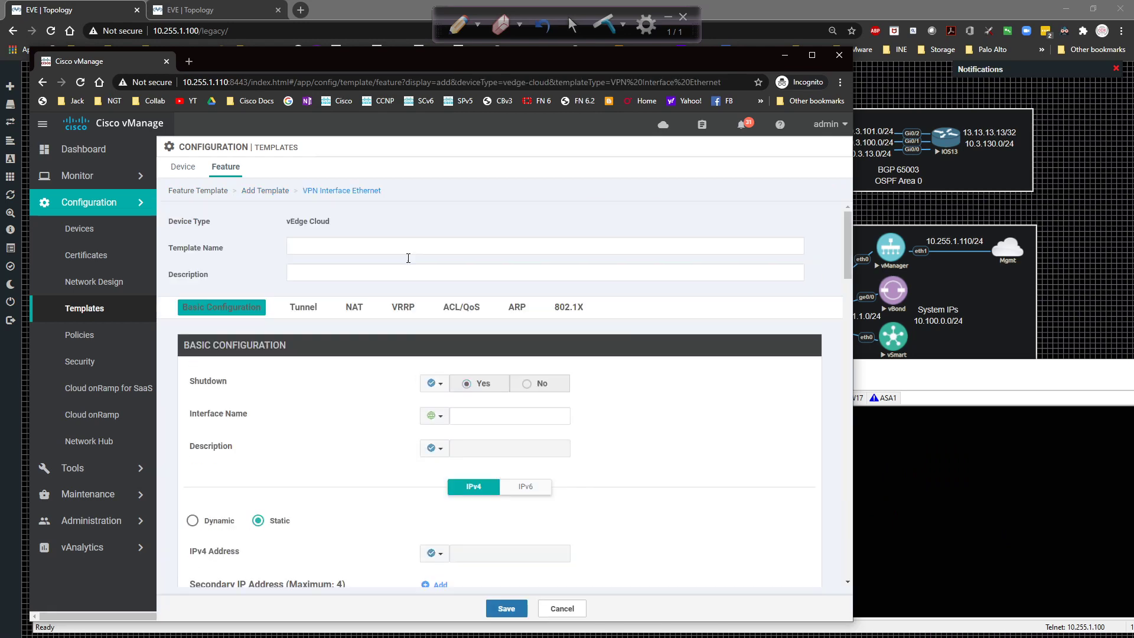
# Name it vEdge_VPN0_Int_G0/0_Template and paste the same text as its description.
pyautogui.click(363, 244)
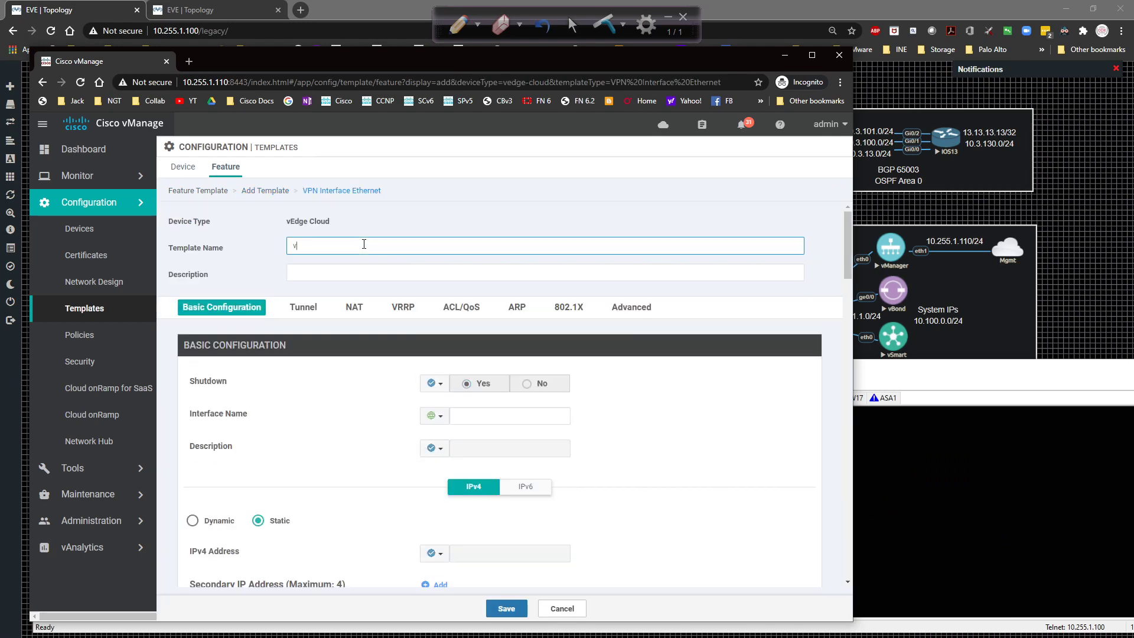
pyautogui.write('vEdge_VPN0_INt_G0/0_Te')
pyautogui.write('mplate')
pyautogui.hotkey('ctrl', 'a')
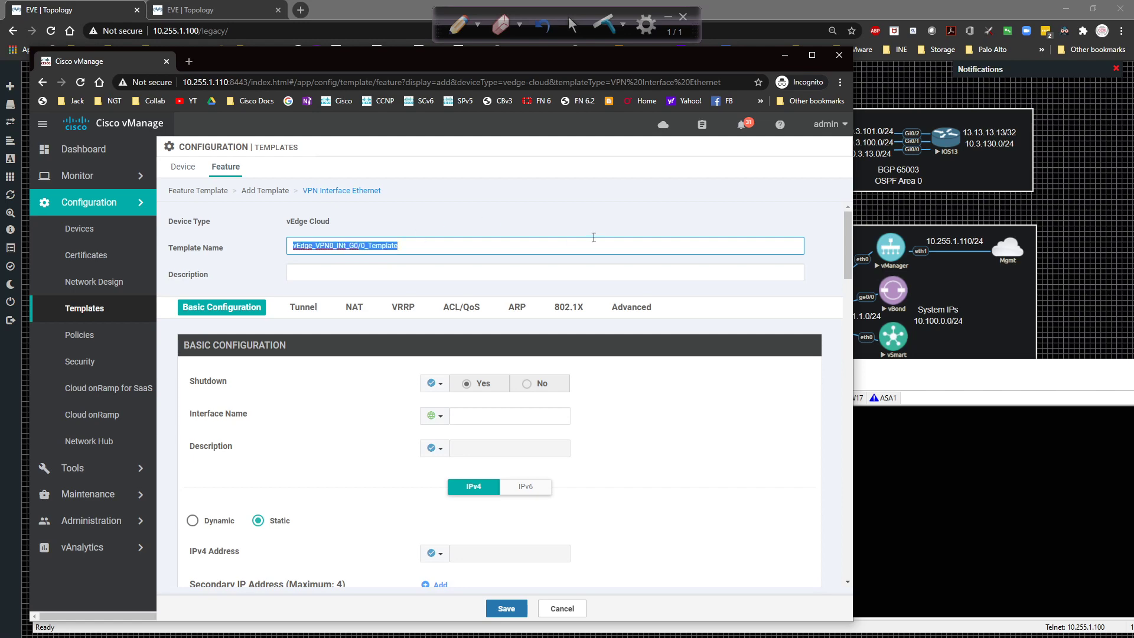
pyautogui.press('Tab')
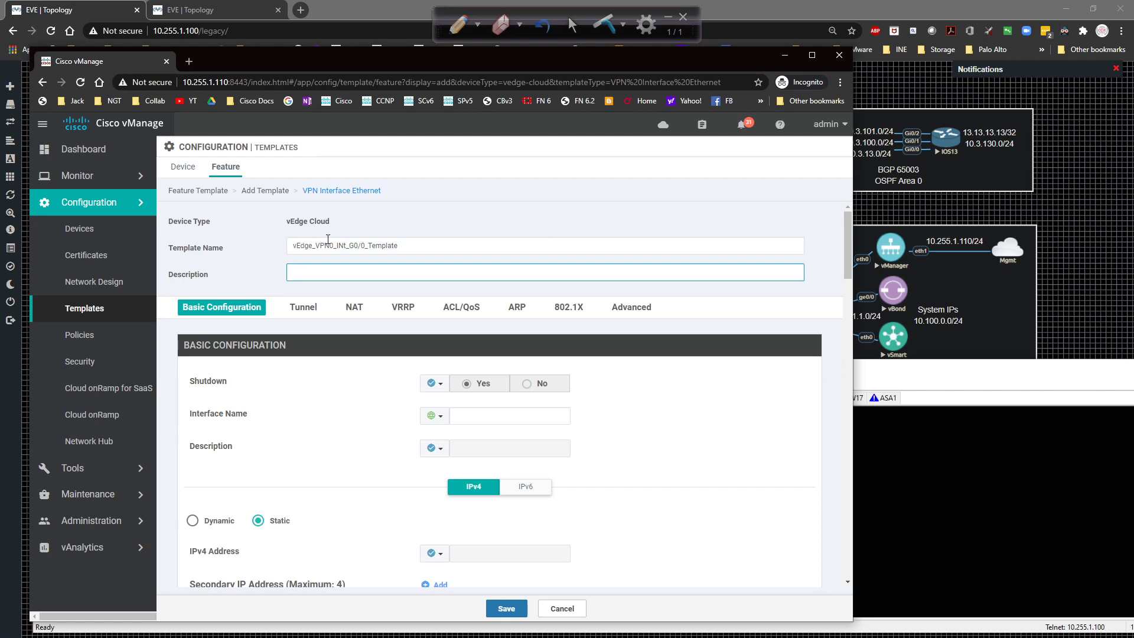
pyautogui.click(350, 245)
pyautogui.press('BackSpace')
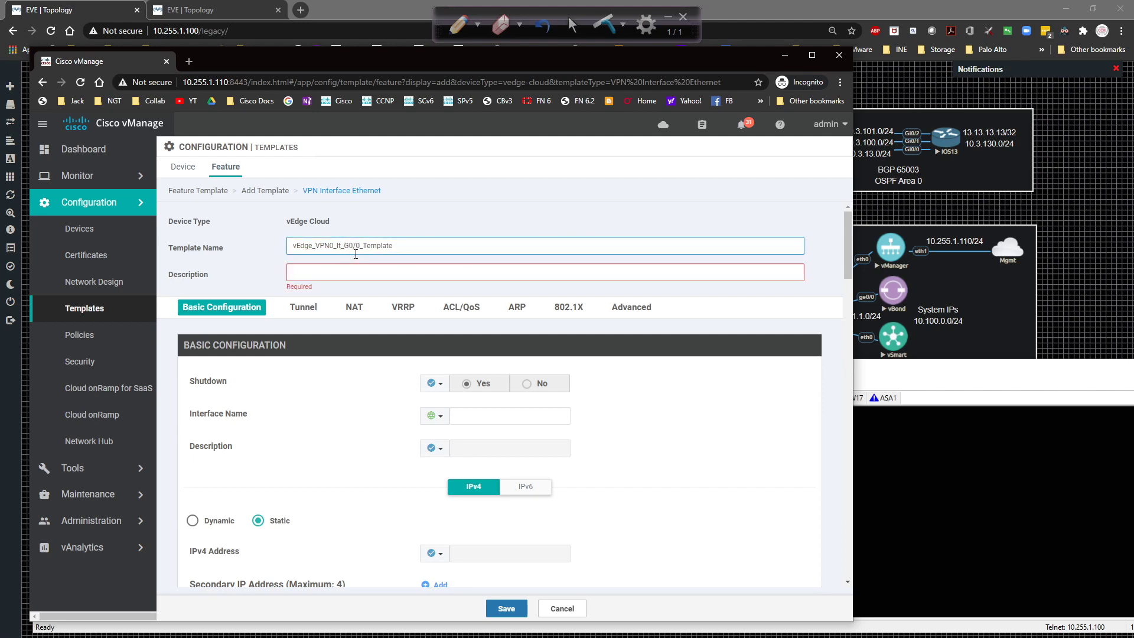
pyautogui.write('n')
pyautogui.moveTo(446, 245); pyautogui.dragTo(237, 246)
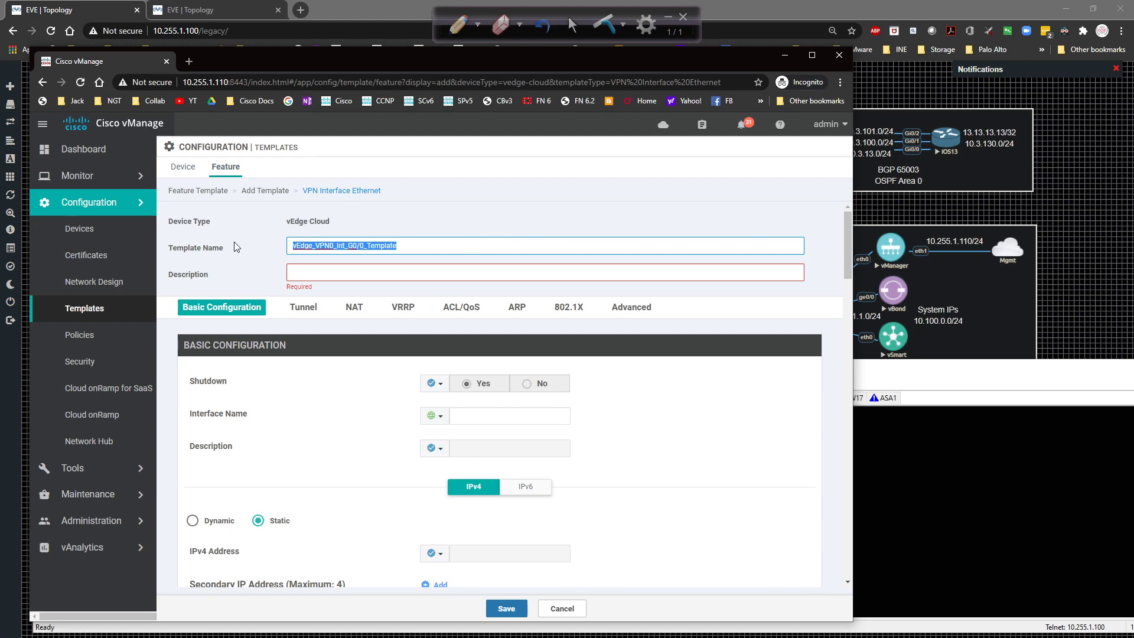
pyautogui.press('Tab')
pyautogui.hotkey('ctrl', 'v')
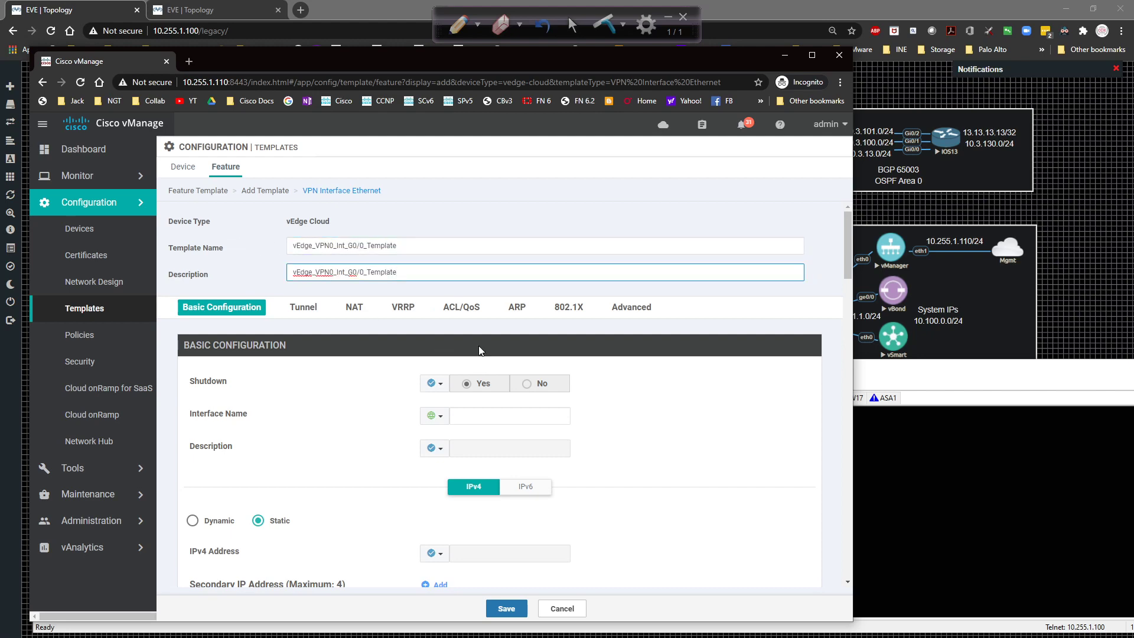
# Set Shutdown to a global No and the interface name to ge0/0.
pyautogui.click(436, 384)
pyautogui.click(441, 402)
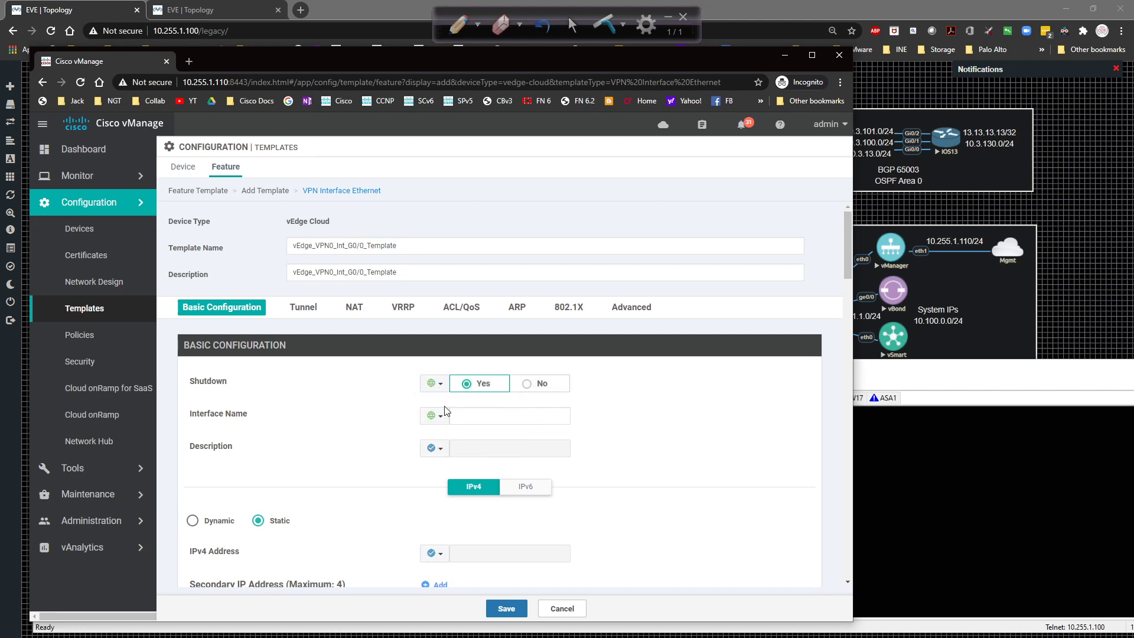
pyautogui.click(542, 387)
pyautogui.click(463, 418)
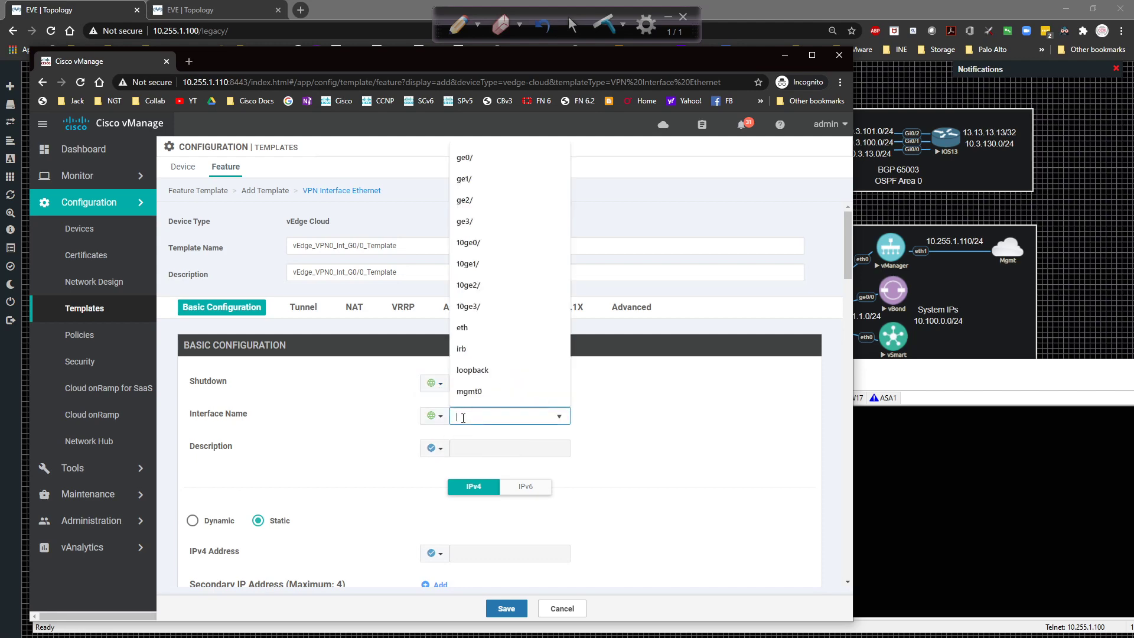
pyautogui.write('ge0/0')
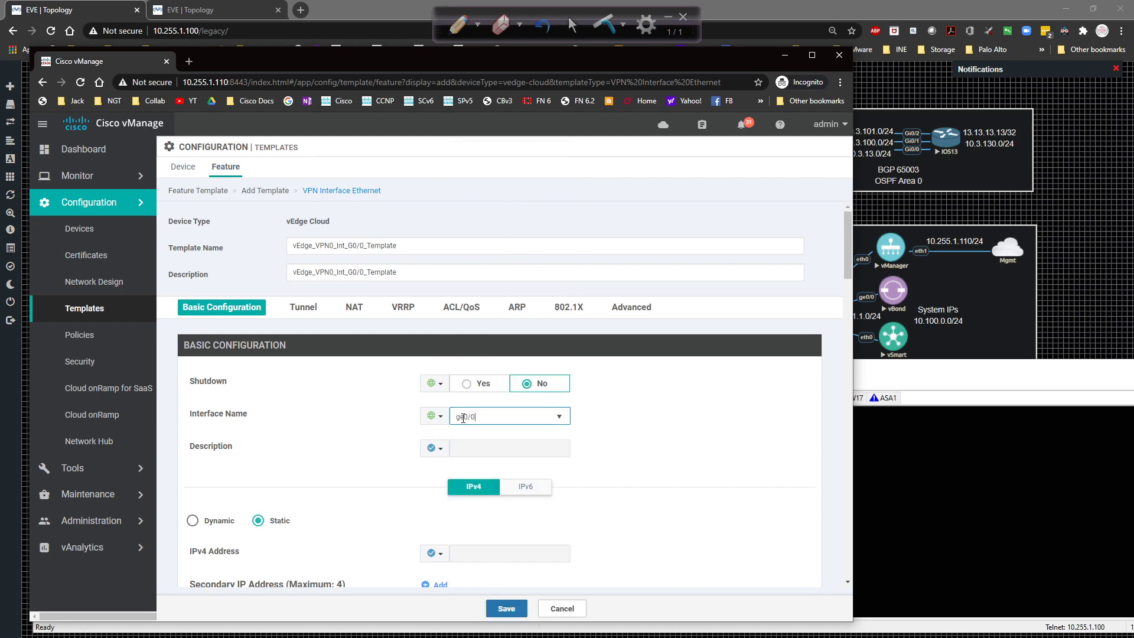
pyautogui.click(654, 388)
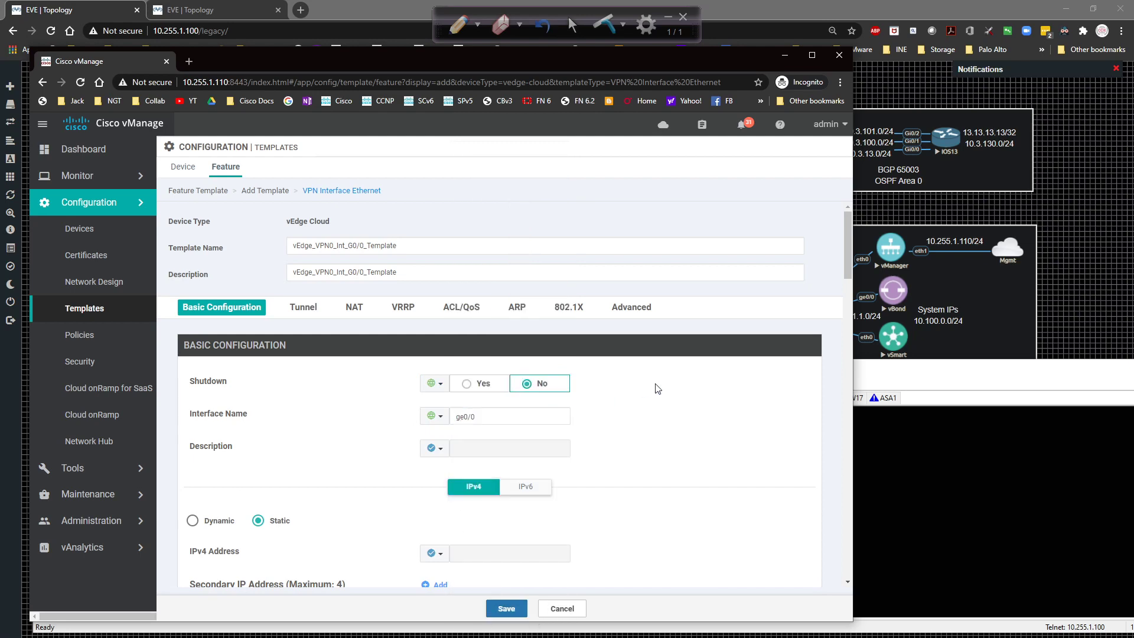
# Give the interface the global description INET_INTERFACE.
pyautogui.click(446, 451)
pyautogui.moveTo(456, 487)
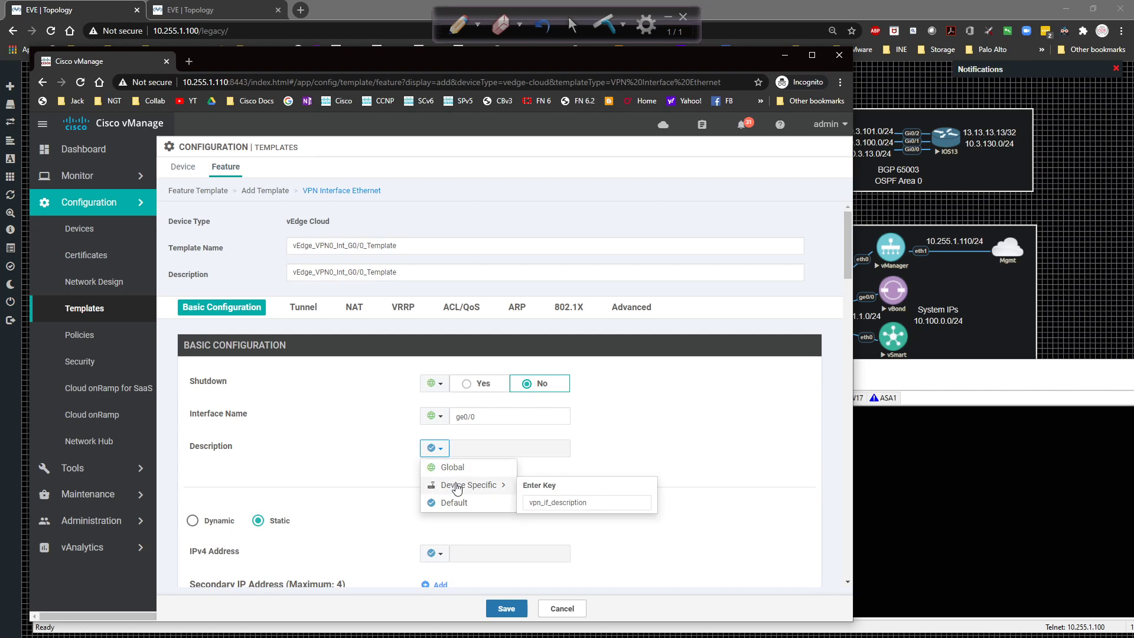
pyautogui.click(453, 468)
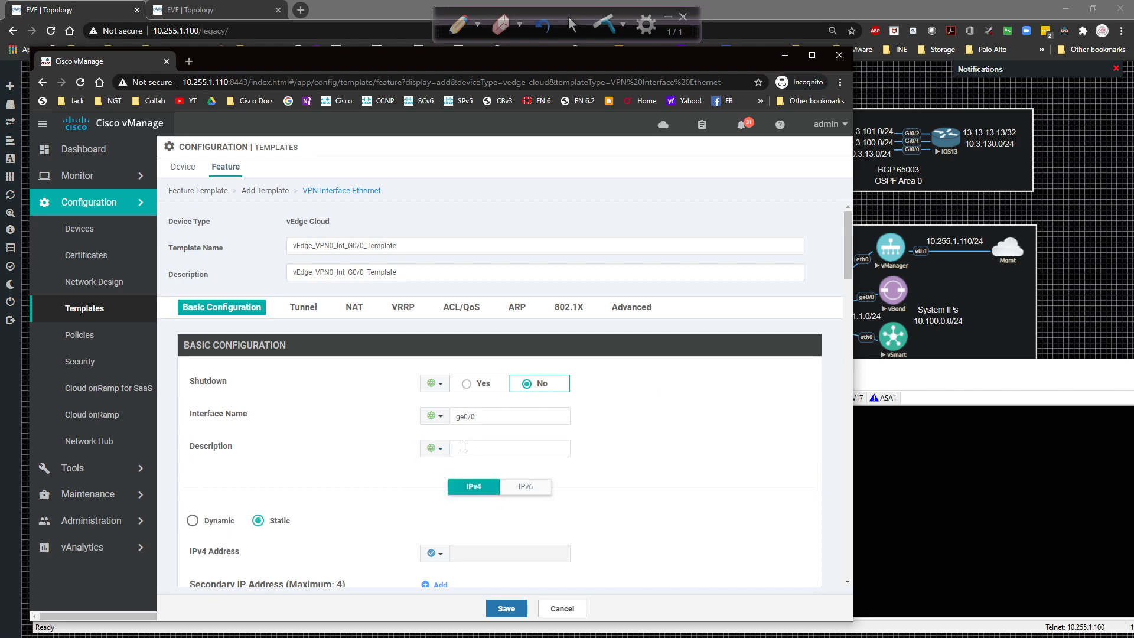
pyautogui.click(463, 446)
pyautogui.scroll(-3, 590, 437)
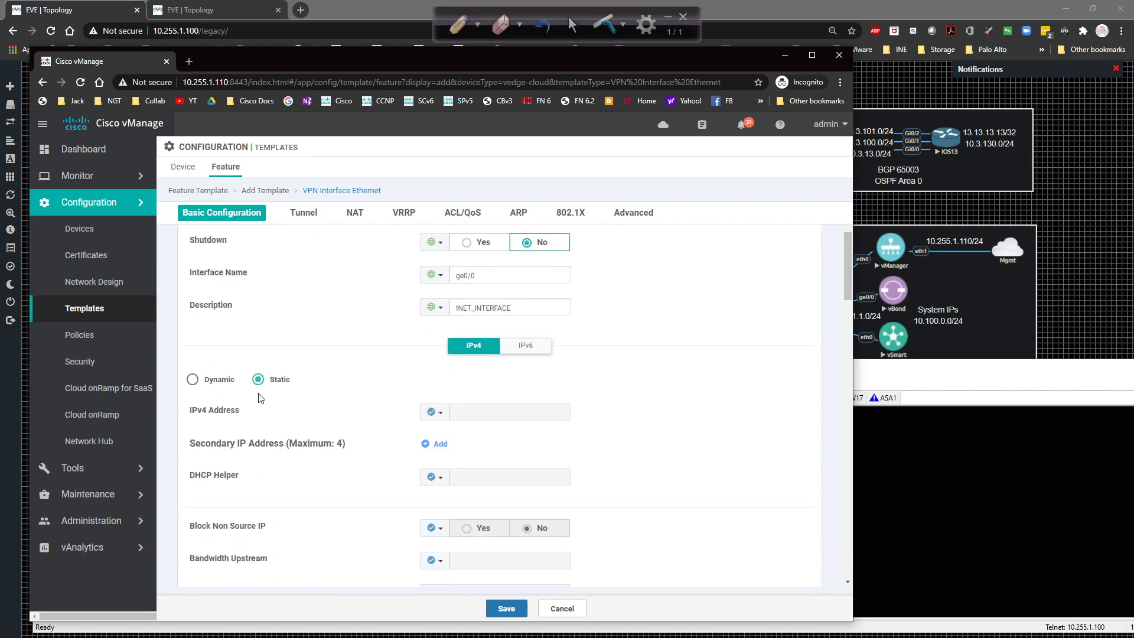
pyautogui.scroll(-1, 258, 398)
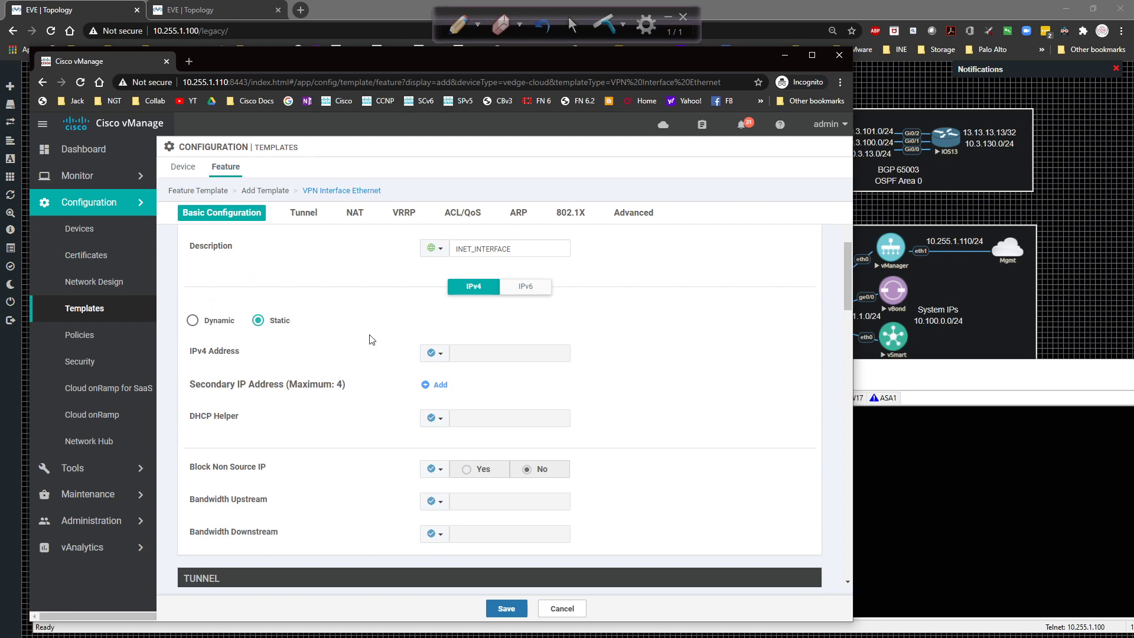
# Make the IPv4 address device-specific with key vpn0_int_G0-0_ipv4_address.
pyautogui.click(432, 353)
pyautogui.moveTo(440, 388)
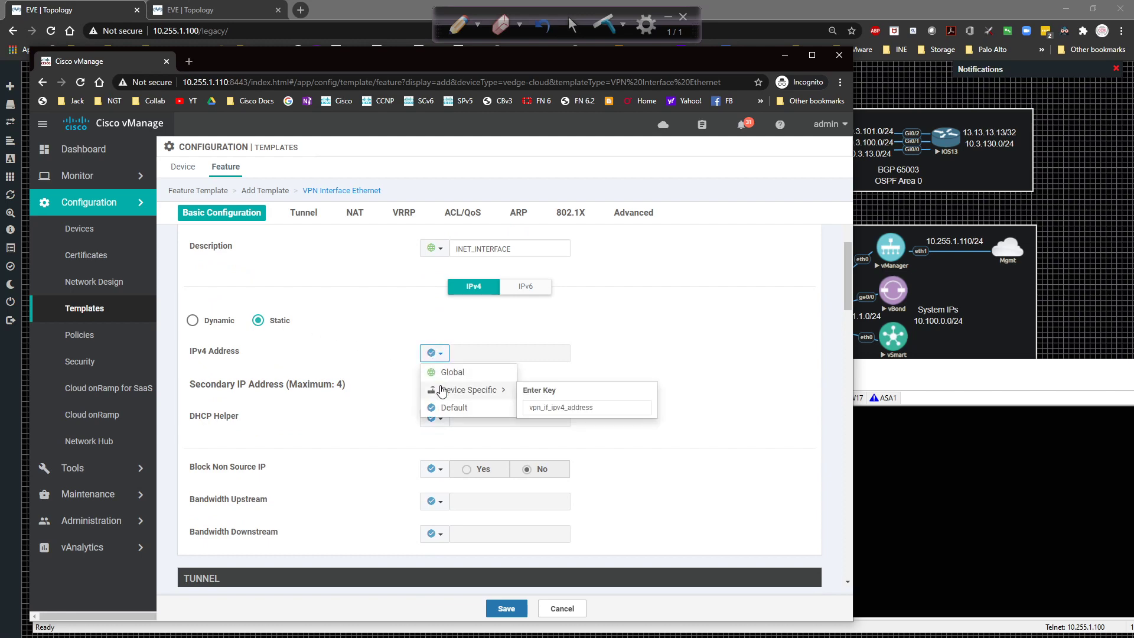
pyautogui.click(544, 405)
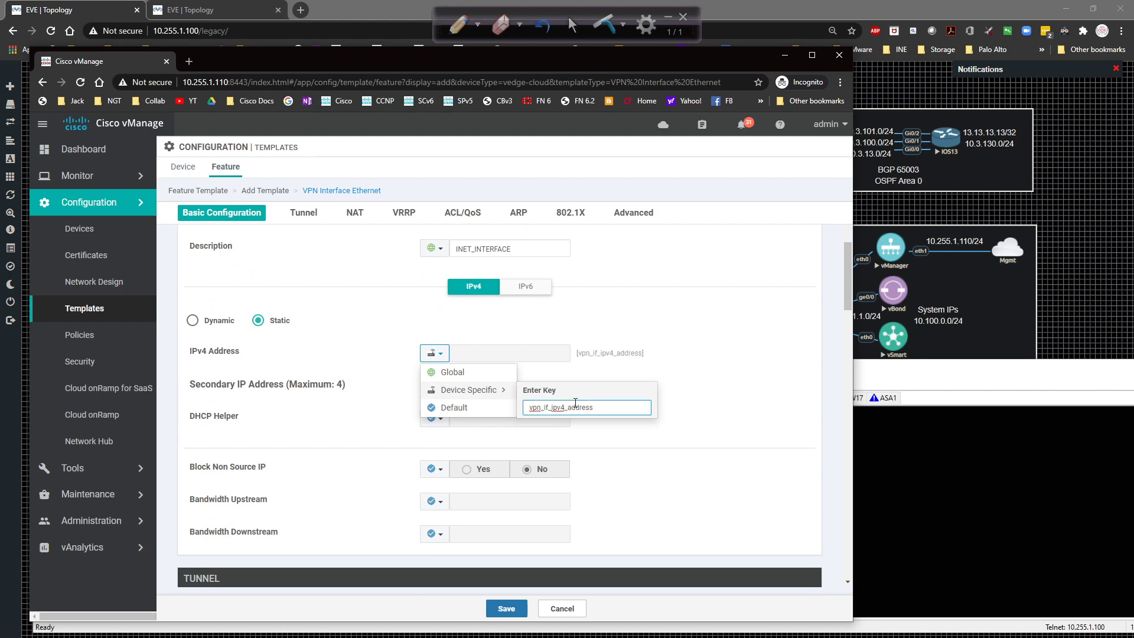
pyautogui.write('0')
pyautogui.press('BackSpace')
pyautogui.write('nt_G0-0_')
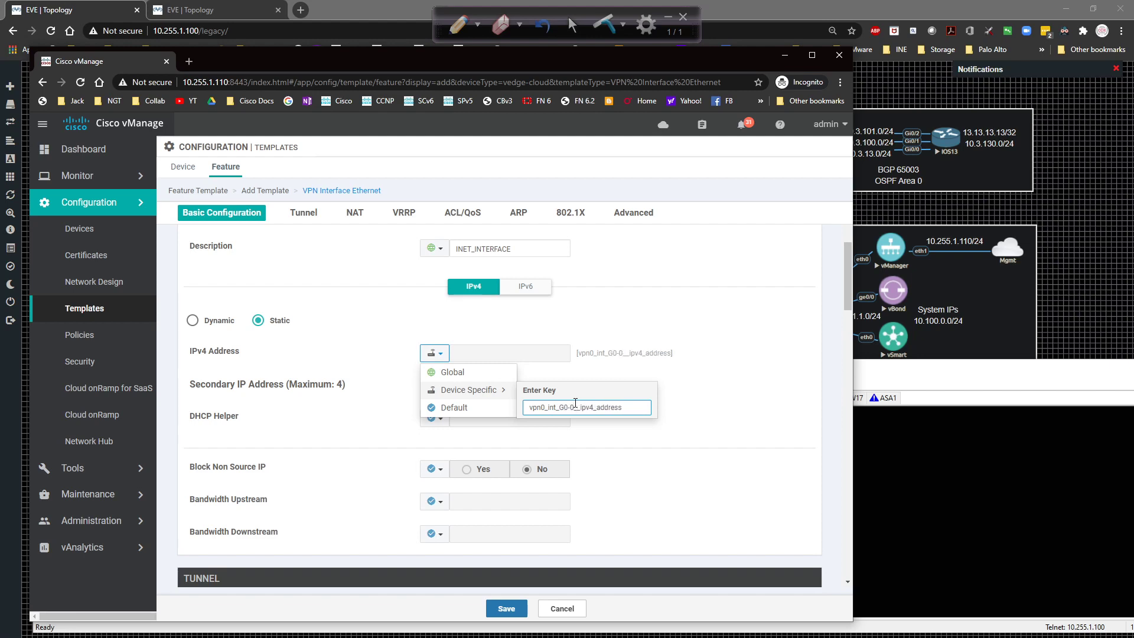
pyautogui.click(633, 383)
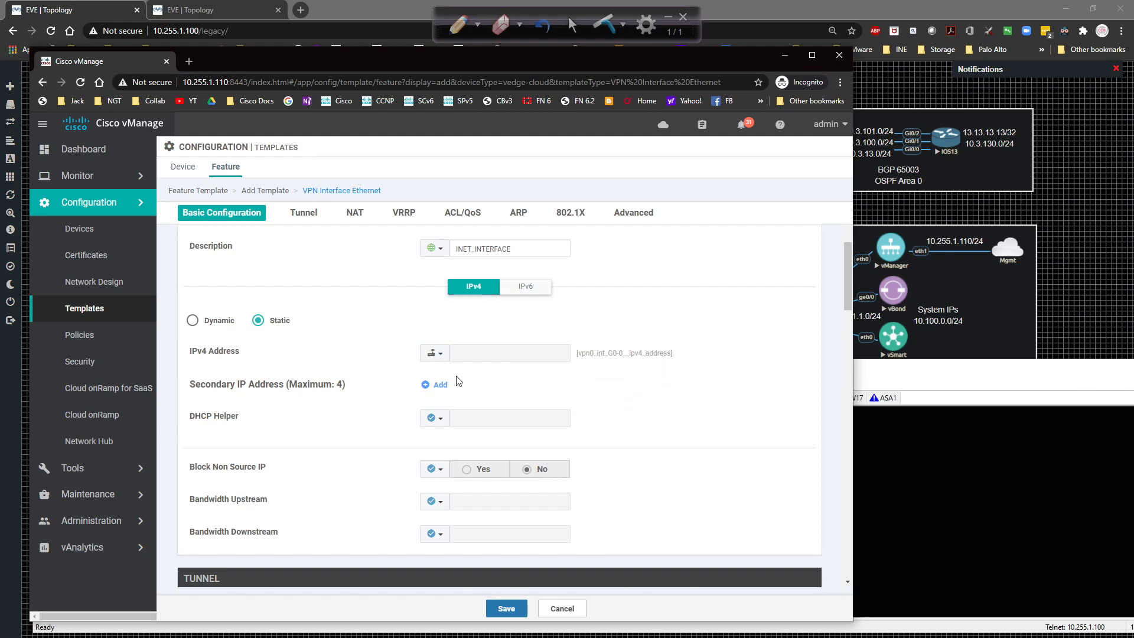
pyautogui.click(434, 353)
pyautogui.moveTo(472, 390)
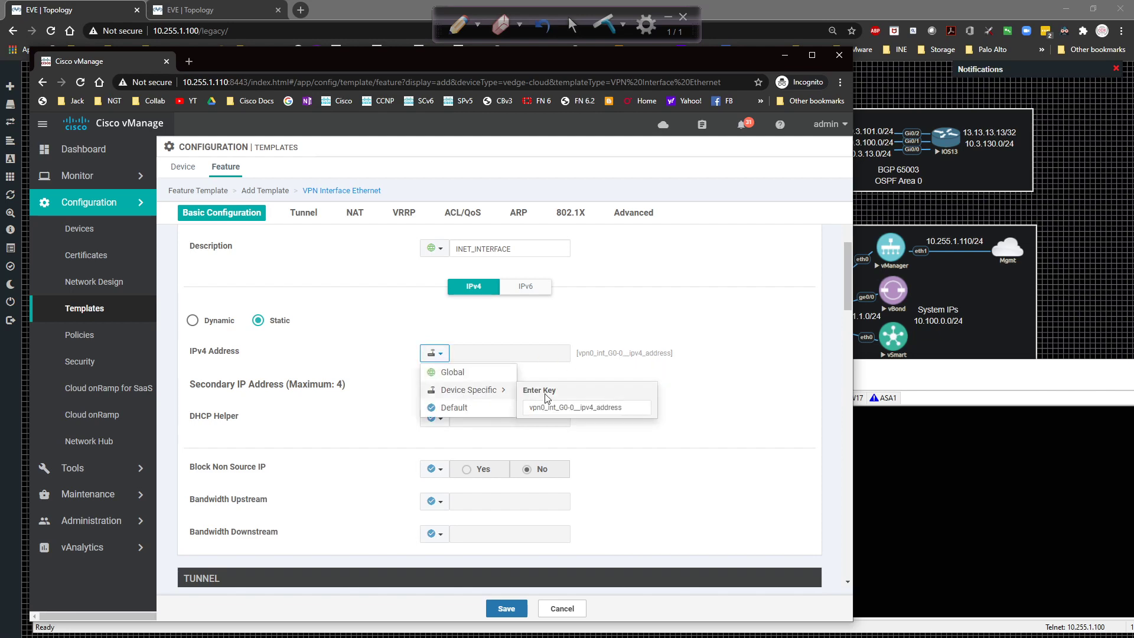
pyautogui.click(578, 407)
pyautogui.press('BackSpace')
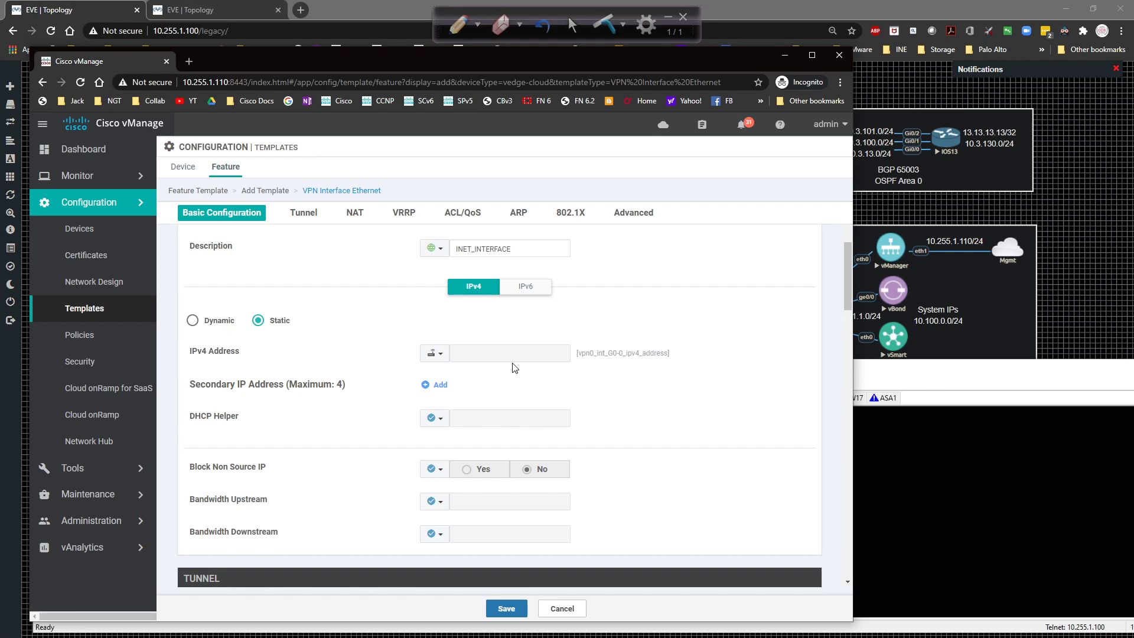
# Turn the tunnel interface on as a global value.
pyautogui.scroll(-4, 507, 372)
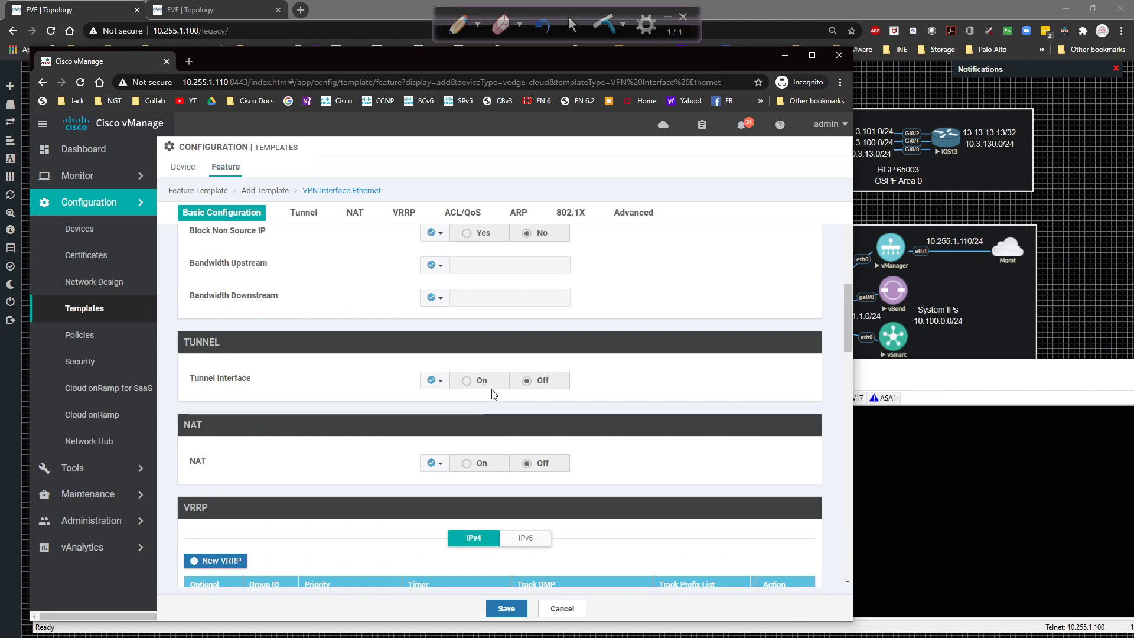
pyautogui.click(435, 380)
pyautogui.click(437, 394)
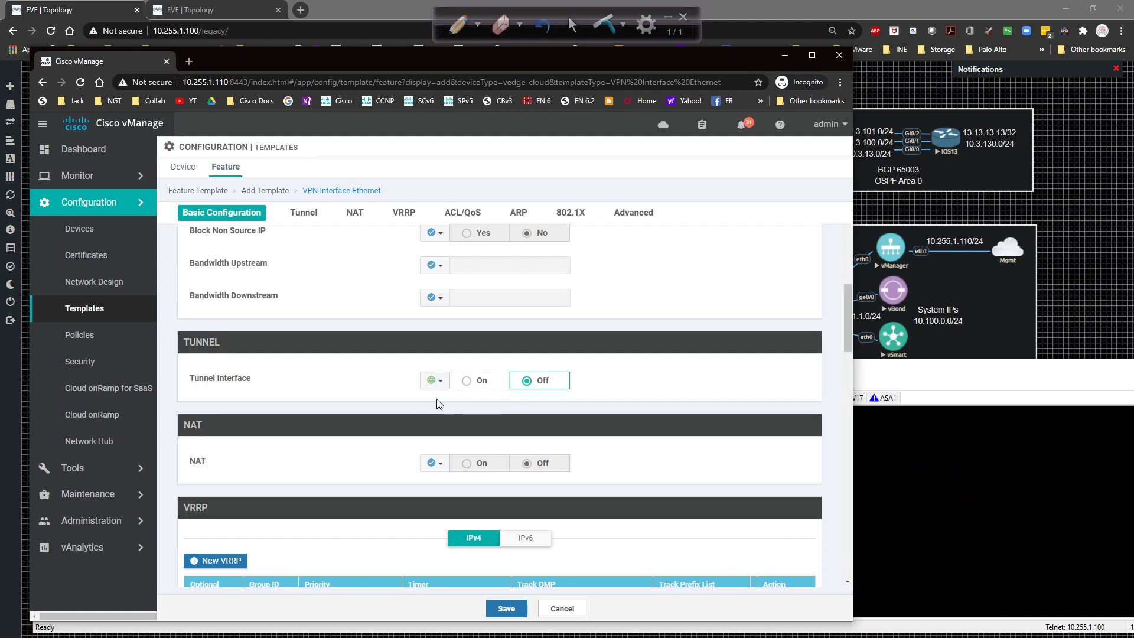
pyautogui.click(464, 380)
pyautogui.scroll(-2, 462, 379)
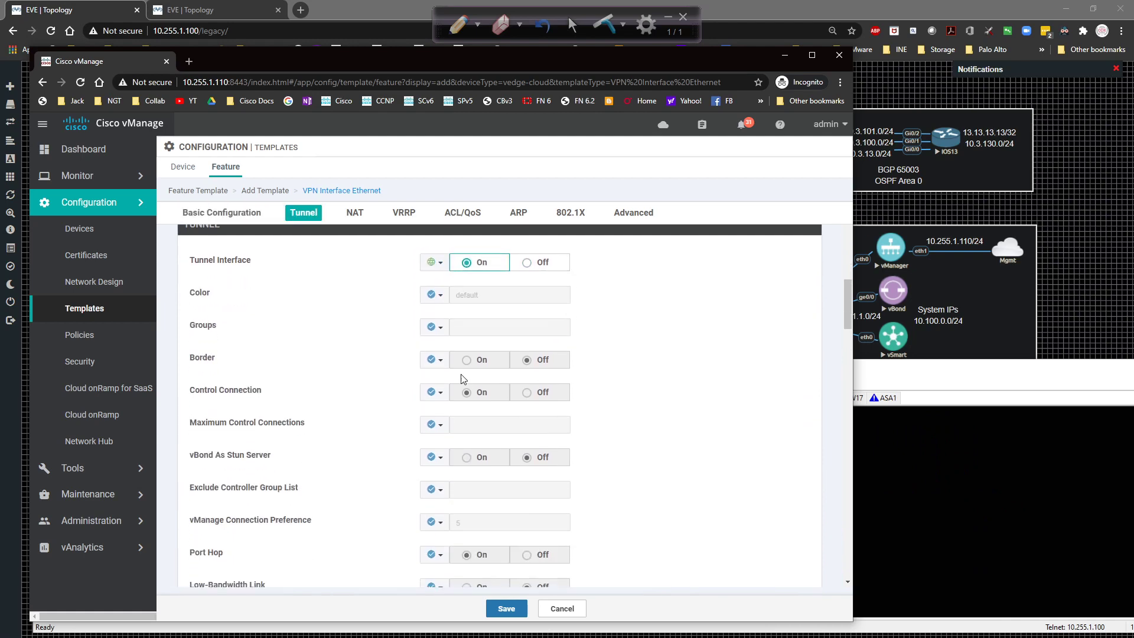
pyautogui.scroll(2, 463, 378)
# Set the tunnel color to a global public-internet.
pyautogui.click(435, 413)
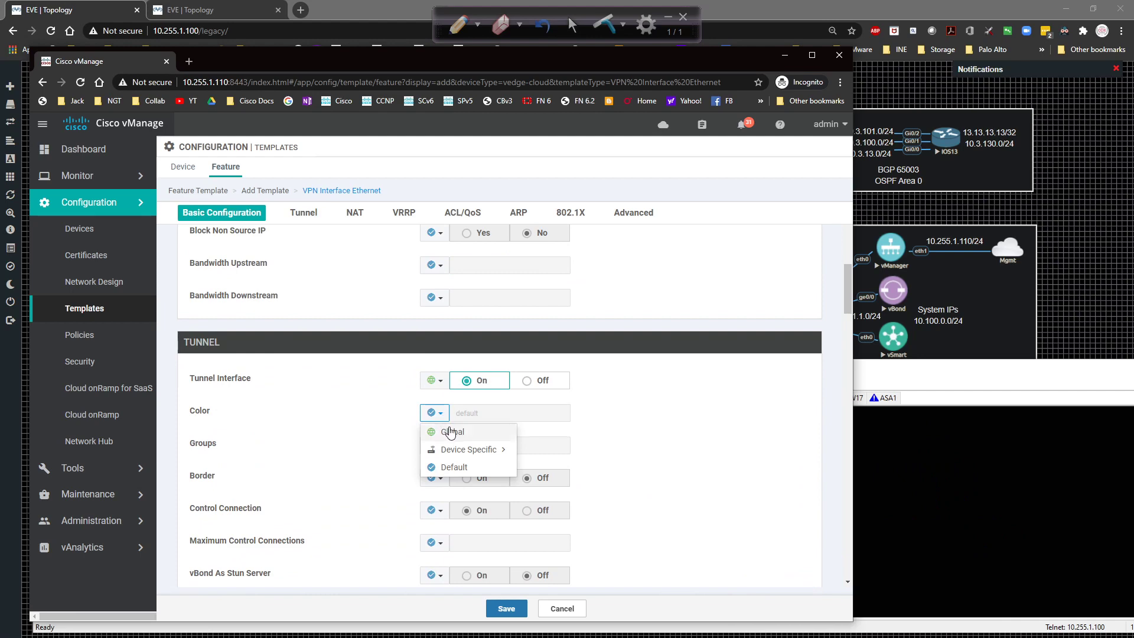
pyautogui.click(450, 431)
pyautogui.click(473, 414)
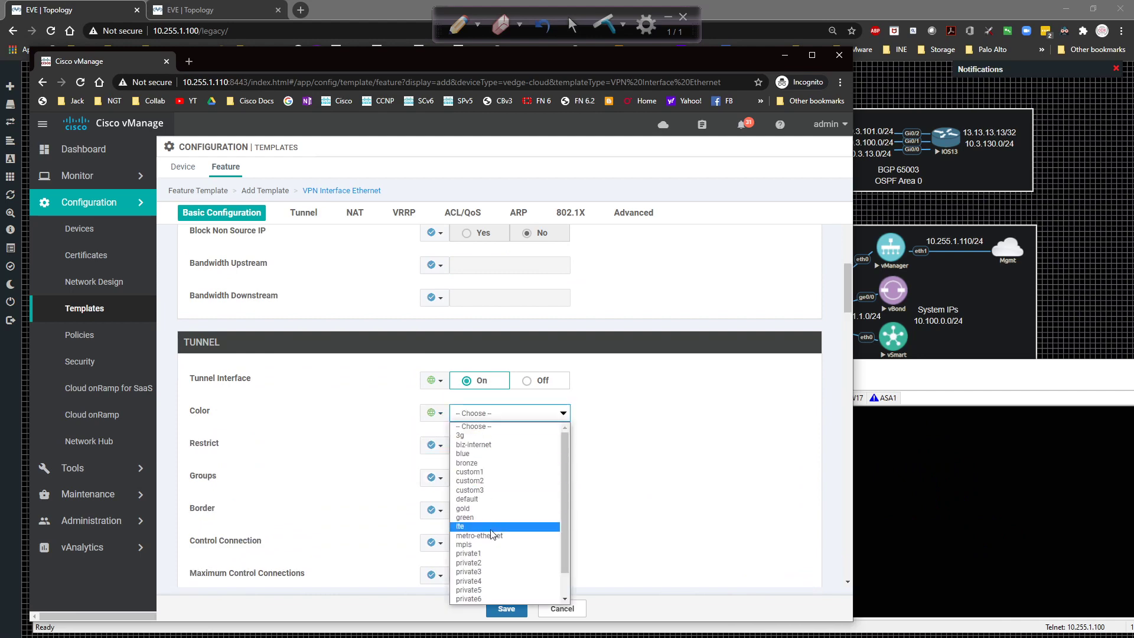
pyautogui.scroll(-2, 492, 534)
pyautogui.click(479, 582)
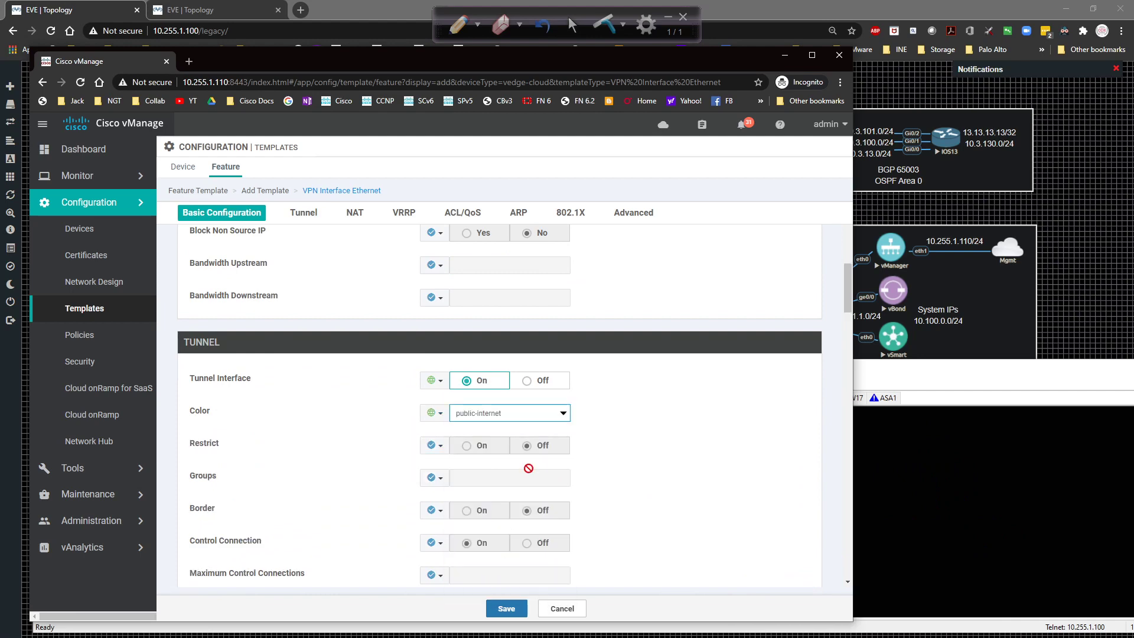
# Switch Restrict on as a global setting.
pyautogui.click(436, 444)
pyautogui.click(463, 464)
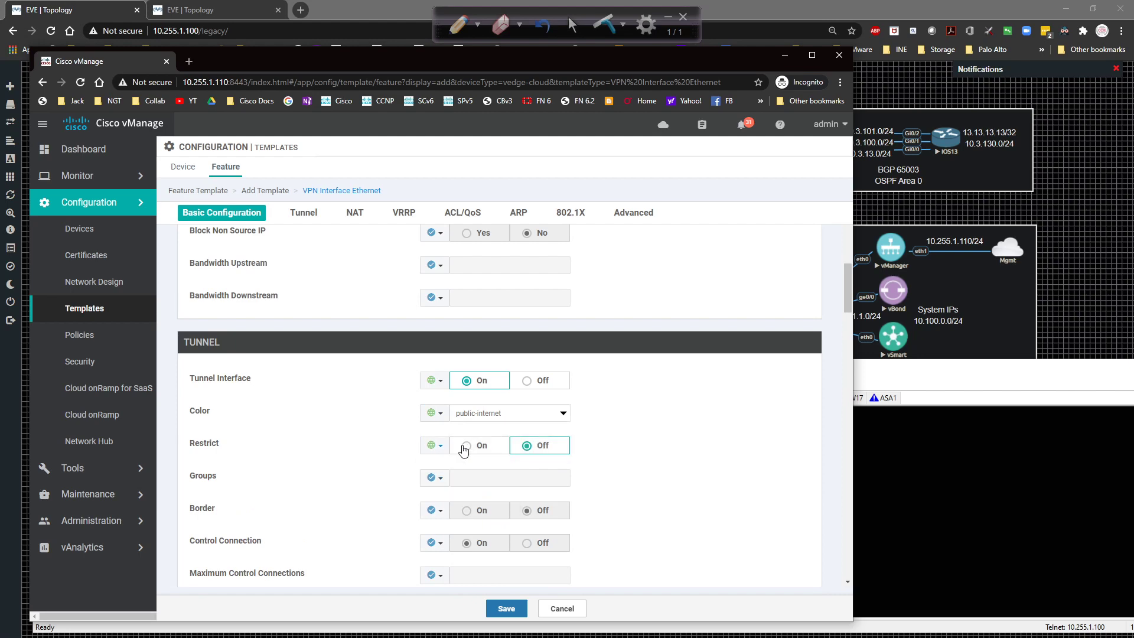
pyautogui.click(465, 446)
pyautogui.scroll(-1, 620, 450)
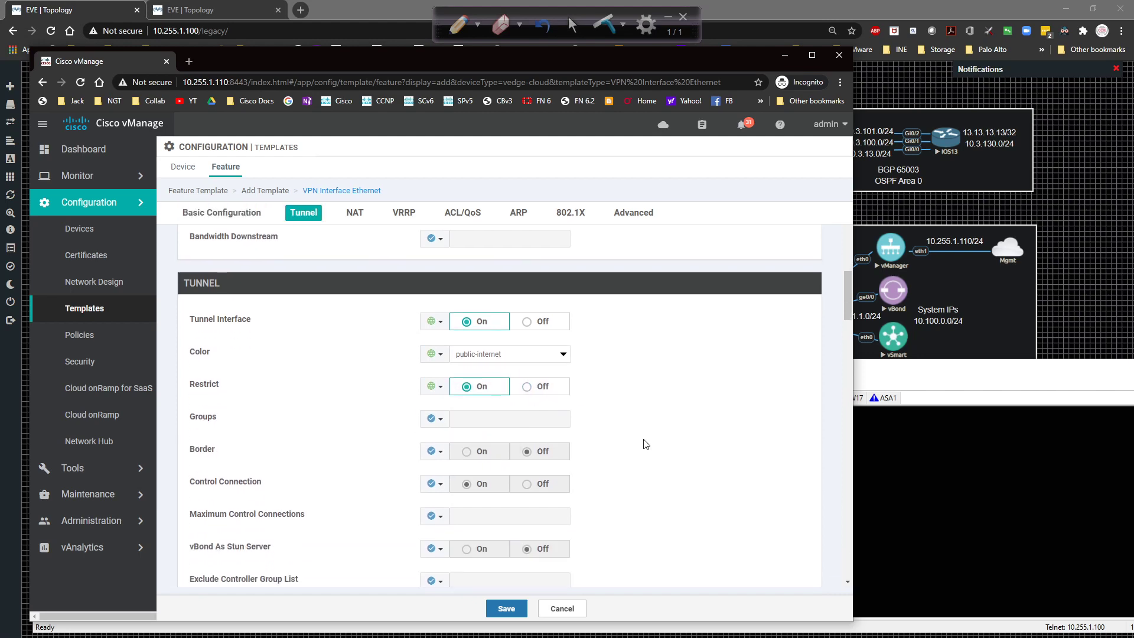
pyautogui.scroll(1, 637, 444)
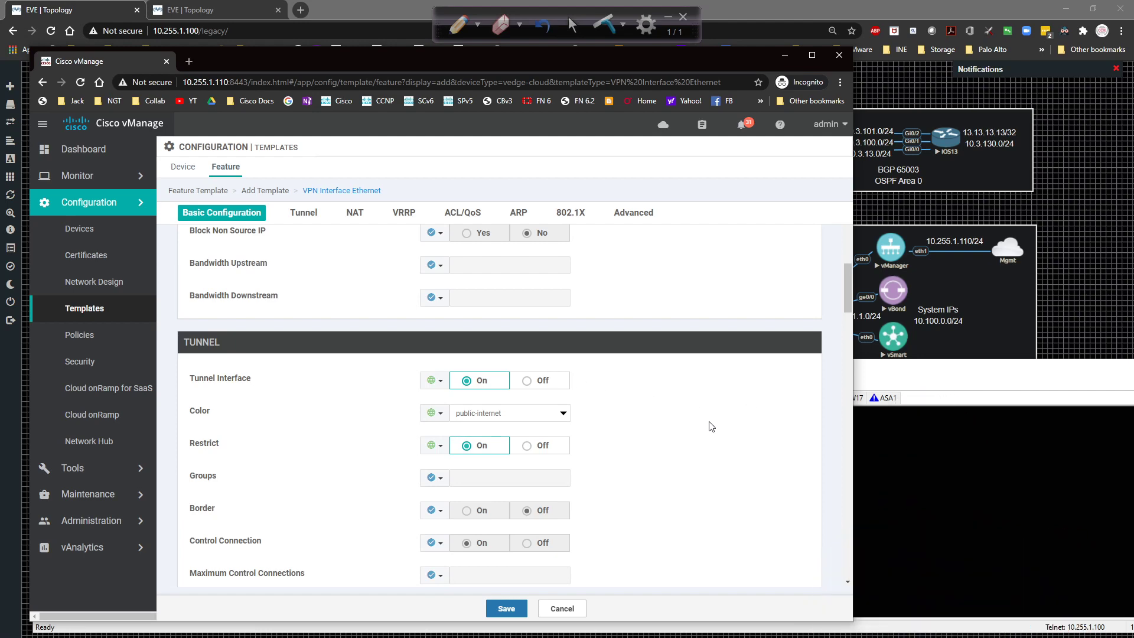
# Allow all services on the tunnel as a global On value.
pyautogui.scroll(-8, 638, 428)
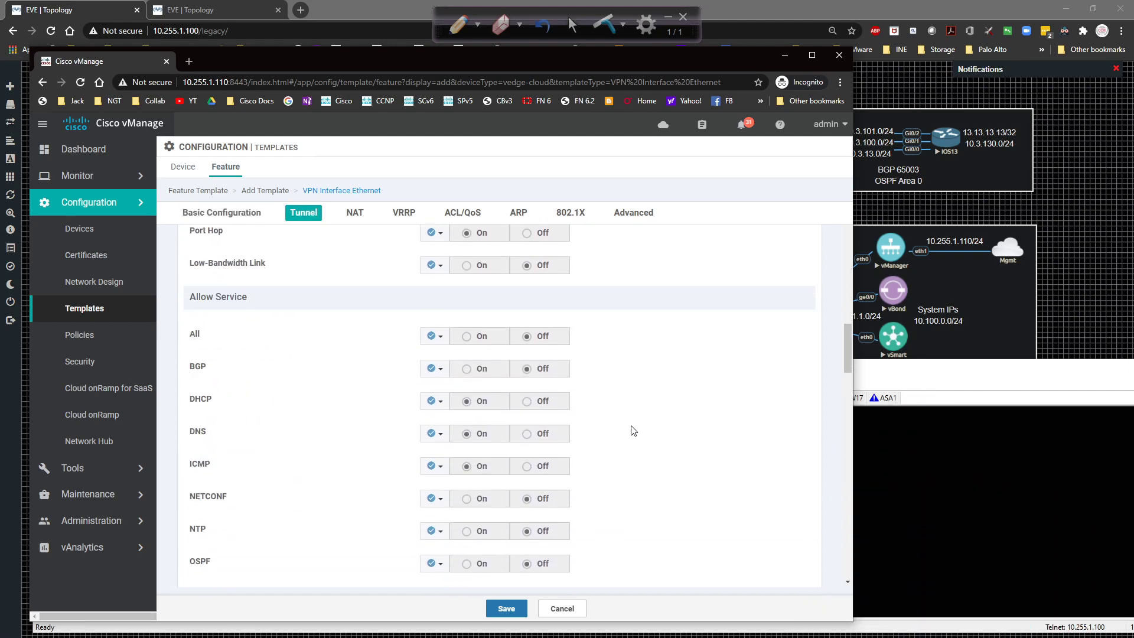
pyautogui.scroll(-1, 614, 430)
pyautogui.scroll(2, 472, 319)
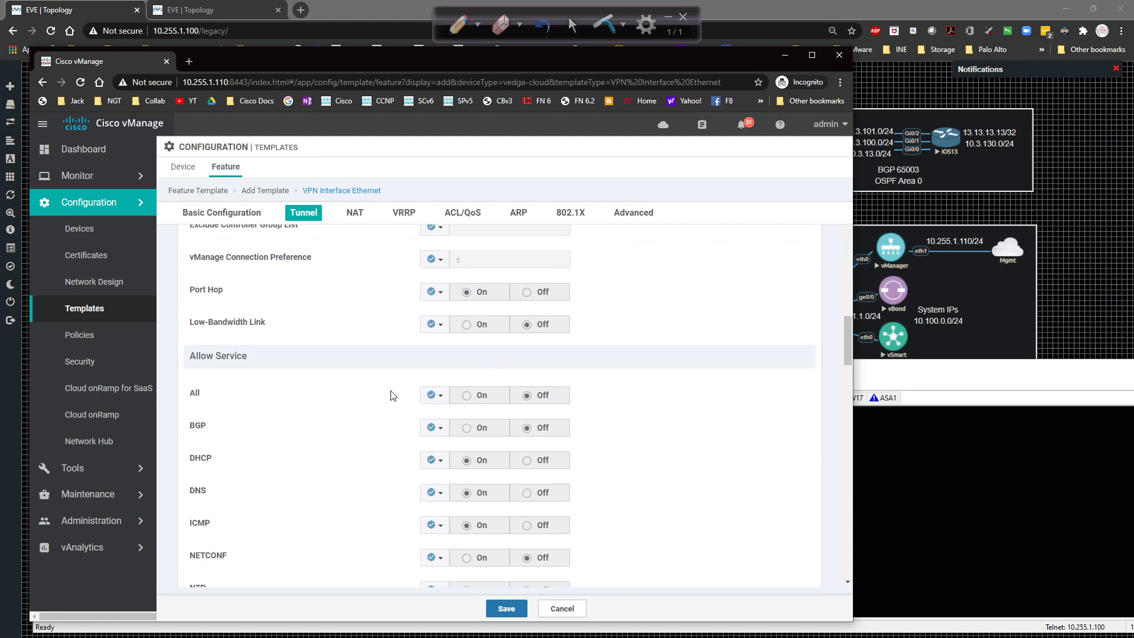
pyautogui.click(433, 394)
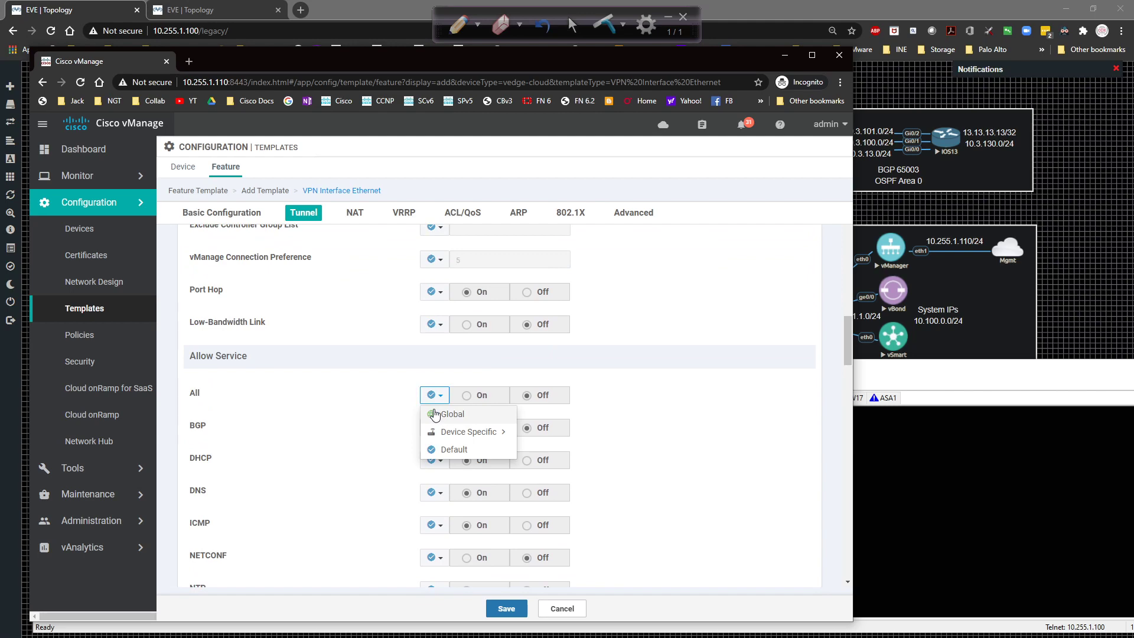
pyautogui.click(435, 414)
pyautogui.click(466, 395)
# Save the G0/0 interface template and widen the Name column in the template list.
pyautogui.scroll(-2, 593, 418)
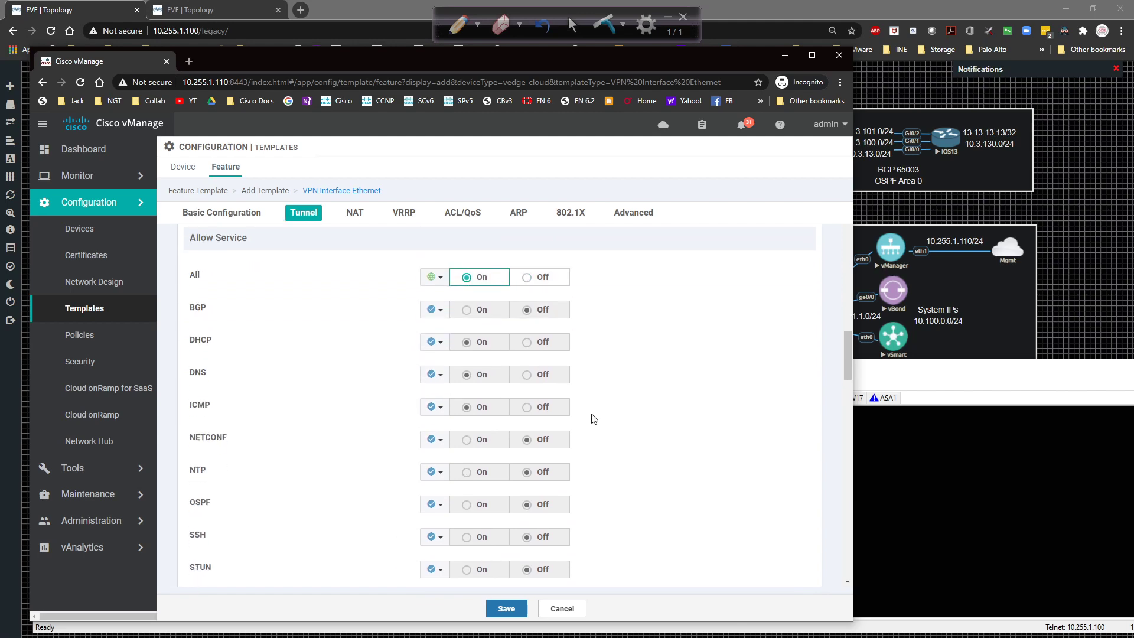
pyautogui.scroll(-6, 593, 418)
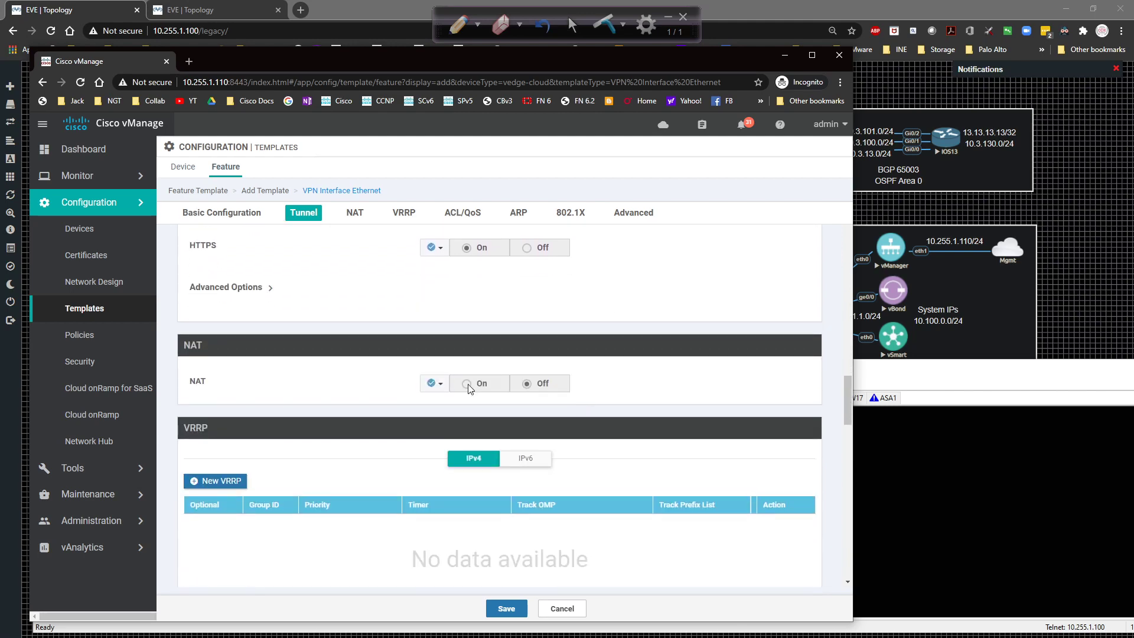
pyautogui.scroll(-4, 404, 427)
pyautogui.scroll(-4, 395, 425)
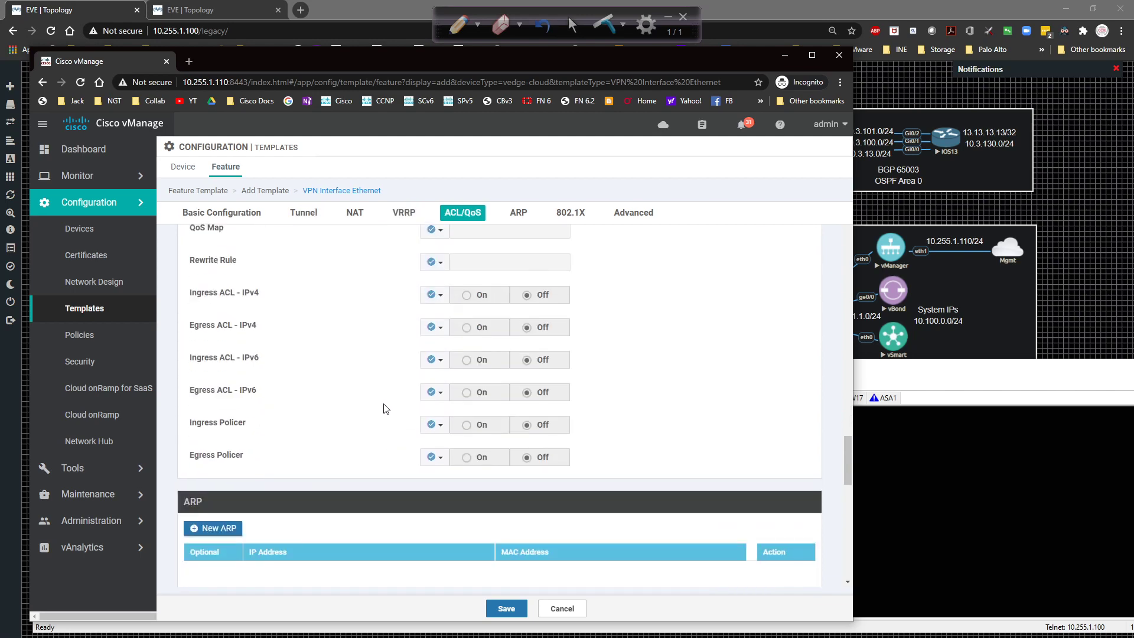
pyautogui.scroll(-10, 385, 413)
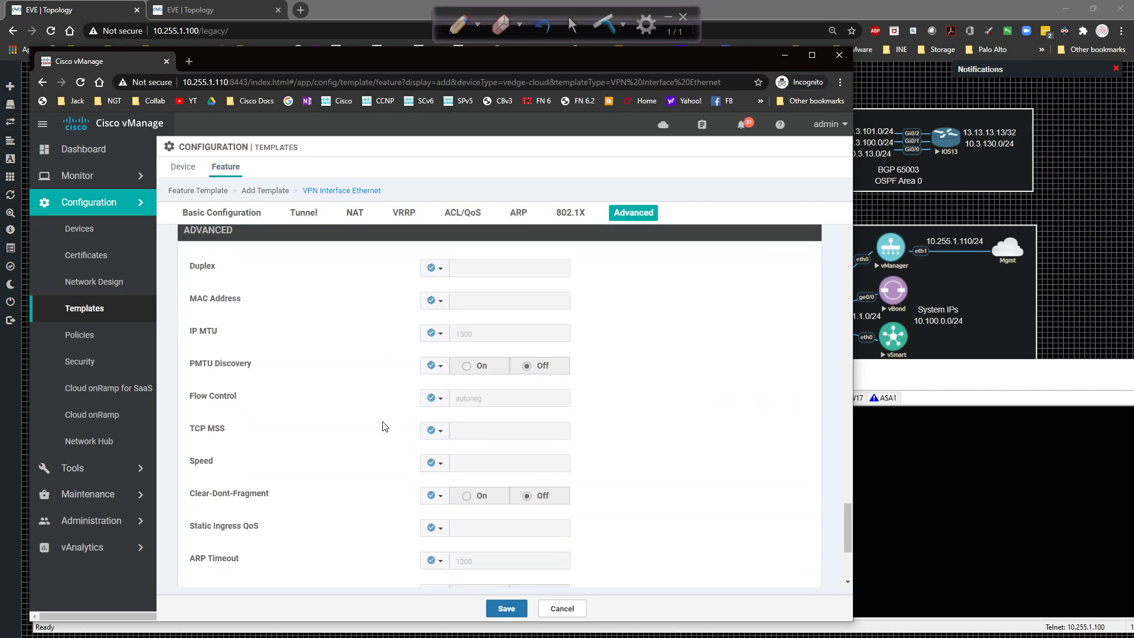
pyautogui.scroll(-3, 383, 425)
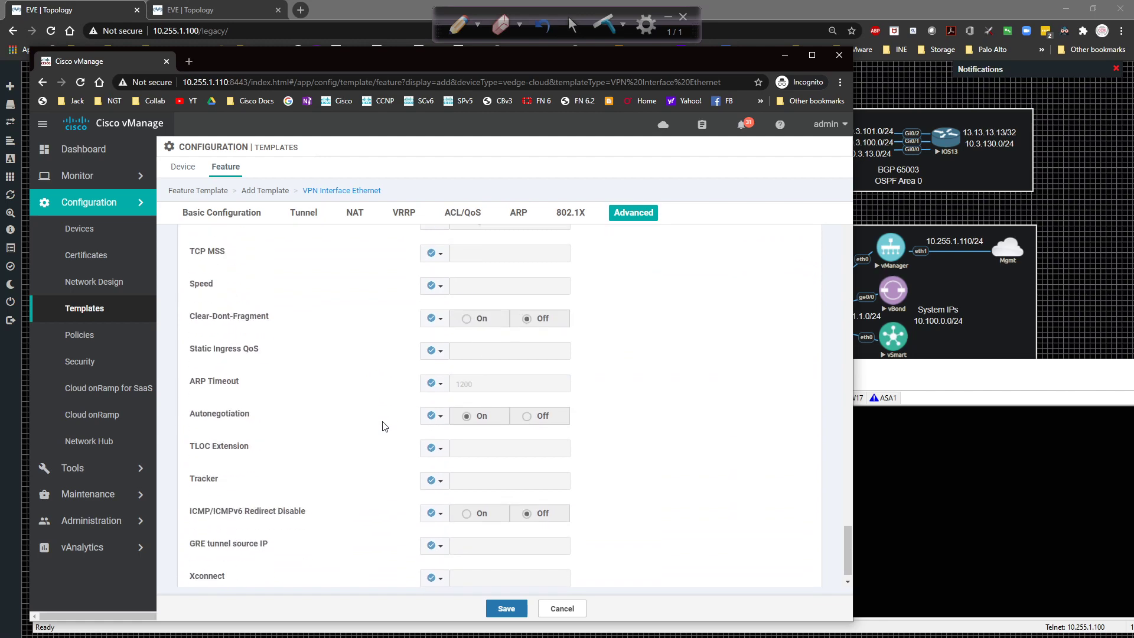
pyautogui.click(506, 608)
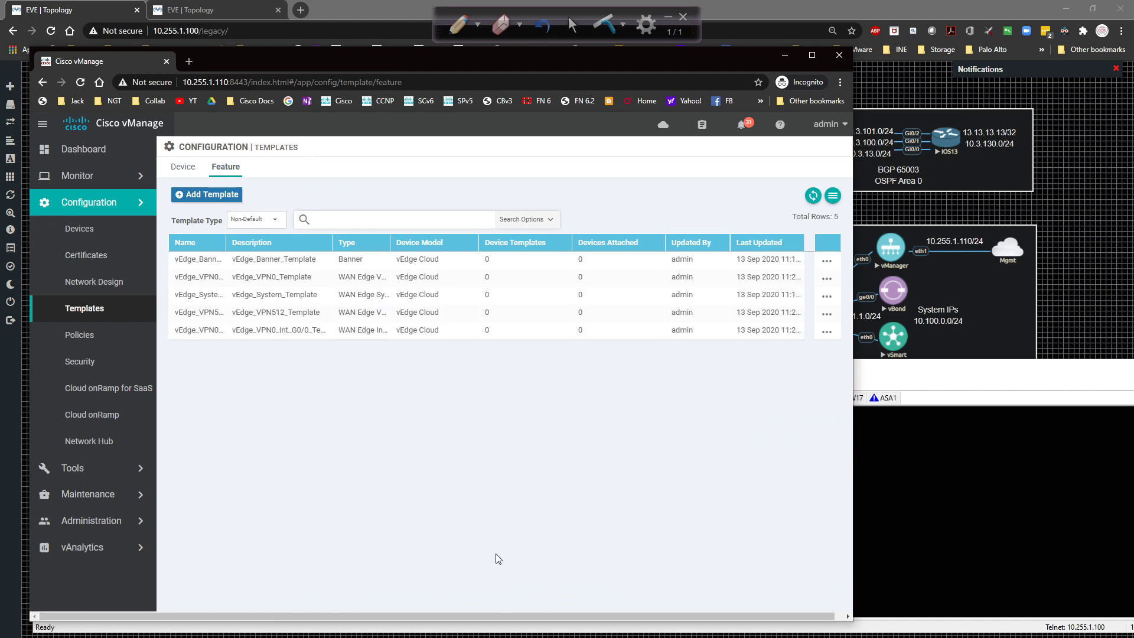
pyautogui.moveTo(226, 240); pyautogui.dragTo(306, 235)
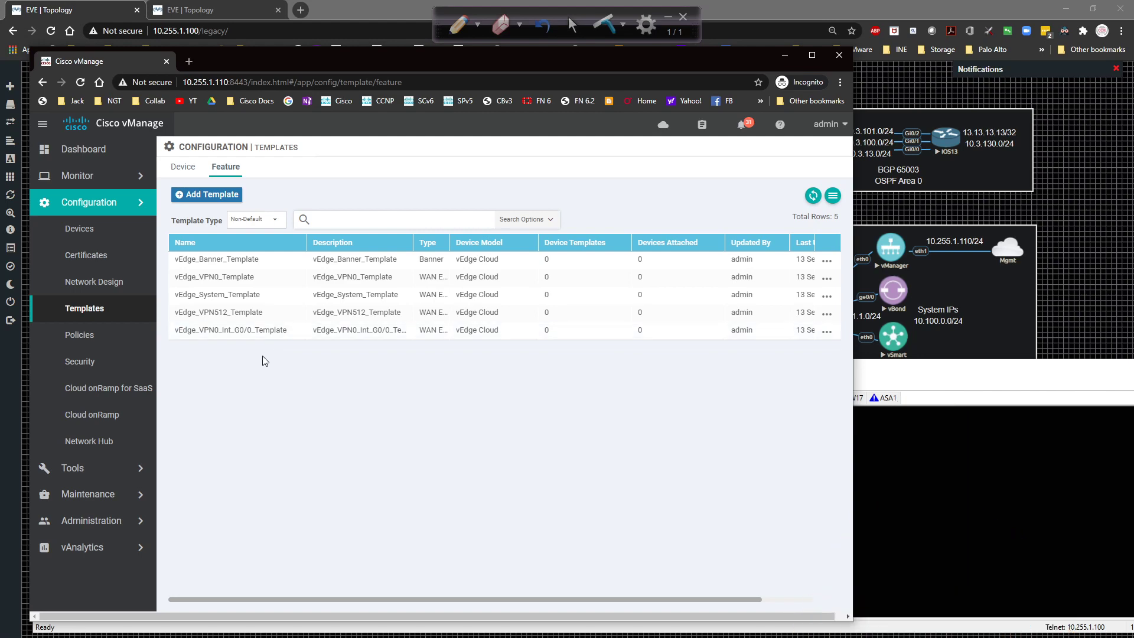
pyautogui.click(826, 331)
# Copy the G0/0 template as vEdge_VPN0_Int_G0/1_Template with matching description and open it for editing.
pyautogui.click(762, 416)
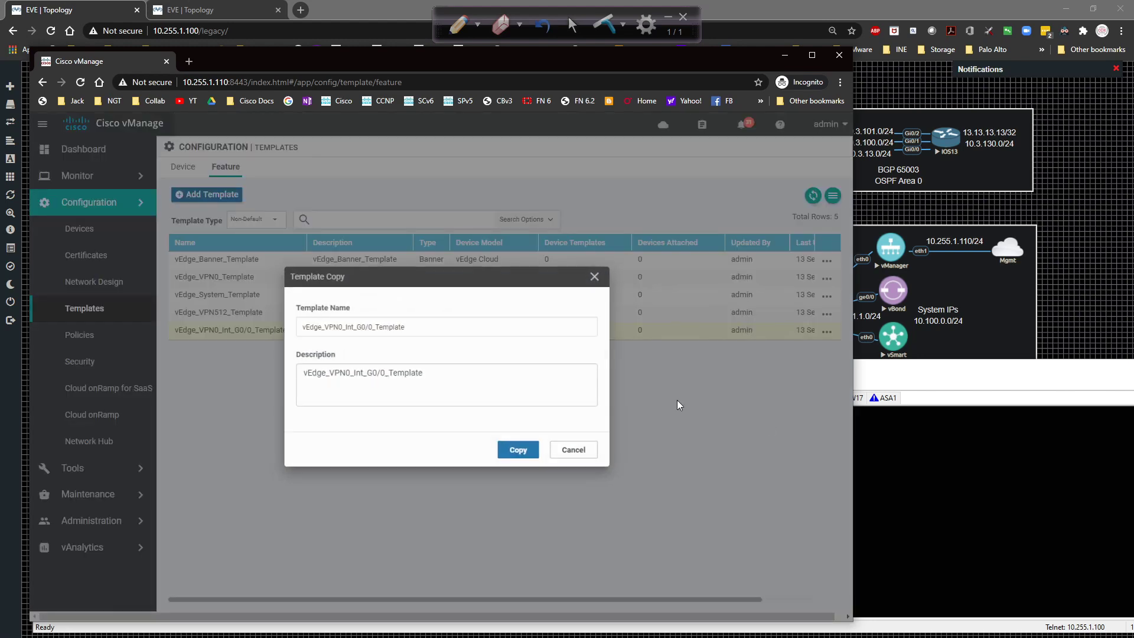
pyautogui.click(368, 327)
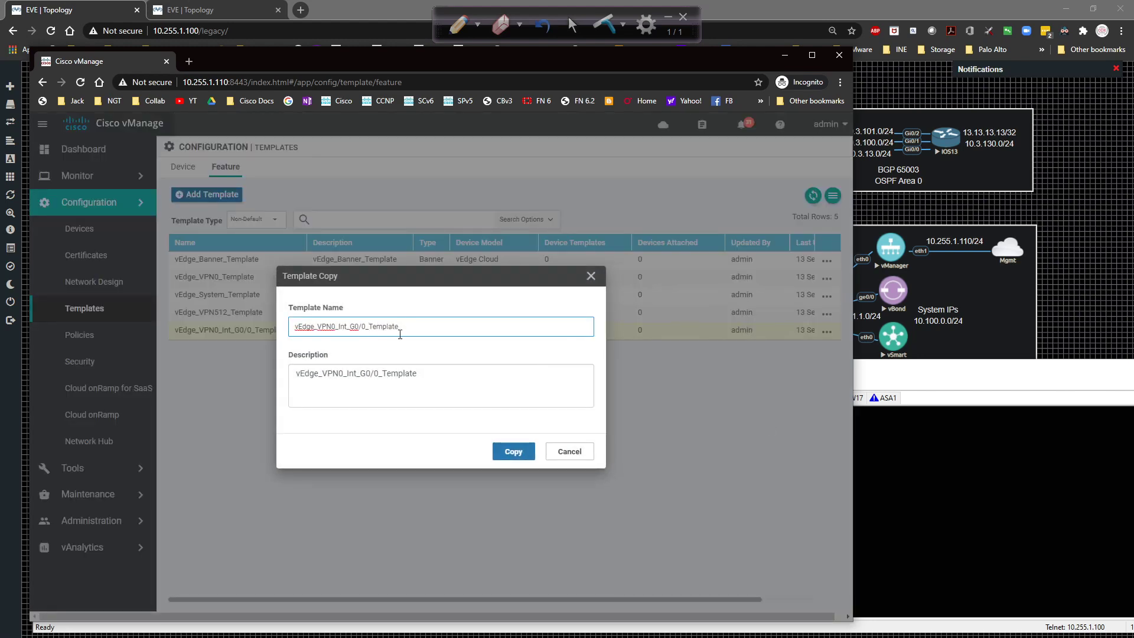
pyautogui.press('BackSpace')
pyautogui.write('1')
pyautogui.click(378, 374)
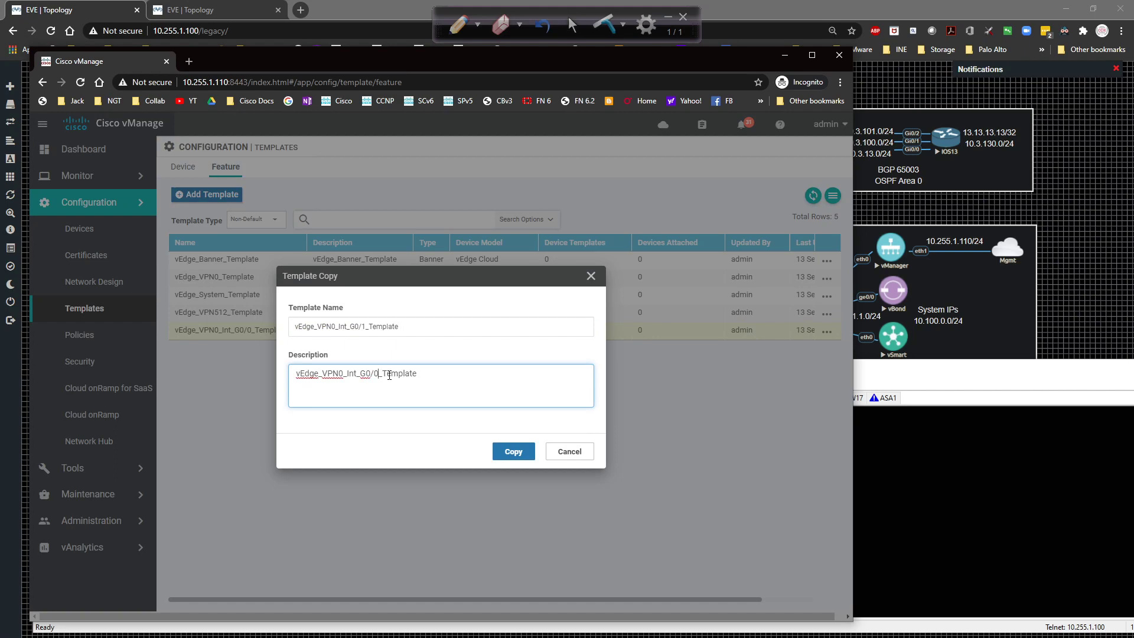
pyautogui.click(509, 453)
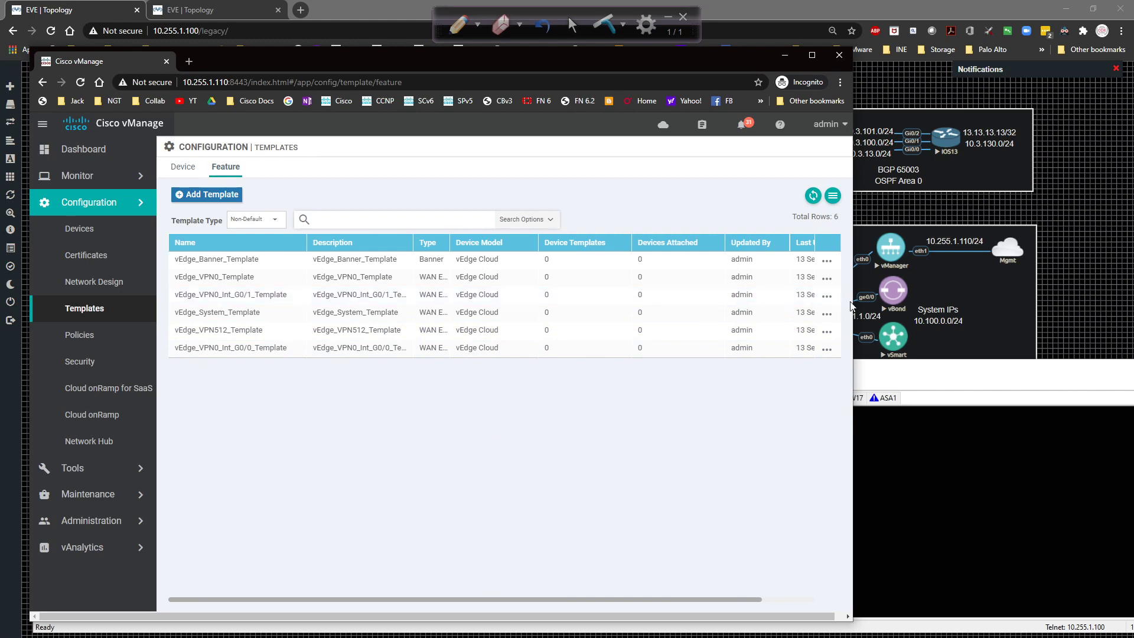
pyautogui.click(827, 296)
pyautogui.click(804, 337)
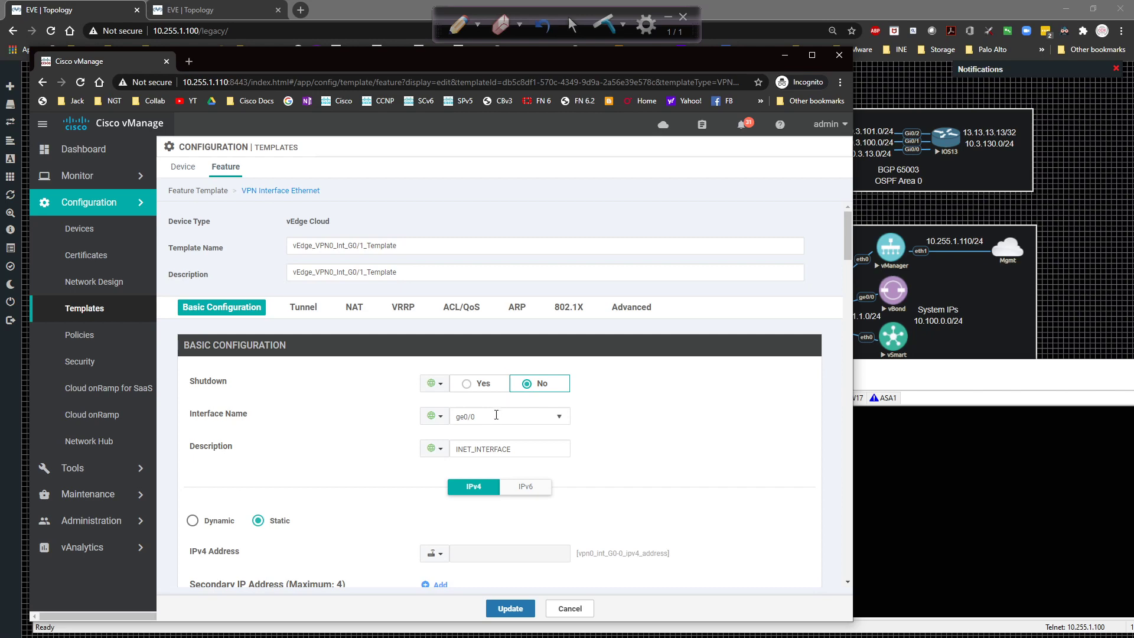
# Change the interface name to ge0/1 and edit its description to the MPLS one.
pyautogui.click(496, 415)
pyautogui.press('BackSpace')
pyautogui.write('1')
pyautogui.press('Tab')
pyautogui.write('MPL')
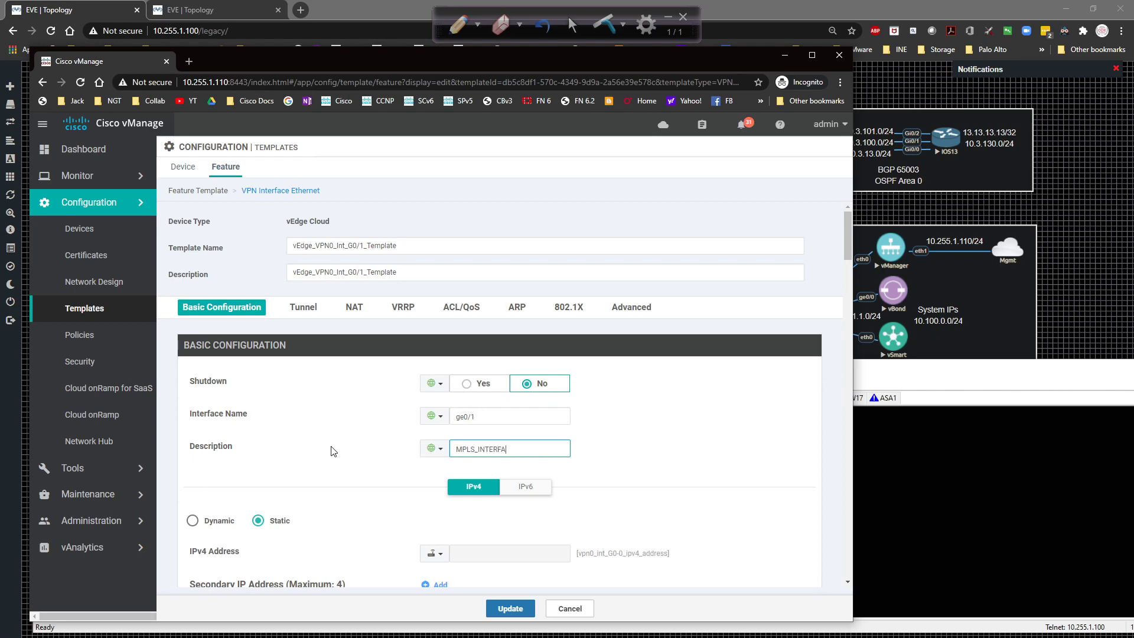
pyautogui.click(762, 490)
# Rename the IPv4 address device variable key to use G0-1.
pyautogui.scroll(-2, 679, 491)
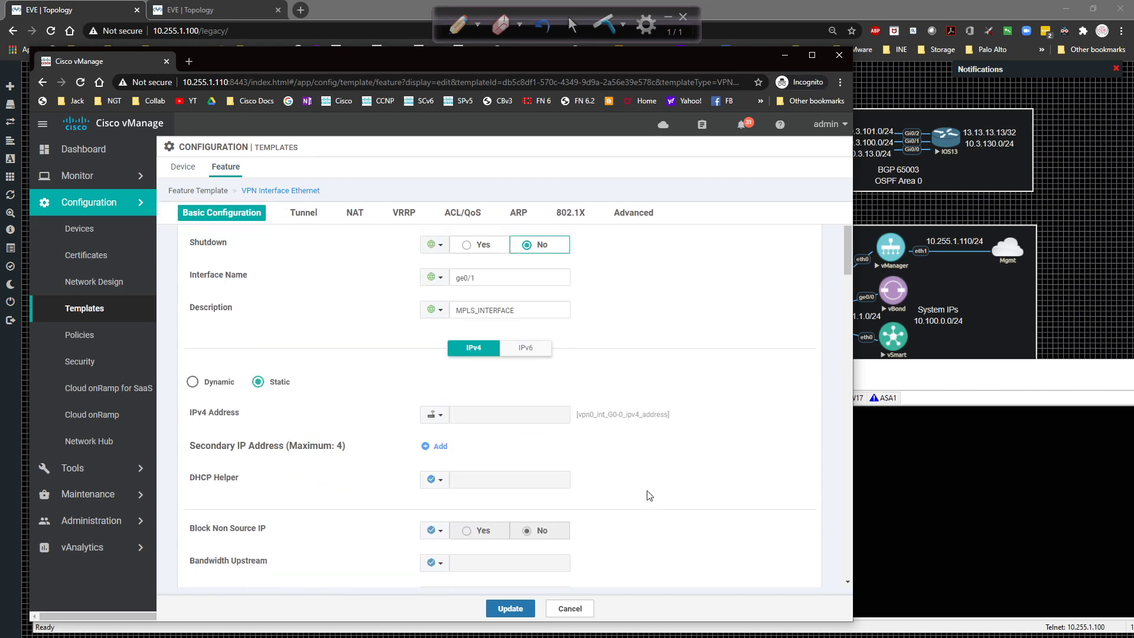
pyautogui.click(436, 413)
pyautogui.moveTo(499, 449)
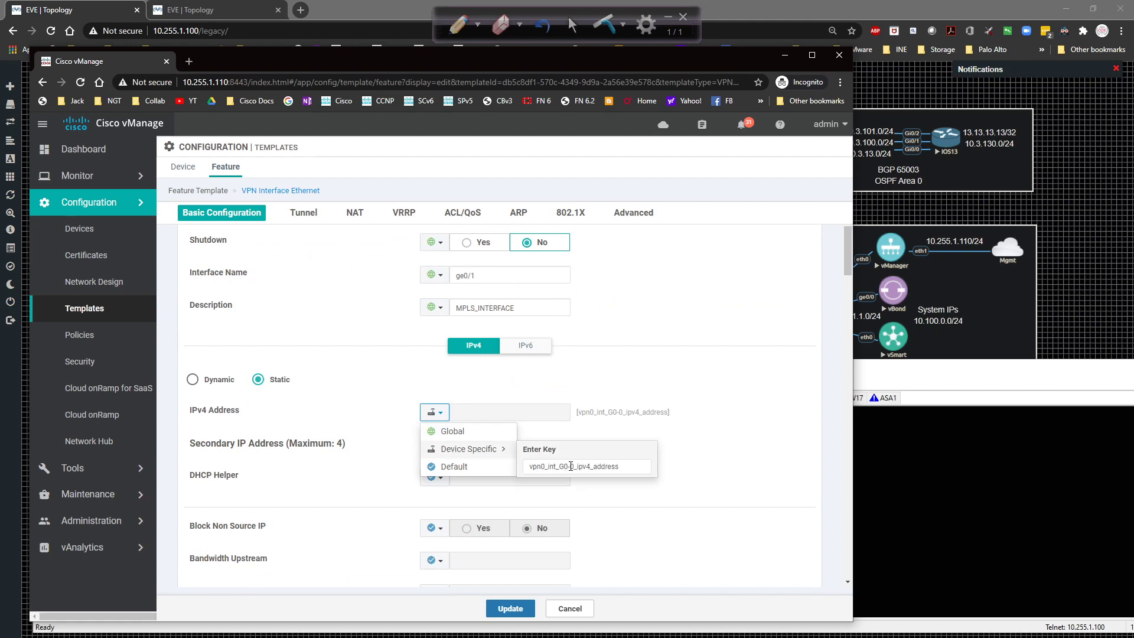
pyautogui.click(571, 466)
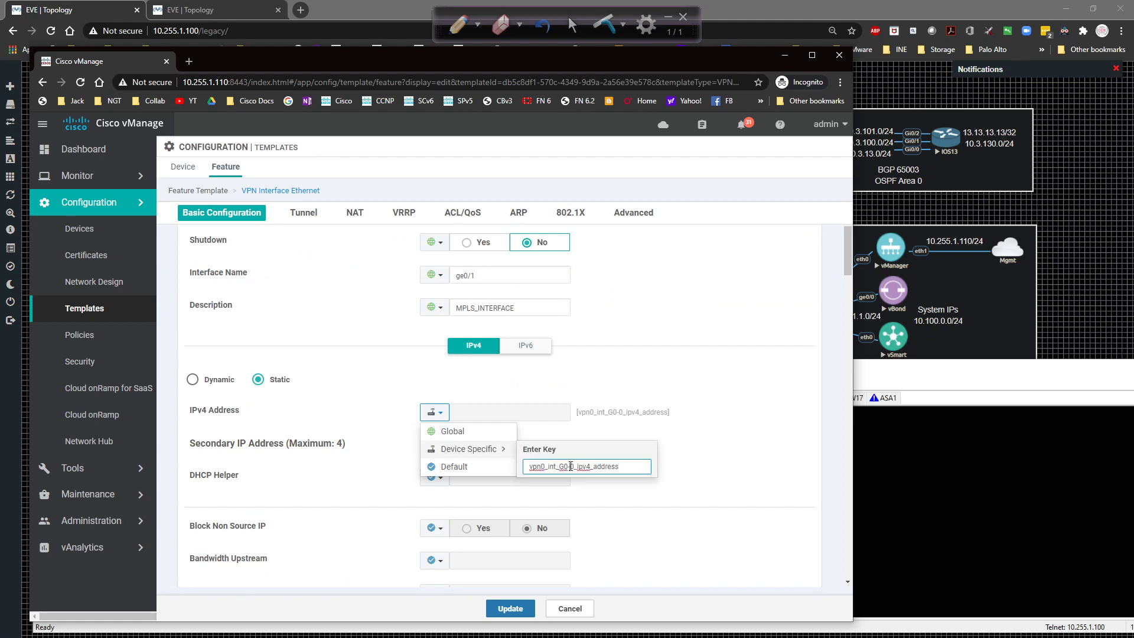
pyautogui.click(667, 453)
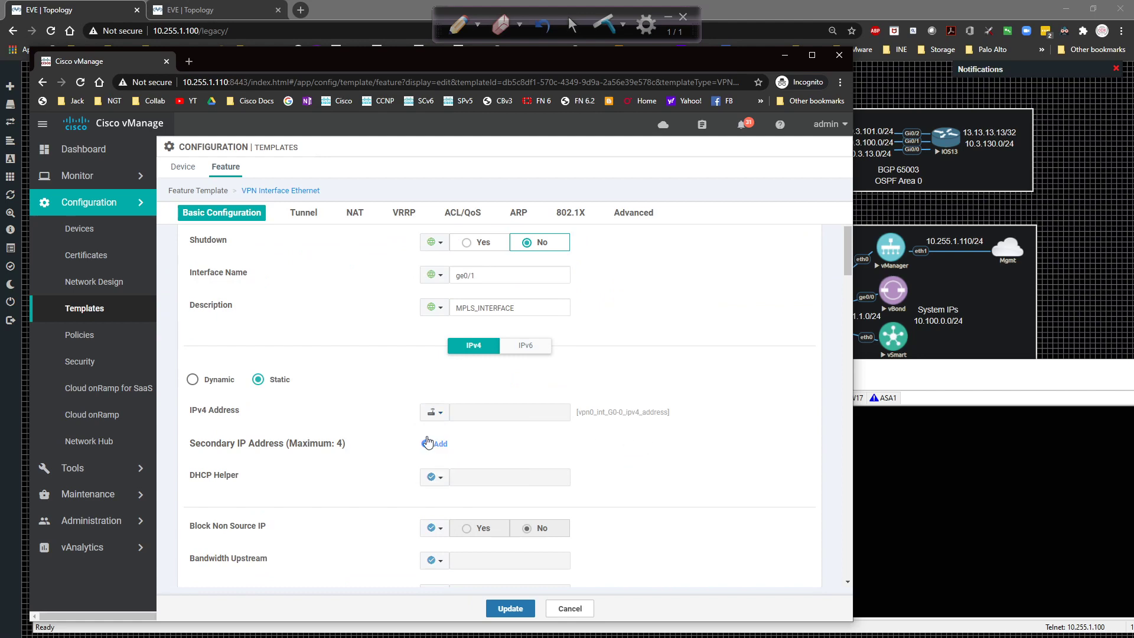
pyautogui.click(432, 416)
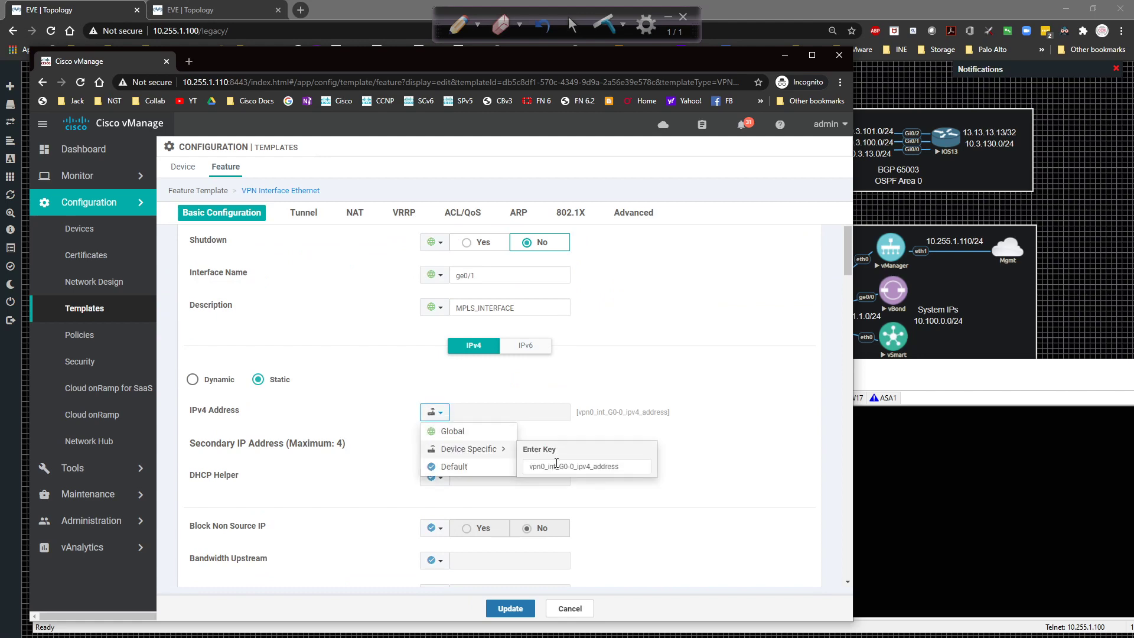
pyautogui.click(573, 465)
pyautogui.click(632, 429)
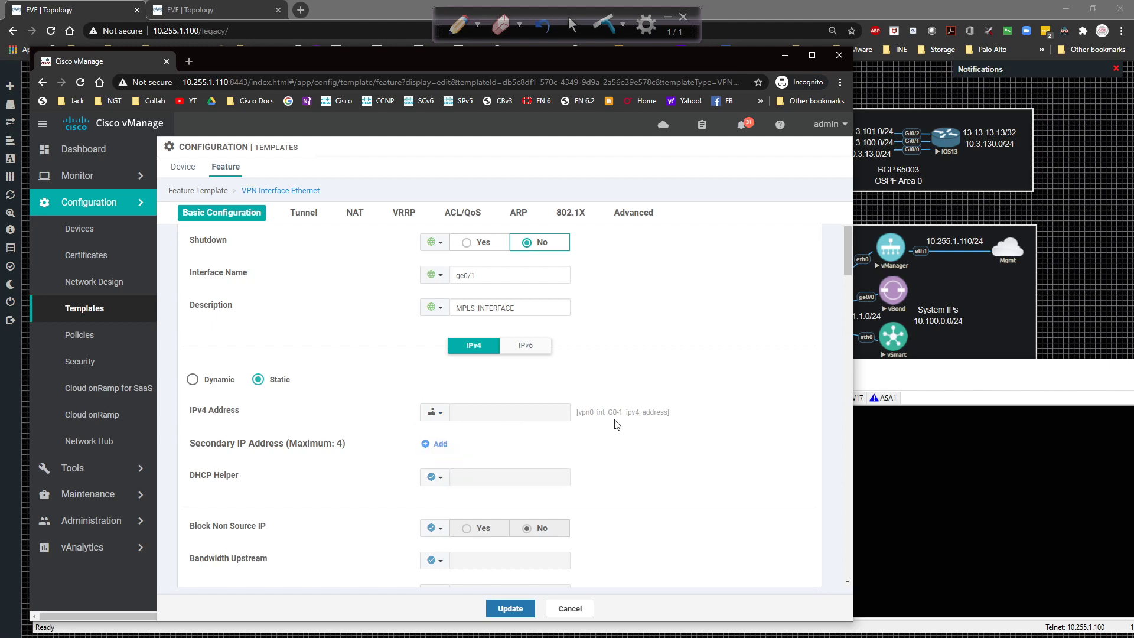
# Set the tunnel colour to mpls and save the G0/1 template.
pyautogui.scroll(-6, 622, 424)
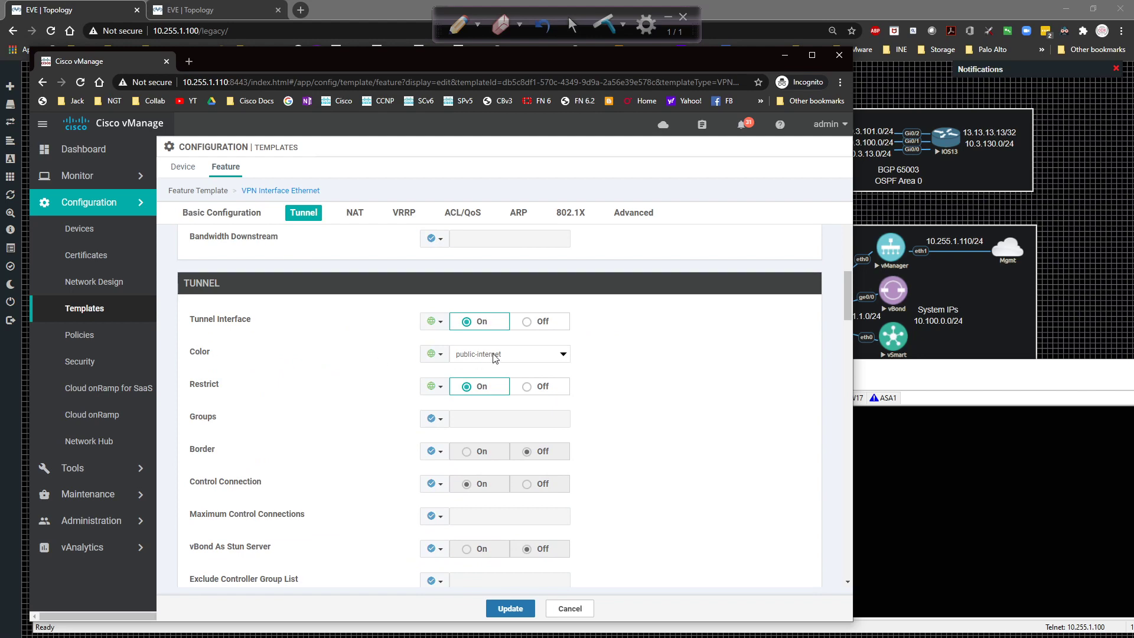
pyautogui.click(495, 358)
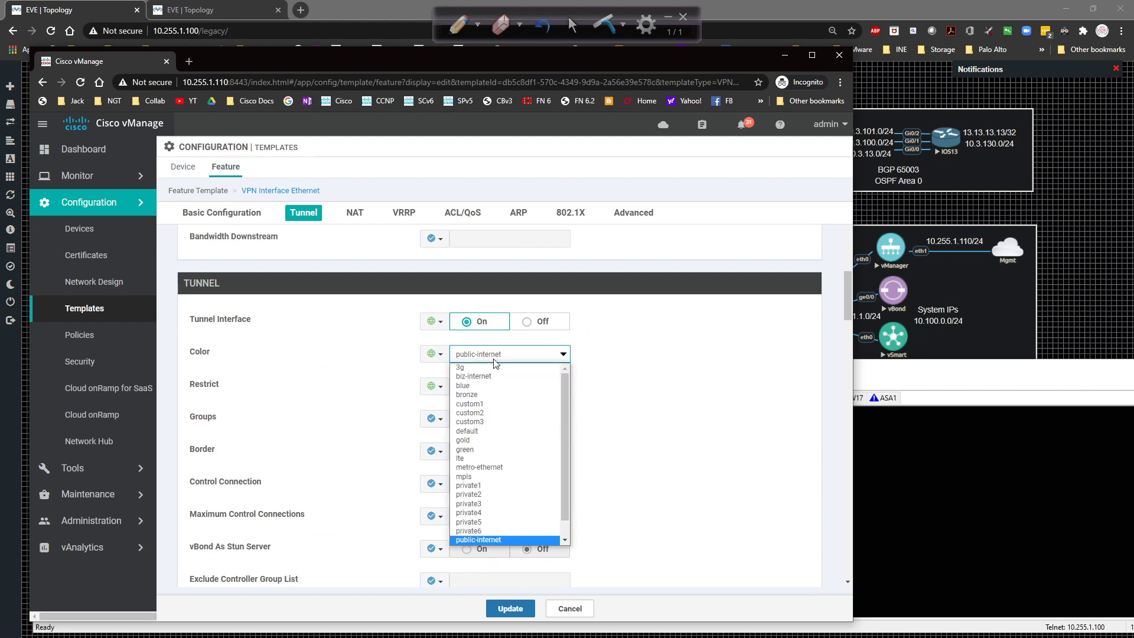
pyautogui.click(481, 476)
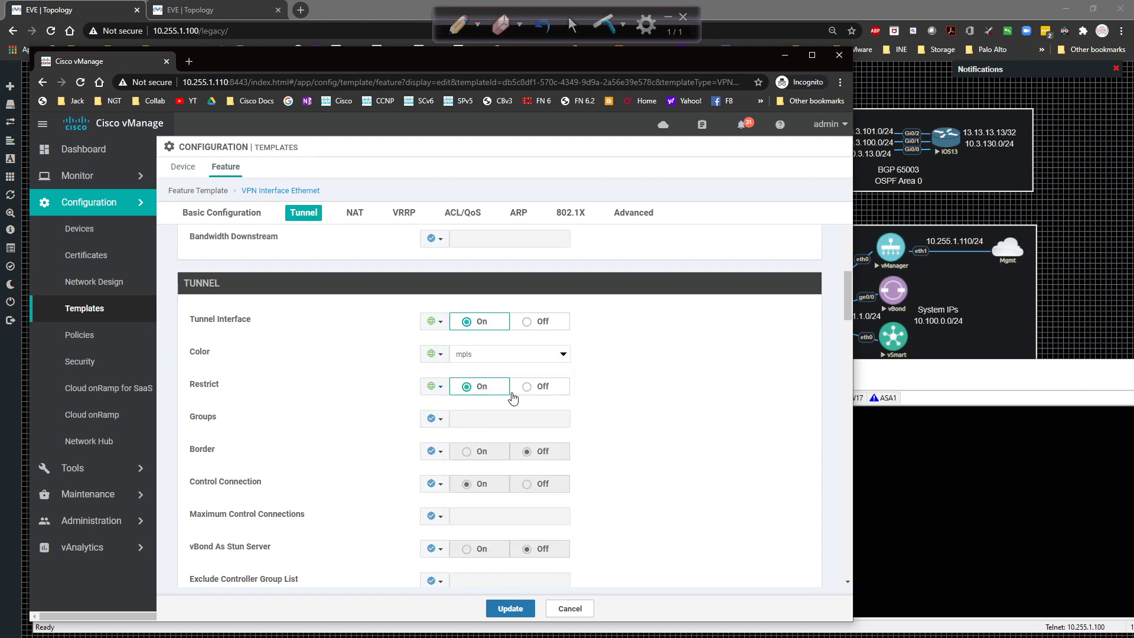
pyautogui.scroll(-2, 587, 402)
pyautogui.scroll(-4, 589, 404)
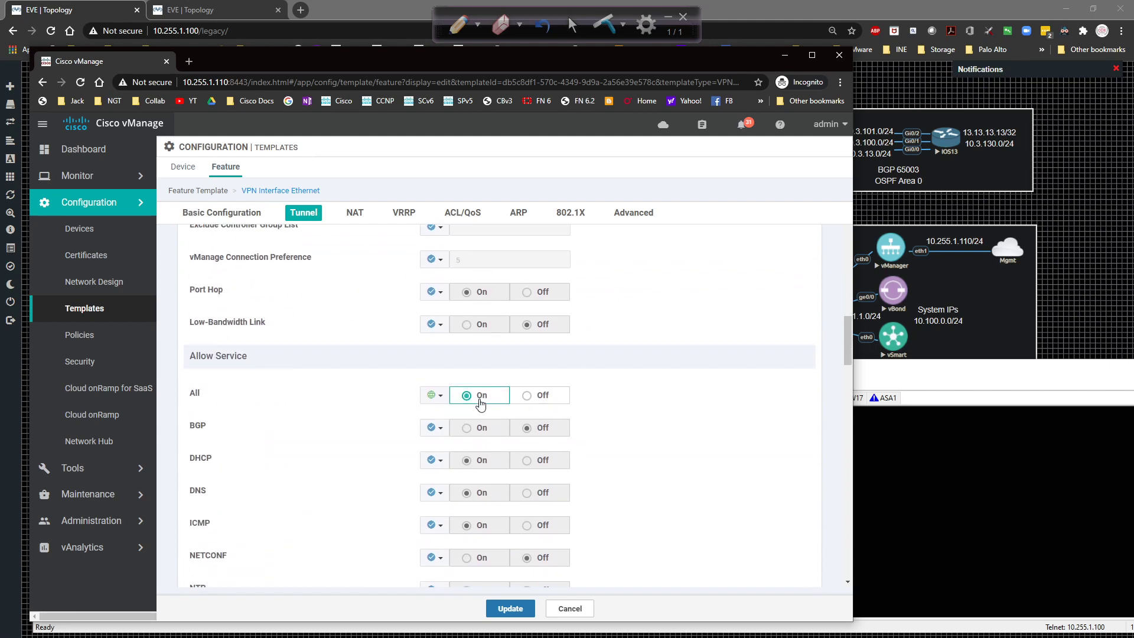
pyautogui.scroll(-17, 480, 403)
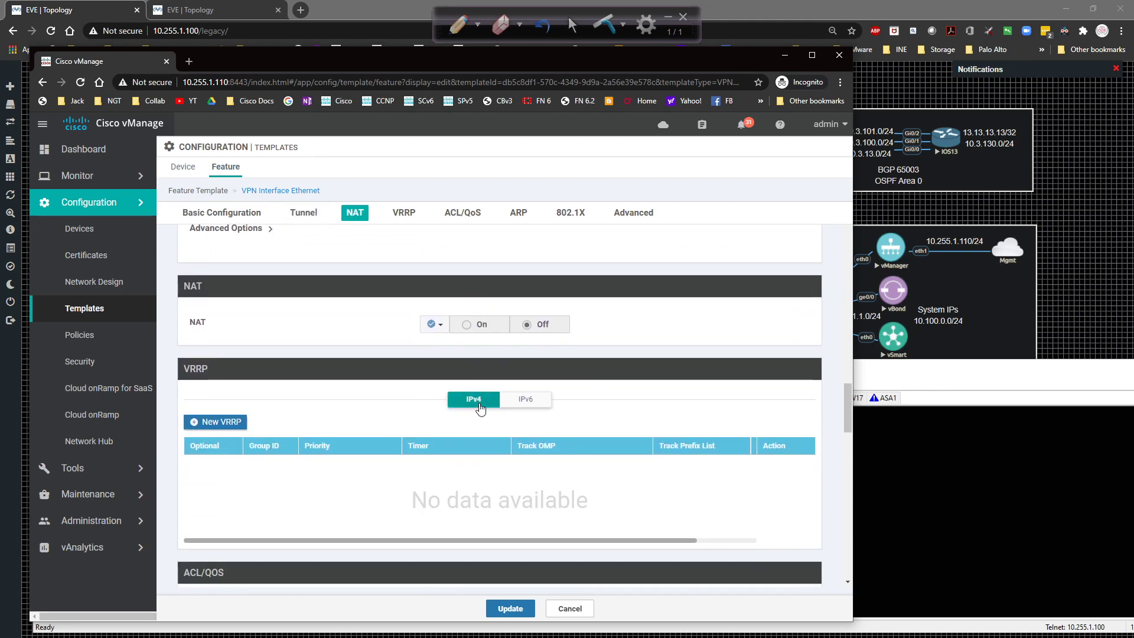
pyautogui.scroll(-12, 478, 405)
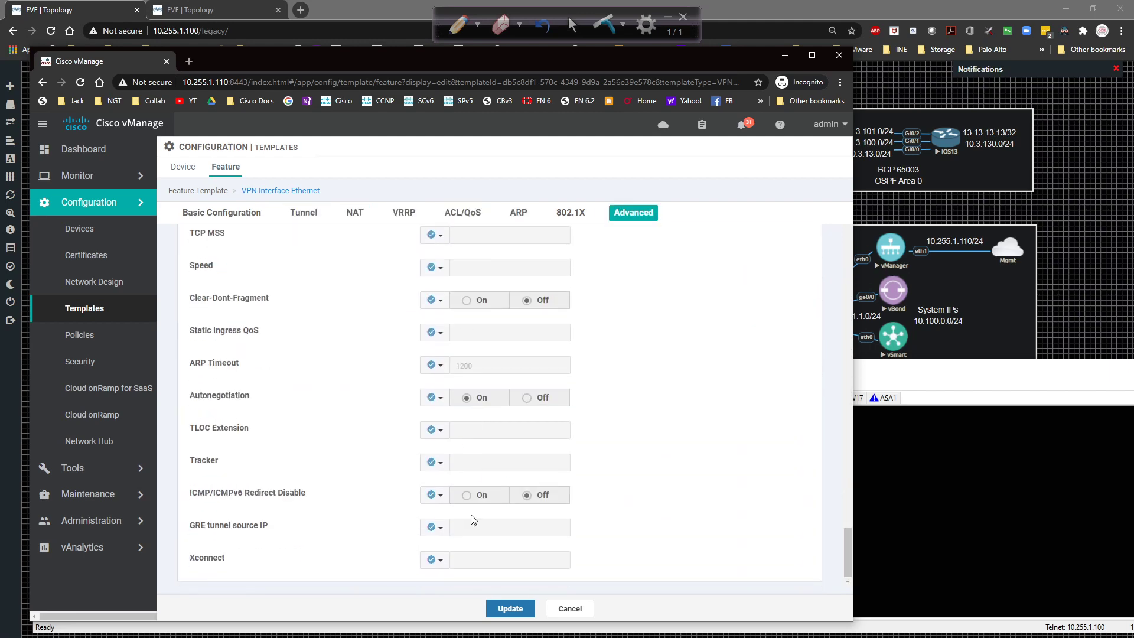
pyautogui.click(498, 608)
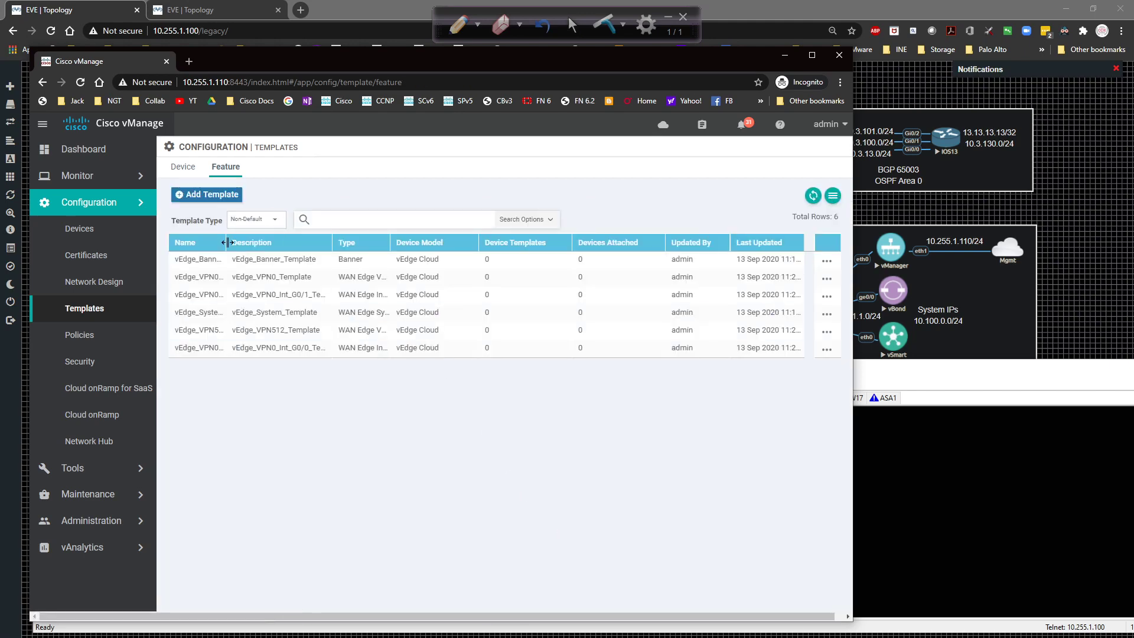
# Sort the template list by name and start a vEdge Cloud VPN Interface Ethernet template.
pyautogui.moveTo(226, 242); pyautogui.dragTo(346, 243)
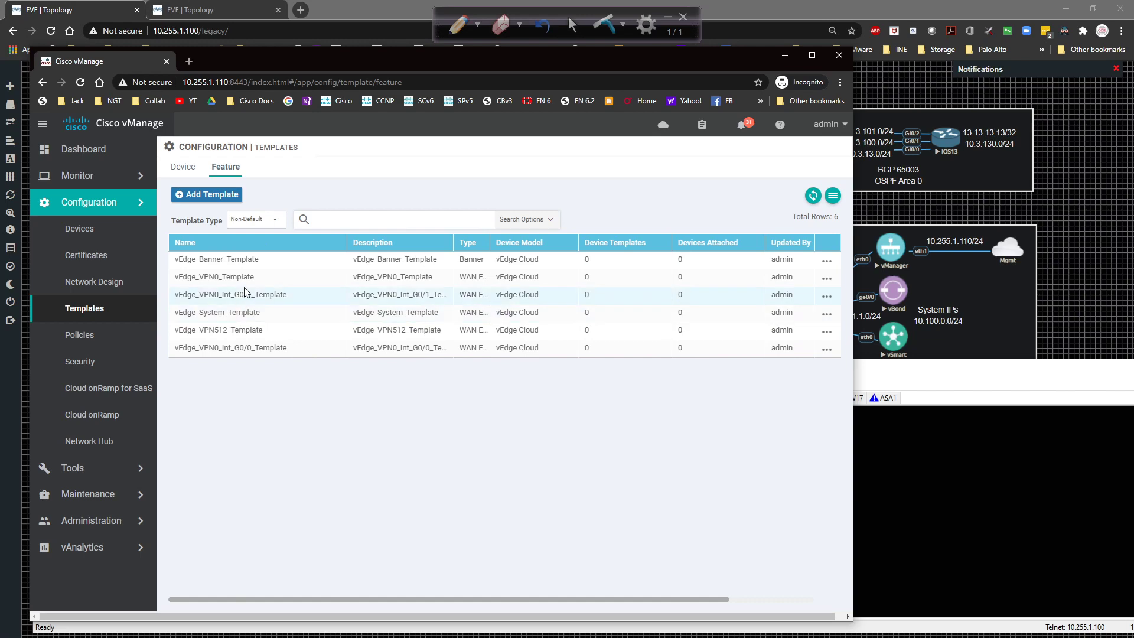
pyautogui.click(236, 245)
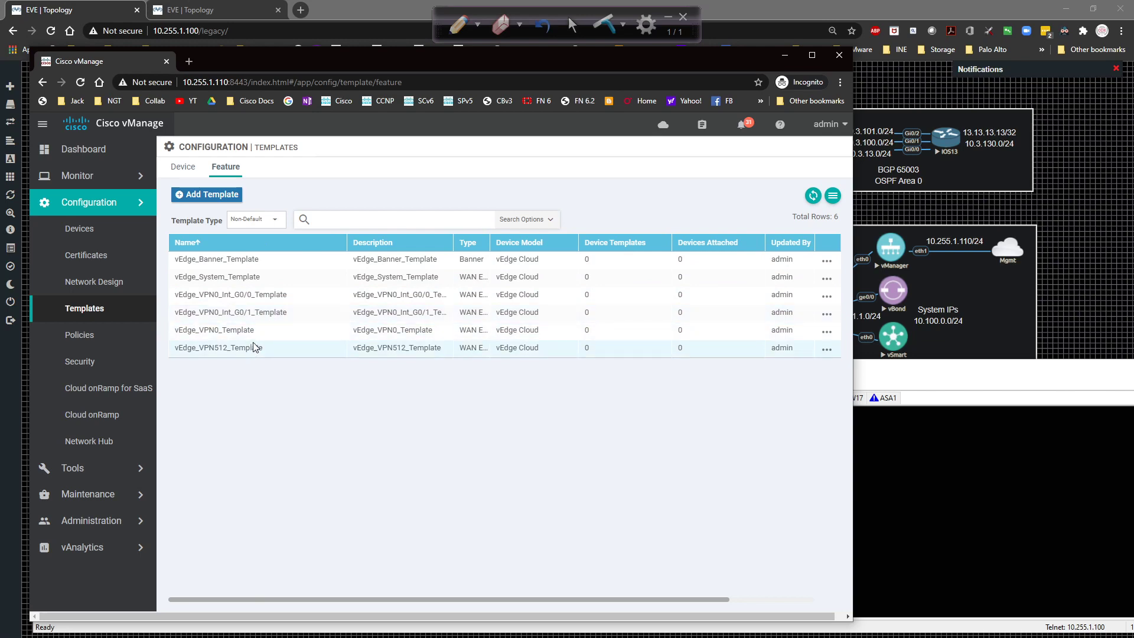
pyautogui.click(197, 195)
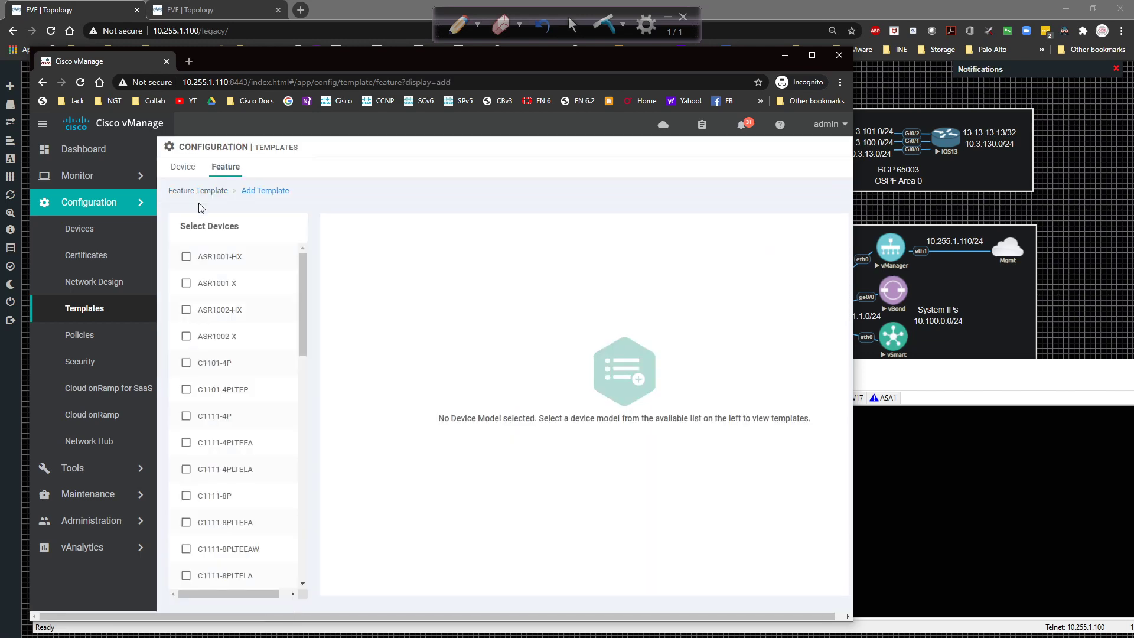
pyautogui.scroll(-13, 274, 325)
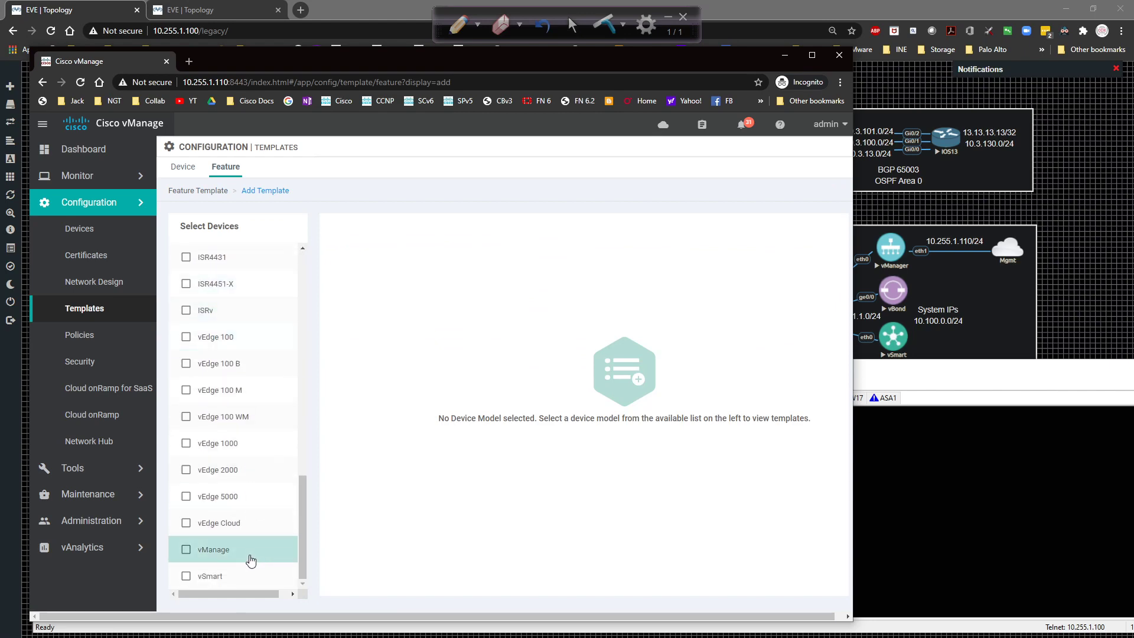
pyautogui.click(241, 528)
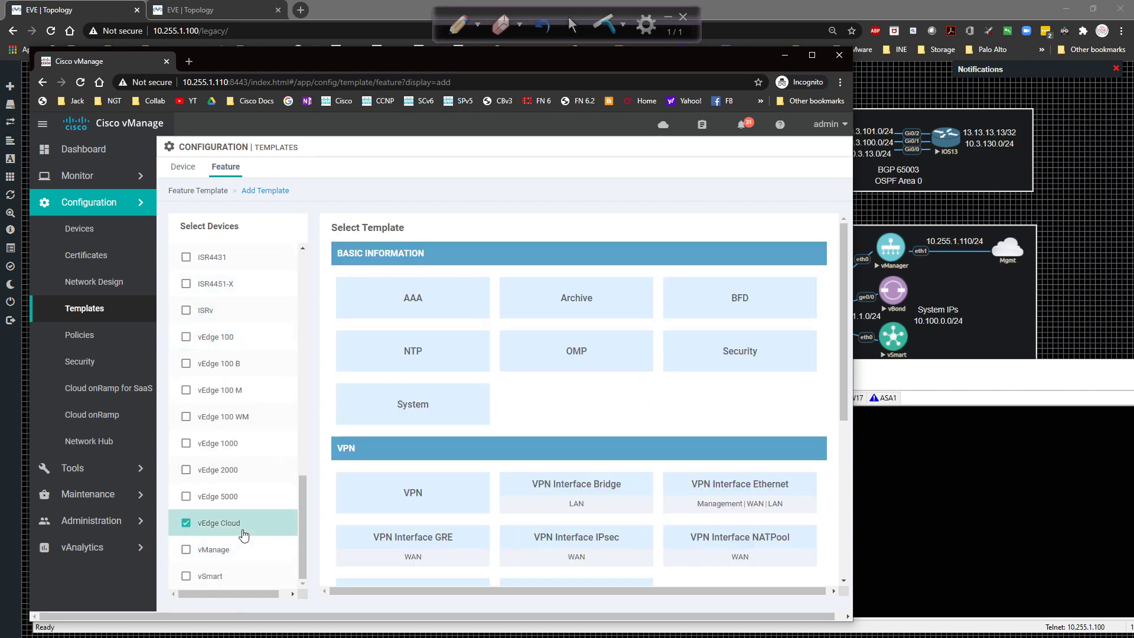
pyautogui.click(688, 486)
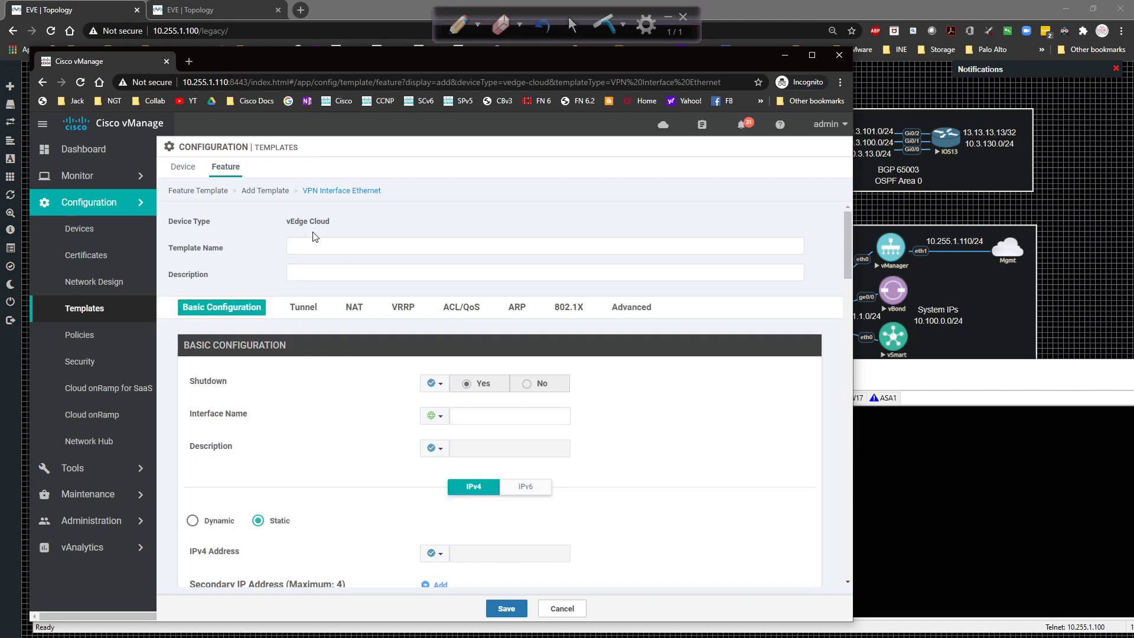
# Name the template vEdge_VPN512_Int_Eth0 and reuse that name as its description.
pyautogui.click(311, 244)
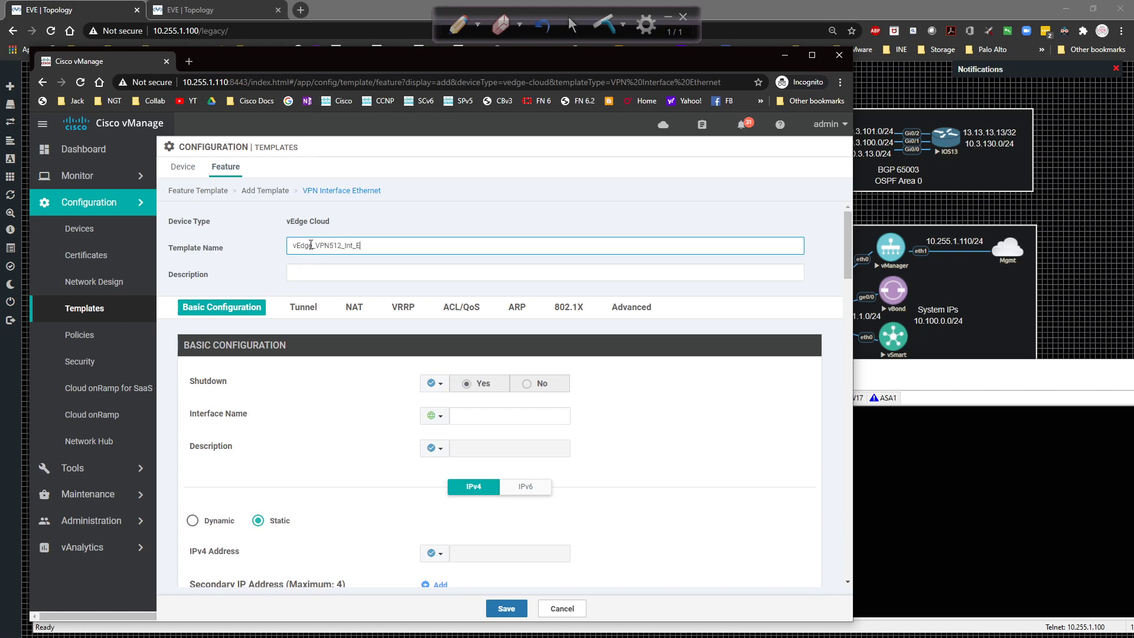
pyautogui.doubleClick(310, 244)
pyautogui.hotkey('ctrl', 'c')
pyautogui.press('Tab')
pyautogui.hotkey('ctrl', 'v')
pyautogui.click(349, 463)
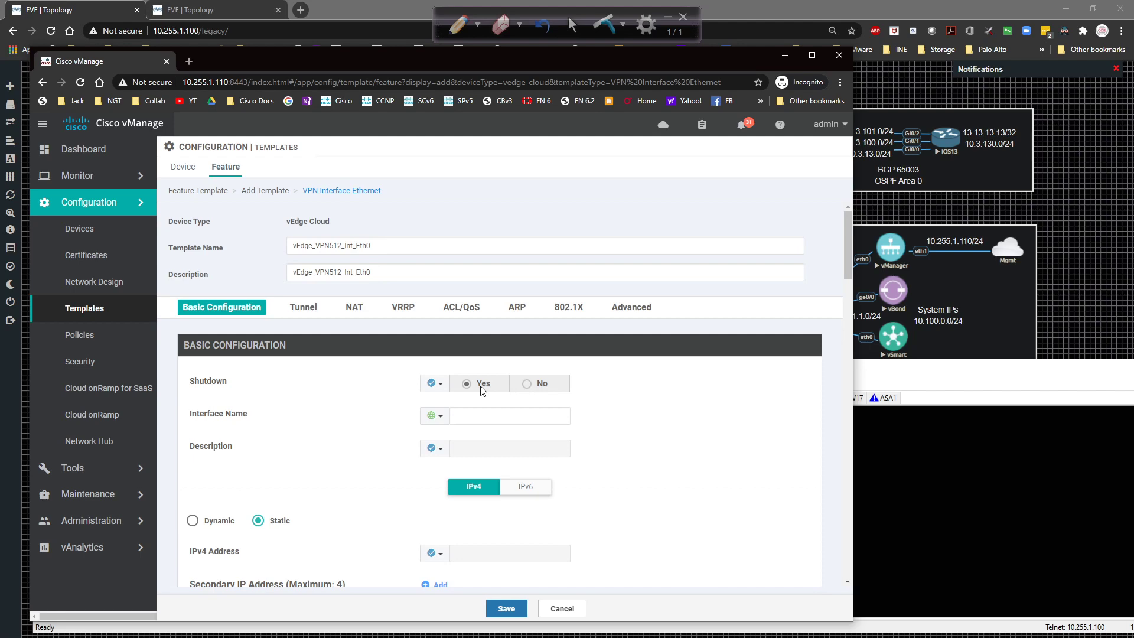
pyautogui.scroll(-3, 314, 429)
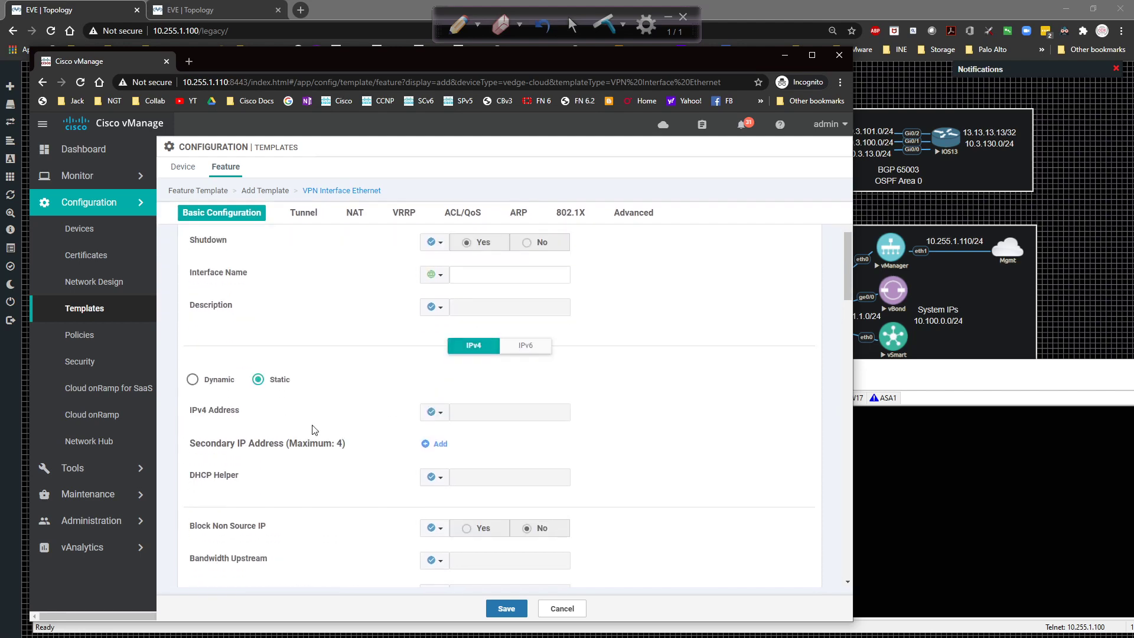
pyautogui.click(432, 412)
pyautogui.click(406, 426)
pyautogui.scroll(-3, 401, 424)
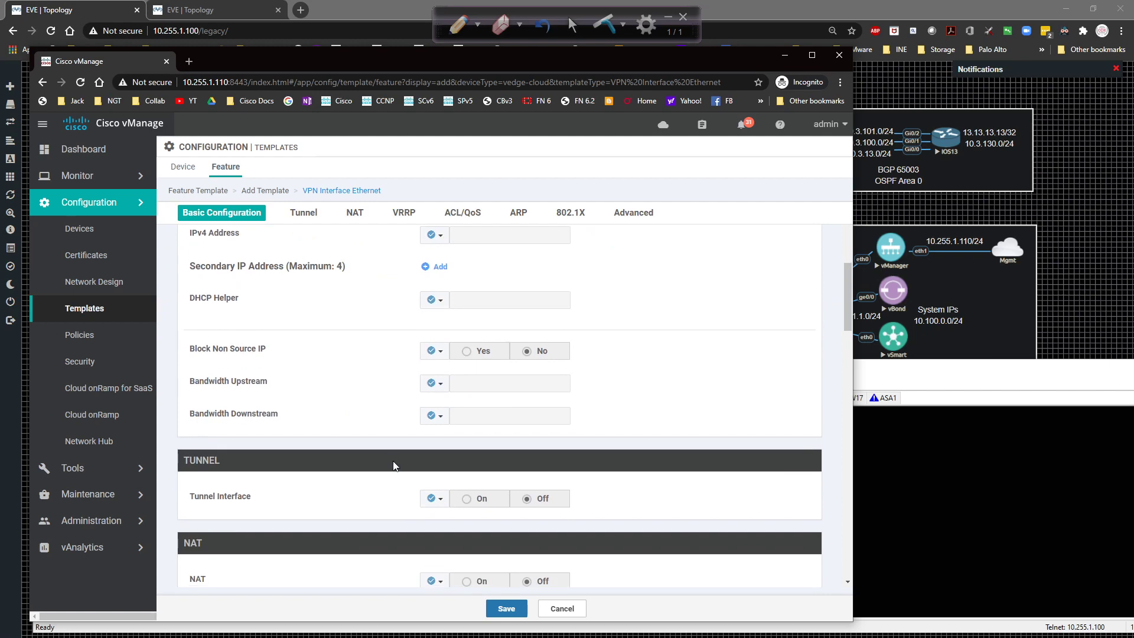
pyautogui.scroll(-12, 417, 493)
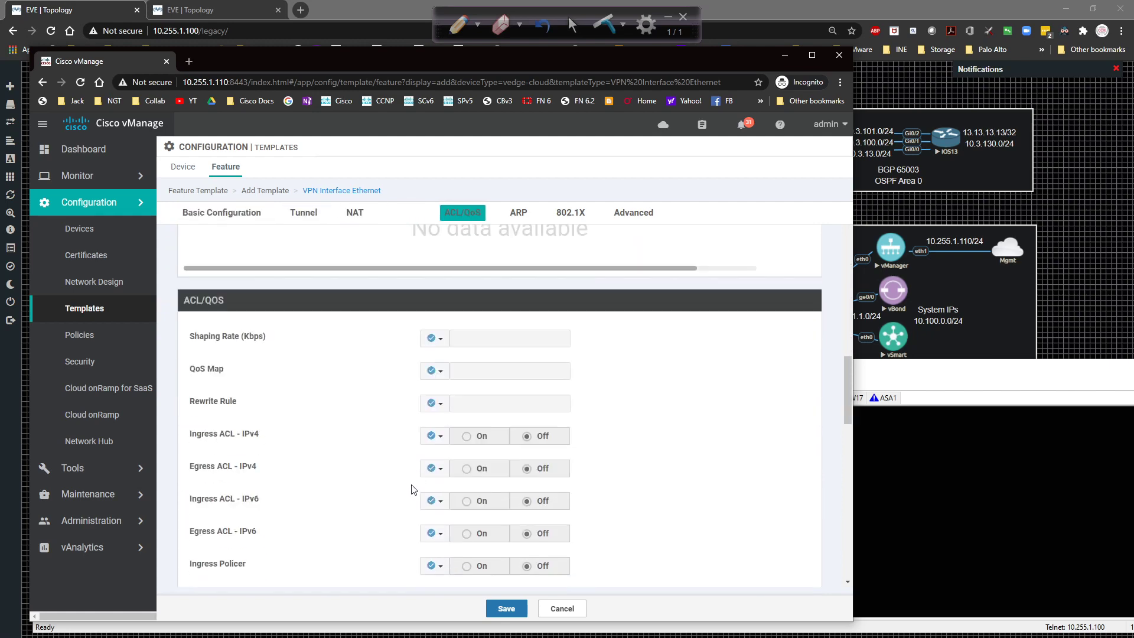
# Set the required interface name to eth0 and save the template.
pyautogui.click(506, 608)
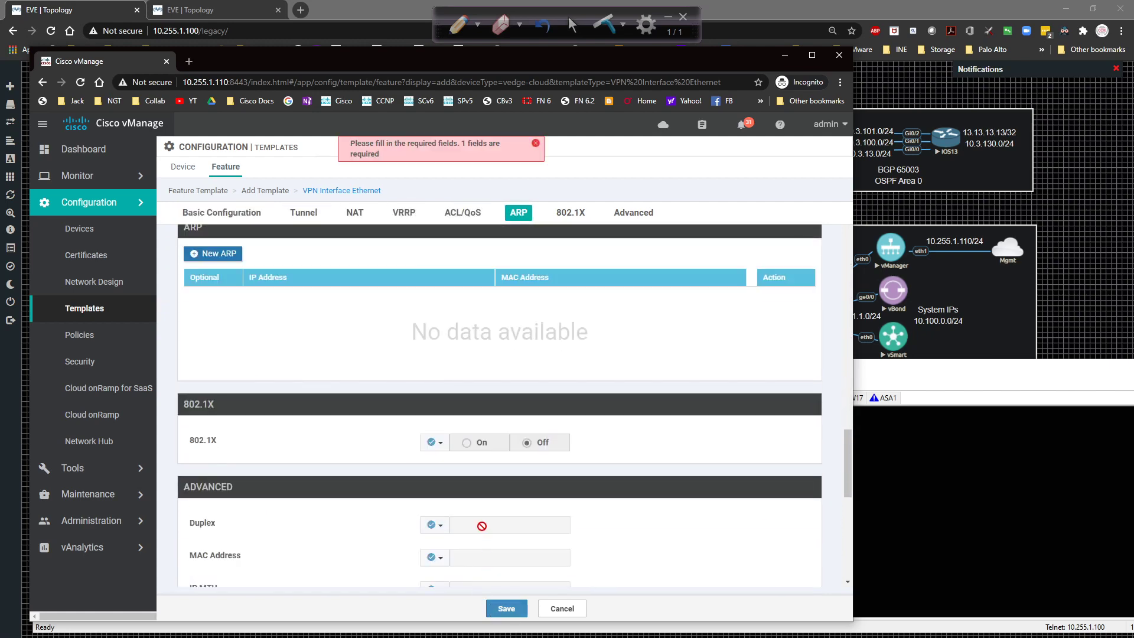
pyautogui.scroll(6, 483, 529)
pyautogui.scroll(10, 483, 529)
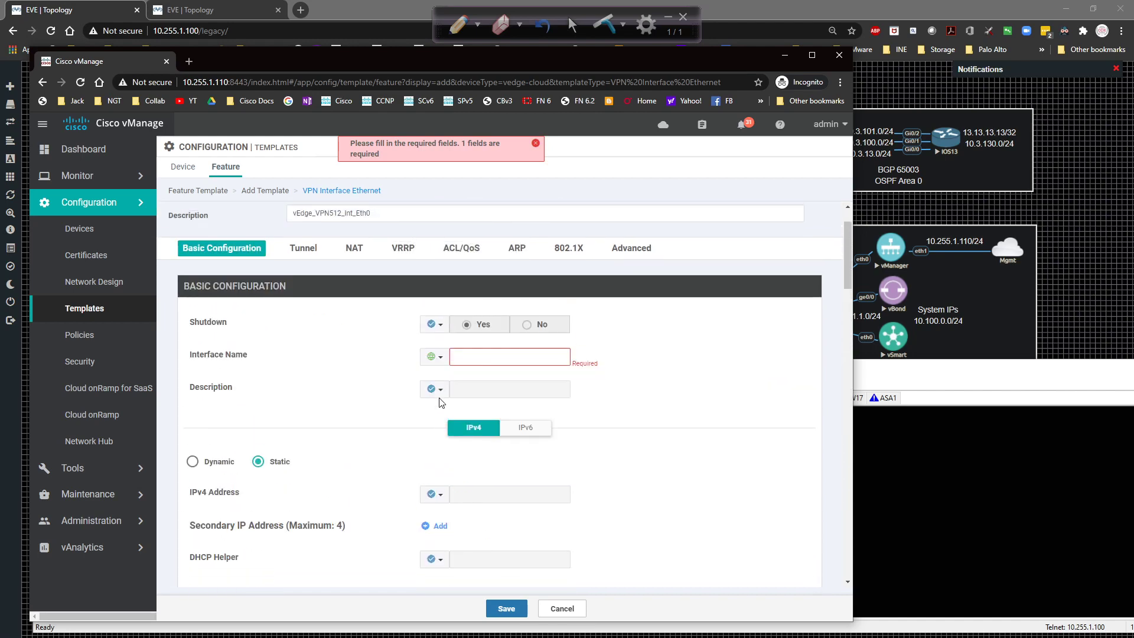
pyautogui.click(470, 359)
pyautogui.write('eth0')
pyautogui.click(536, 145)
pyautogui.click(506, 608)
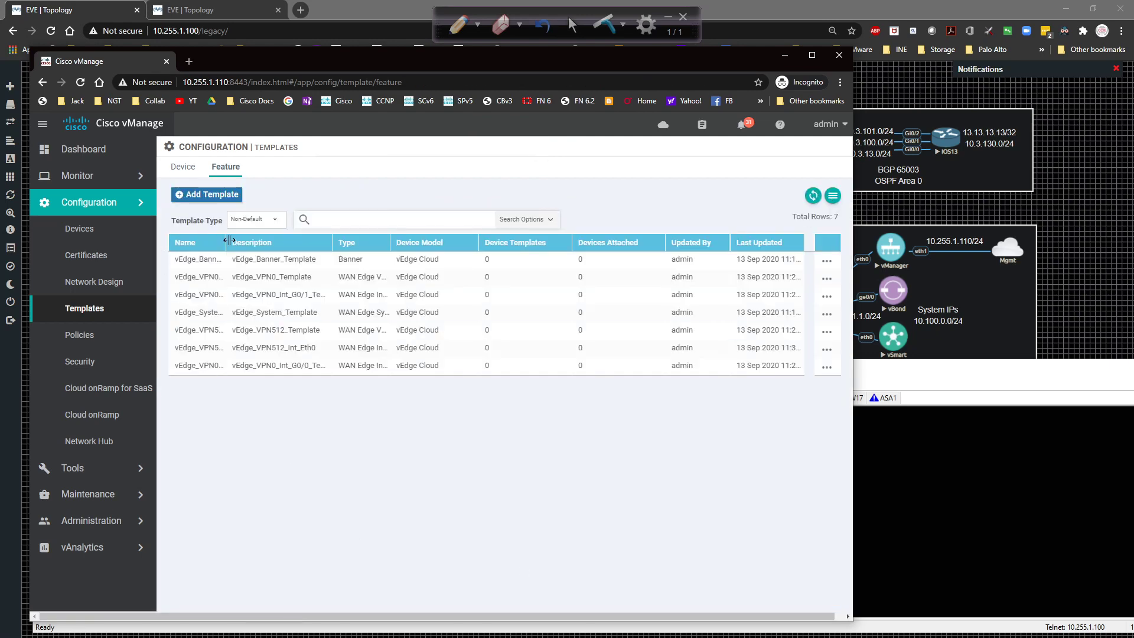
pyautogui.moveTo(226, 240); pyautogui.dragTo(346, 239)
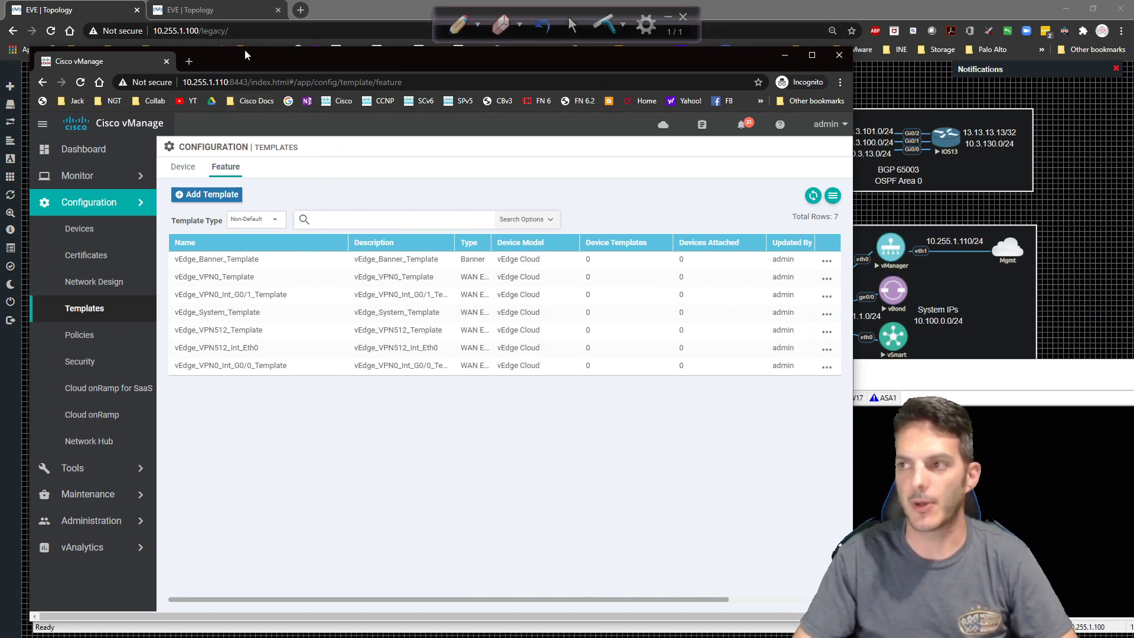
pyautogui.moveTo(244, 54); pyautogui.dragTo(523, 416)
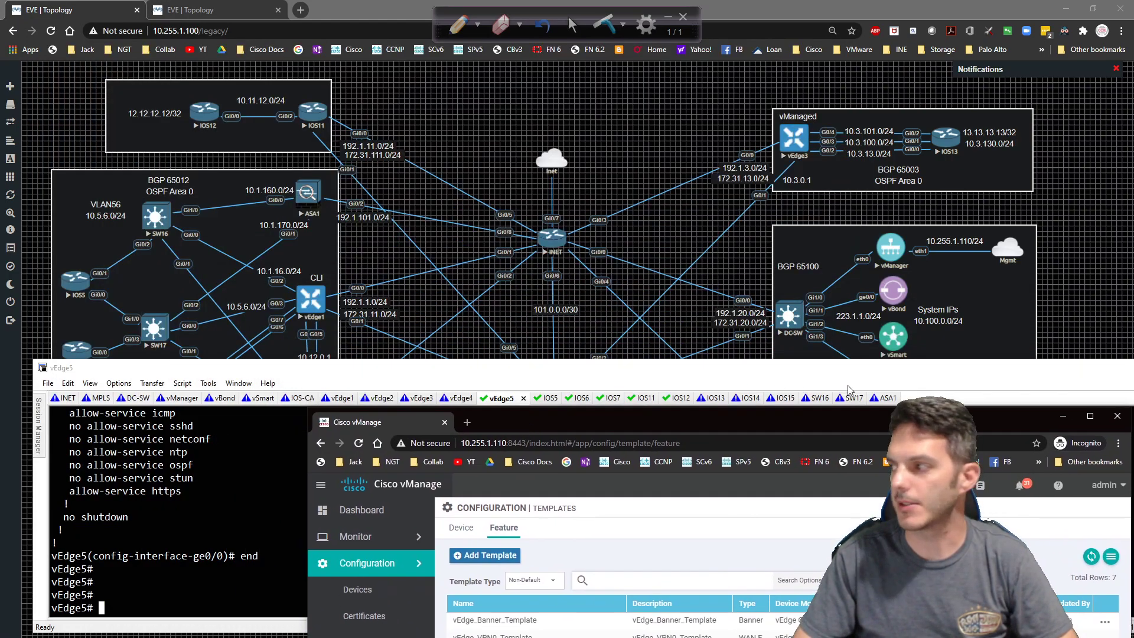
# Open vEdge5's console from the EVE-NG topology and place the vManage template list top-left over the map.
pyautogui.moveTo(899, 374); pyautogui.dragTo(0, 233)
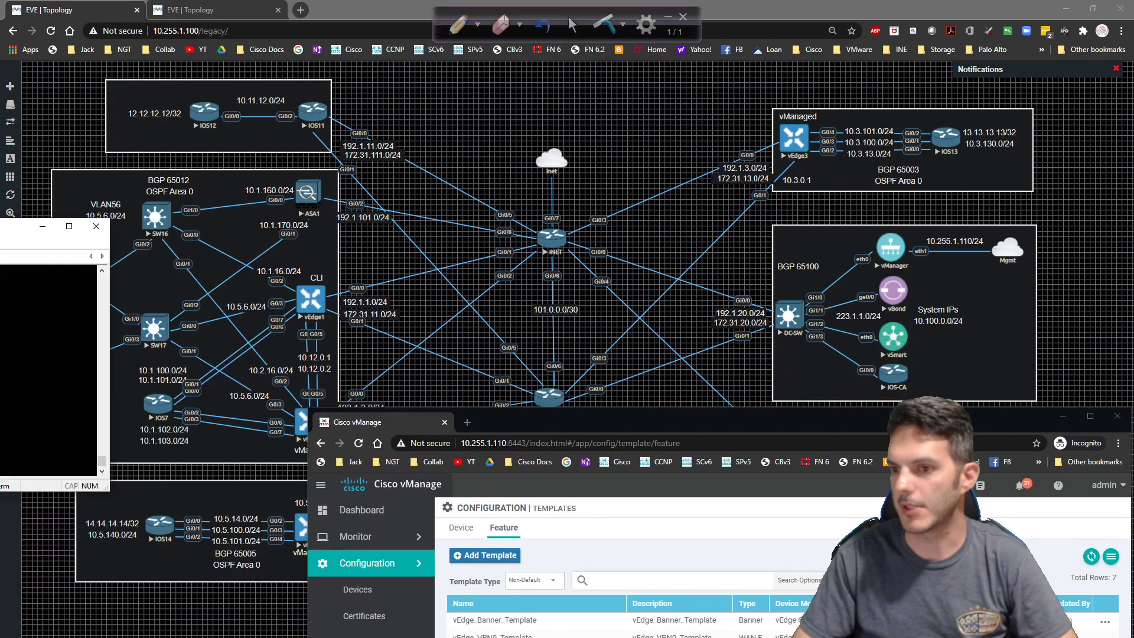
pyautogui.moveTo(593, 425); pyautogui.dragTo(725, 555)
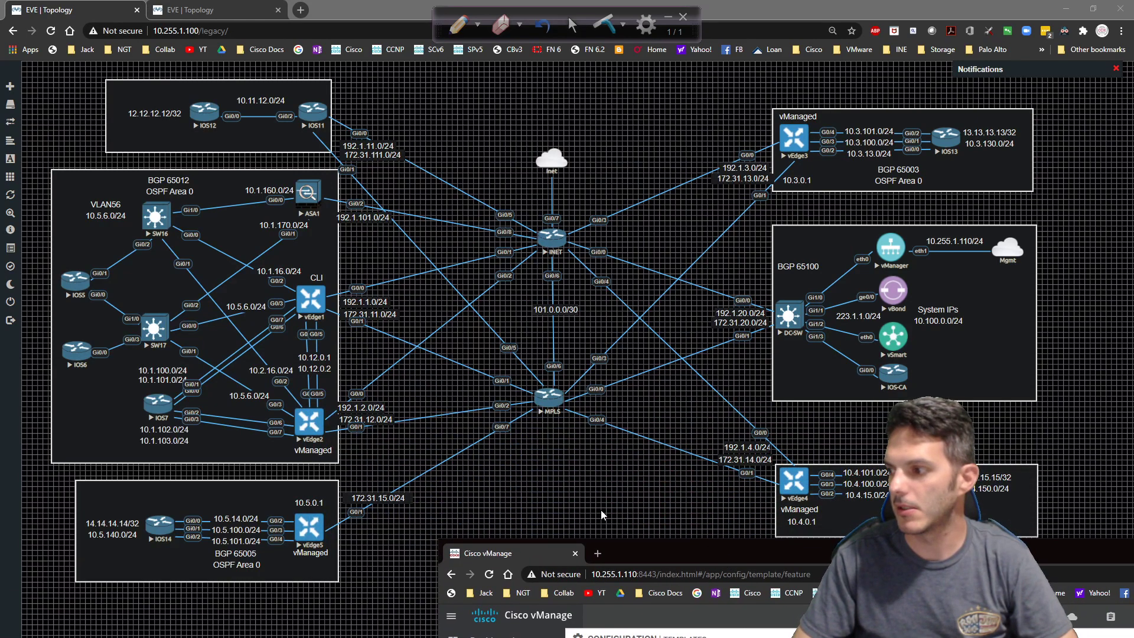
pyautogui.click(437, 524)
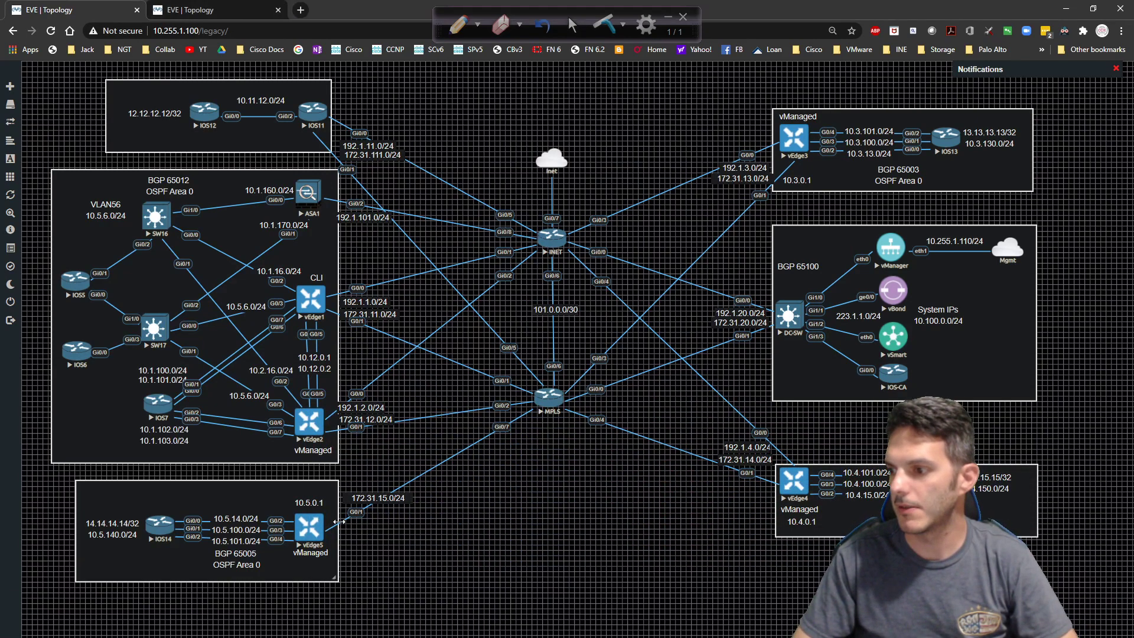
pyautogui.click(311, 534)
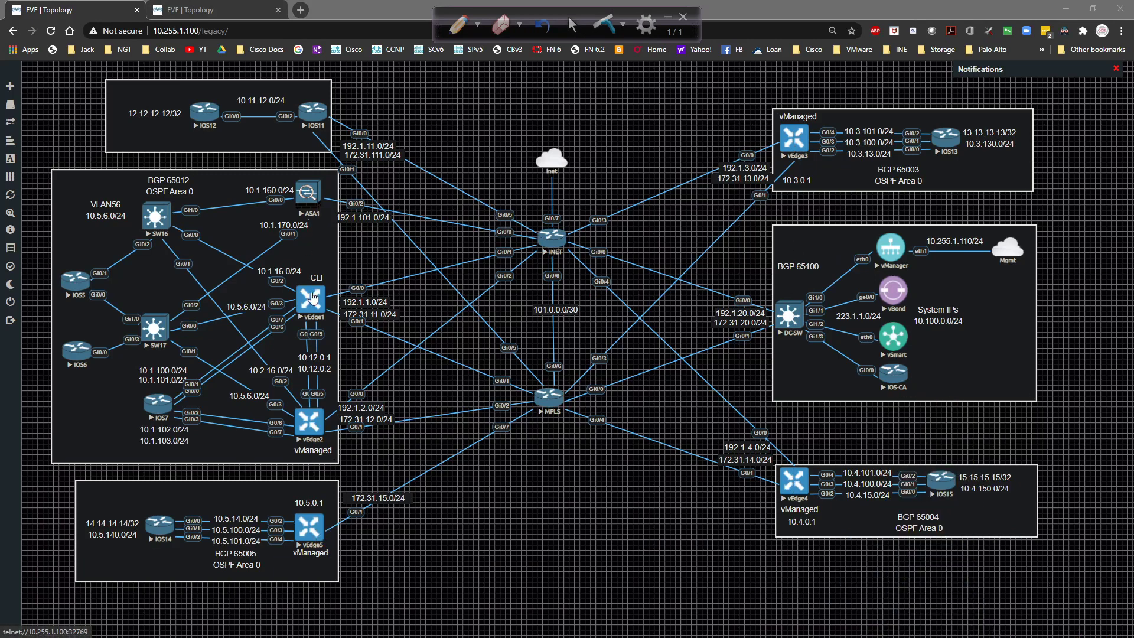
pyautogui.click(570, 545)
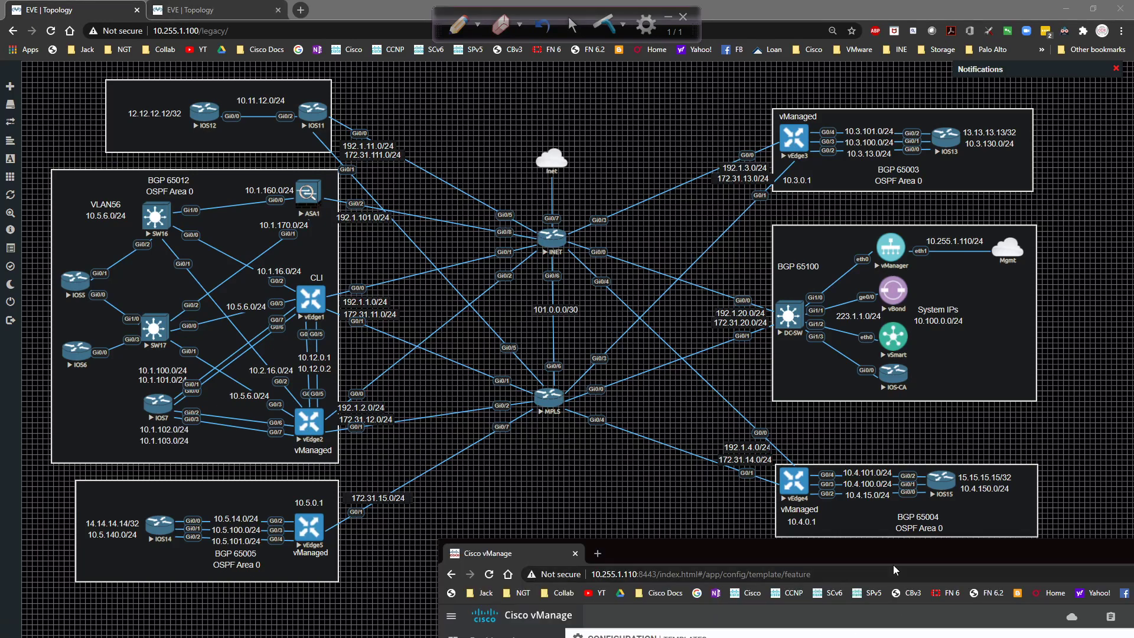
pyautogui.moveTo(767, 561); pyautogui.dragTo(271, 72)
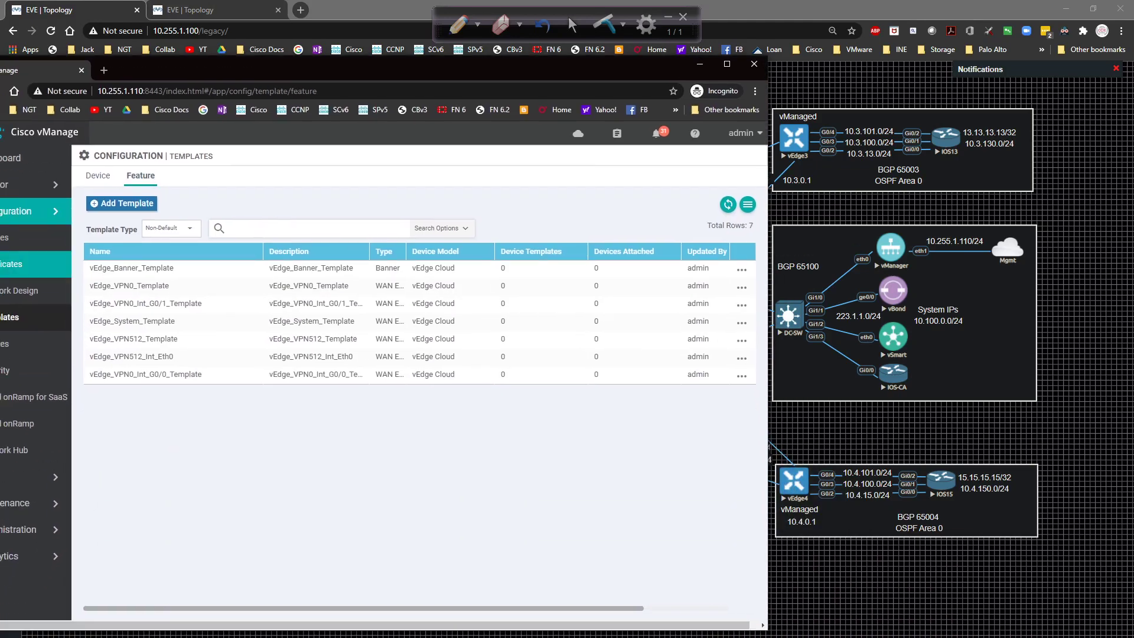
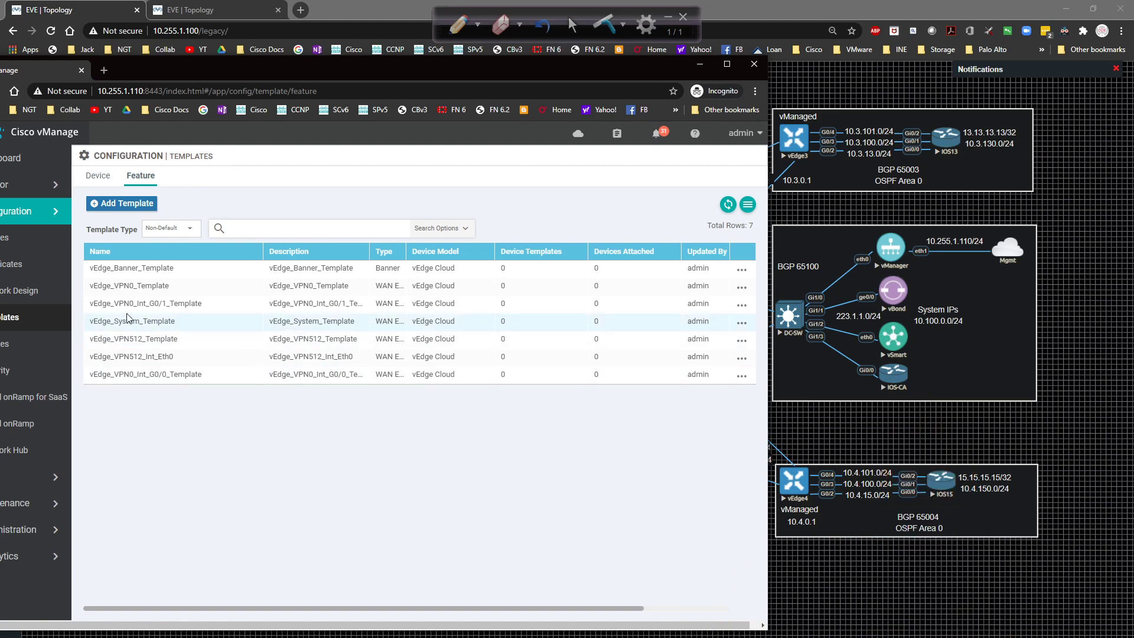
# Start a new BGP feature template for the vEdge Cloud device model.
pyautogui.moveTo(299, 64); pyautogui.dragTo(371, 52)
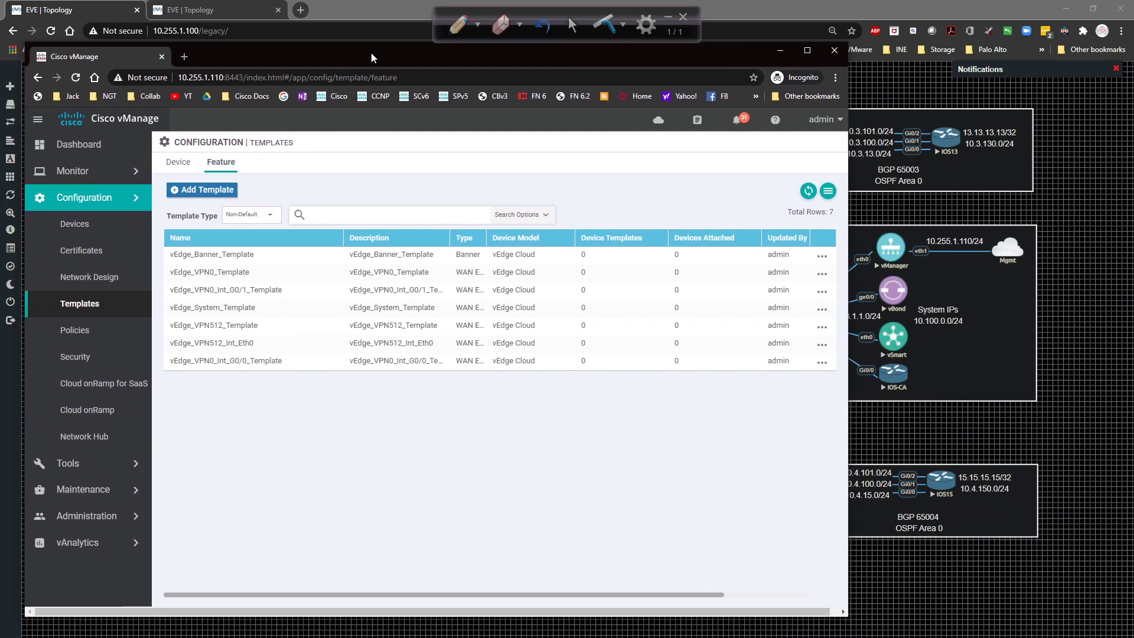
pyautogui.click(215, 189)
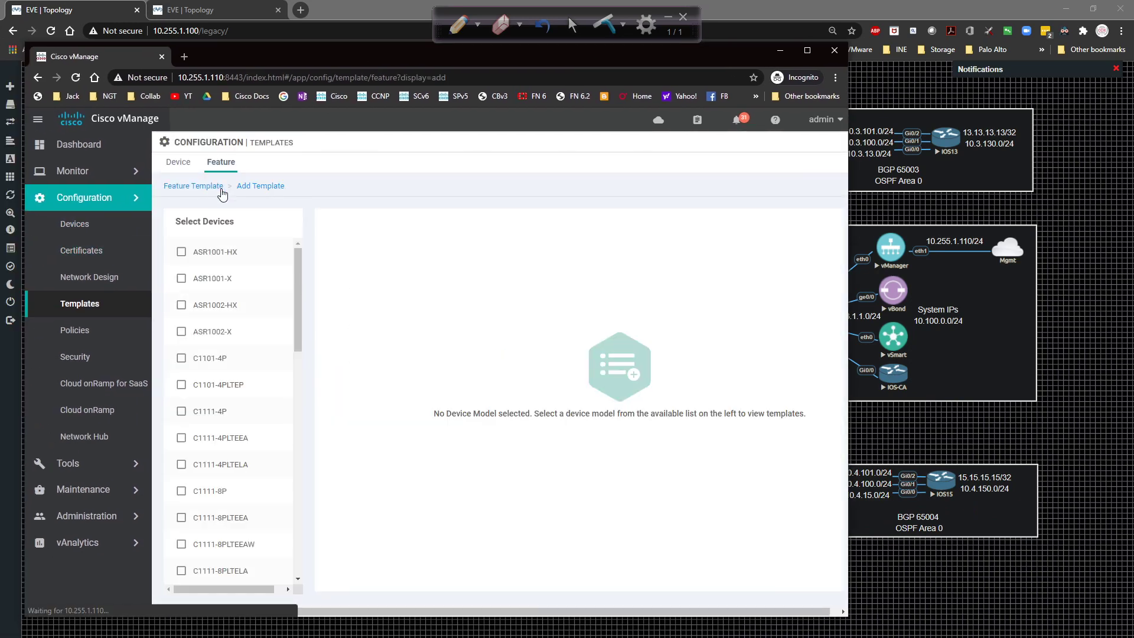
pyautogui.scroll(-5, 235, 367)
pyautogui.scroll(-2, 242, 449)
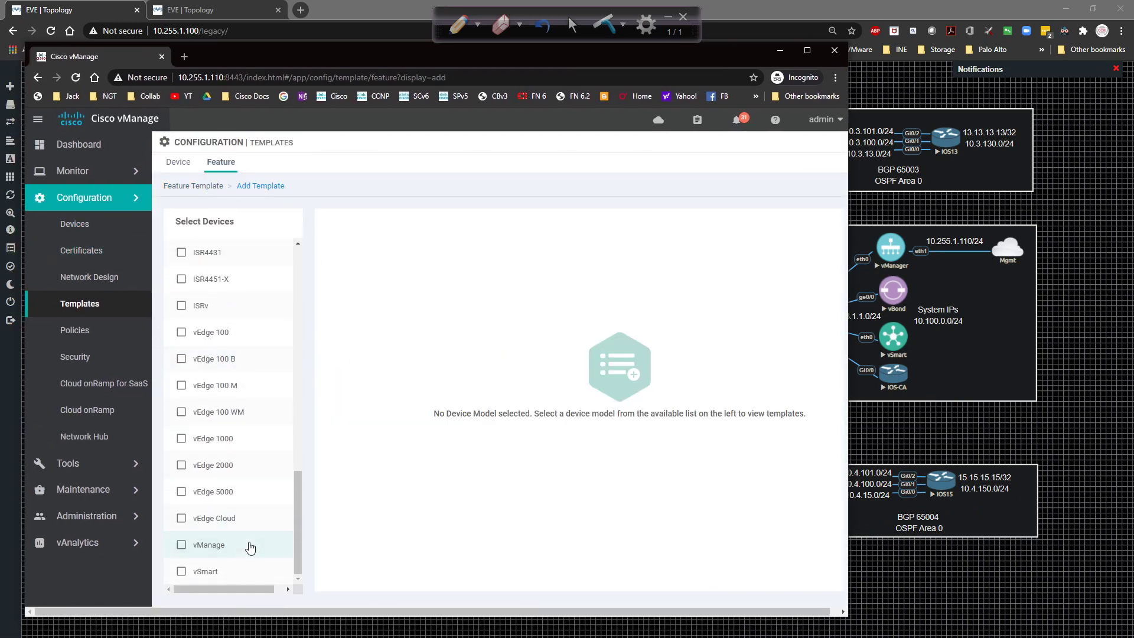
pyautogui.click(248, 520)
pyautogui.scroll(-5, 592, 378)
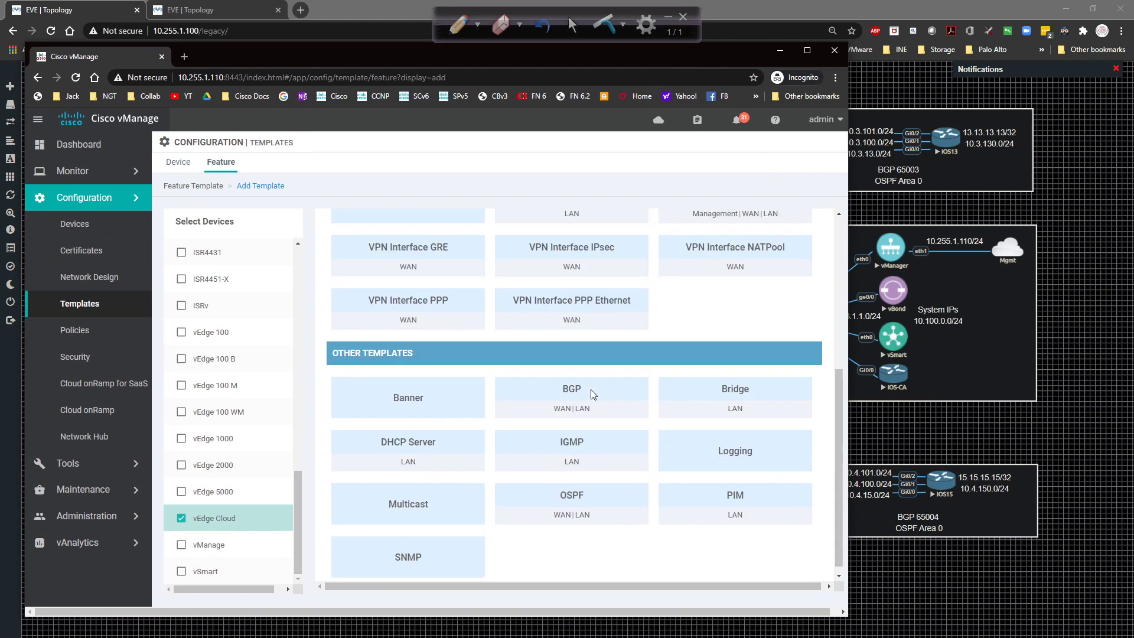
pyautogui.click(582, 397)
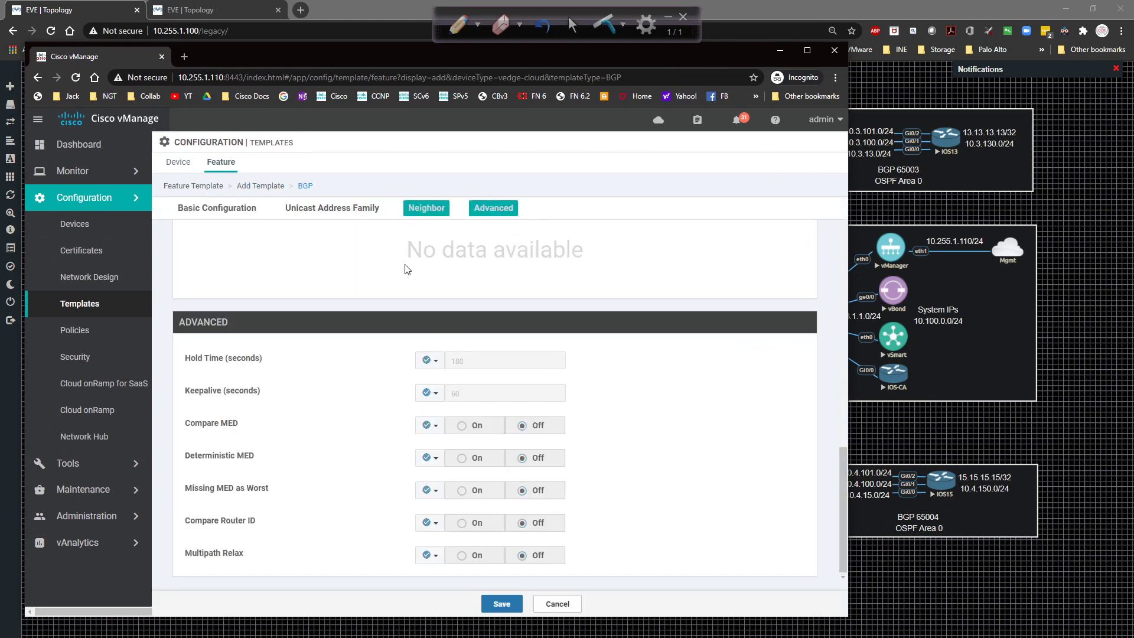
# Name the template vEdge_VPN0_BGP_Template and reuse that name as its description.
pyautogui.click(349, 241)
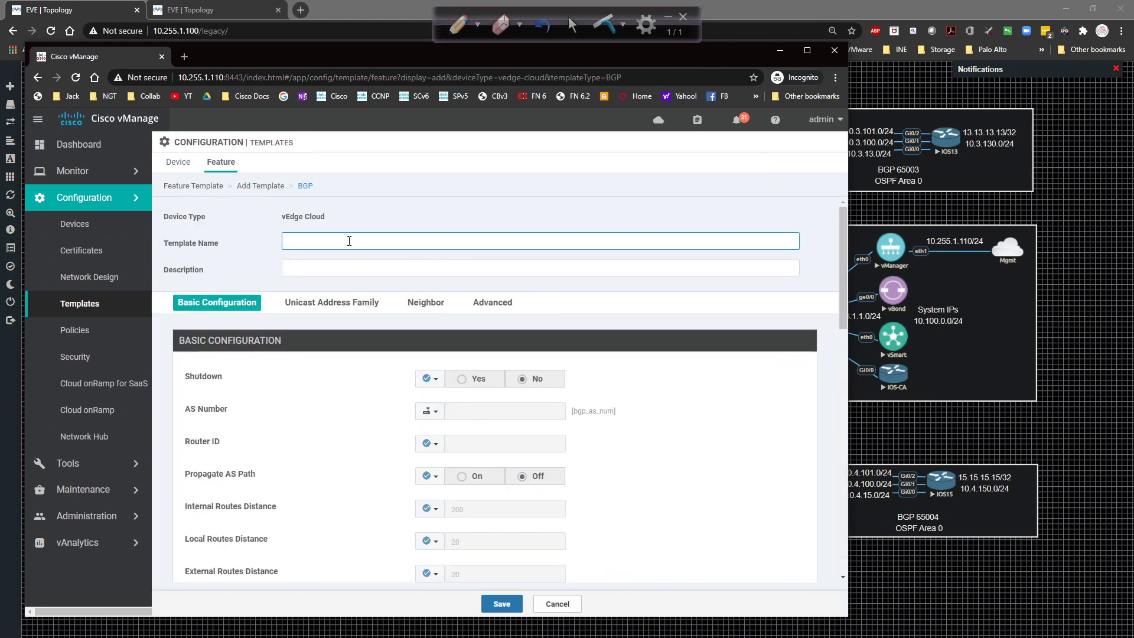
pyautogui.write('vE')
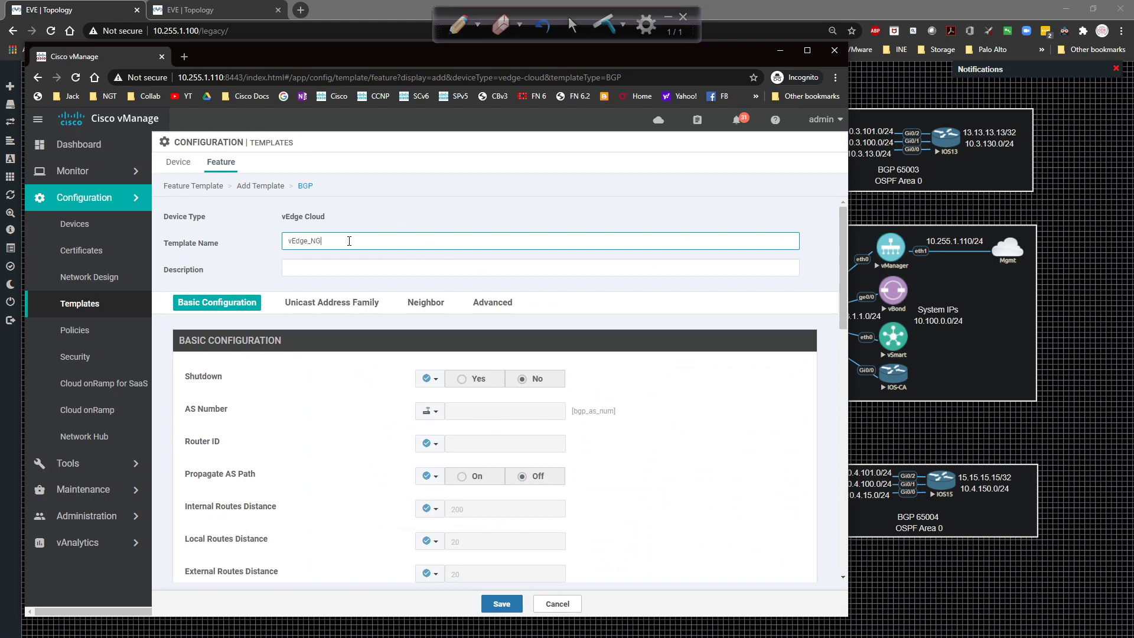
pyautogui.write('dge_VPN0_BGP_Template')
pyautogui.hotkey('ctrl', 'a')
pyautogui.hotkey('ctrl', 'c')
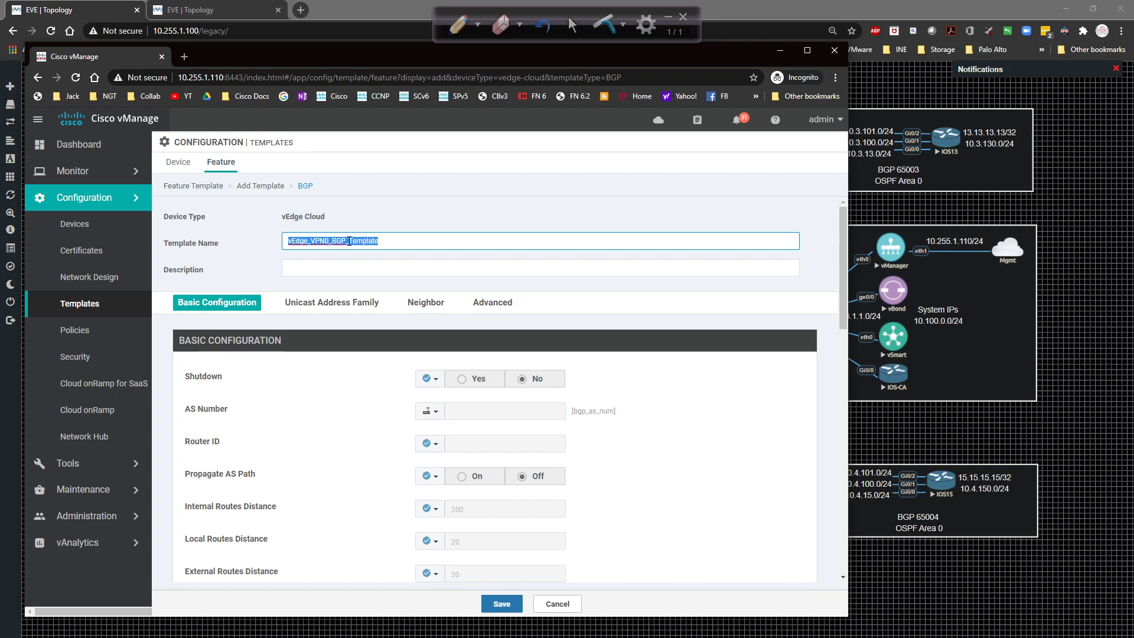
pyautogui.press('Tab')
pyautogui.hotkey('ctrl', 'v')
pyautogui.click(689, 473)
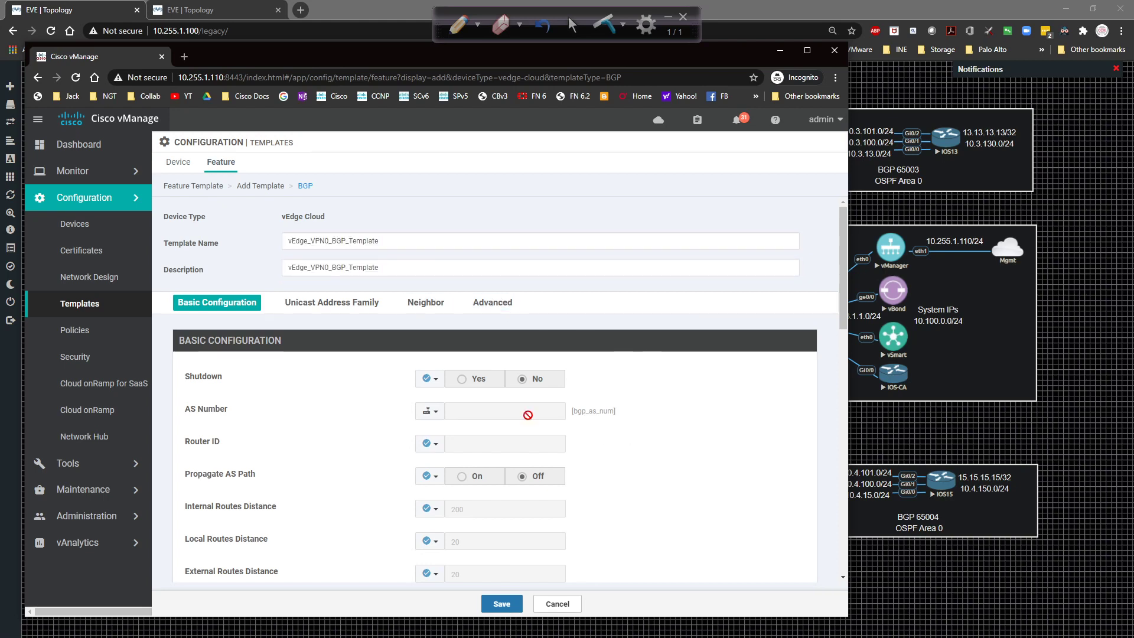
# Set the BGP Shutdown option to a Global value of No.
pyautogui.click(428, 379)
pyautogui.click(454, 433)
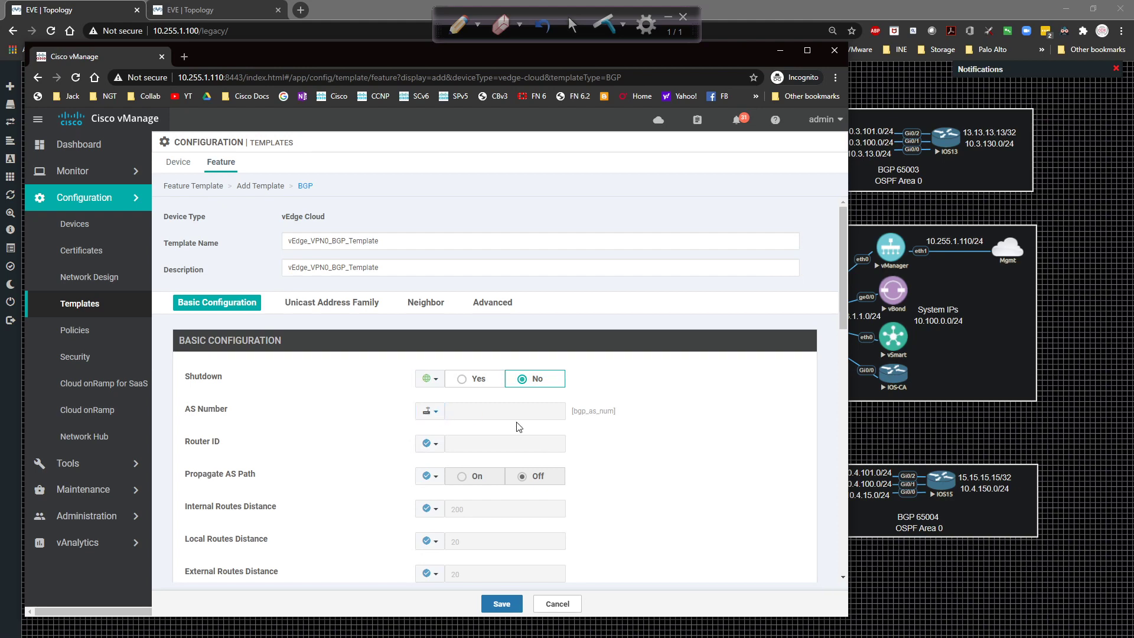
pyautogui.scroll(-1, 584, 422)
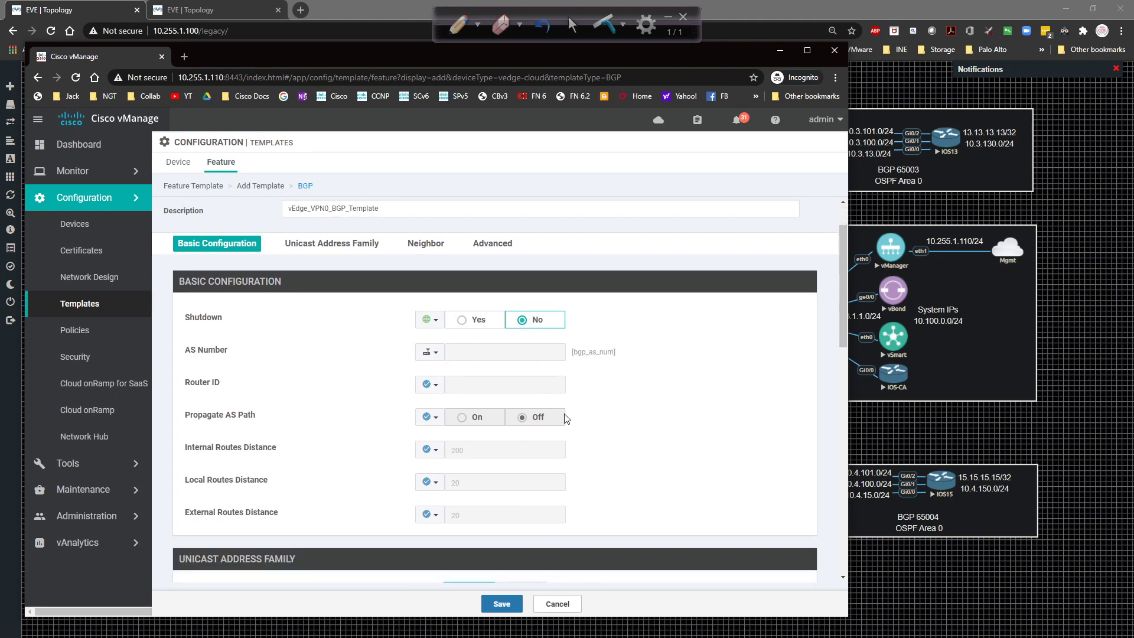
pyautogui.scroll(-2, 427, 434)
pyautogui.scroll(-3, 426, 434)
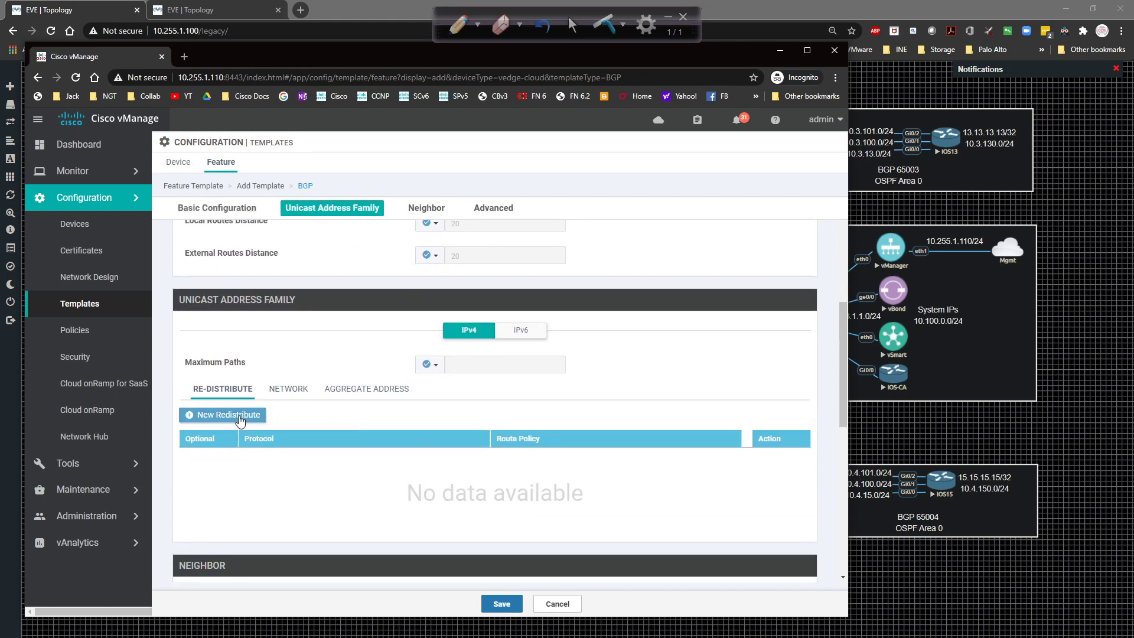
# Add a new IPv4 network entry whose Network Prefix is device-specific.
pyautogui.click(287, 390)
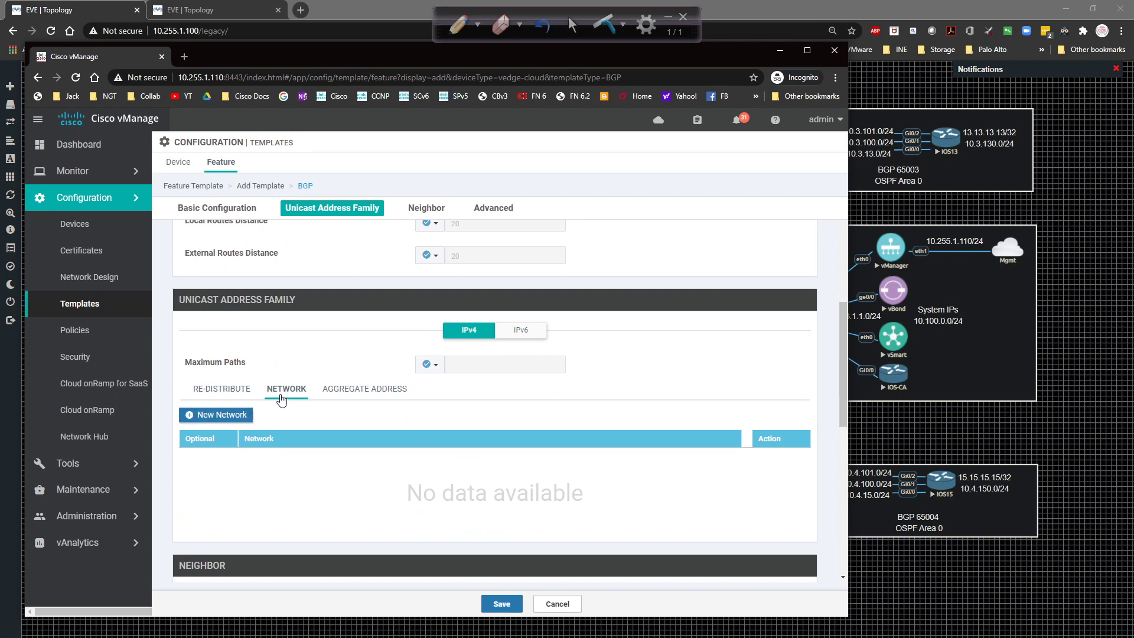
pyautogui.click(239, 416)
pyautogui.scroll(-2, 326, 387)
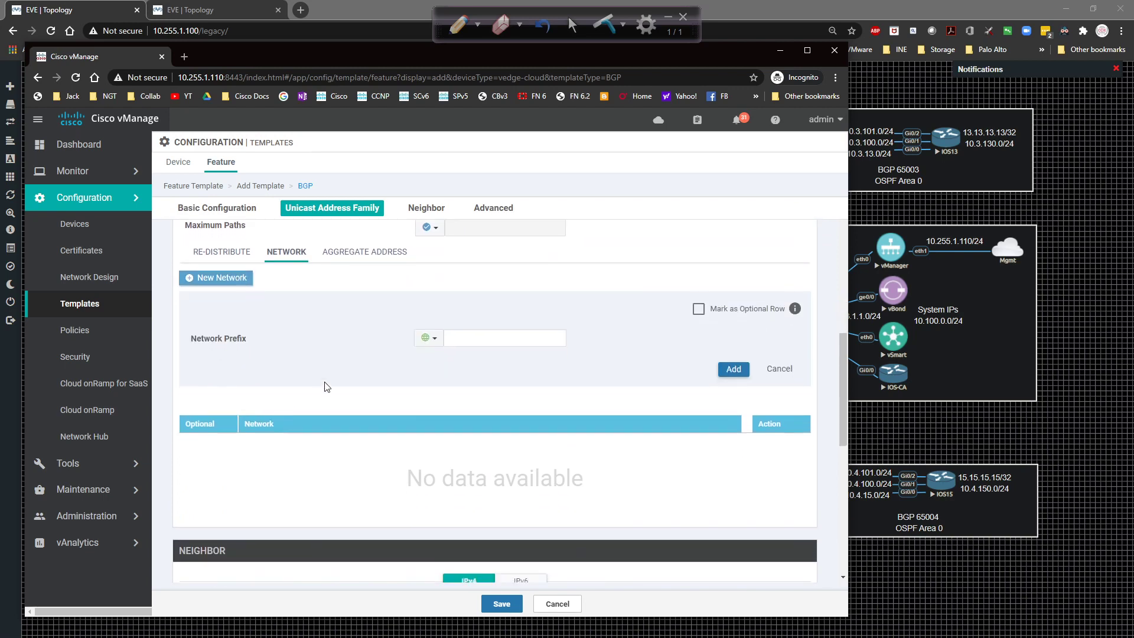
pyautogui.click(431, 340)
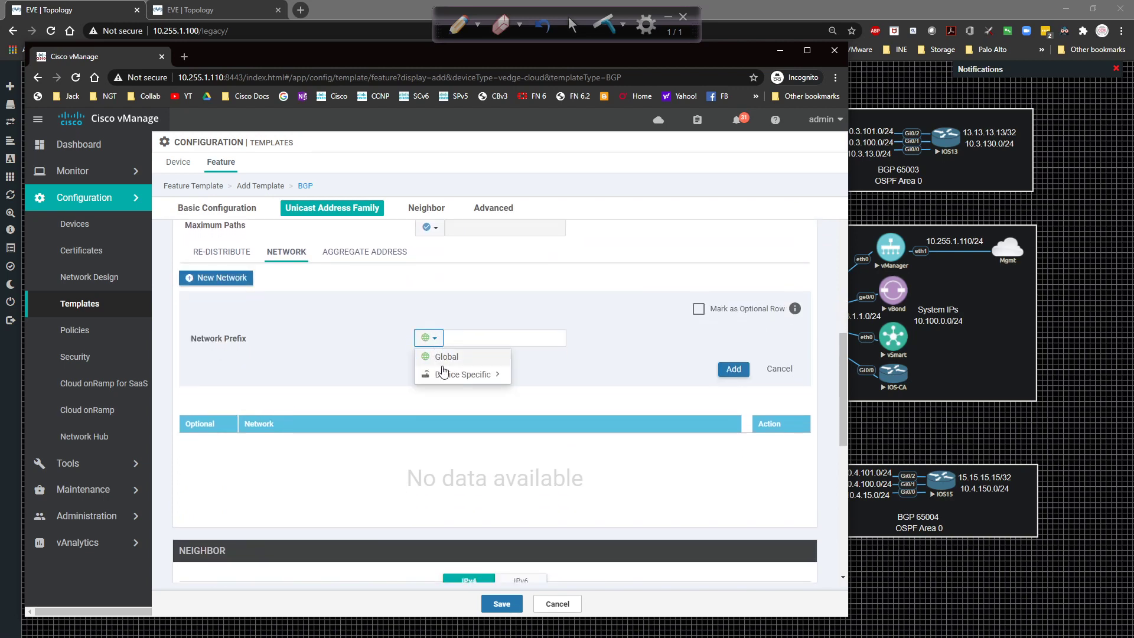
pyautogui.moveTo(449, 381)
pyautogui.click(533, 391)
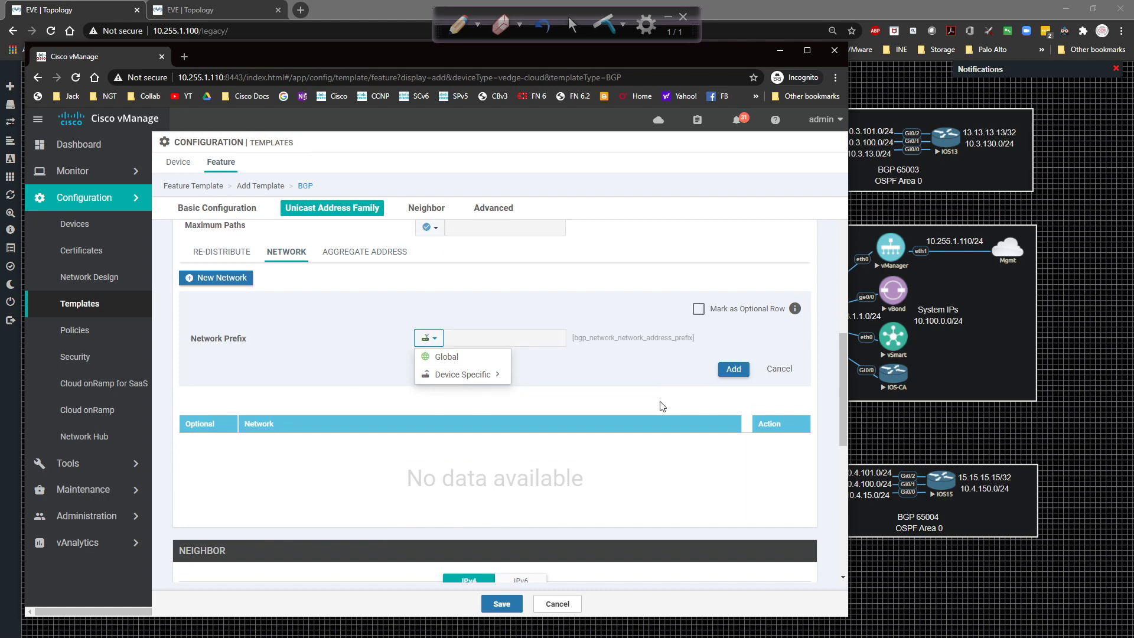
pyautogui.moveTo(457, 374)
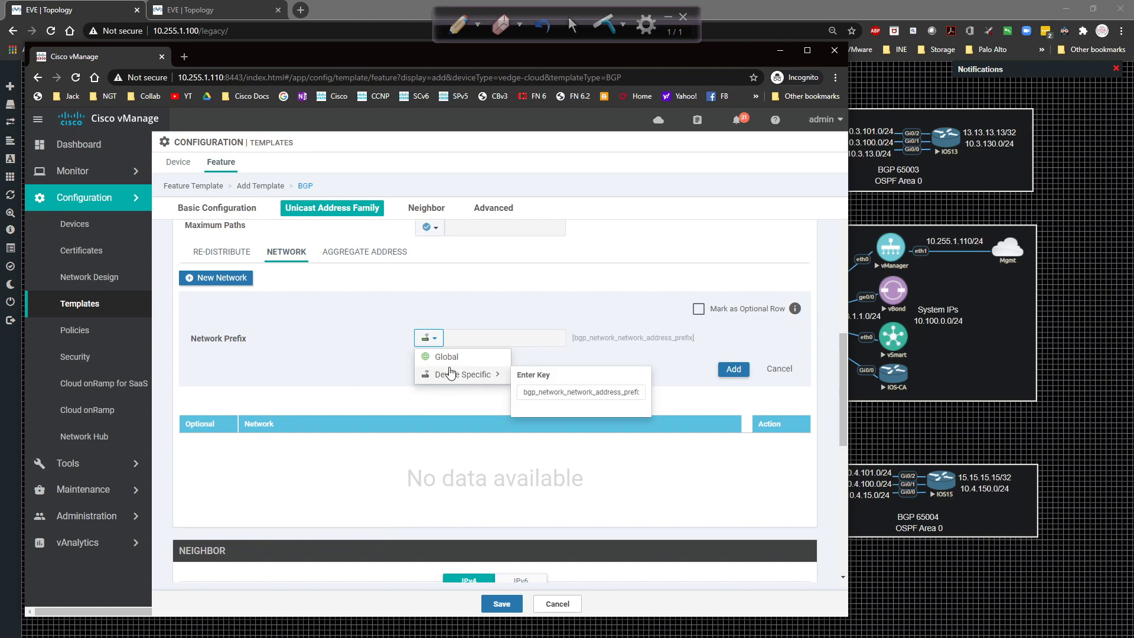
pyautogui.click(583, 392)
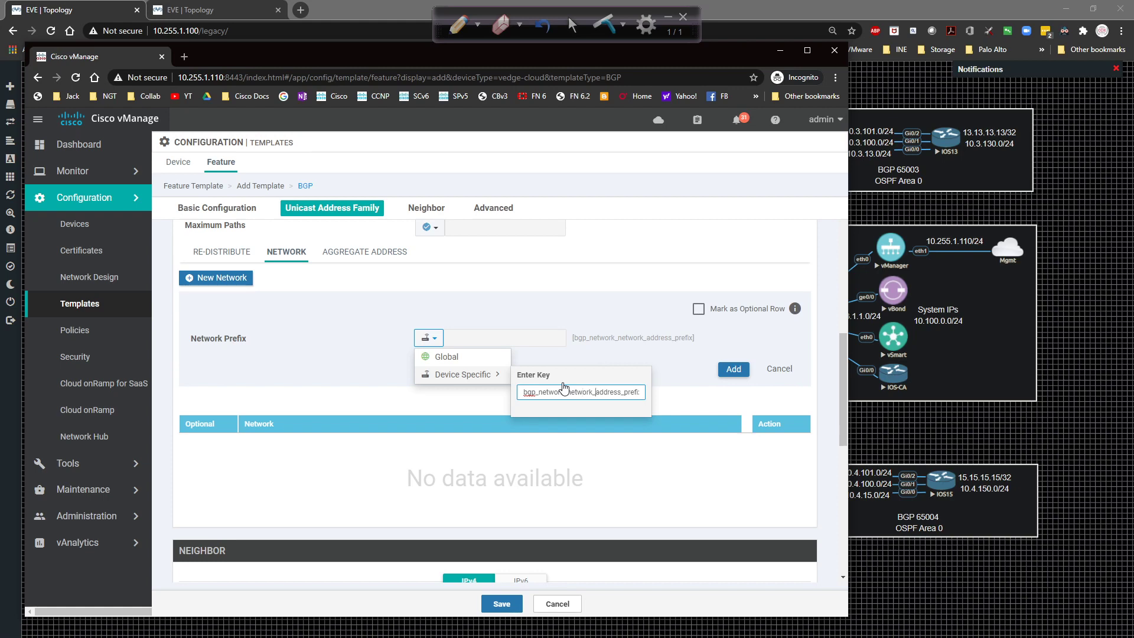
# Rename the network prefix variable to bgp_network_prefix.
pyautogui.press('BackSpace')
pyautogui.press('BackSpace')
pyautogui.press('BackSpace')
pyautogui.press('BackSpace')
pyautogui.press('BackSpace')
pyautogui.press('BackSpace')
pyautogui.press('BackSpace')
pyautogui.press('BackSpace')
pyautogui.click(600, 353)
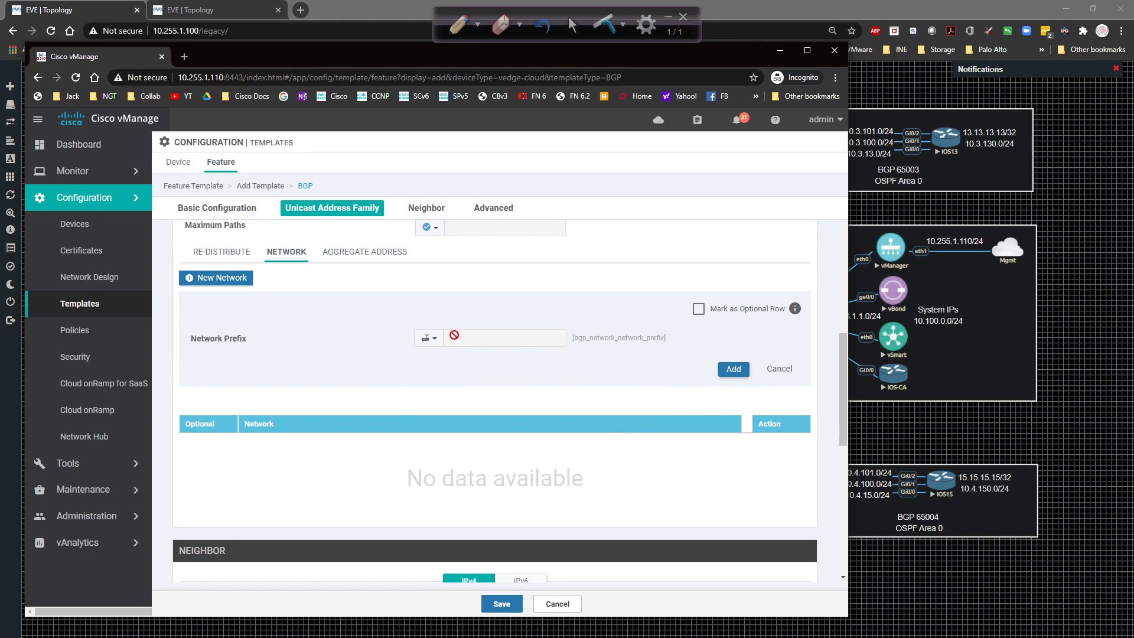
pyautogui.click(430, 341)
pyautogui.moveTo(457, 375)
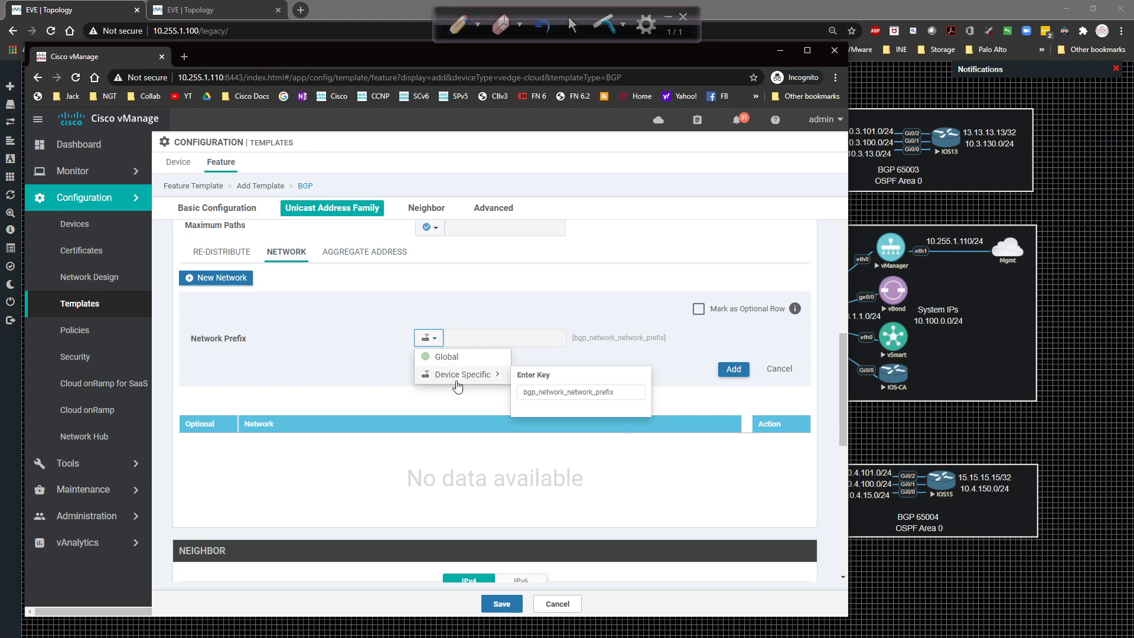
pyautogui.click(540, 391)
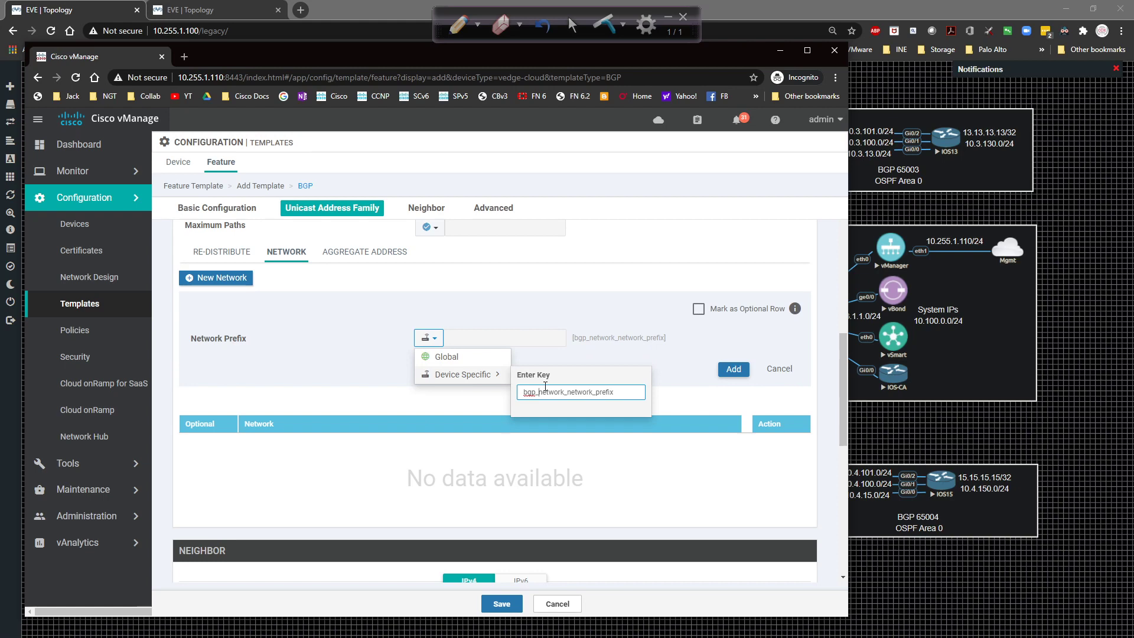
pyautogui.press('Delete')
pyautogui.press('Delete')
pyautogui.press('Delete')
pyautogui.press('Delete')
pyautogui.press('Delete')
pyautogui.press('Delete')
pyautogui.press('Delete')
pyautogui.press('Delete')
pyautogui.click(560, 303)
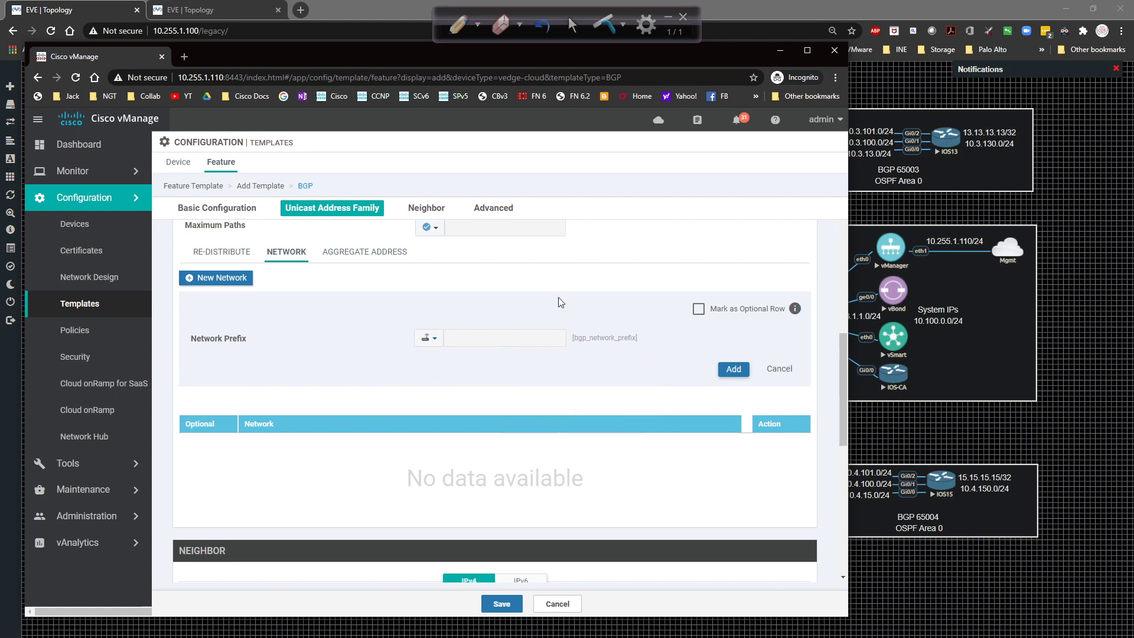
# Mark the bgp_network_prefix row optional, add it to the list, and begin a new neighbor.
pyautogui.click(699, 309)
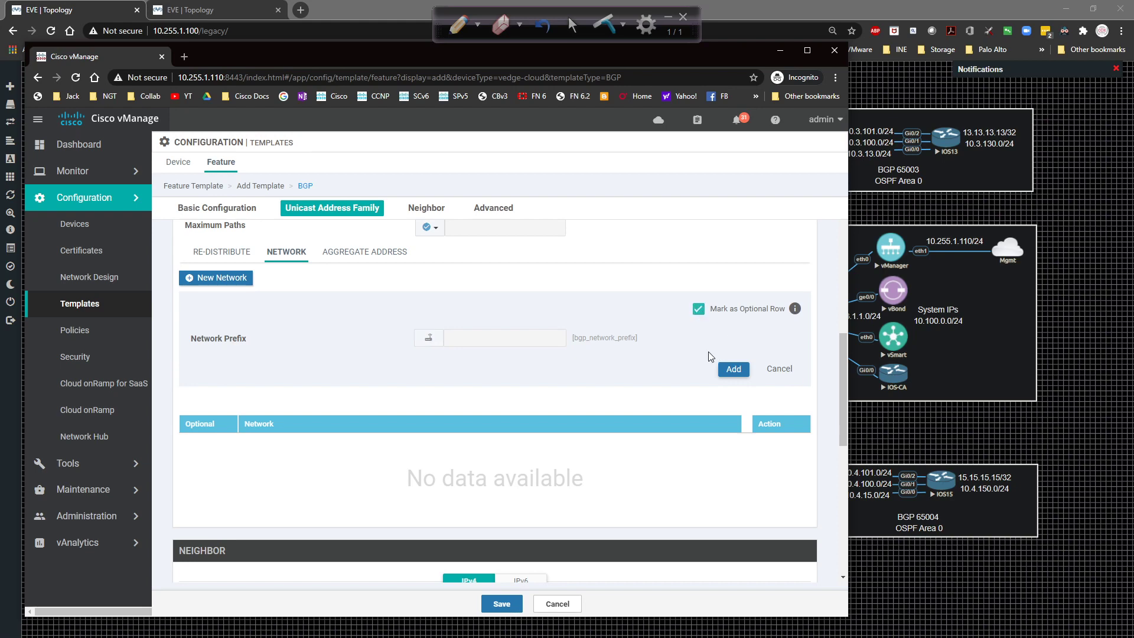
pyautogui.click(732, 369)
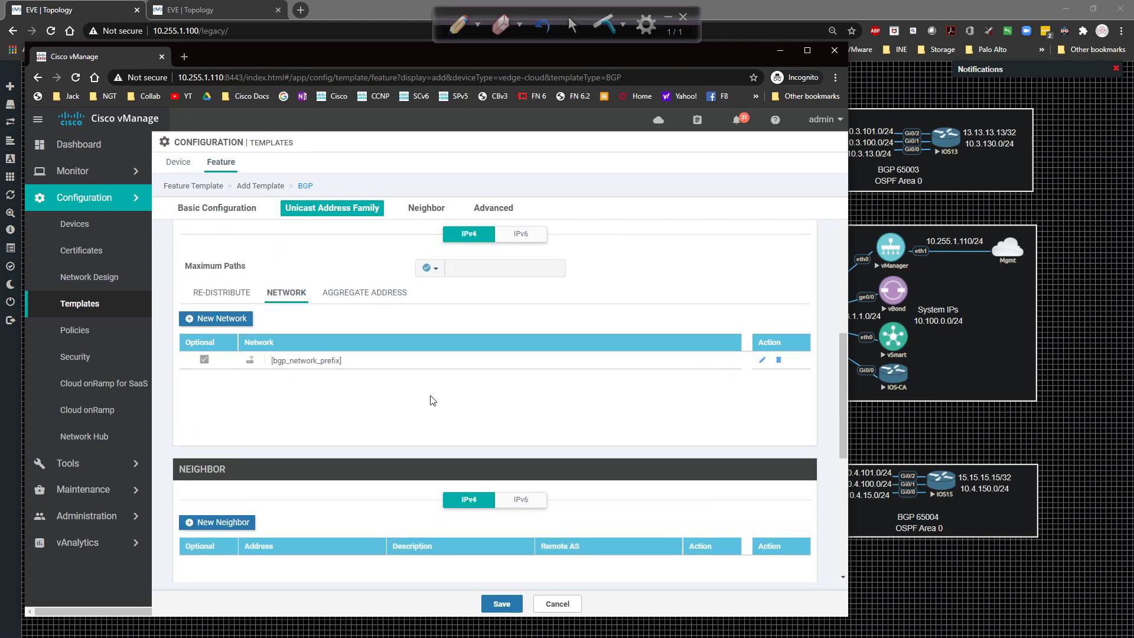
pyautogui.scroll(-2, 573, 398)
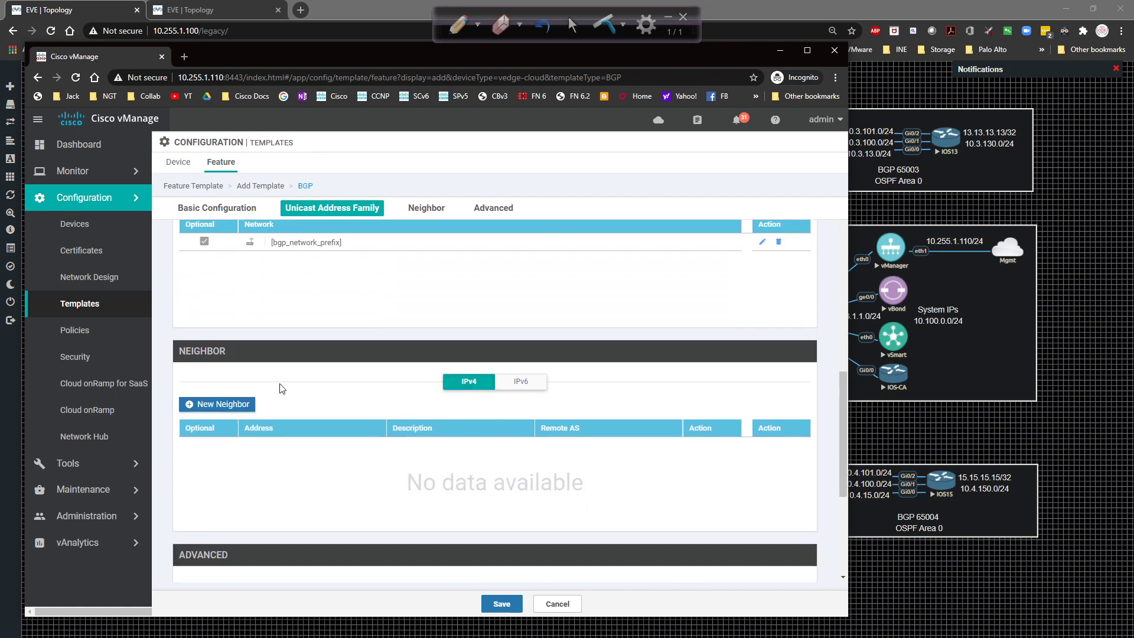
pyautogui.click(195, 403)
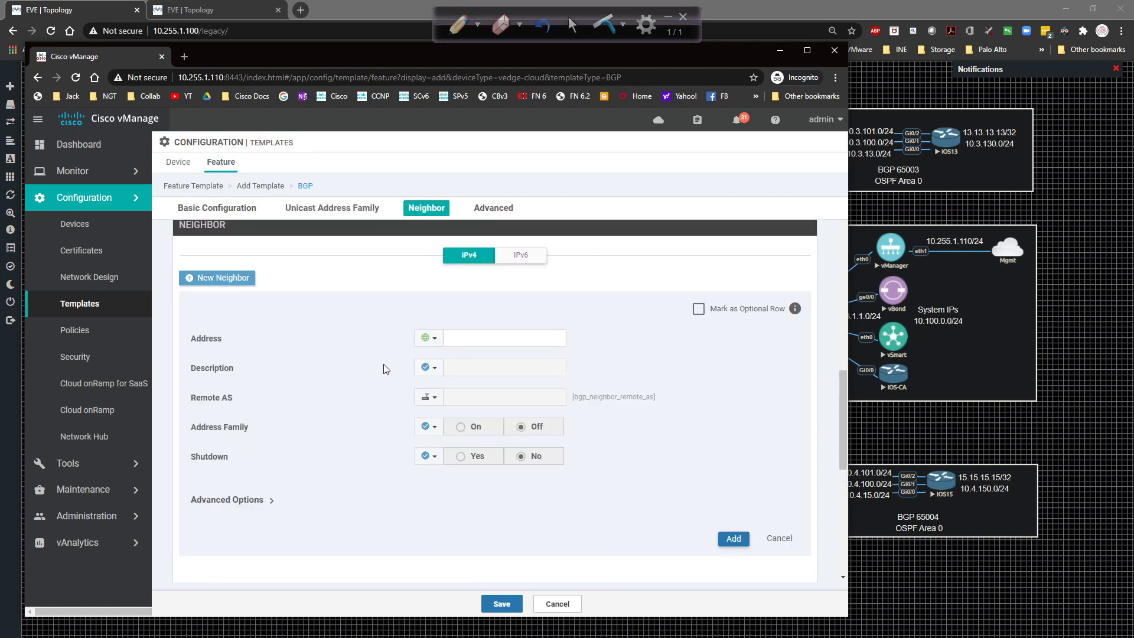
# Make the neighbor address device-specific and set a global remote AS of 100.
pyautogui.click(435, 338)
pyautogui.moveTo(450, 378)
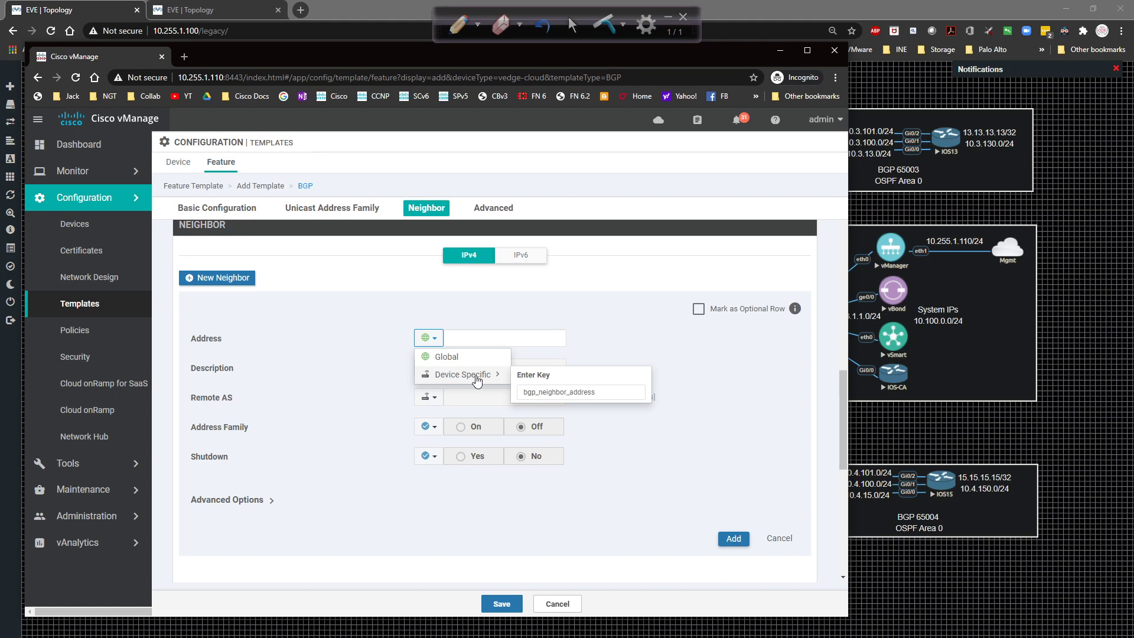
pyautogui.click(477, 378)
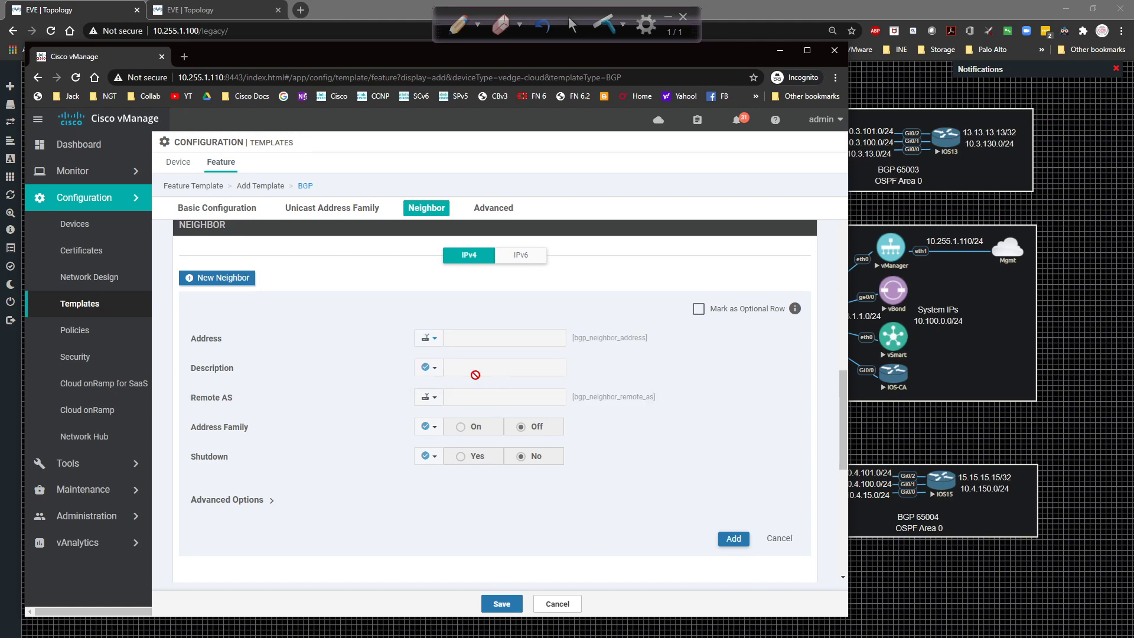
pyautogui.click(428, 395)
pyautogui.click(440, 413)
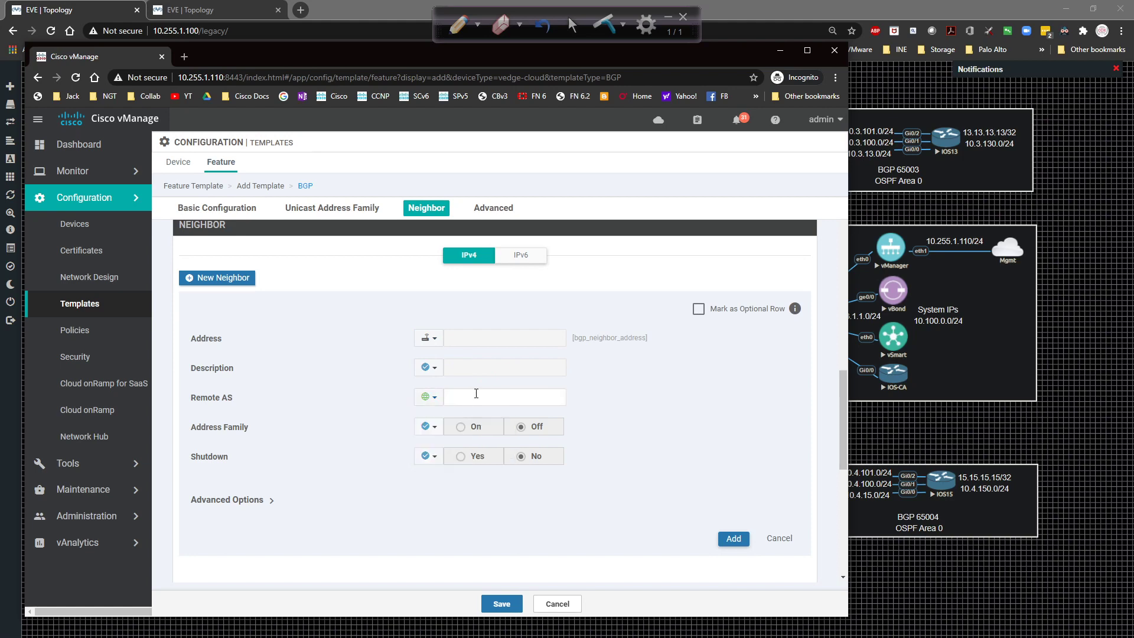
pyautogui.click(477, 395)
pyautogui.click(671, 388)
# Enable the neighbor's address family globally as ipv4-unicast.
pyautogui.click(428, 426)
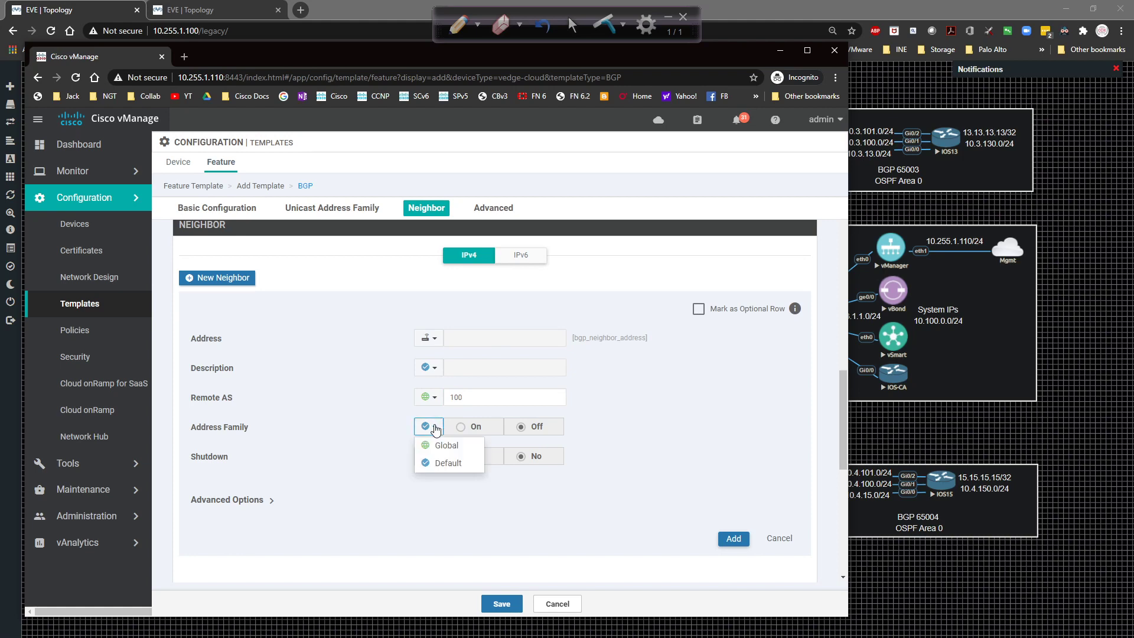
pyautogui.click(440, 446)
pyautogui.click(467, 429)
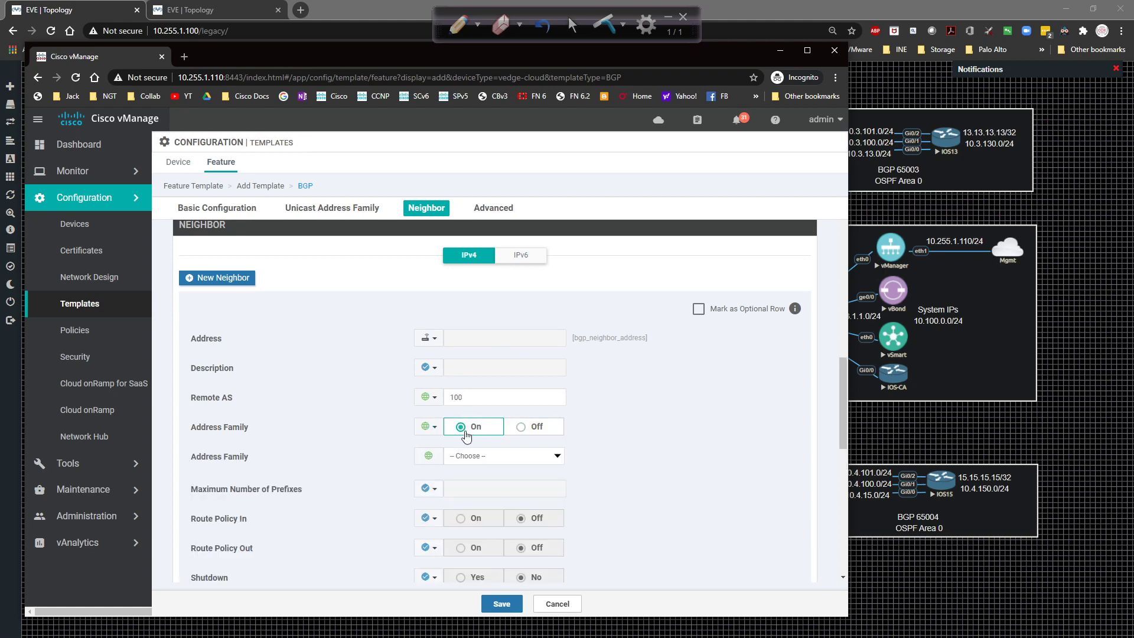
pyautogui.click(499, 454)
pyautogui.click(495, 476)
pyautogui.scroll(-2, 617, 471)
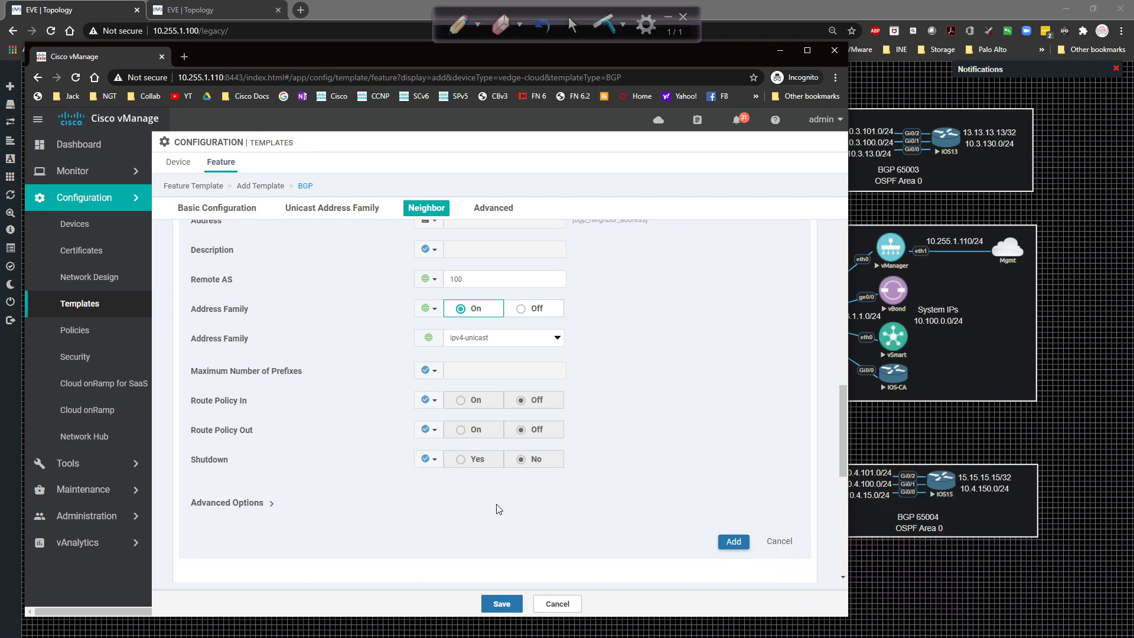
pyautogui.scroll(3, 496, 508)
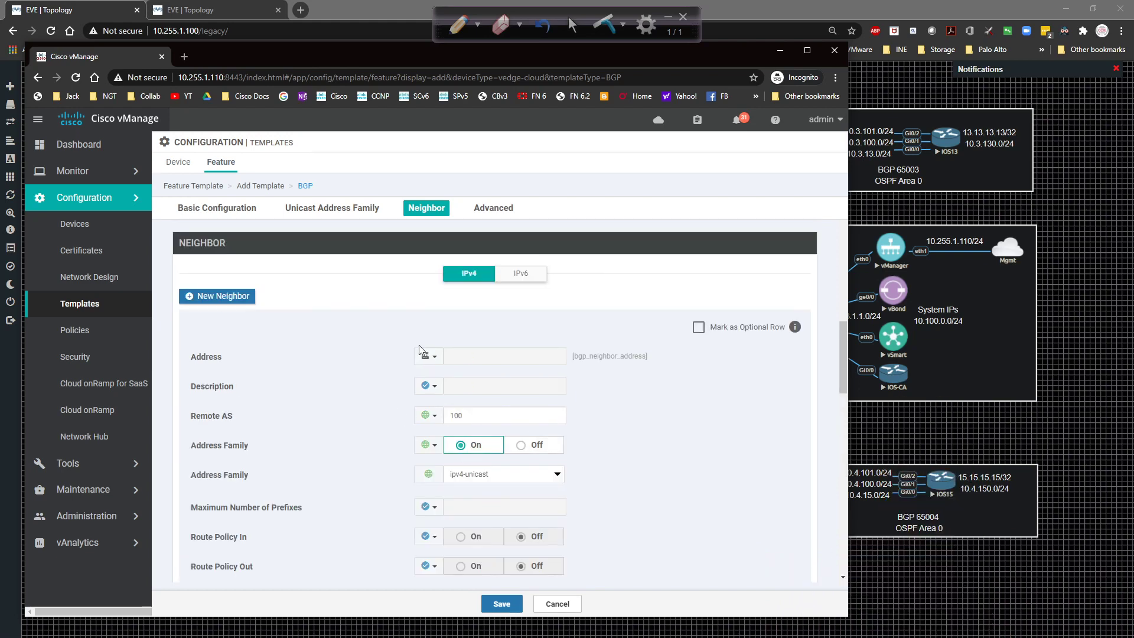
pyautogui.scroll(-2, 420, 345)
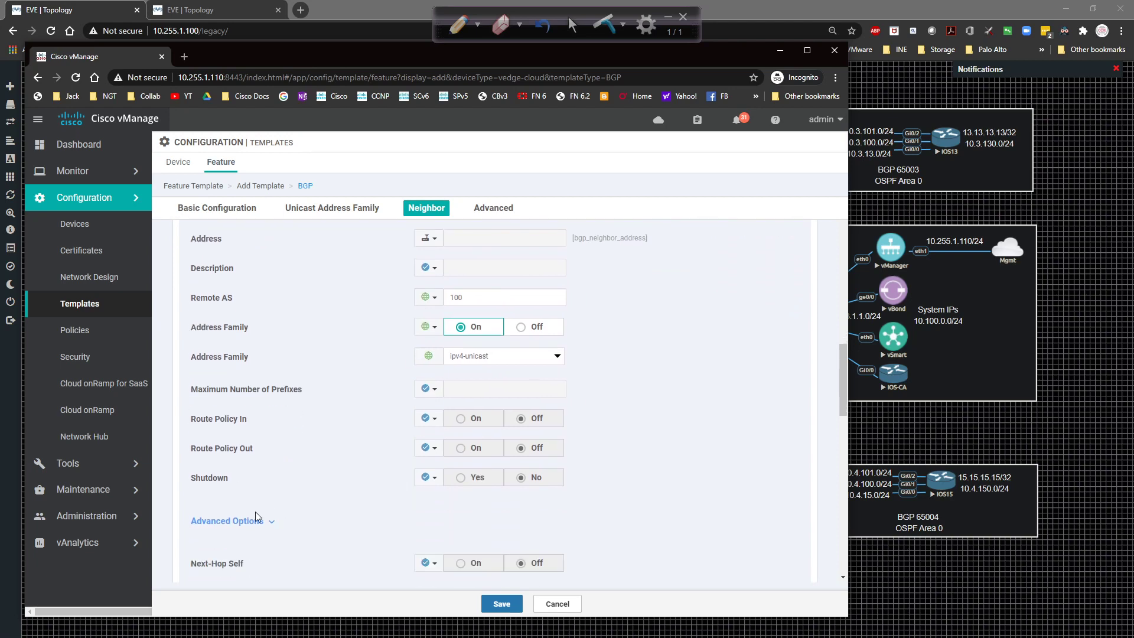
pyautogui.scroll(-2, 293, 508)
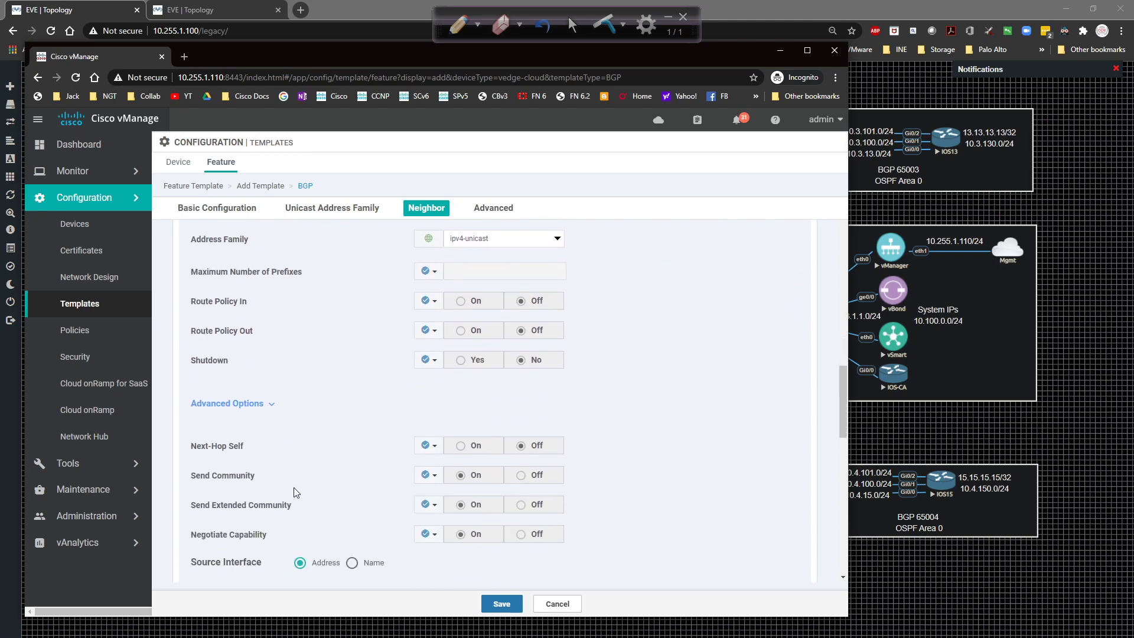
# Collapse Advanced Options, add the AS 100 neighbor, and save the BGP template.
pyautogui.click(266, 409)
pyautogui.scroll(4, 388, 459)
pyautogui.scroll(-2, 396, 464)
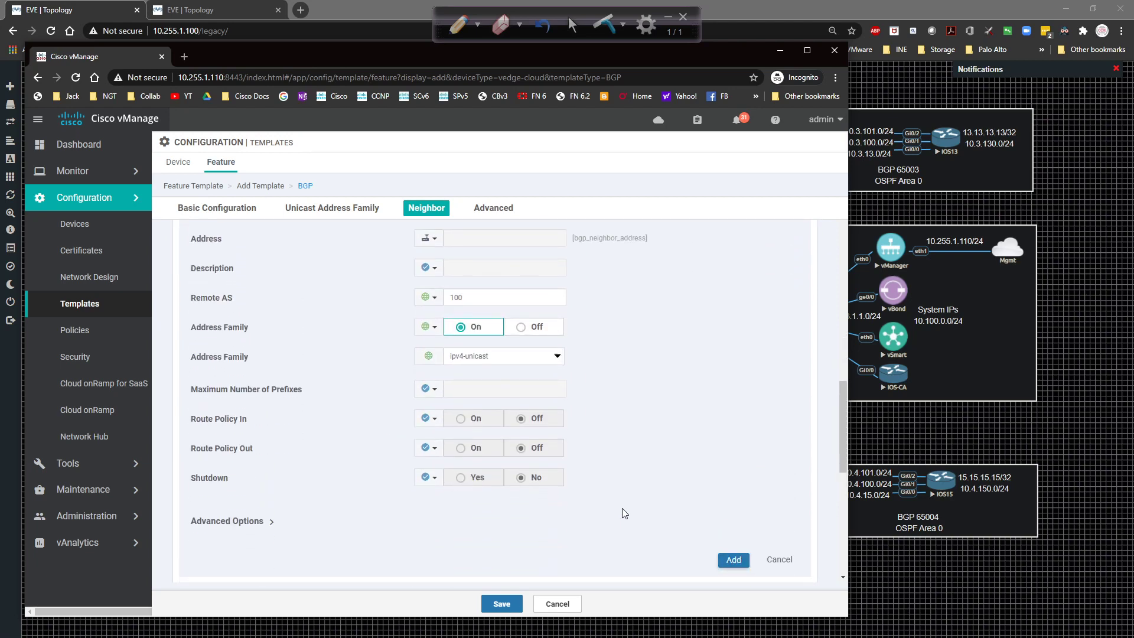
pyautogui.scroll(1, 550, 298)
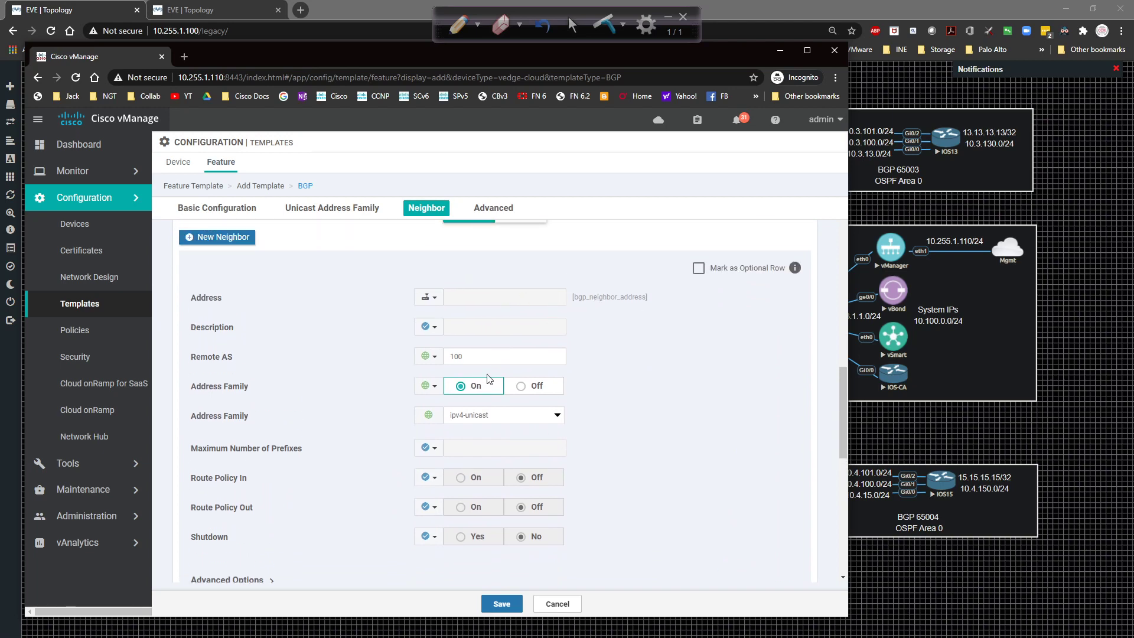
pyautogui.scroll(4, 476, 390)
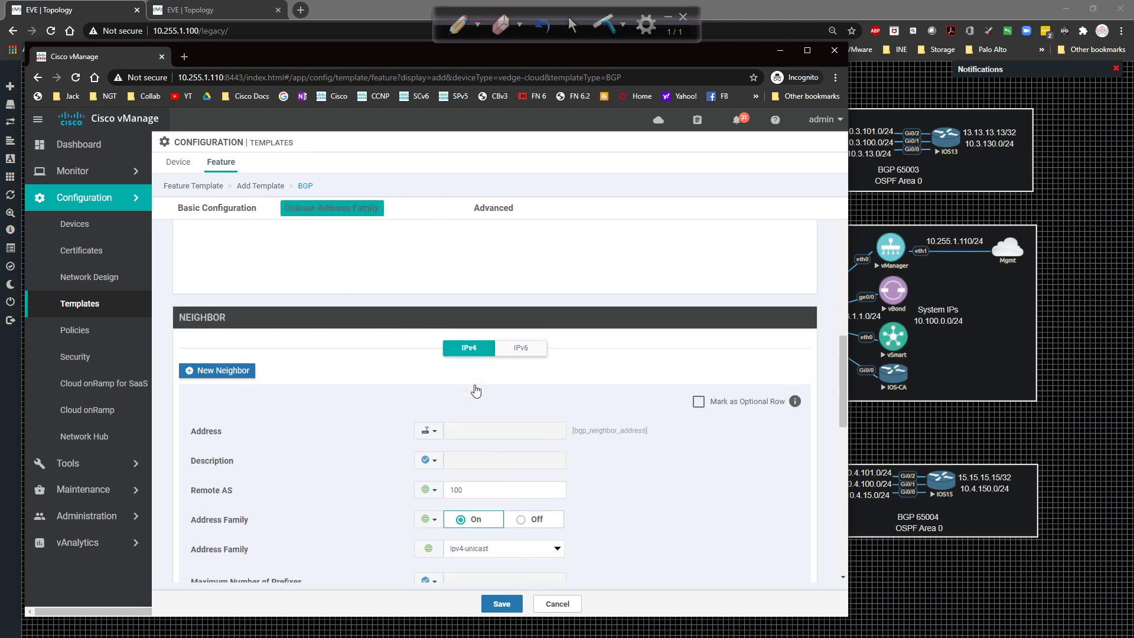
pyautogui.scroll(-5, 463, 379)
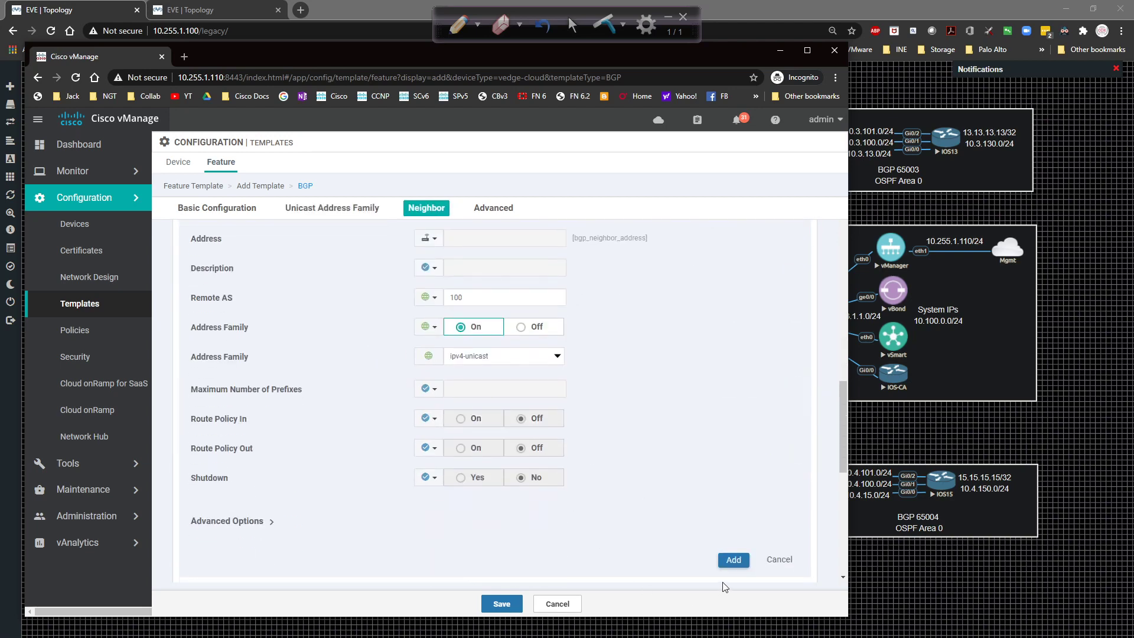
pyautogui.click(732, 559)
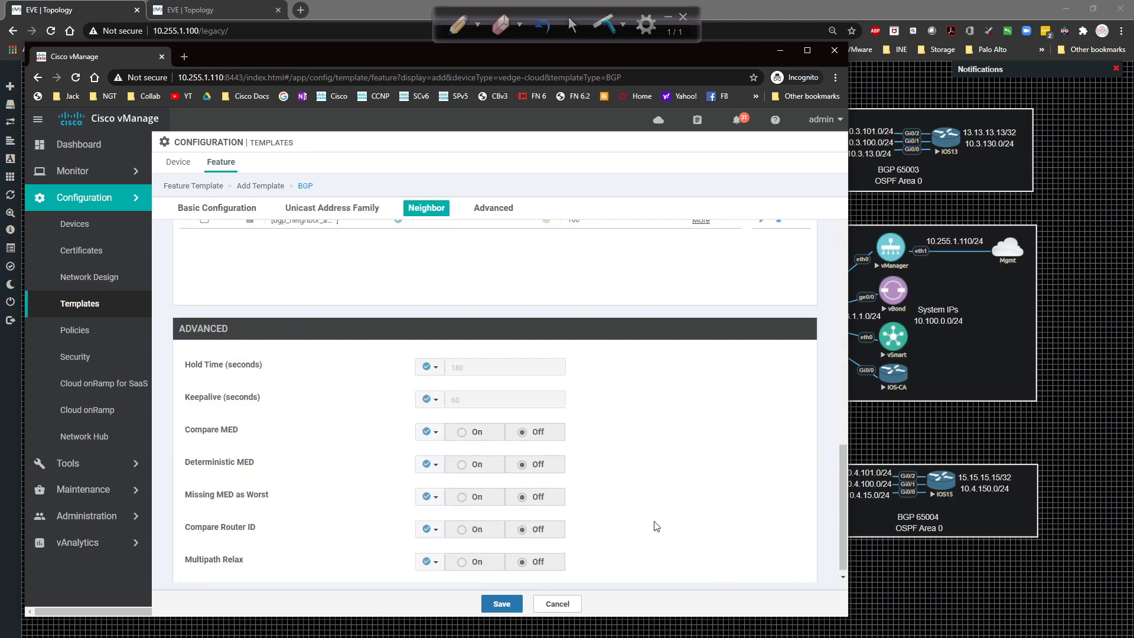
pyautogui.scroll(-3, 523, 505)
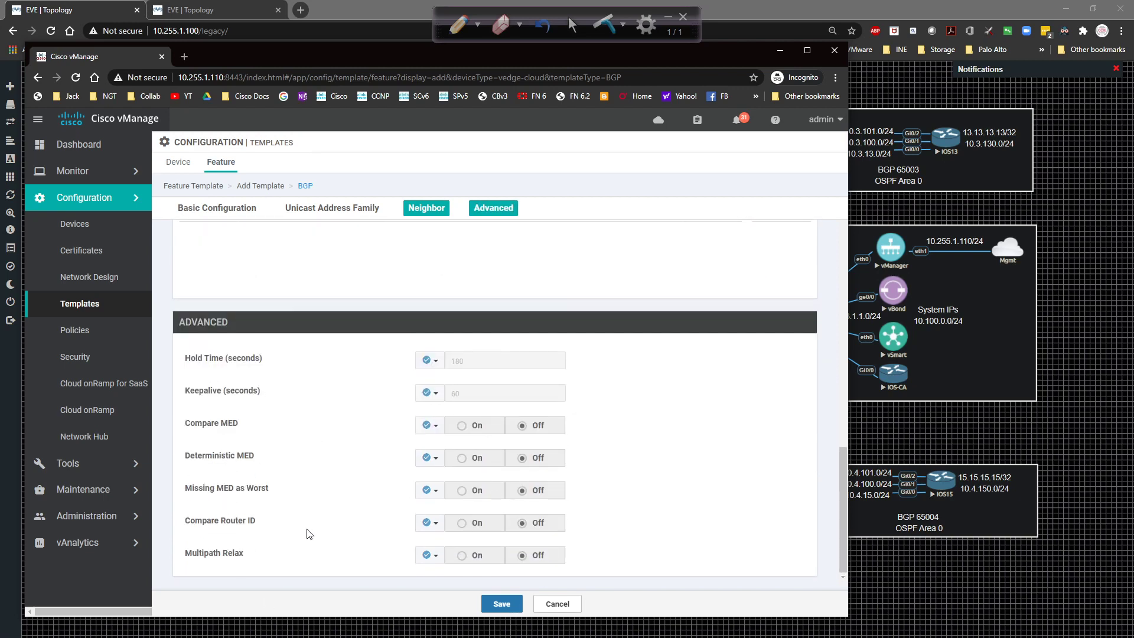
pyautogui.click(501, 602)
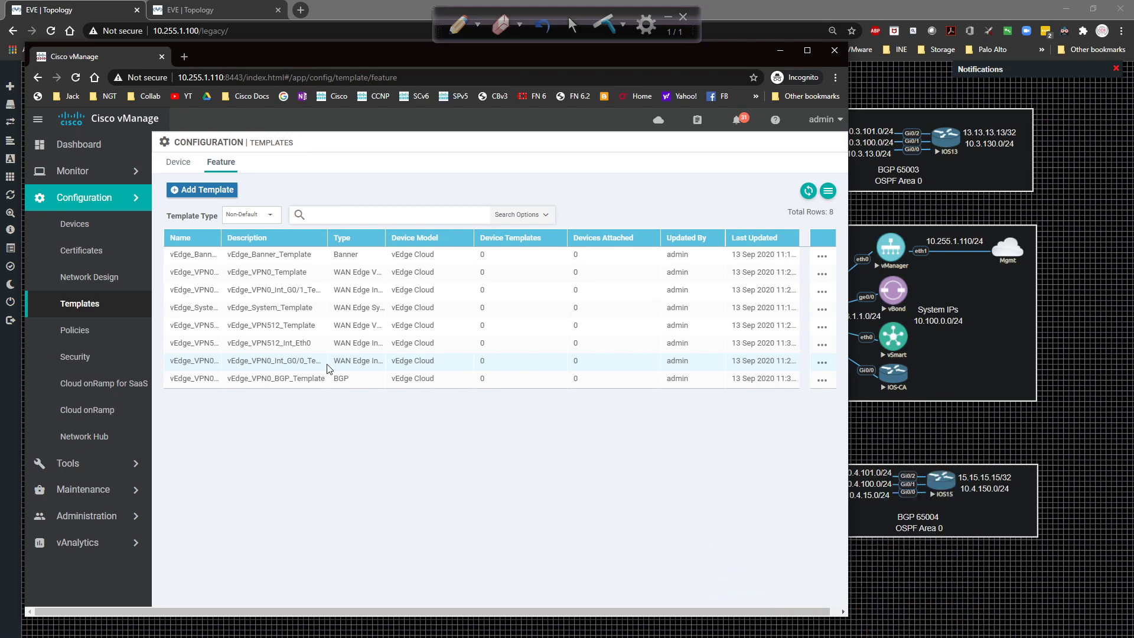
# Switch to the Device templates tab.
pyautogui.click(171, 166)
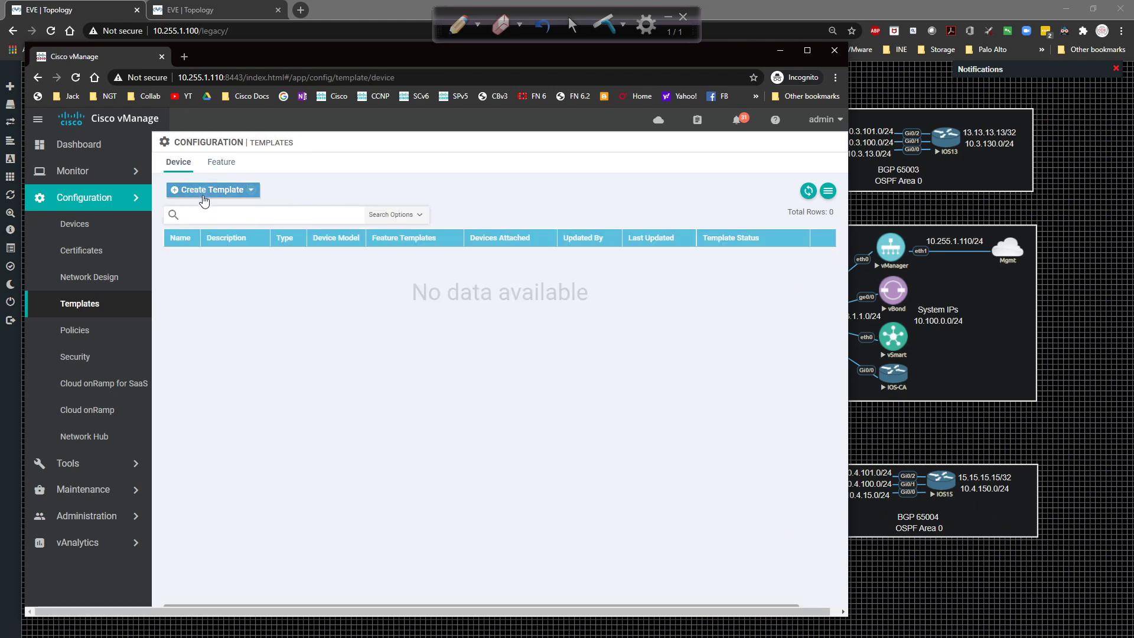
# Create a device template from feature templates for the vEdge Cloud model.
pyautogui.click(203, 192)
pyautogui.click(207, 210)
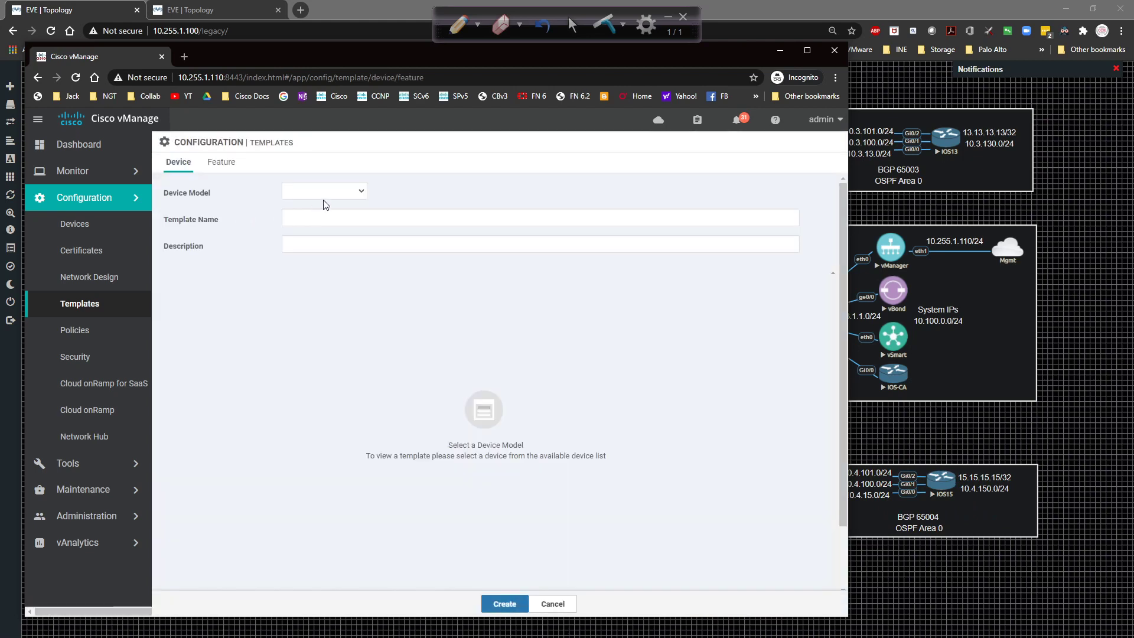
pyautogui.click(334, 192)
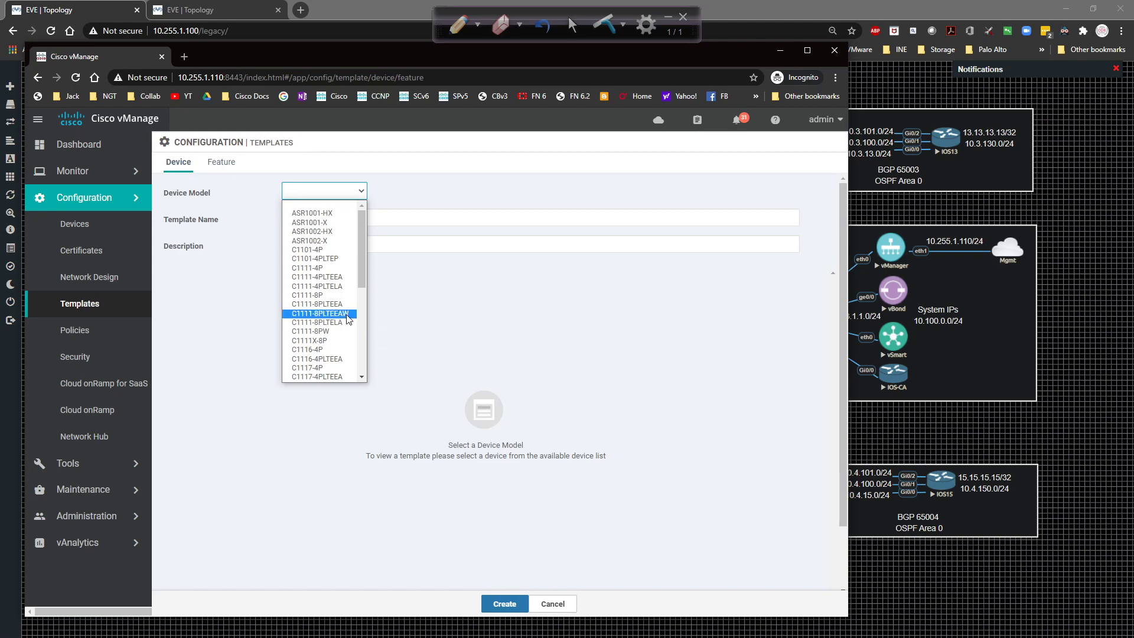
pyautogui.scroll(-5, 324, 307)
pyautogui.click(329, 359)
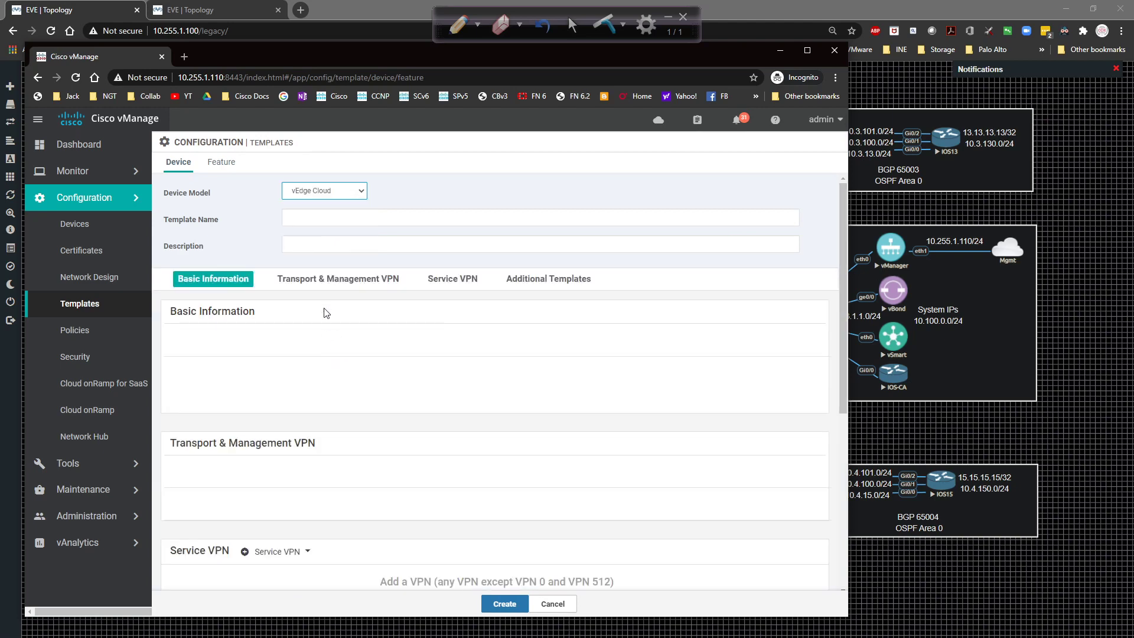
# Name the device template vEdge_Single_Device_Template and reuse the name as its description.
pyautogui.click(321, 219)
pyautogui.write('vE')
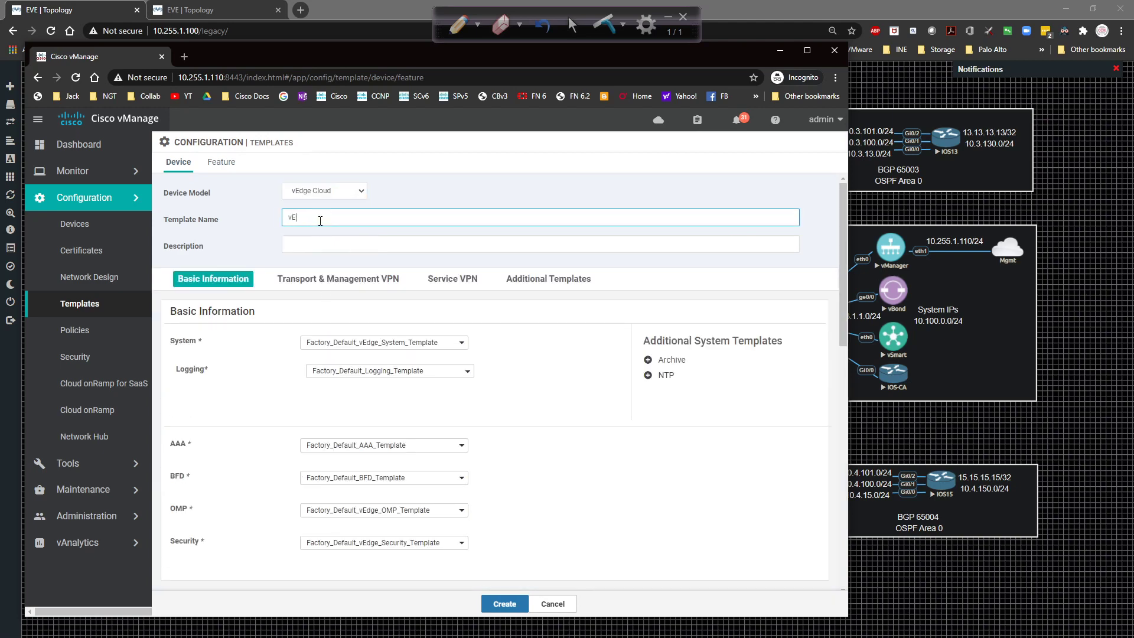
pyautogui.write('dge_Single_Device_Template')
pyautogui.hotkey('ctrl', 'a')
pyautogui.hotkey('ctrl', 'c')
pyautogui.press('Tab')
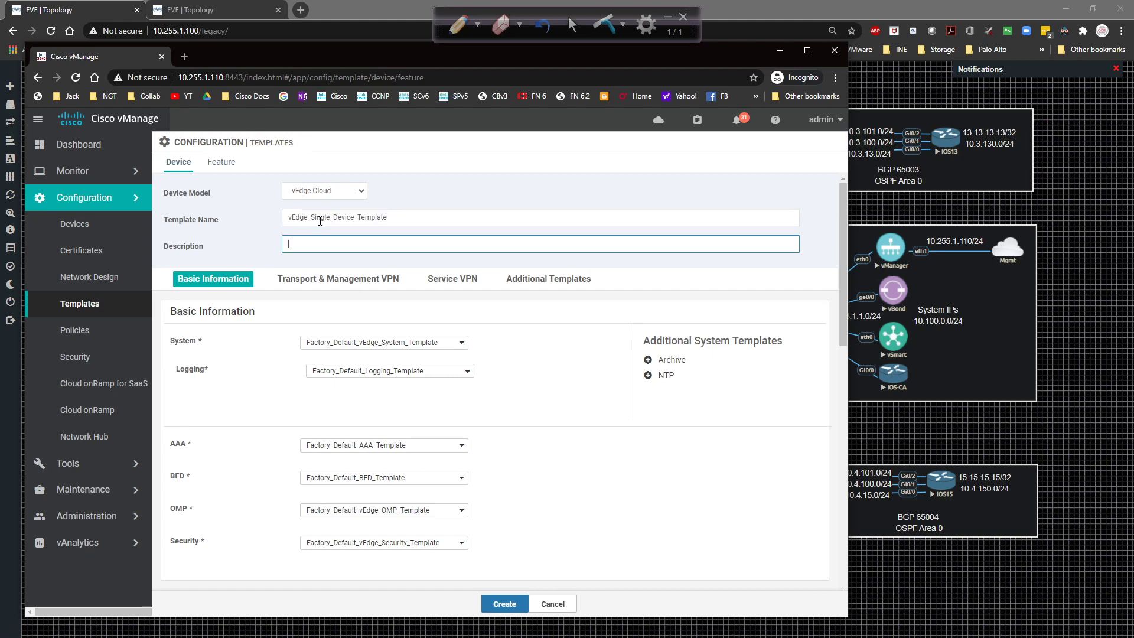
pyautogui.hotkey('ctrl', 'v')
pyautogui.click(649, 295)
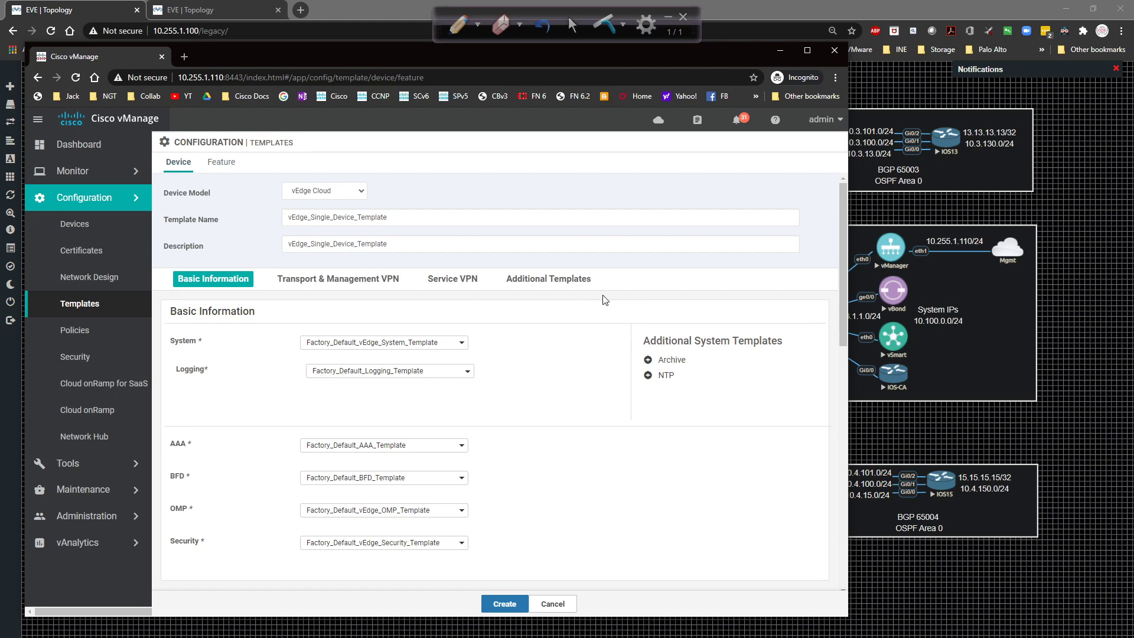
# Choose vEdge_System_Template as the System template.
pyautogui.scroll(-3, 605, 299)
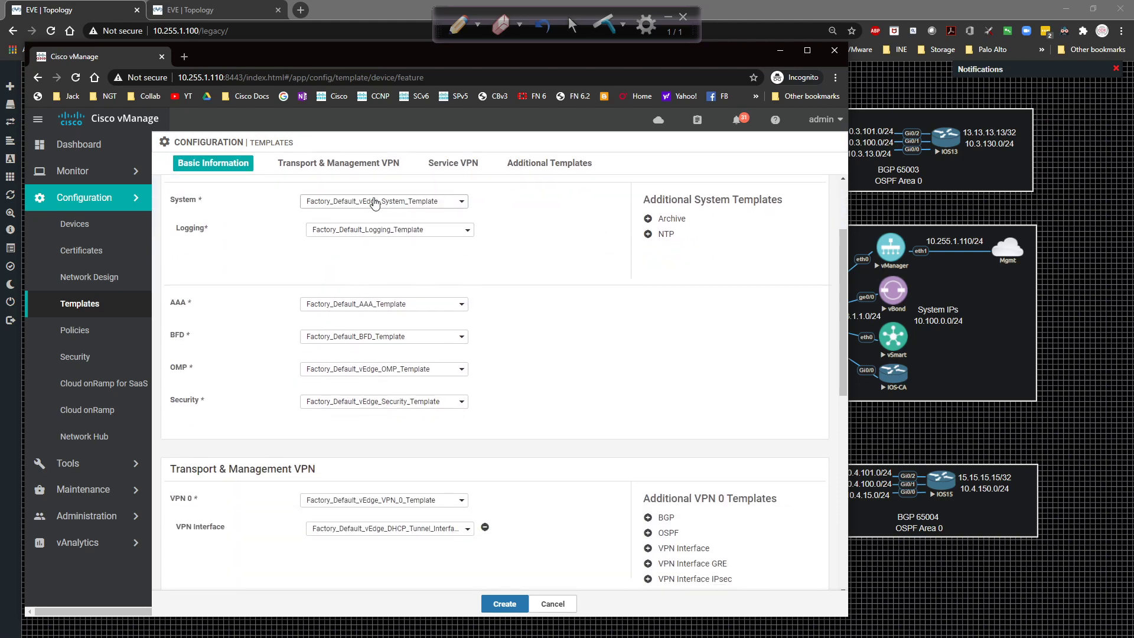
pyautogui.click(374, 201)
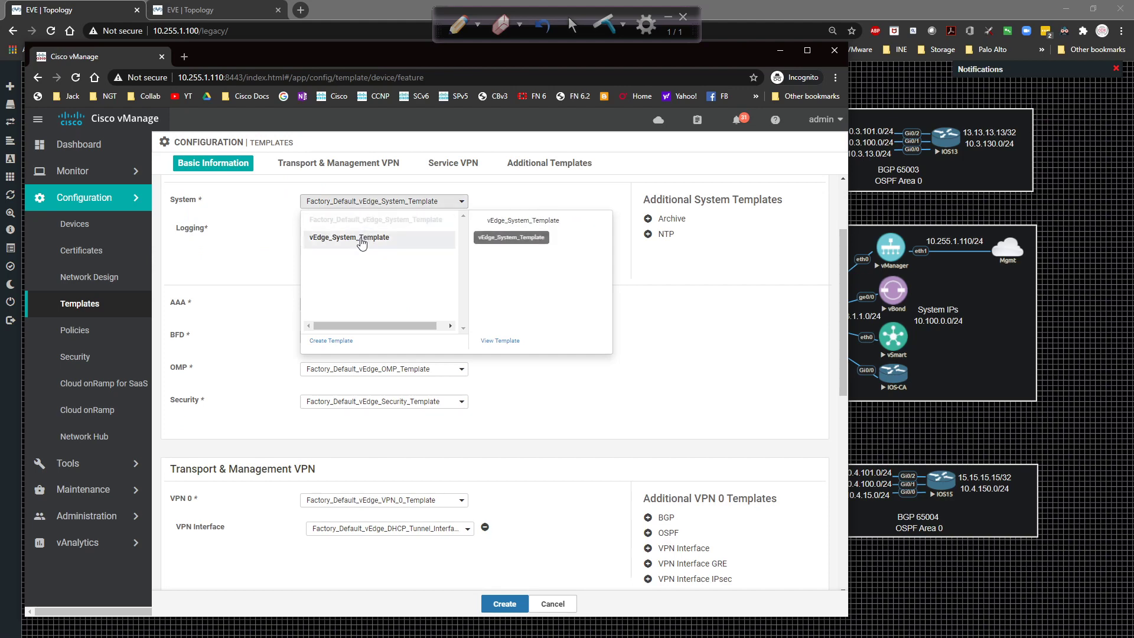
pyautogui.click(362, 239)
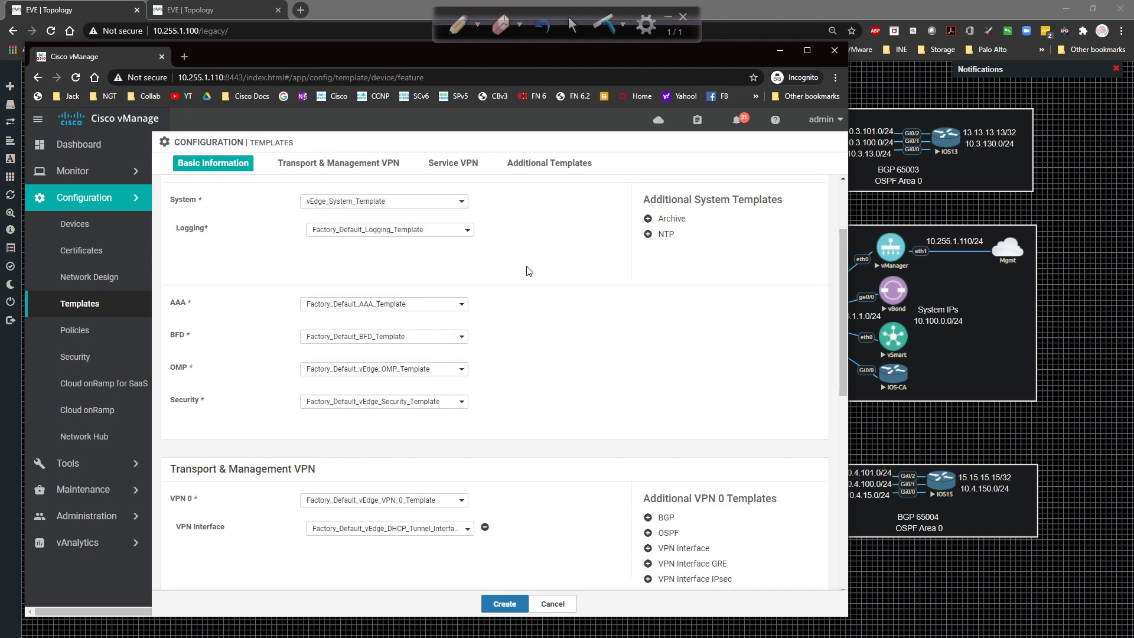
pyautogui.scroll(-3, 522, 269)
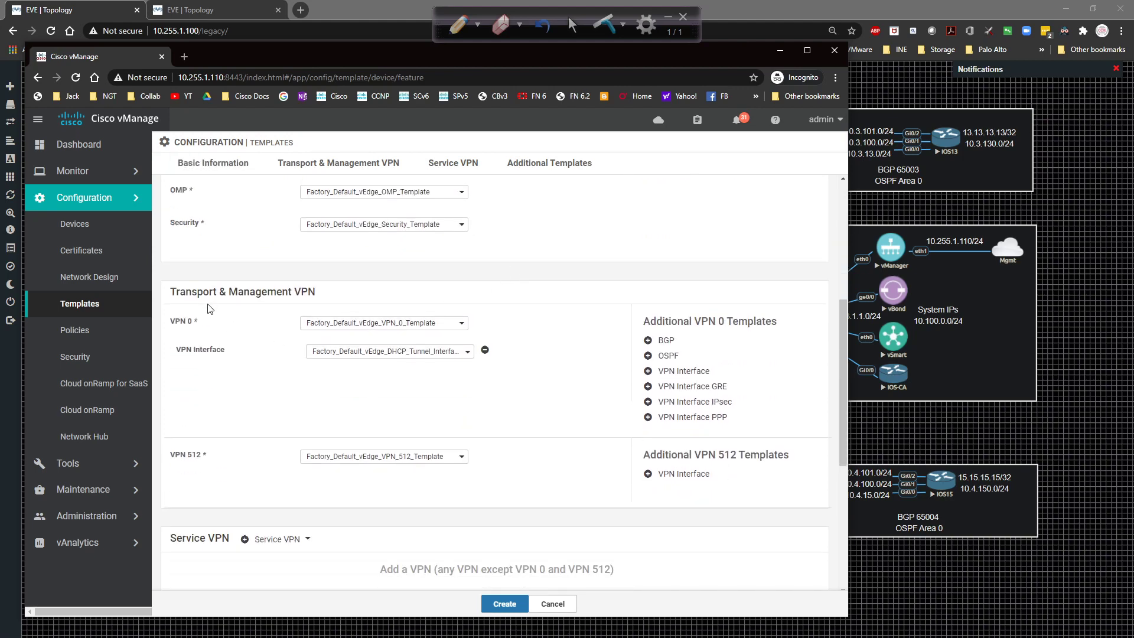
# Use vEdge_VPN0_Template for VPN 0 with the G0/0 and G0/1 interface templates.
pyautogui.click(365, 324)
pyautogui.click(367, 360)
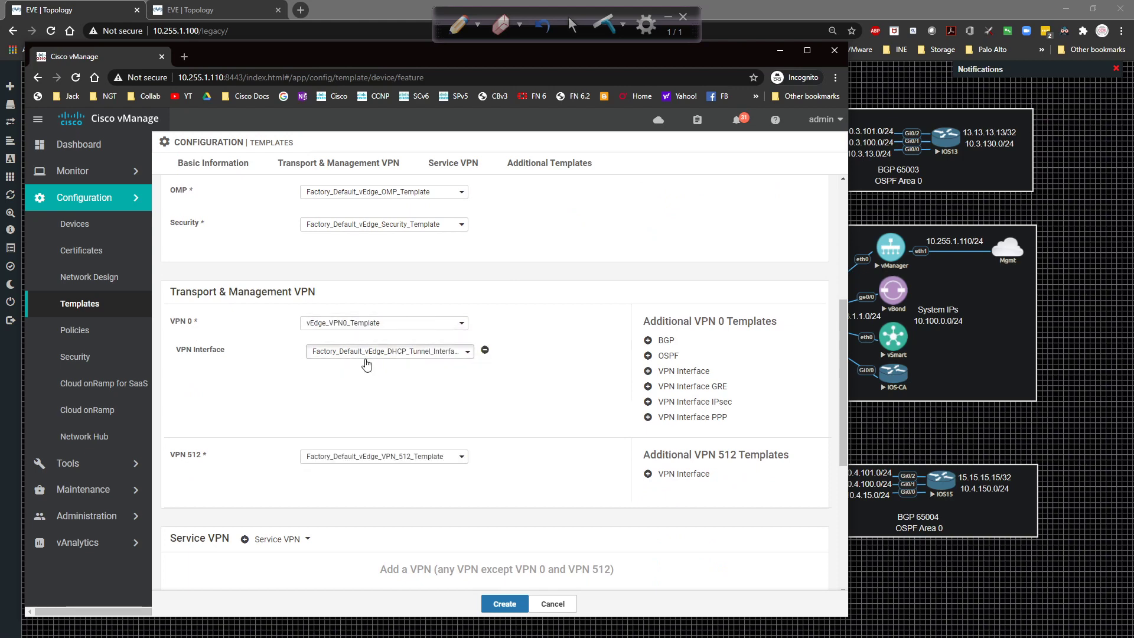
pyautogui.click(366, 352)
pyautogui.click(364, 388)
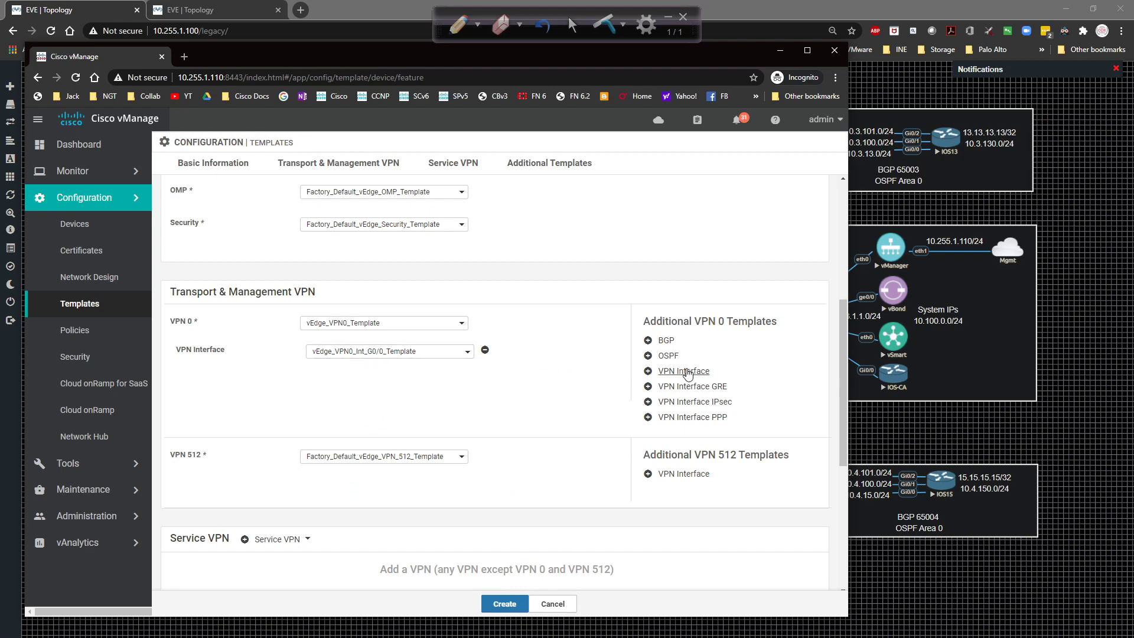
pyautogui.click(685, 372)
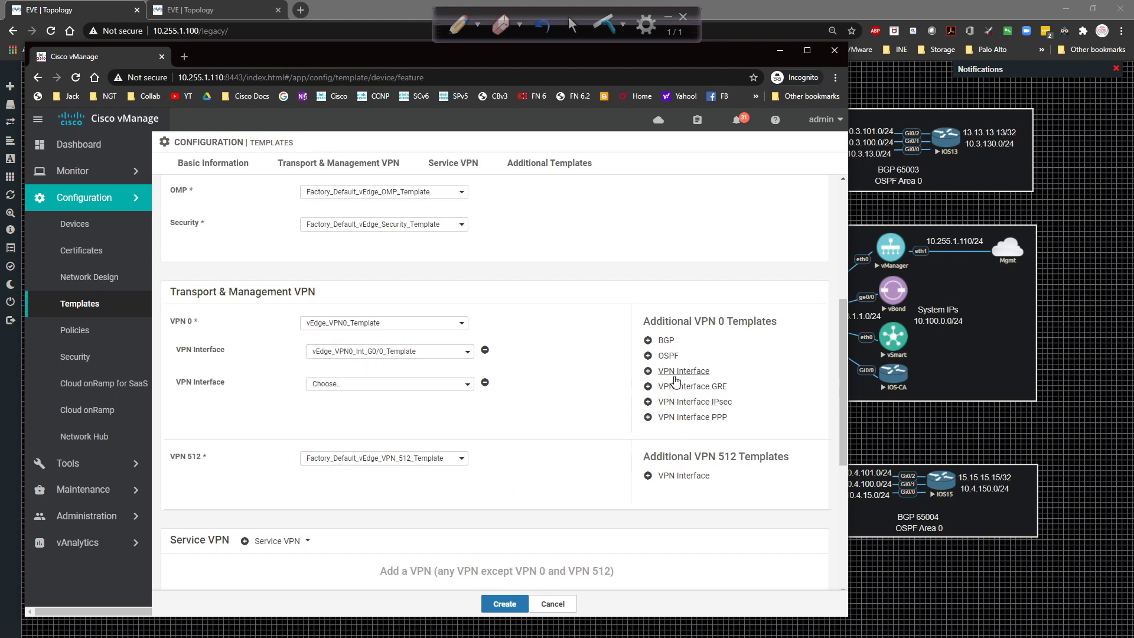
pyautogui.click(407, 385)
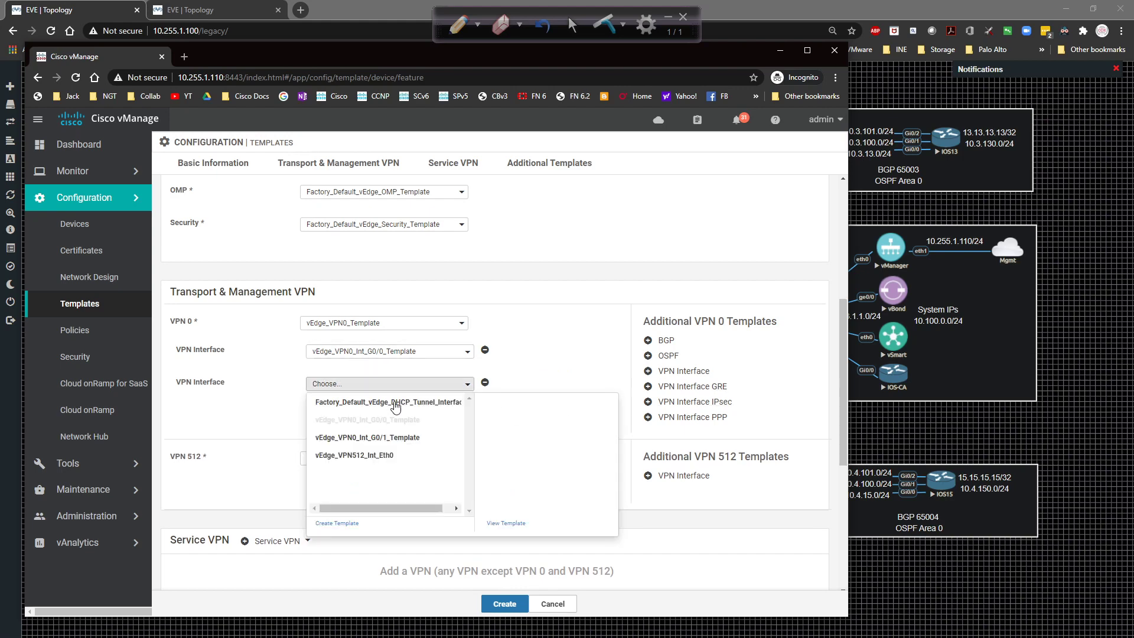
pyautogui.click(394, 438)
# Use vEdge_VPN512_Template for VPN 512 with the vEdge_VPN512_Int_Eth0 interface.
pyautogui.click(319, 458)
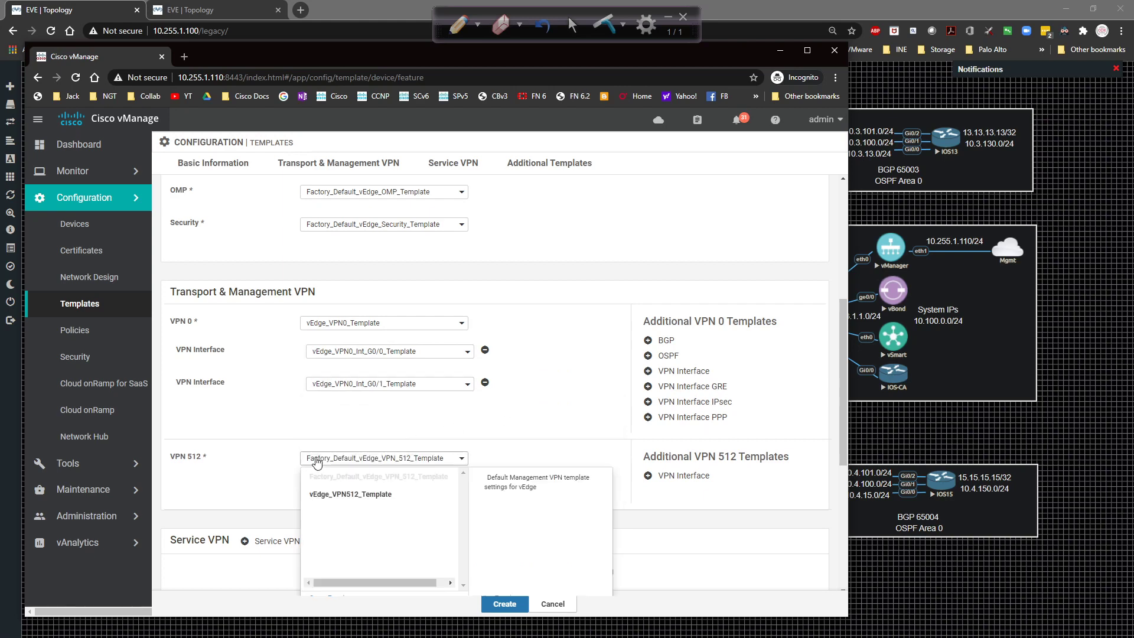
pyautogui.click(345, 496)
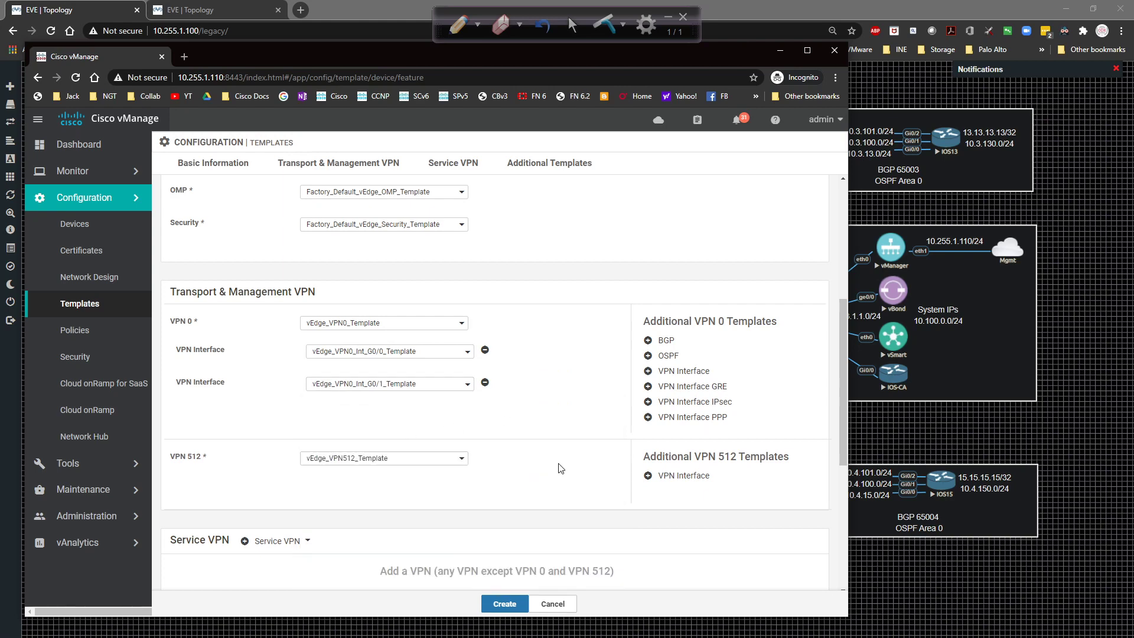
pyautogui.click(652, 476)
pyautogui.click(358, 490)
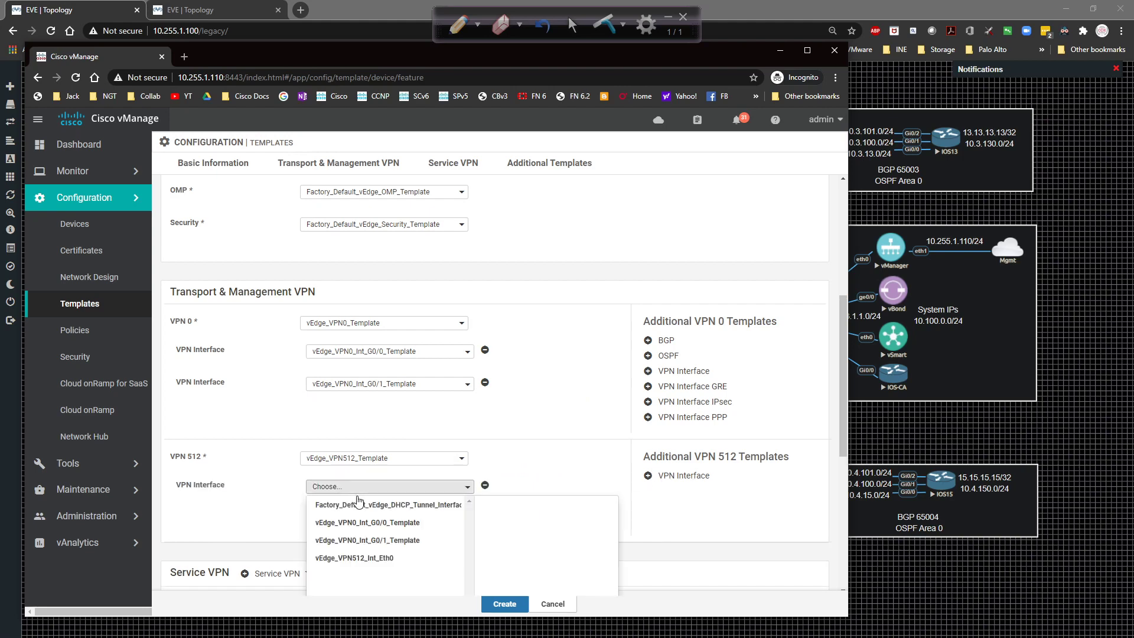
pyautogui.click(345, 552)
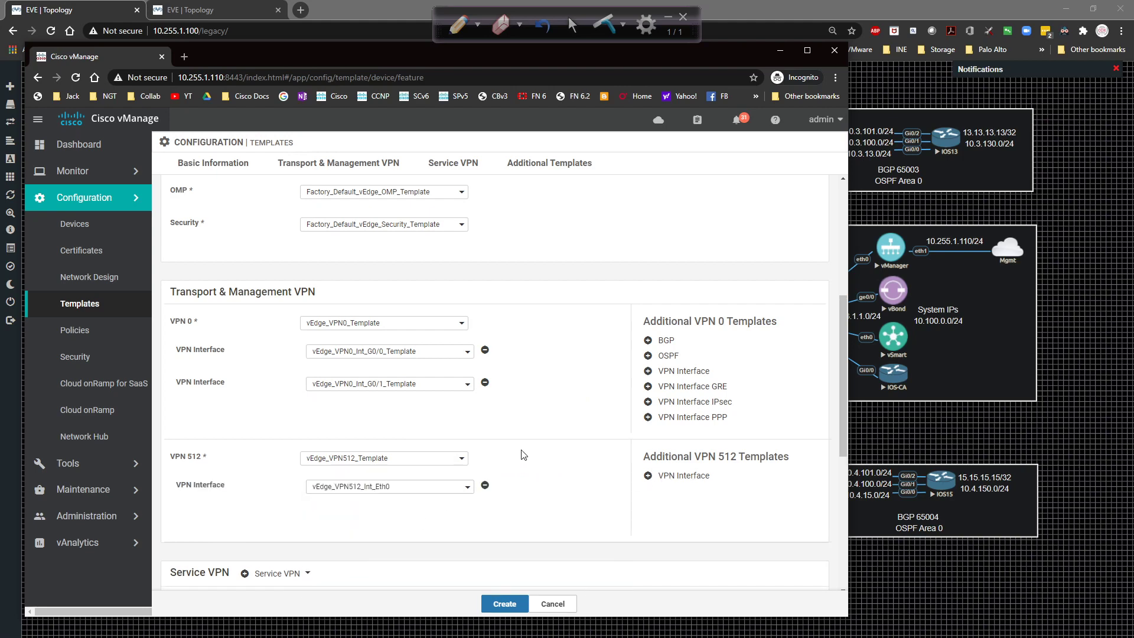
pyautogui.scroll(-3, 473, 460)
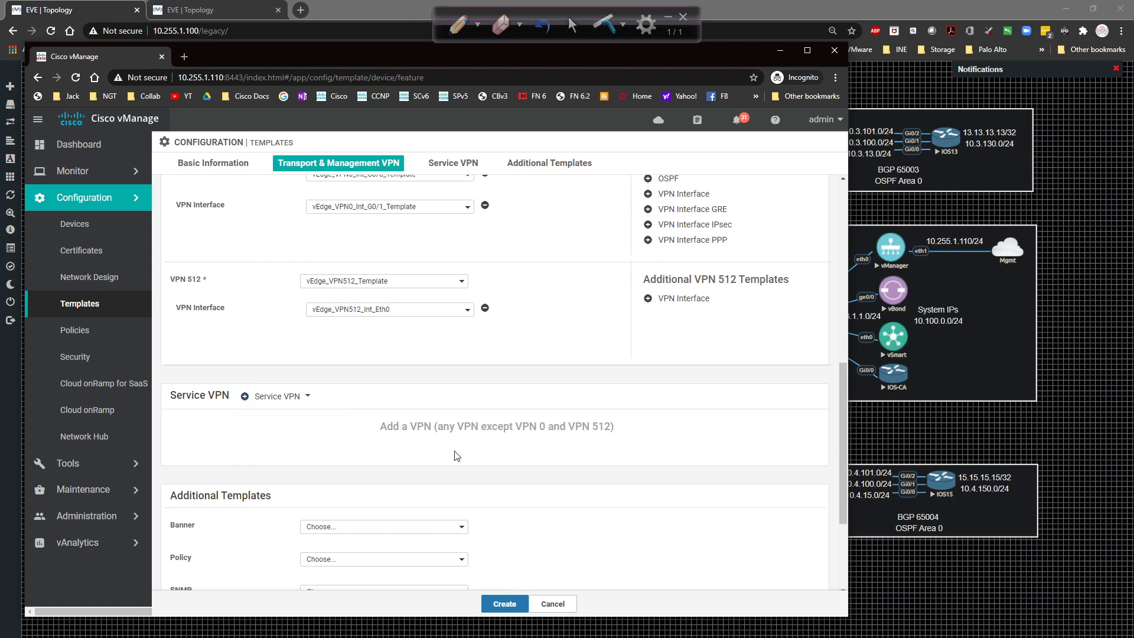
pyautogui.moveTo(245, 405)
# Choose vEdge_Banner_Template for the banner and create the device template.
pyautogui.scroll(-2, 290, 413)
pyautogui.click(329, 409)
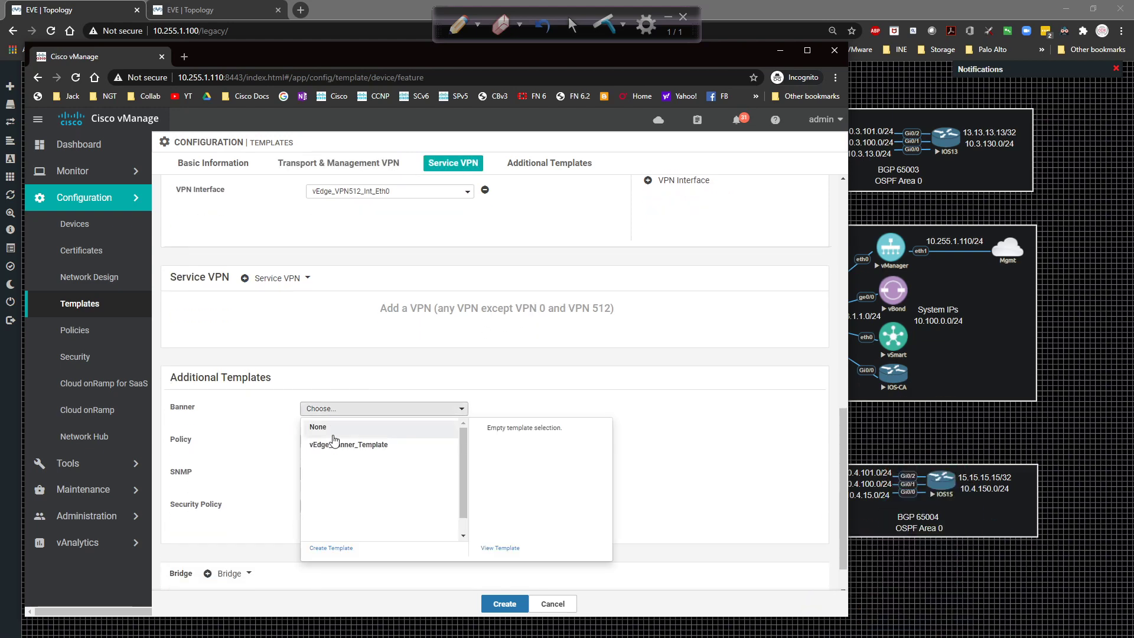
pyautogui.click(334, 436)
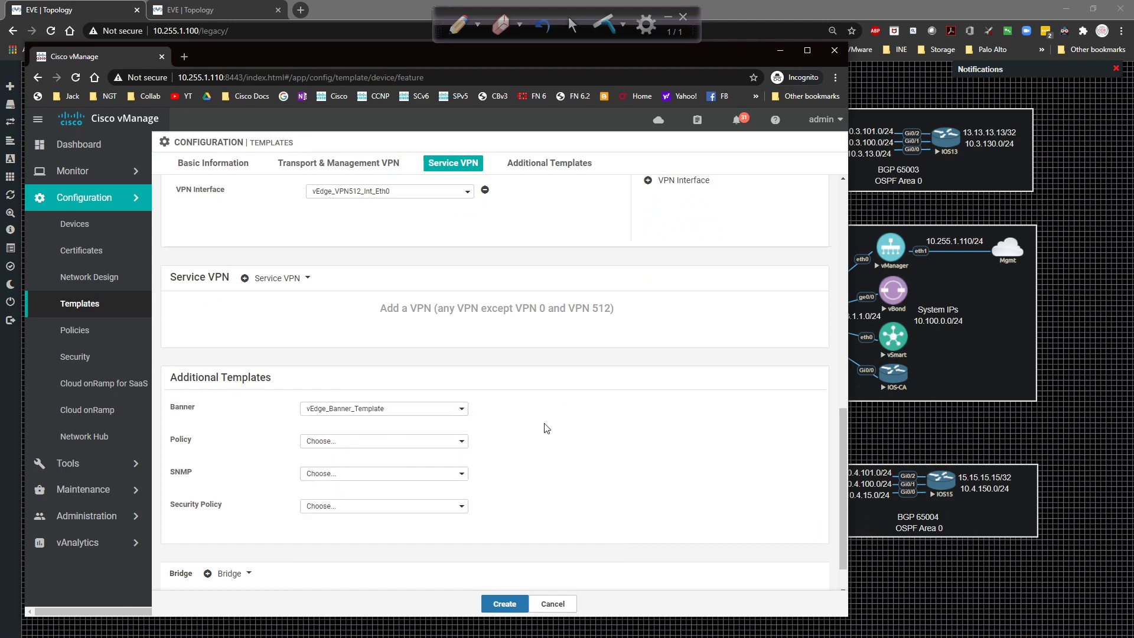
pyautogui.scroll(10, 543, 430)
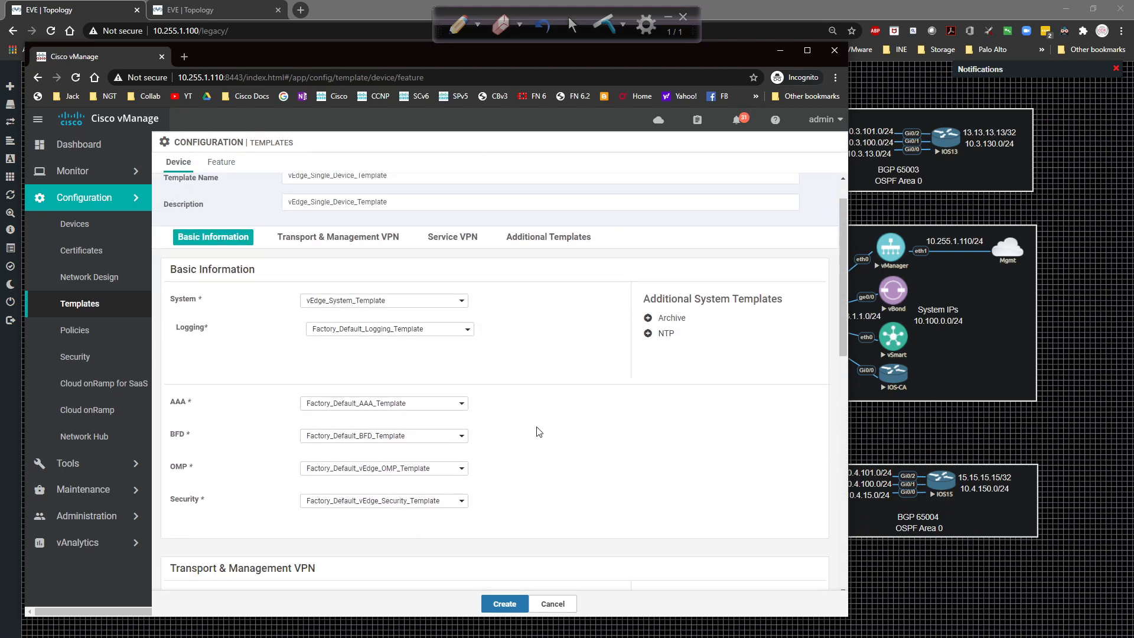
pyautogui.scroll(-10, 538, 432)
pyautogui.click(504, 602)
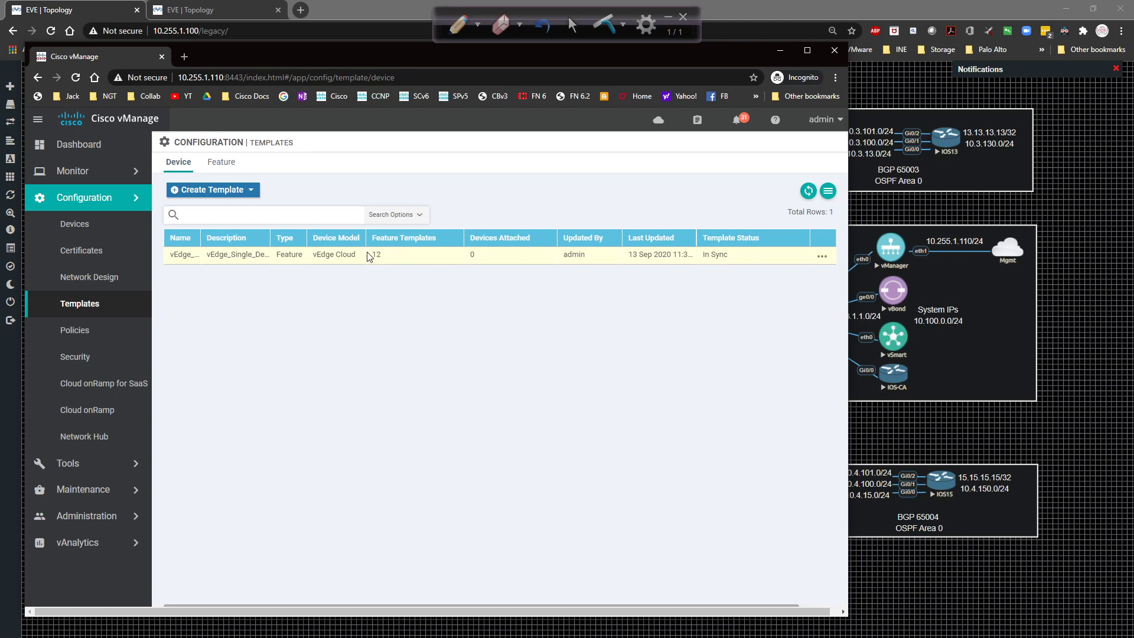
# Attach vEdge3 and vEdge4 to vEdge_Single_Device_Template.
pyautogui.click(822, 257)
pyautogui.click(801, 345)
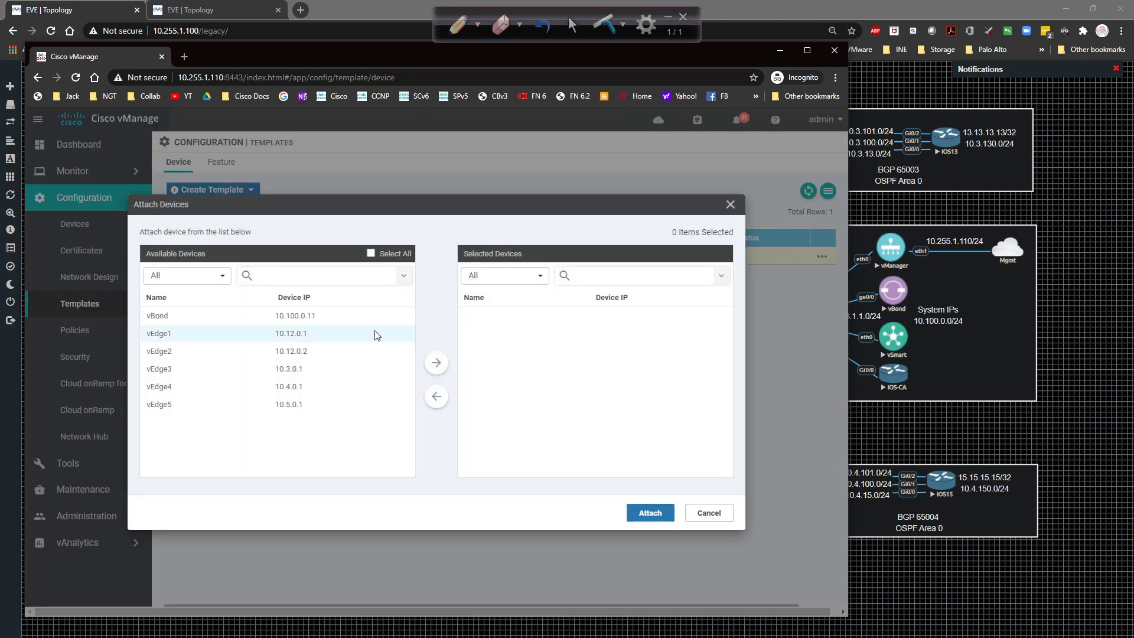
pyautogui.click(311, 387)
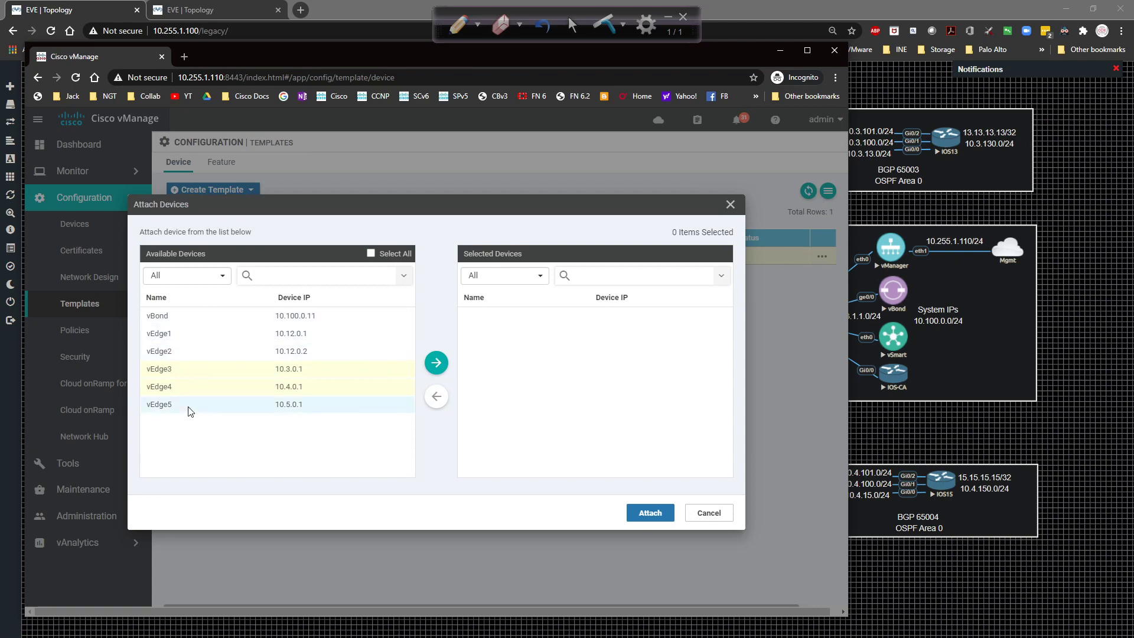
pyautogui.click(436, 364)
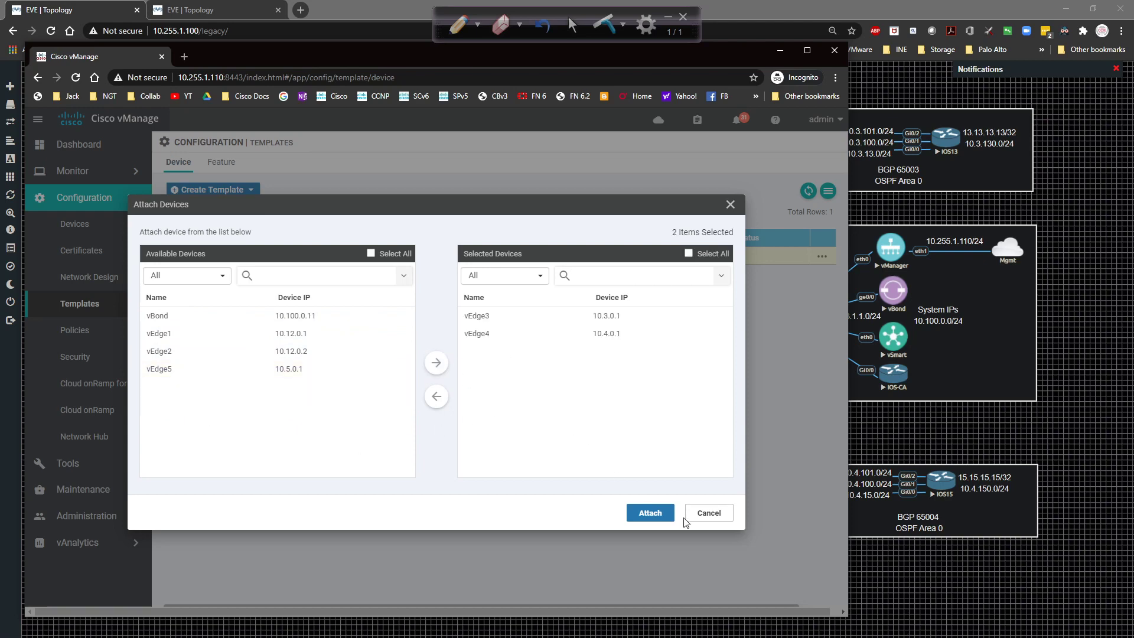
pyautogui.click(646, 513)
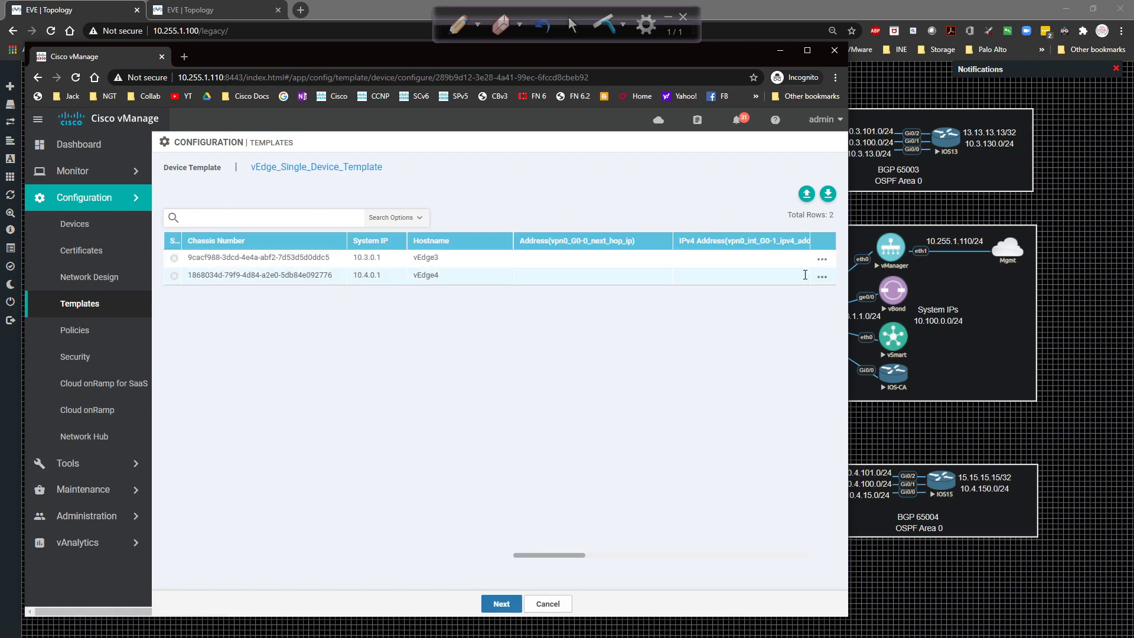
# Edit vEdge3's template variables and set its timezone to America/Chicago.
pyautogui.click(556, 254)
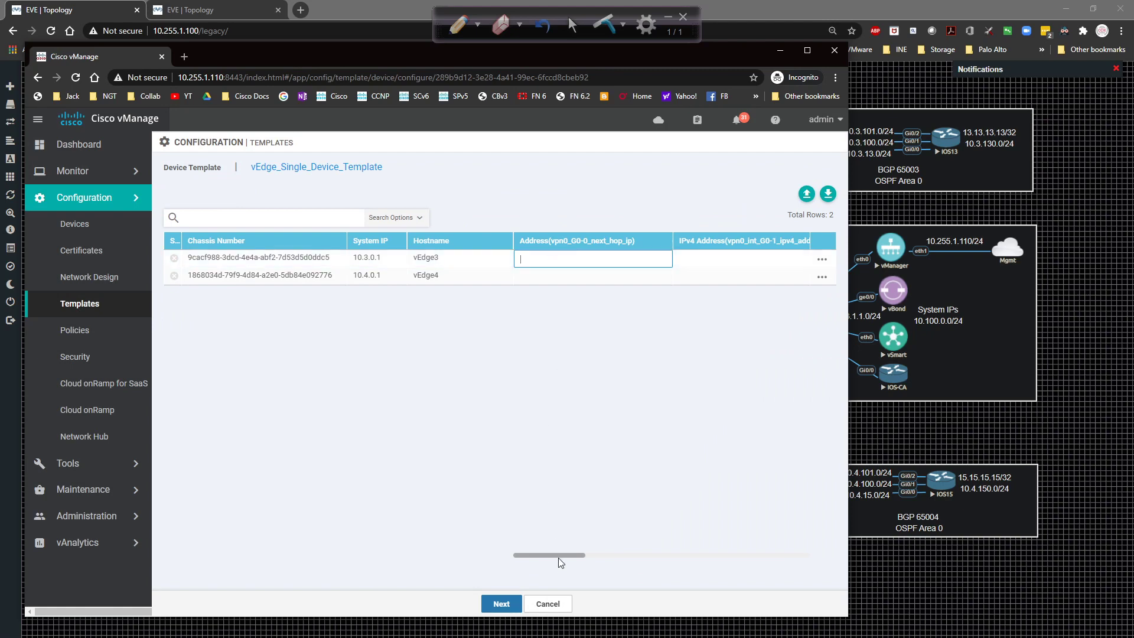
pyautogui.moveTo(559, 556); pyautogui.dragTo(463, 539)
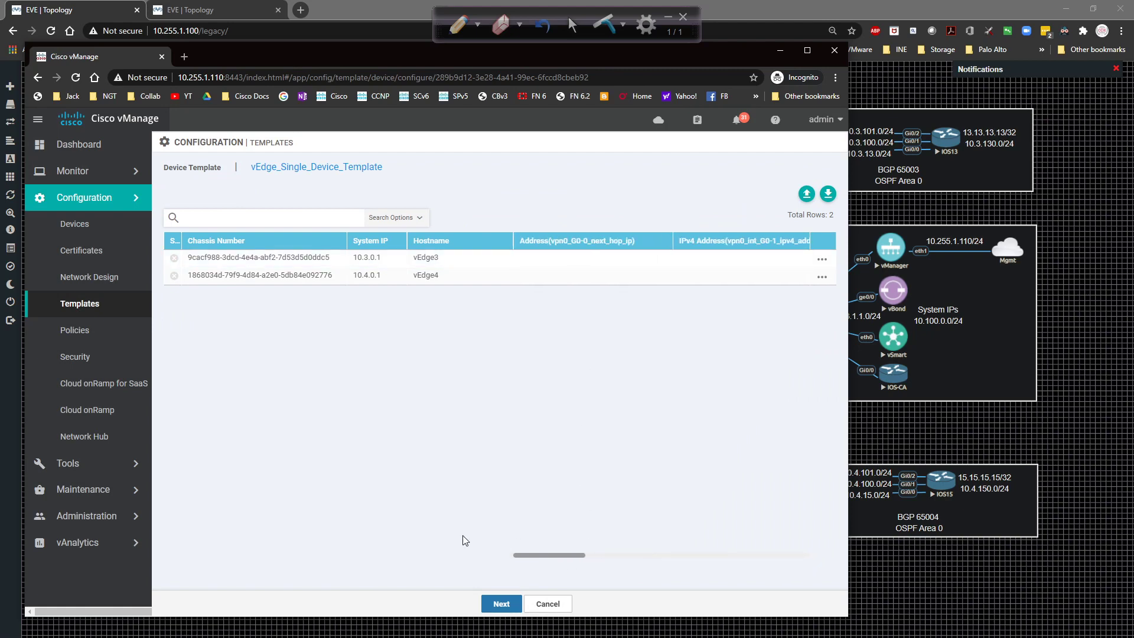
pyautogui.click(822, 259)
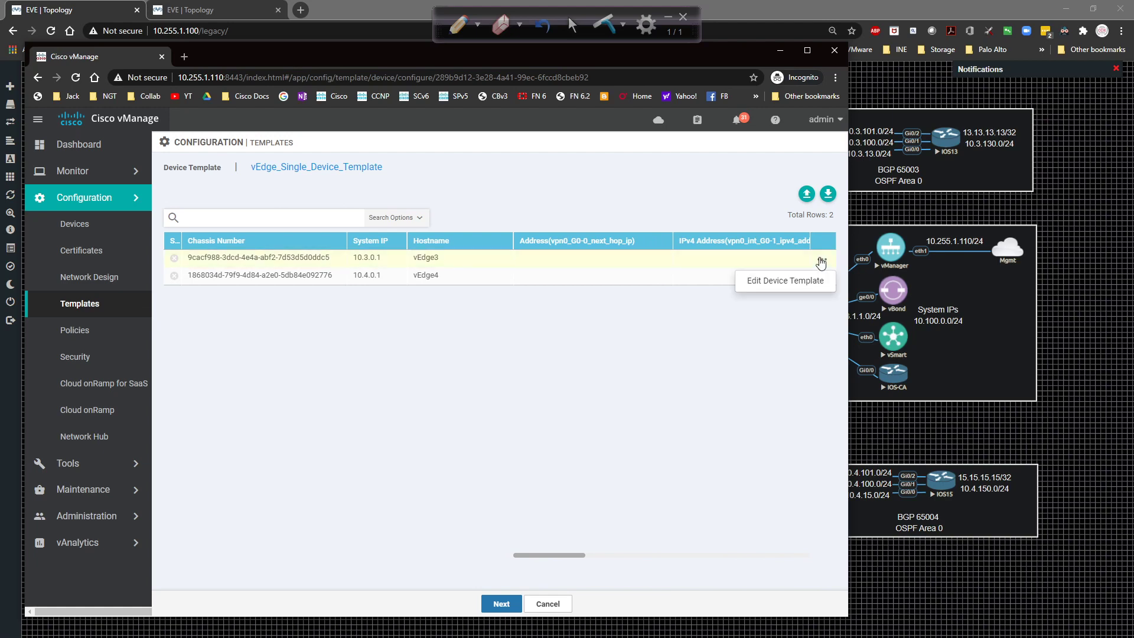
pyautogui.click(787, 286)
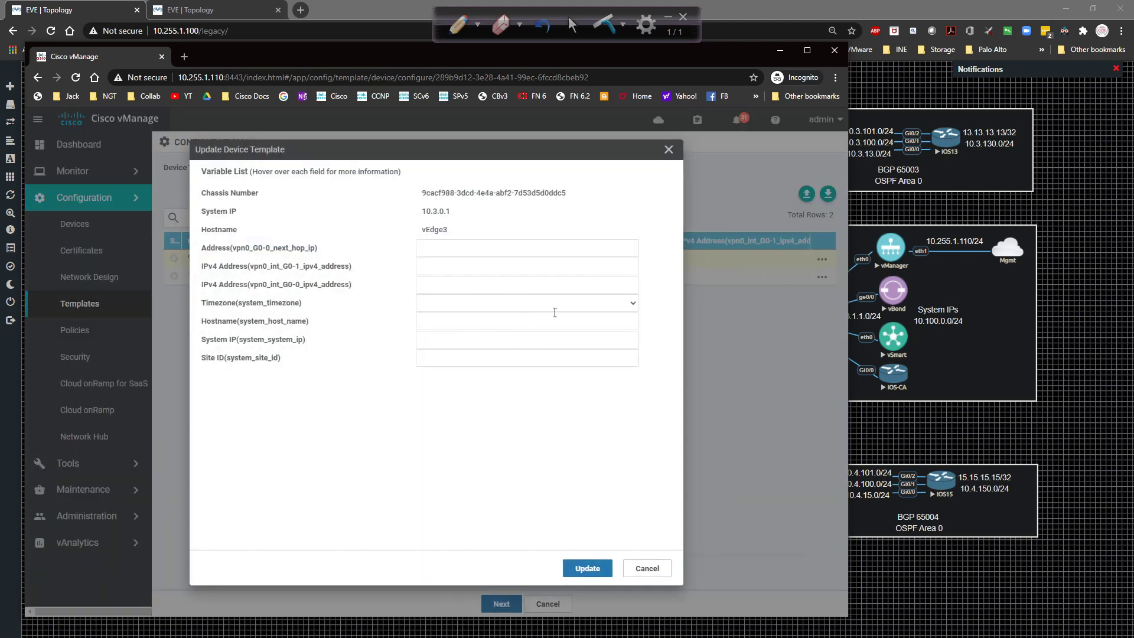
pyautogui.click(559, 304)
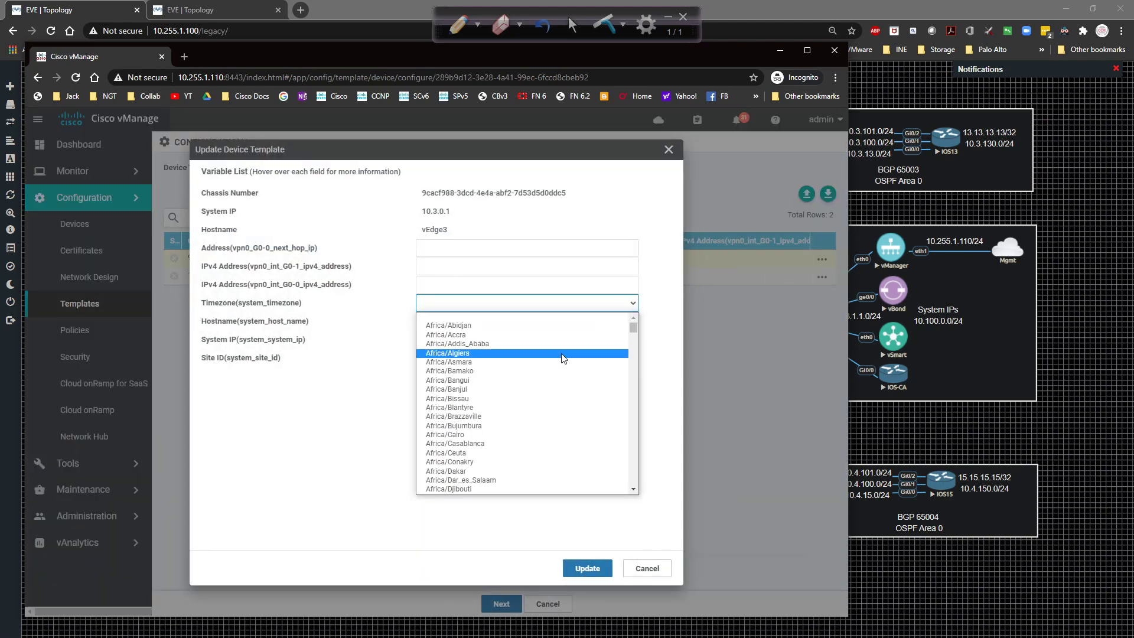
pyautogui.write('am')
pyautogui.scroll(-6, 563, 359)
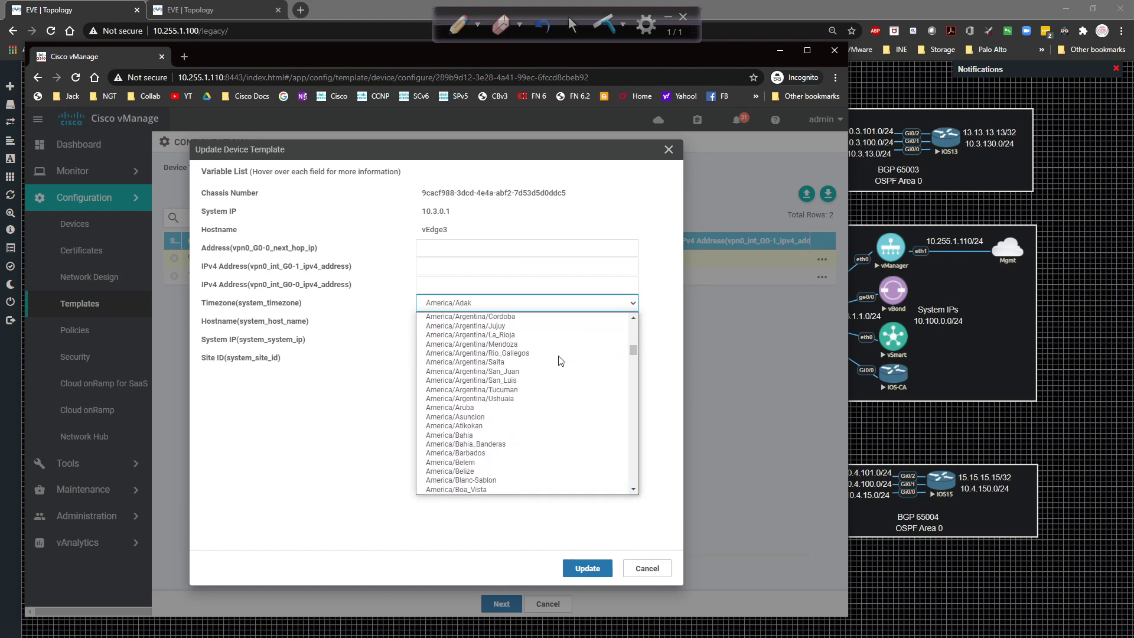
pyautogui.click(454, 452)
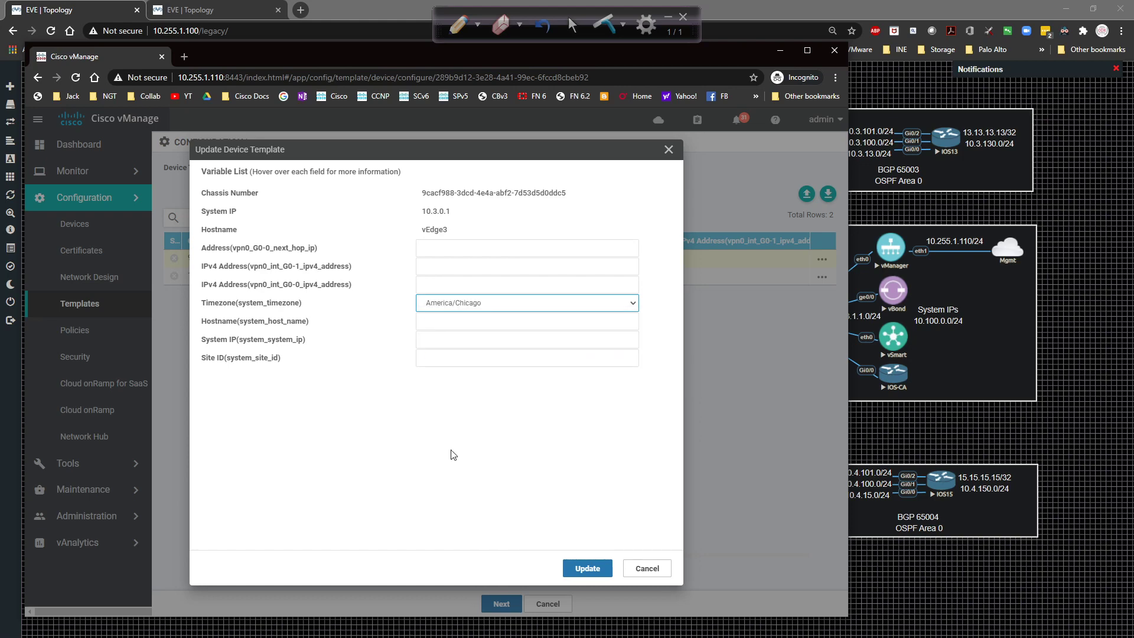
# Enter vEdge3's next hop 192.1.3.1, interface IPs, hostname, system IP 10.3.0.1, site ID 3, and update.
pyautogui.click(450, 251)
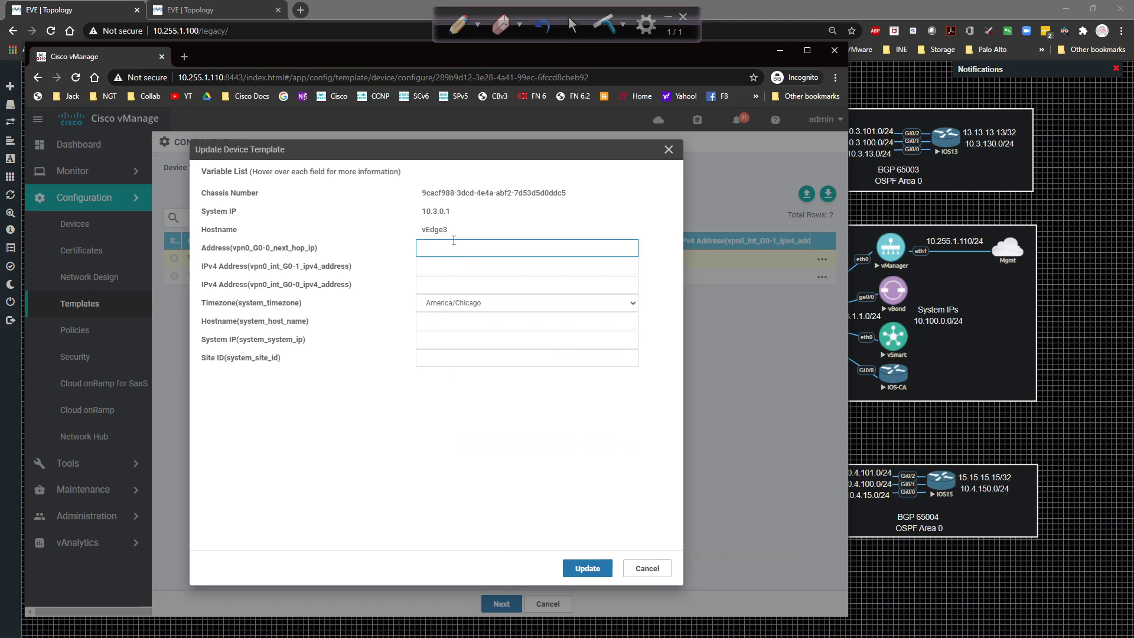
pyautogui.moveTo(390, 59); pyautogui.dragTo(255, 72)
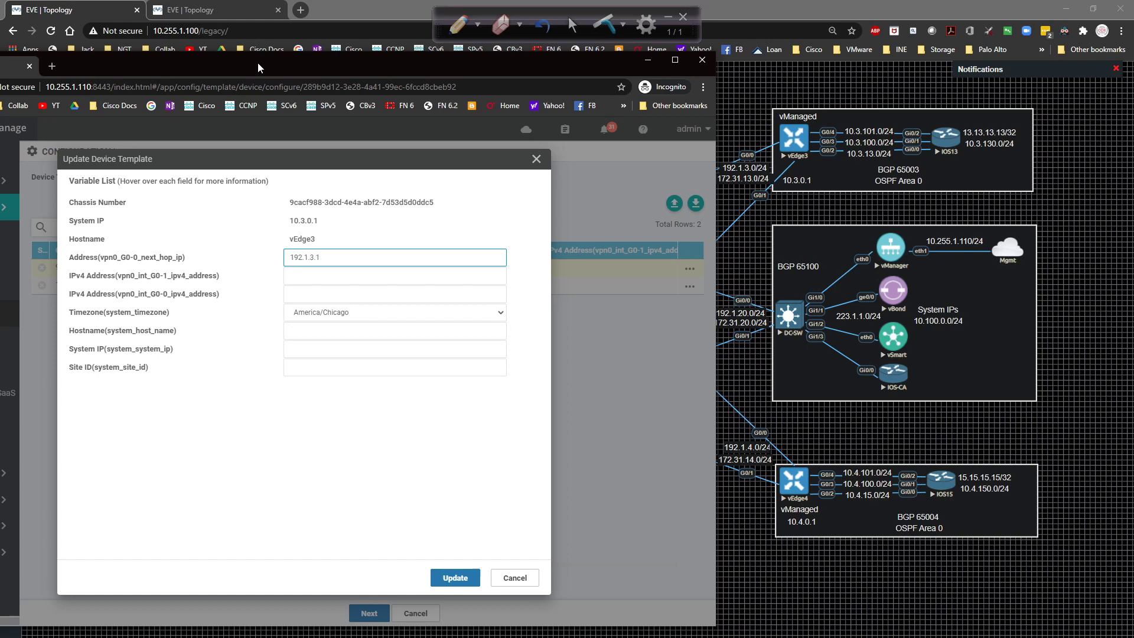
pyautogui.press('Tab')
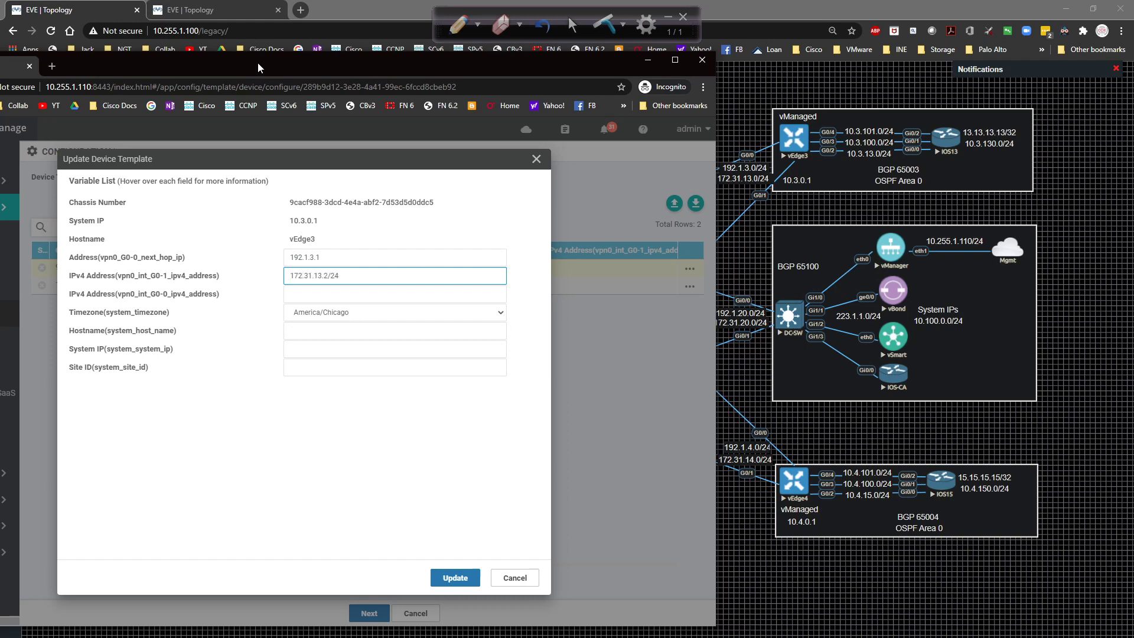
pyautogui.press('Tab')
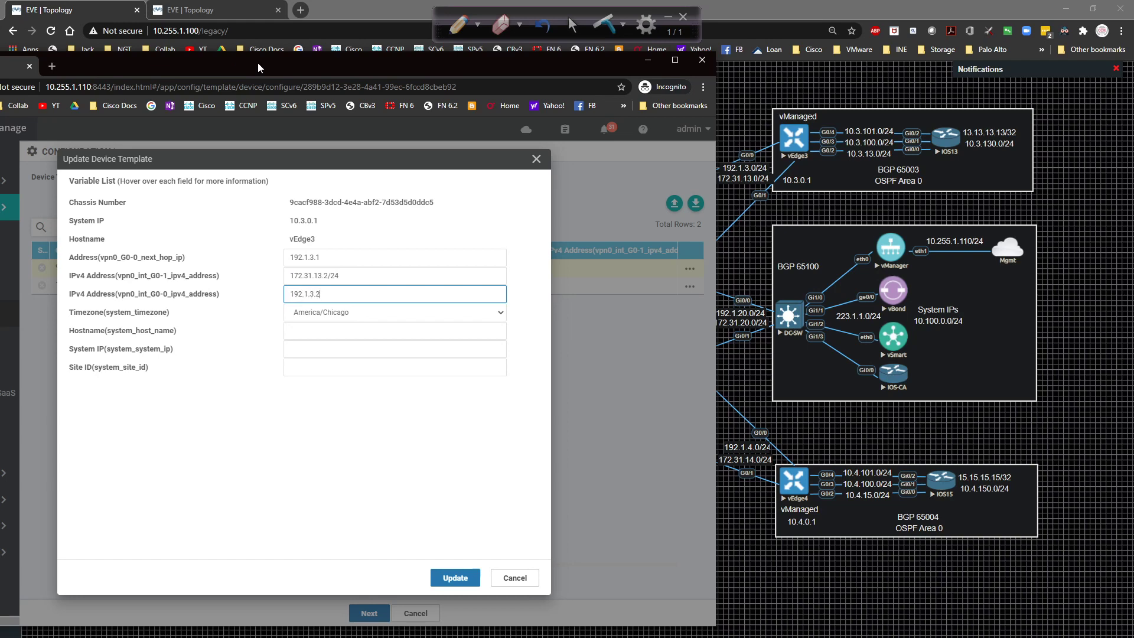
pyautogui.press('Tab')
pyautogui.press('Tab')
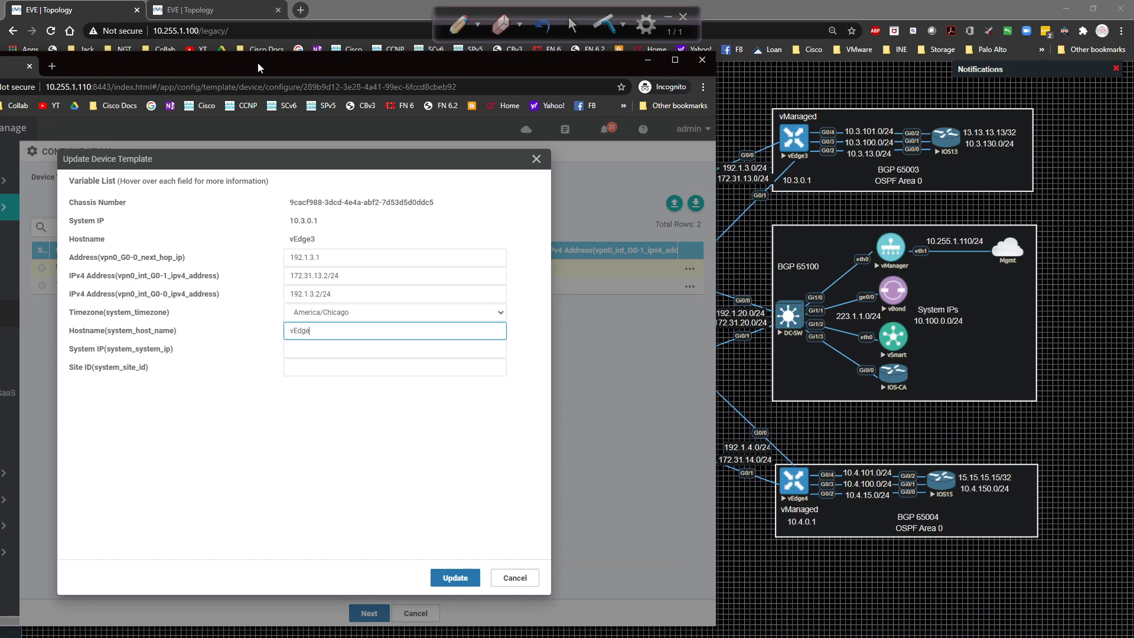
pyautogui.press('Tab')
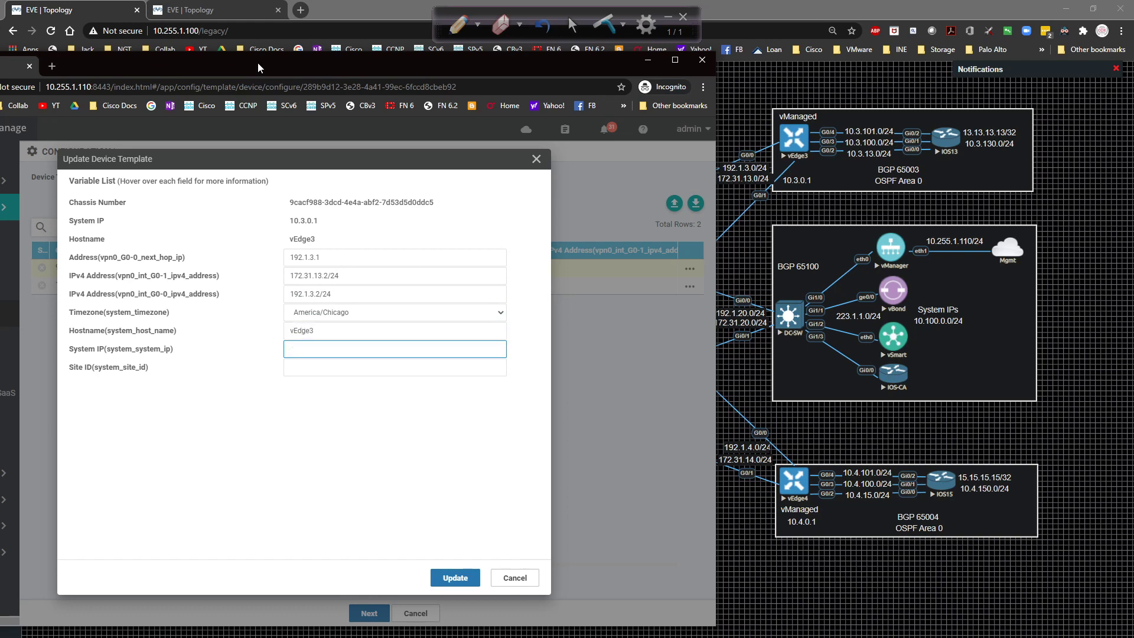
pyautogui.write('103')
pyautogui.press('Tab')
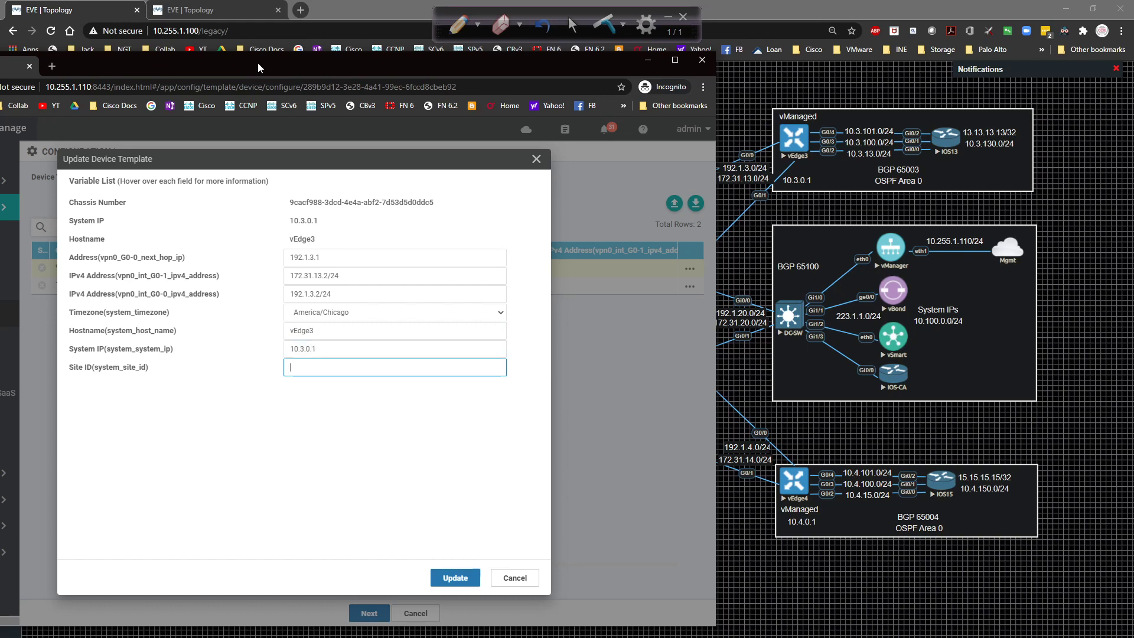
pyautogui.click(394, 468)
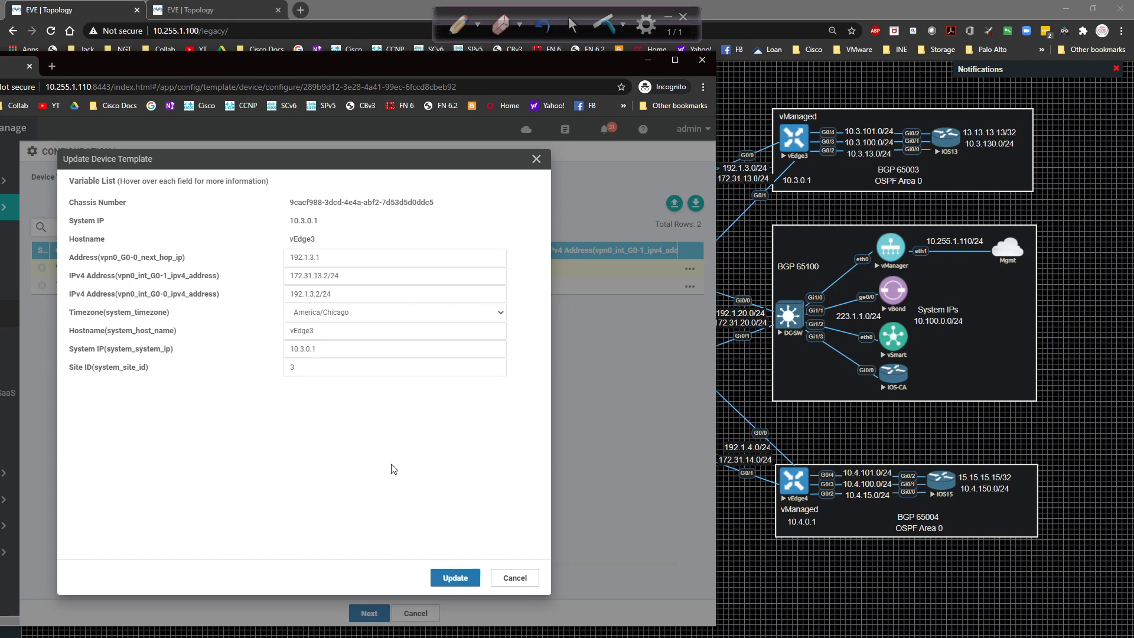
pyautogui.click(454, 577)
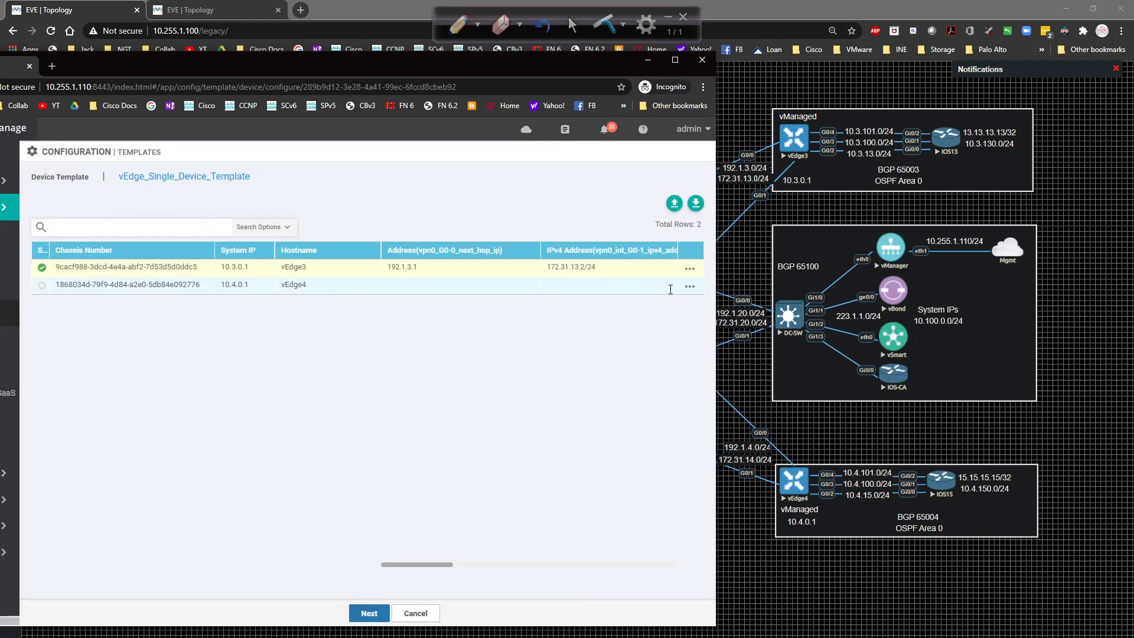
# Edit vEdge4's variables: next hop 192.1.4.1, G0/1 172.31.14.2/24, G0/0, and America/Chicago timezone.
pyautogui.click(688, 287)
pyautogui.click(664, 312)
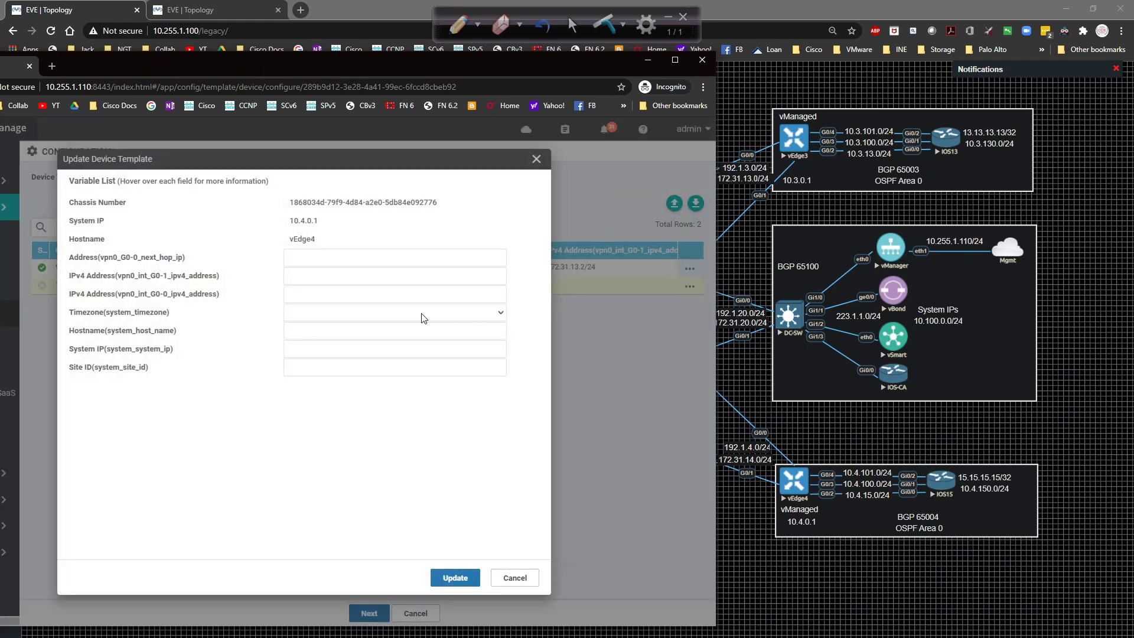
pyautogui.click(332, 263)
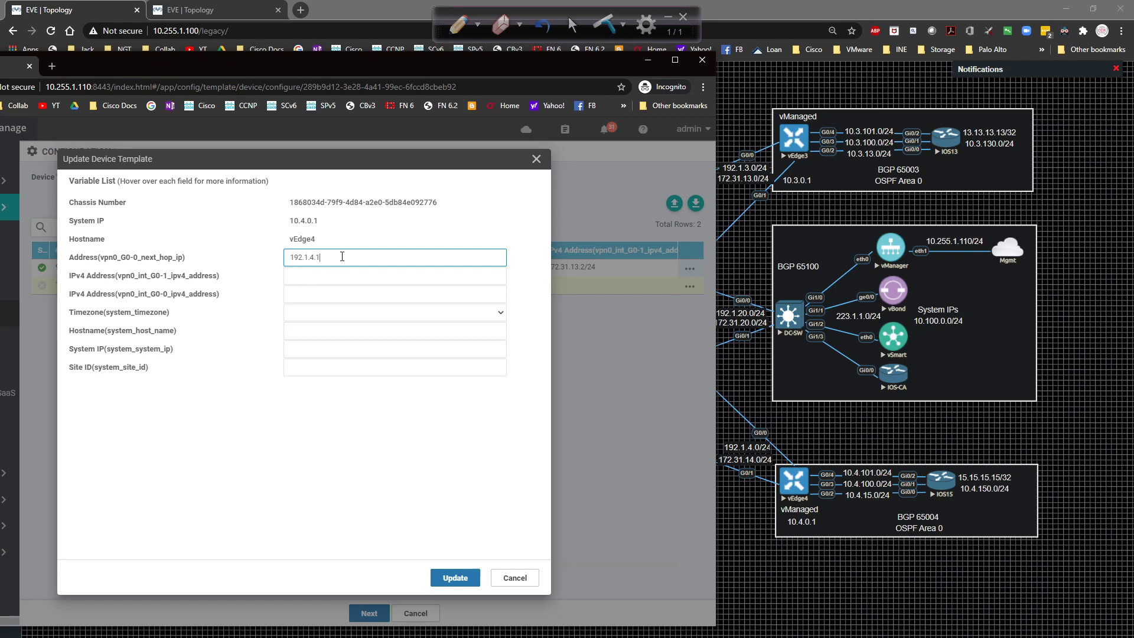
pyautogui.press('Tab')
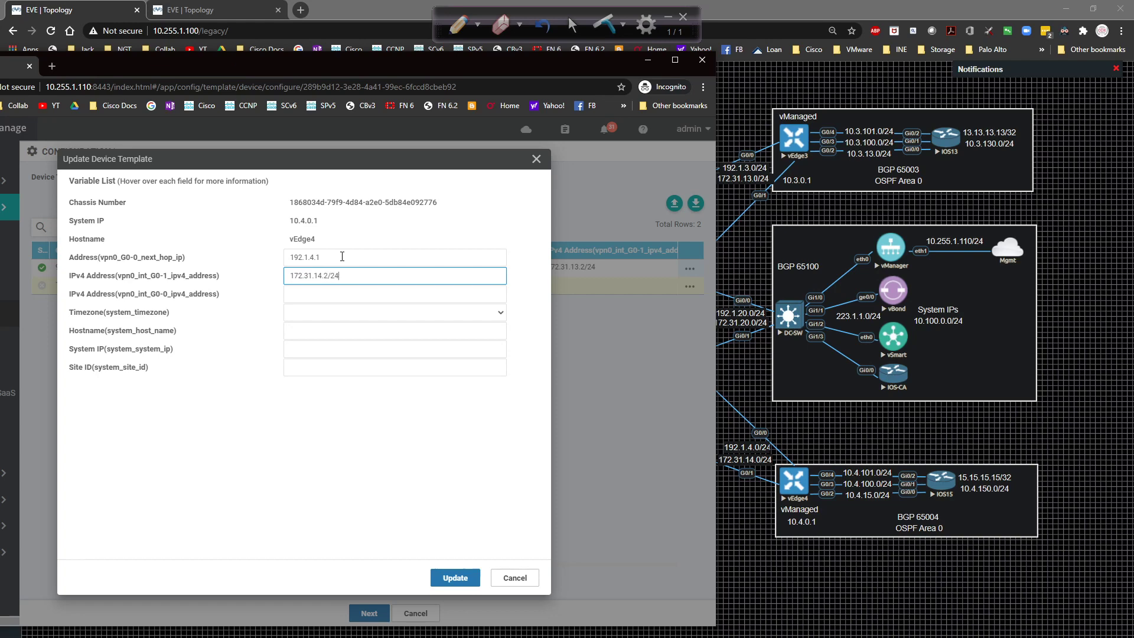
pyautogui.press('Tab')
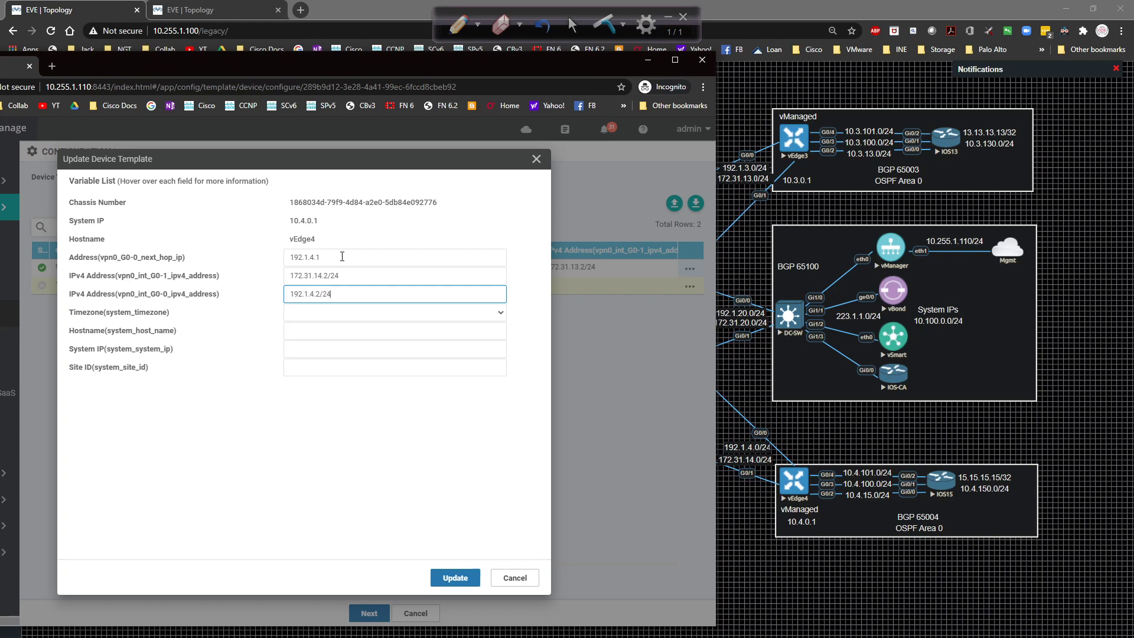
pyautogui.press('Tab')
pyautogui.press('Down')
pyautogui.press('Down')
pyautogui.press('Down')
pyautogui.press('Down')
pyautogui.press('Down')
pyautogui.press('Down')
pyautogui.press('Down')
pyautogui.press('Down')
pyautogui.press('Down')
pyautogui.press('Down')
pyautogui.press('Down')
pyautogui.press('Down')
pyautogui.press('Down')
pyautogui.press('Down')
pyautogui.press('Down')
pyautogui.press('Down')
pyautogui.press('Down')
pyautogui.press('Down')
pyautogui.press('Down')
pyautogui.press('Down')
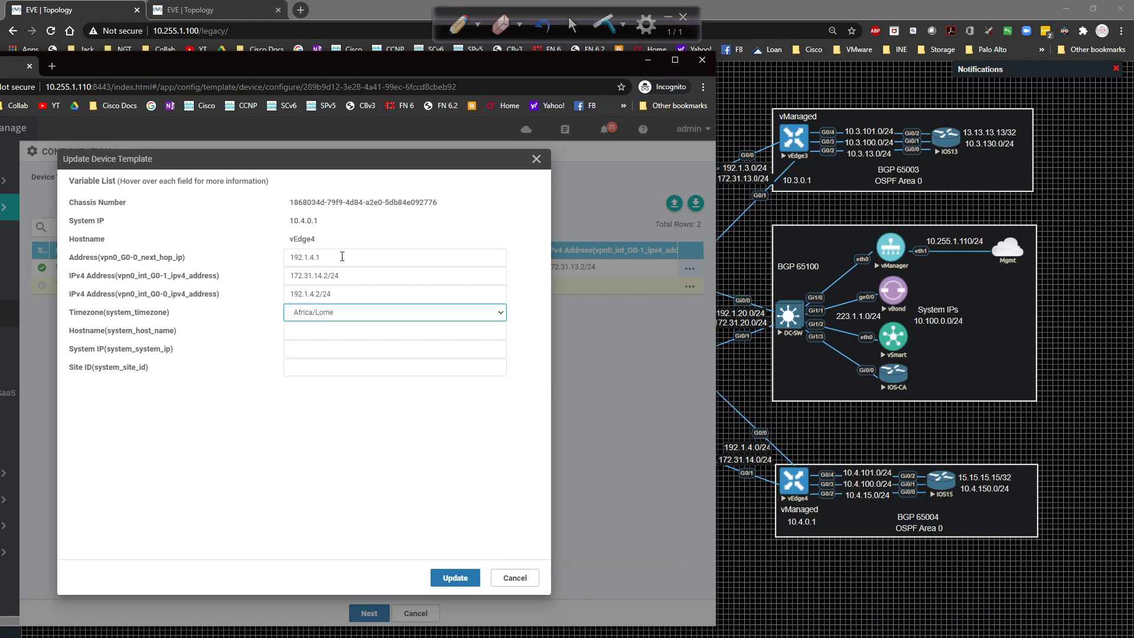
pyautogui.write('am')
pyautogui.click(404, 319)
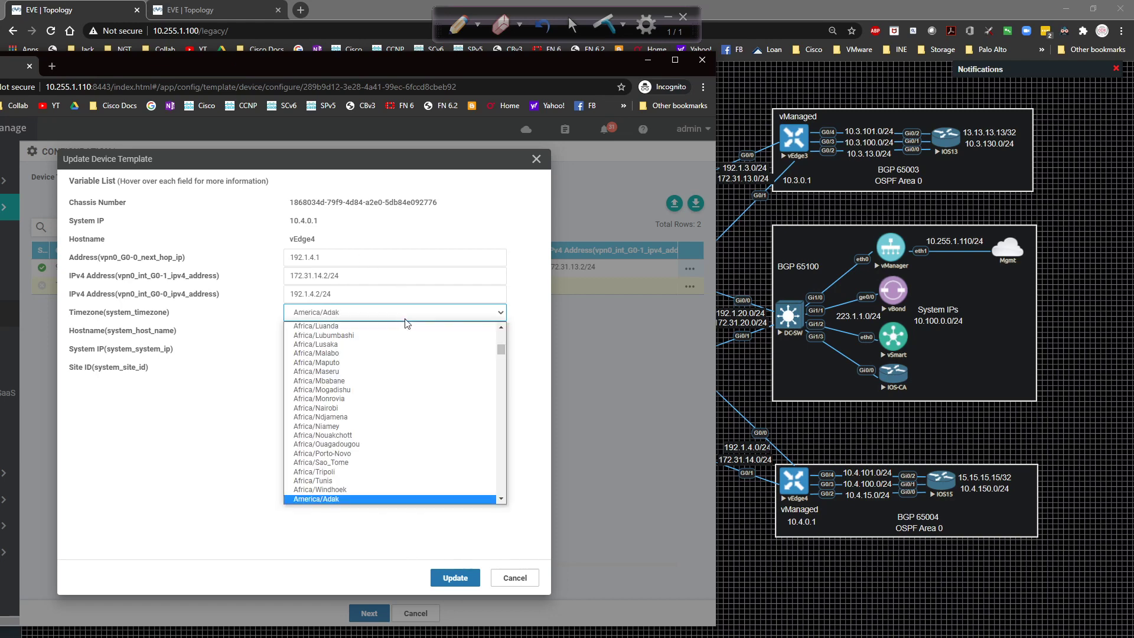
pyautogui.scroll(-4, 413, 384)
pyautogui.scroll(-4, 414, 383)
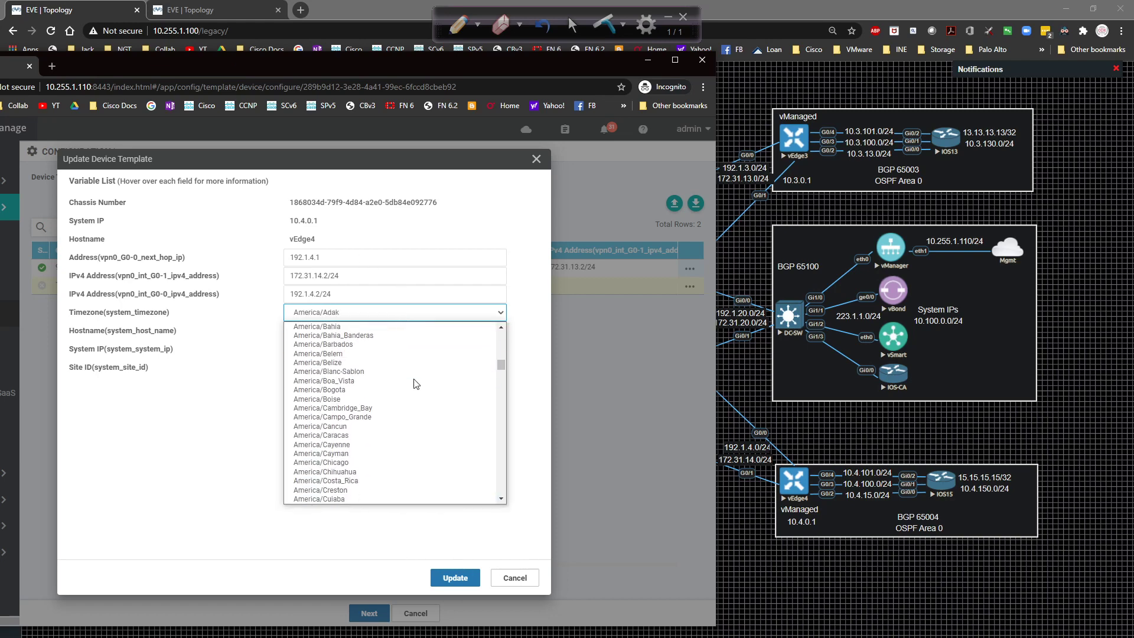
pyautogui.click(358, 468)
# Set vEdge4's system IP 10.4.0.1 and site ID 4, then update.
pyautogui.click(327, 330)
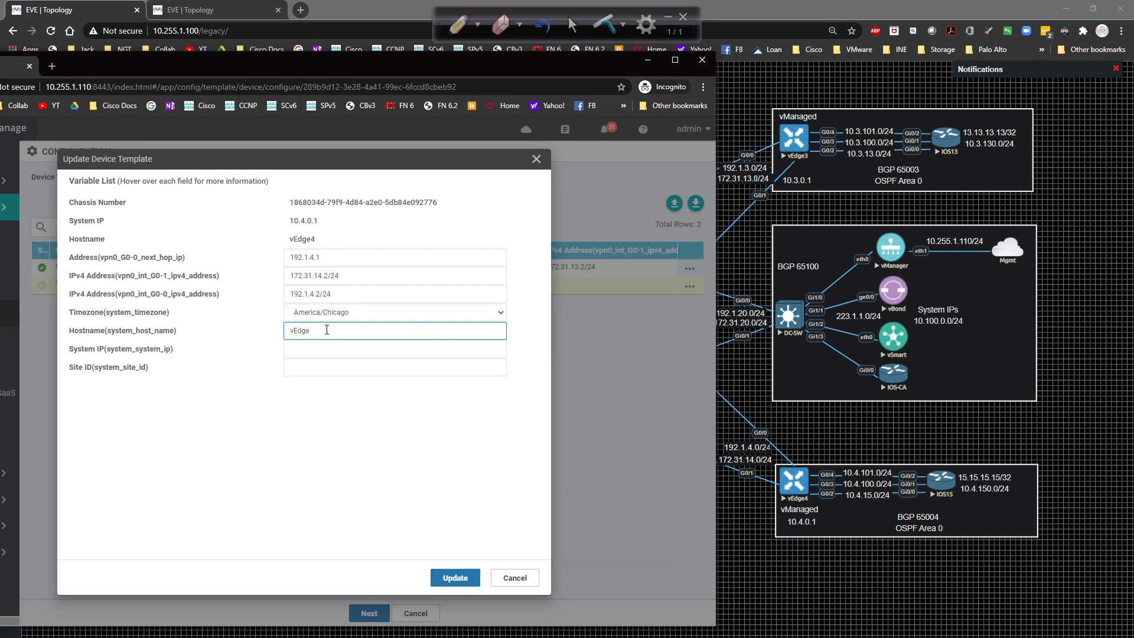
pyautogui.press('Tab')
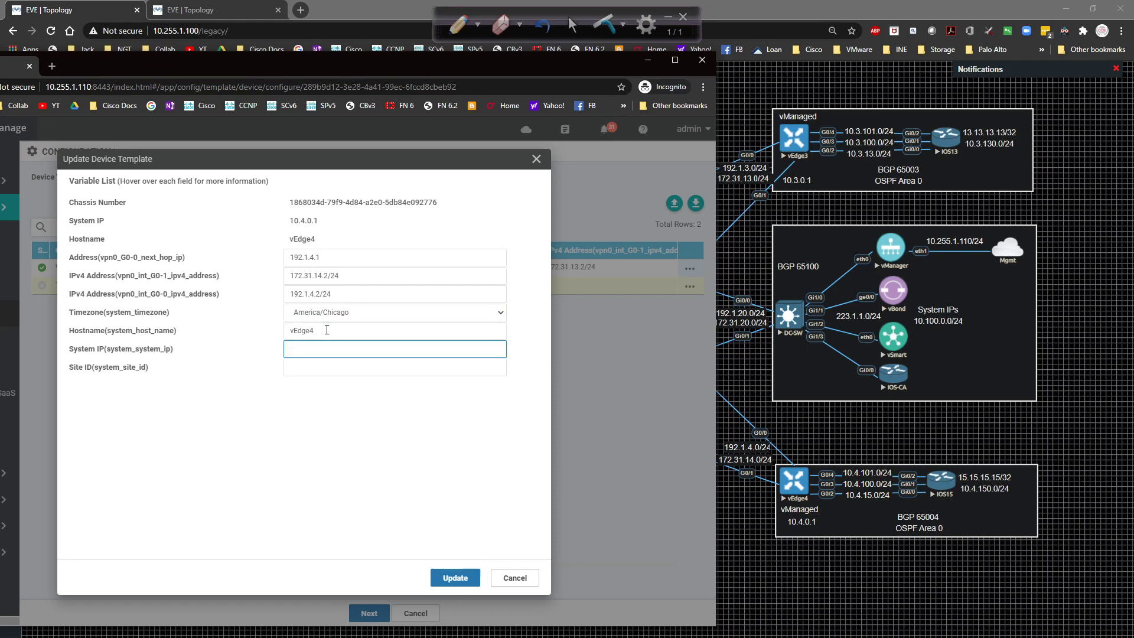
pyautogui.write('10.4.0.1')
pyautogui.press('Tab')
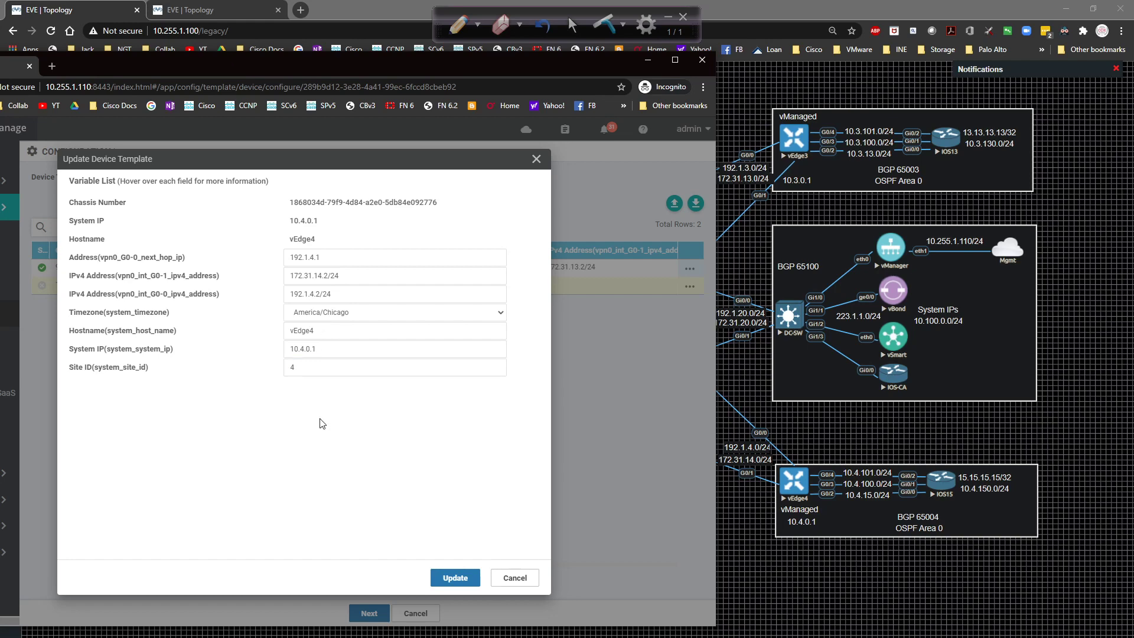
pyautogui.click(443, 571)
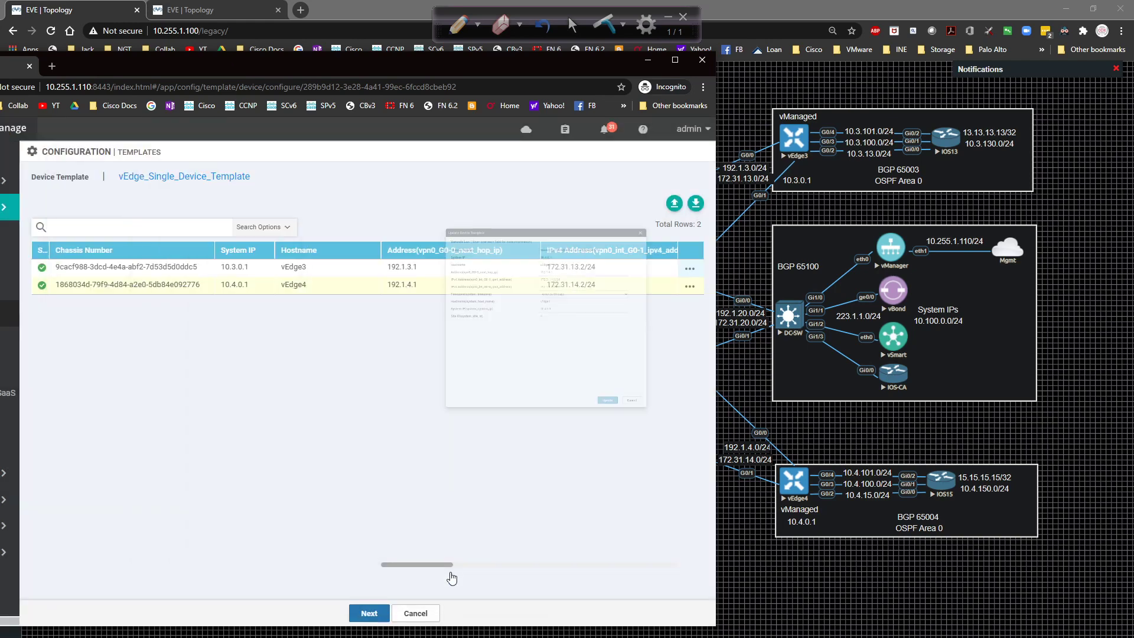
pyautogui.click(369, 613)
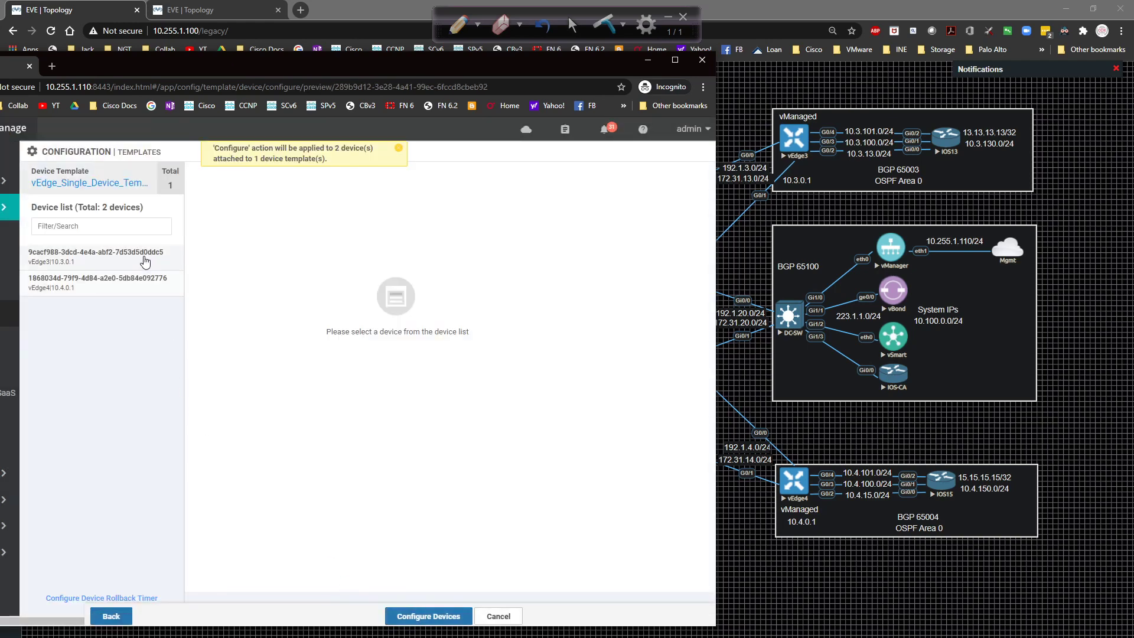
pyautogui.click(143, 256)
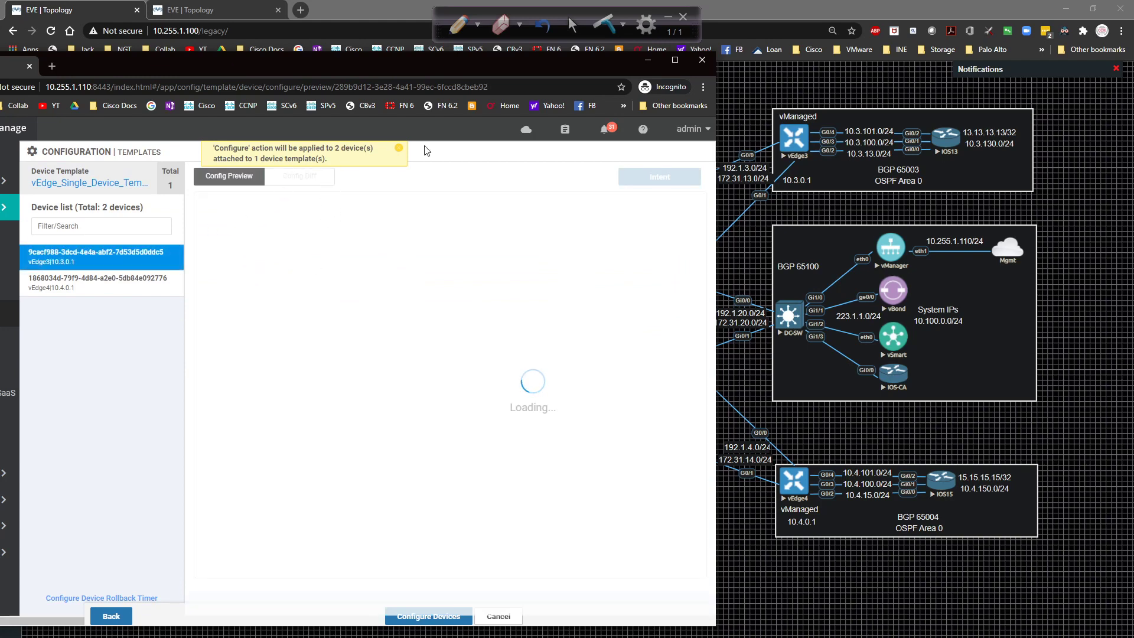
pyautogui.click(398, 148)
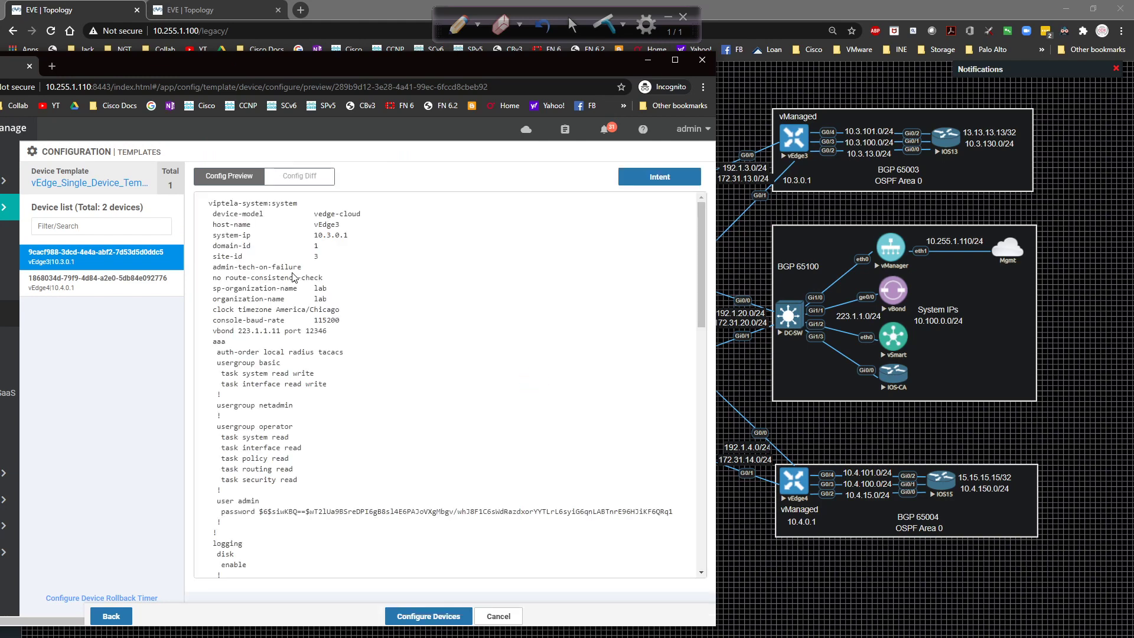
pyautogui.click(288, 180)
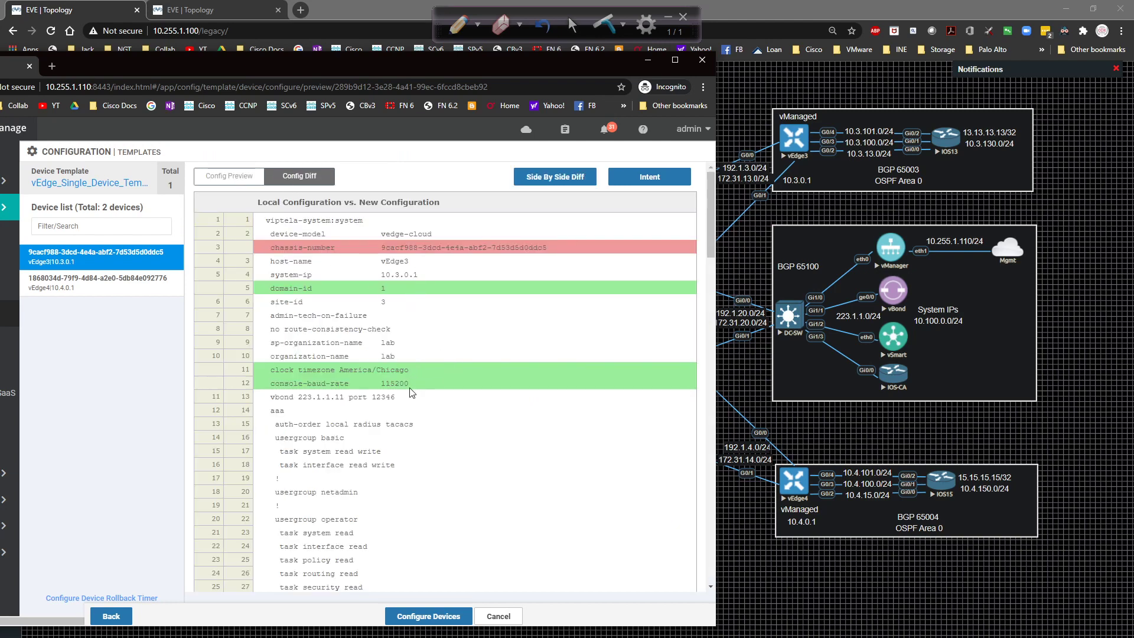
pyautogui.scroll(-6, 413, 382)
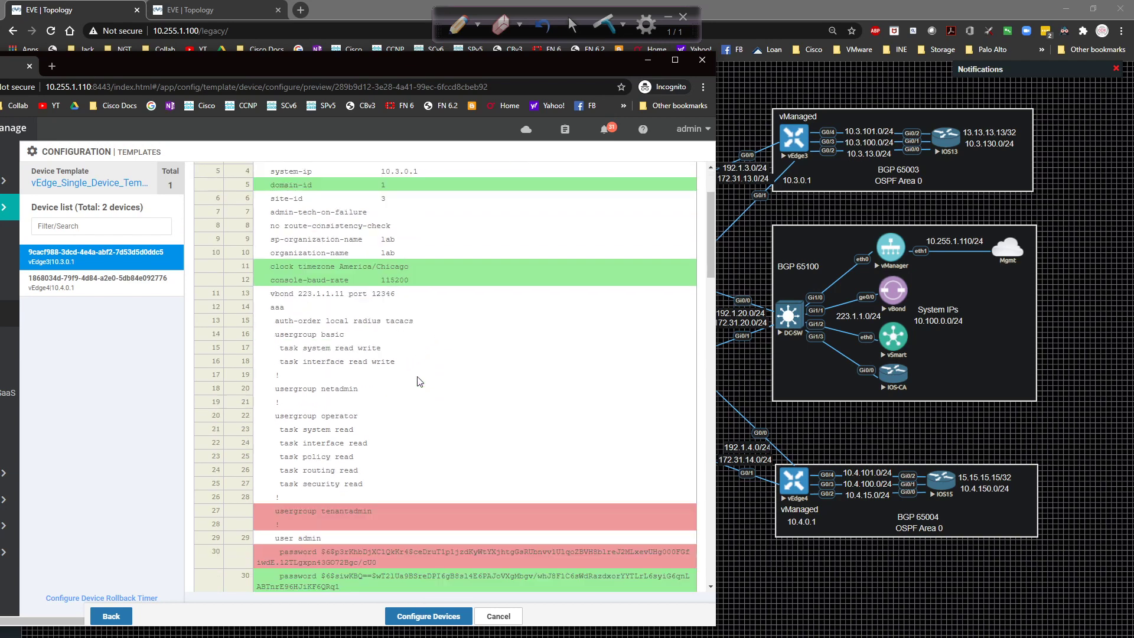
pyautogui.scroll(-3, 363, 359)
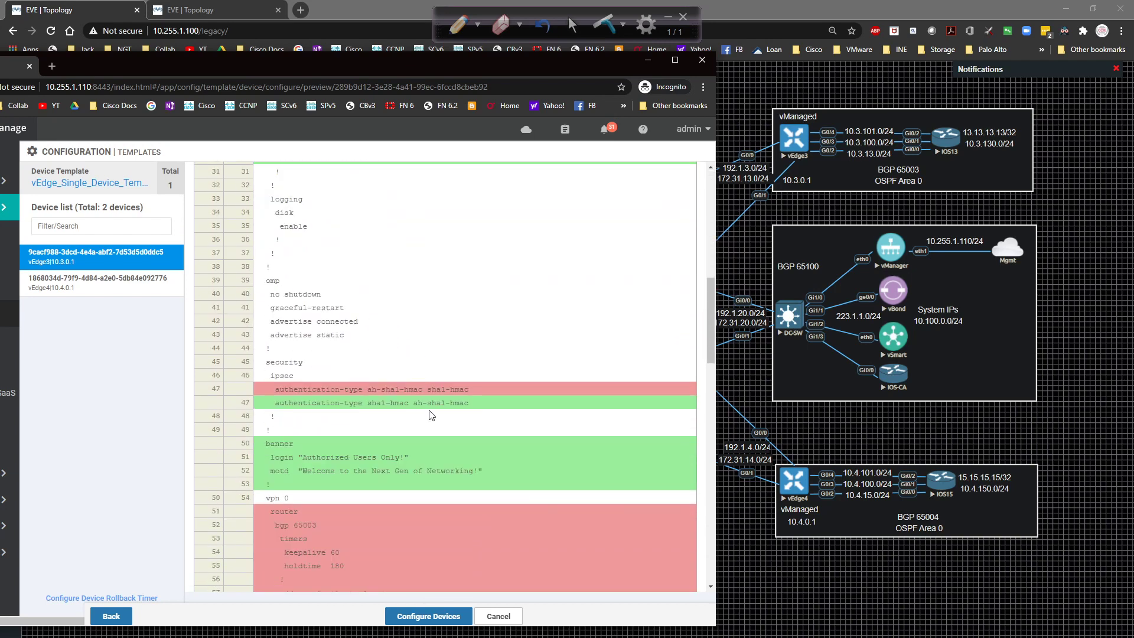
pyautogui.scroll(-1, 348, 392)
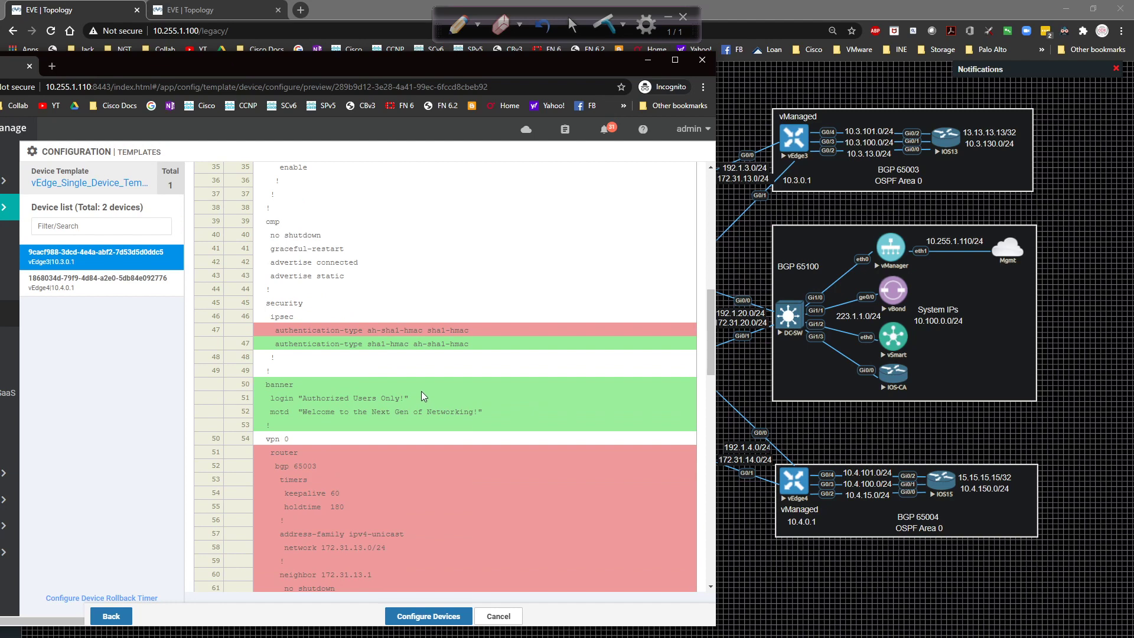
pyautogui.scroll(-3, 421, 394)
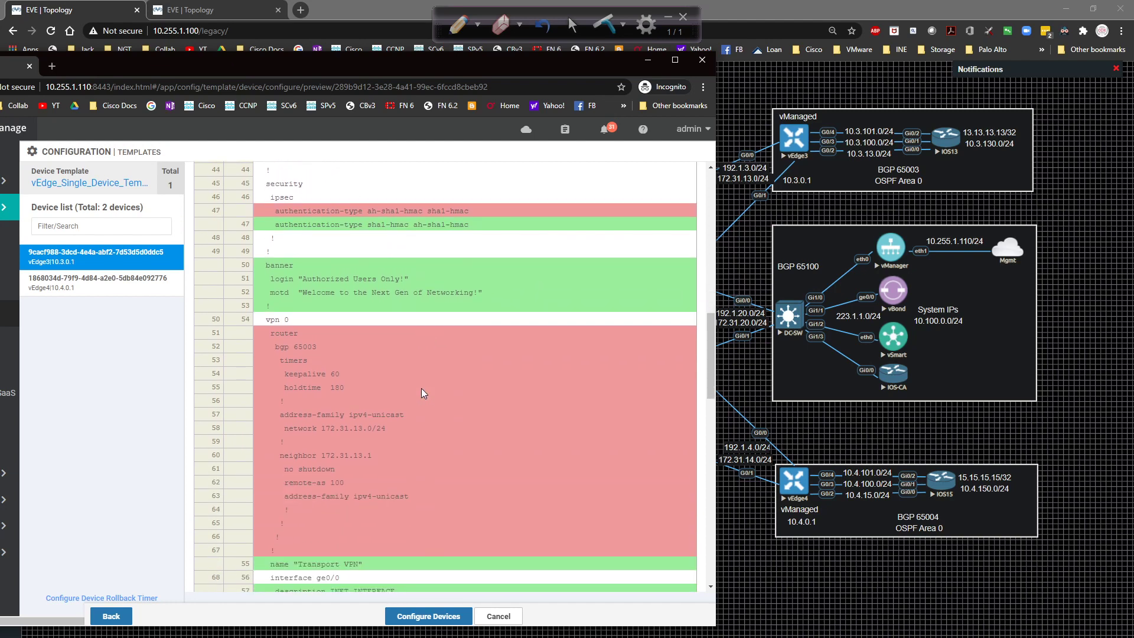
pyautogui.scroll(-1, 421, 388)
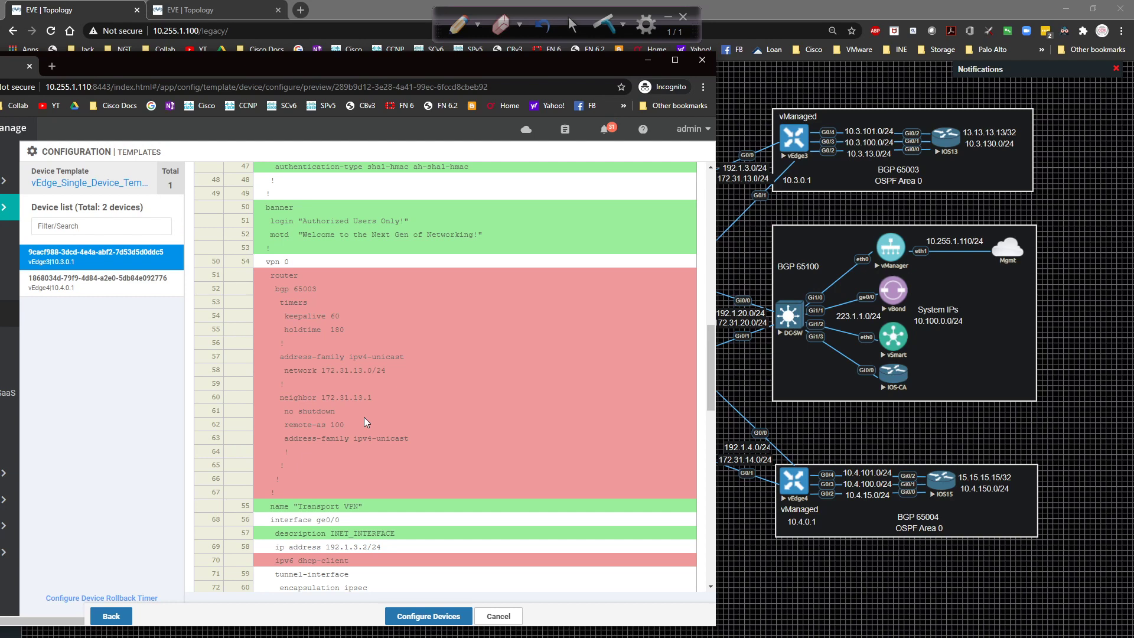
pyautogui.click(112, 616)
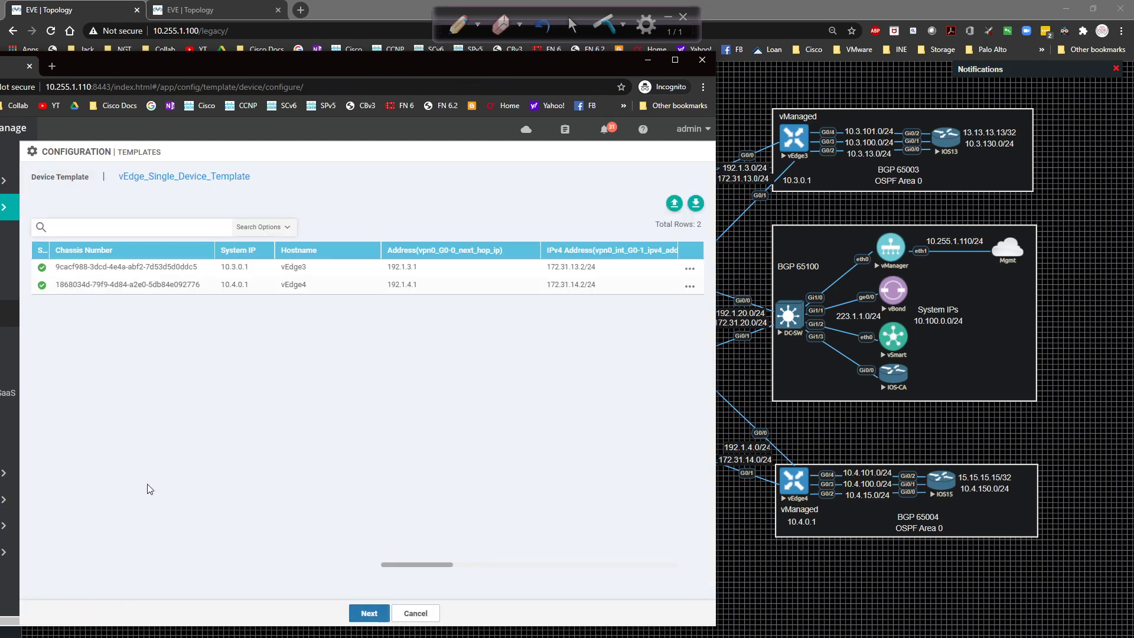
# Open vEdge_Single_Device_Template for editing from the device templates list.
pyautogui.moveTo(313, 62); pyautogui.dragTo(441, 58)
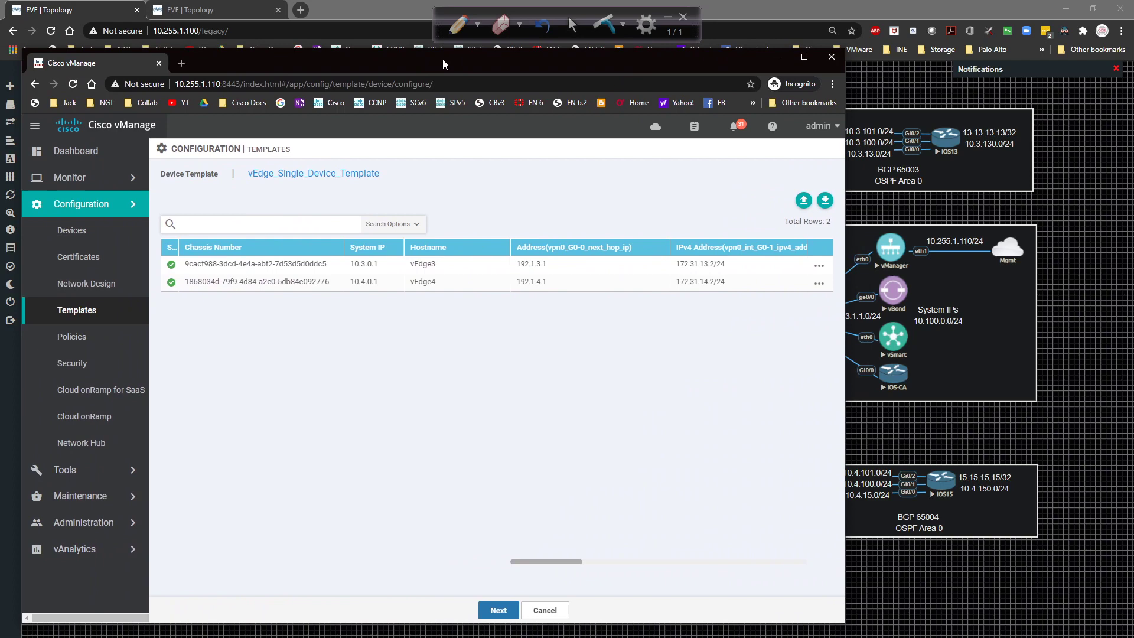
pyautogui.click(82, 313)
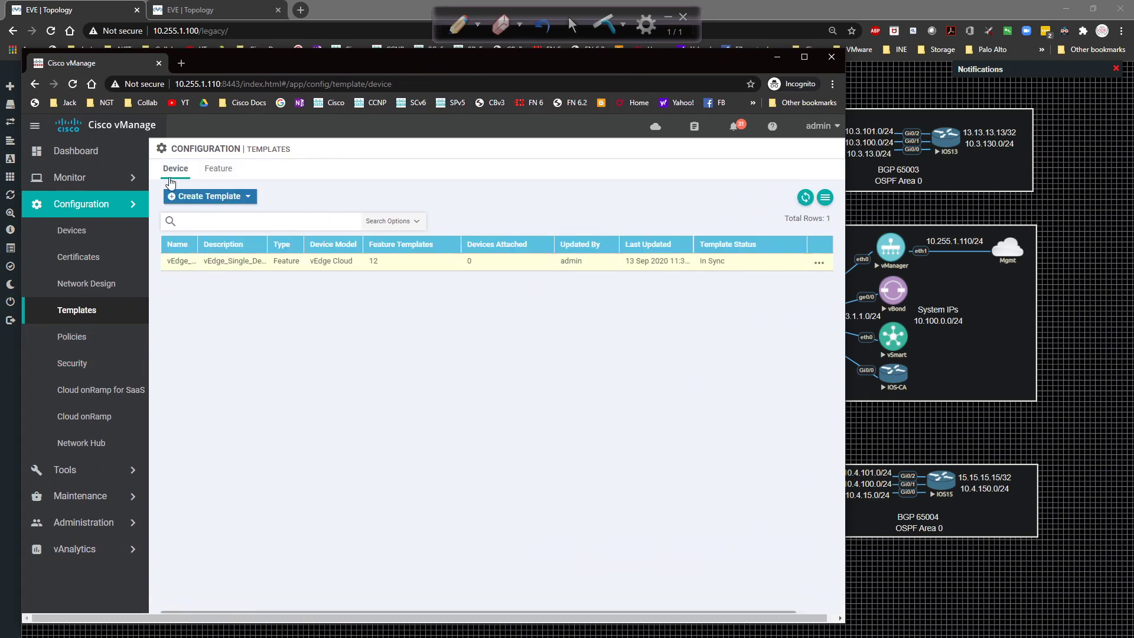
pyautogui.click(819, 262)
pyautogui.click(796, 284)
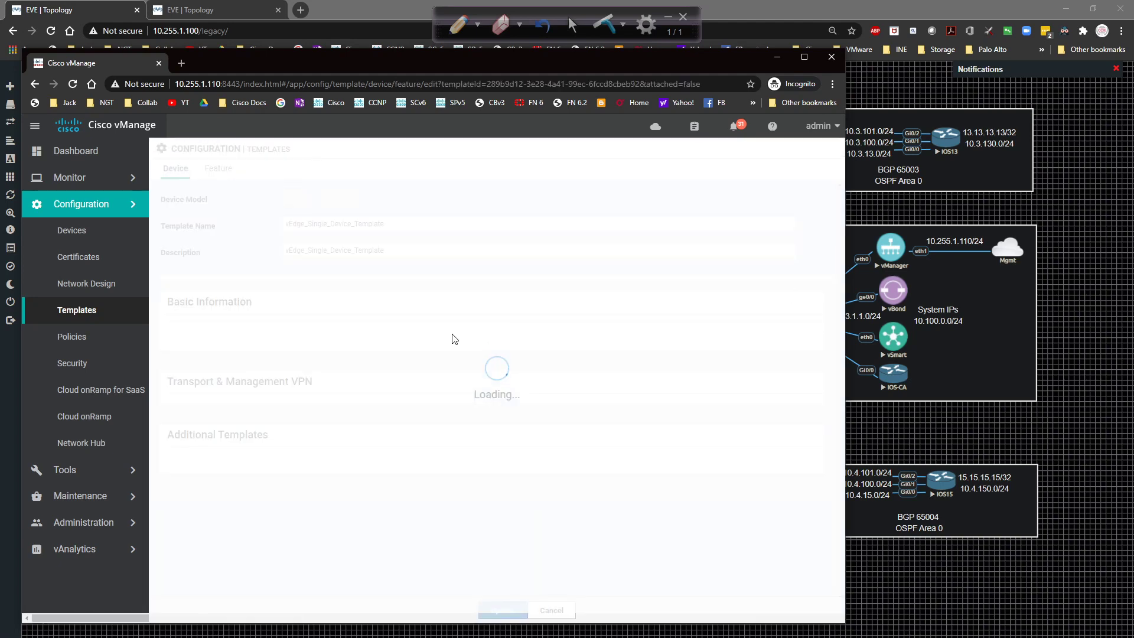
pyautogui.scroll(-4, 422, 339)
pyautogui.scroll(-2, 420, 345)
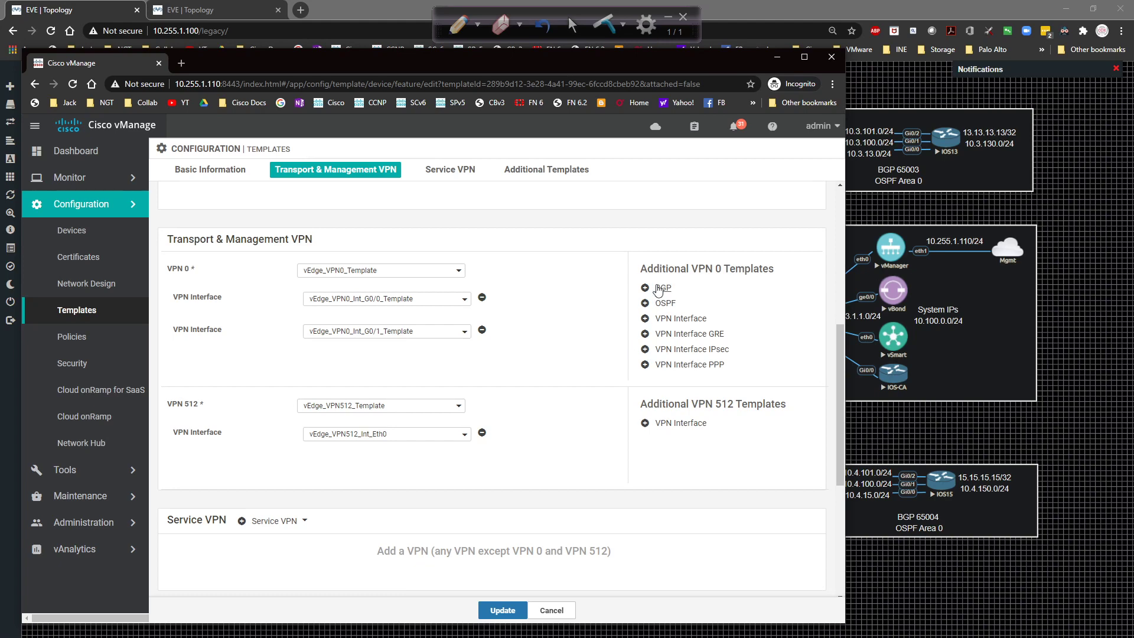
# Add vEdge_VPN0_BGP_Template as the VPN 0 BGP template and update the device template.
pyautogui.click(660, 288)
pyautogui.click(331, 300)
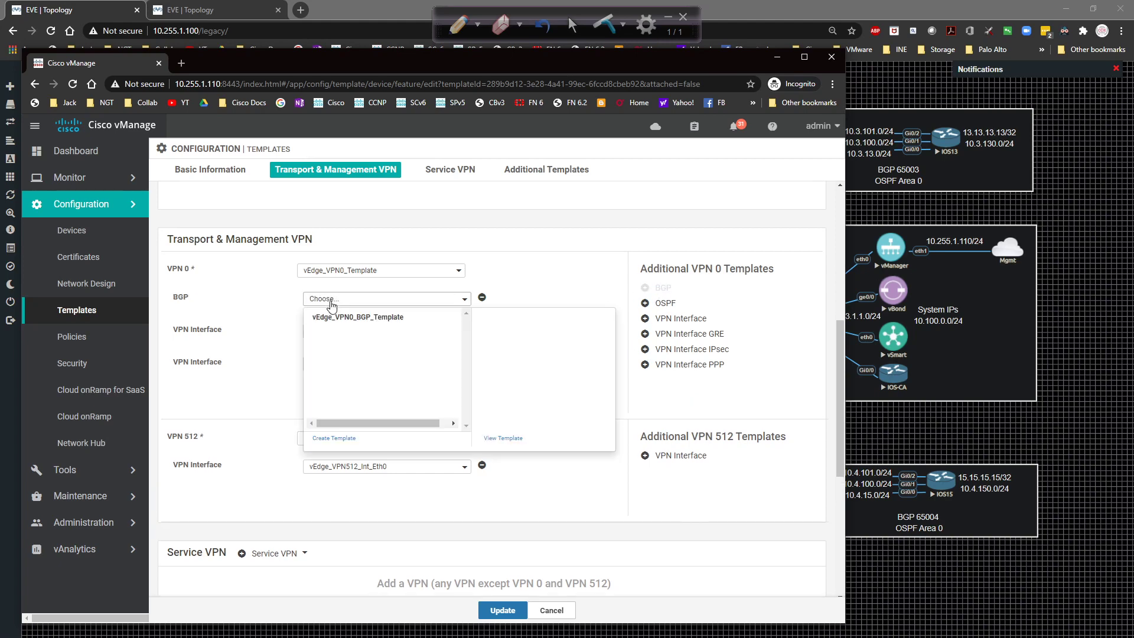
pyautogui.click(334, 317)
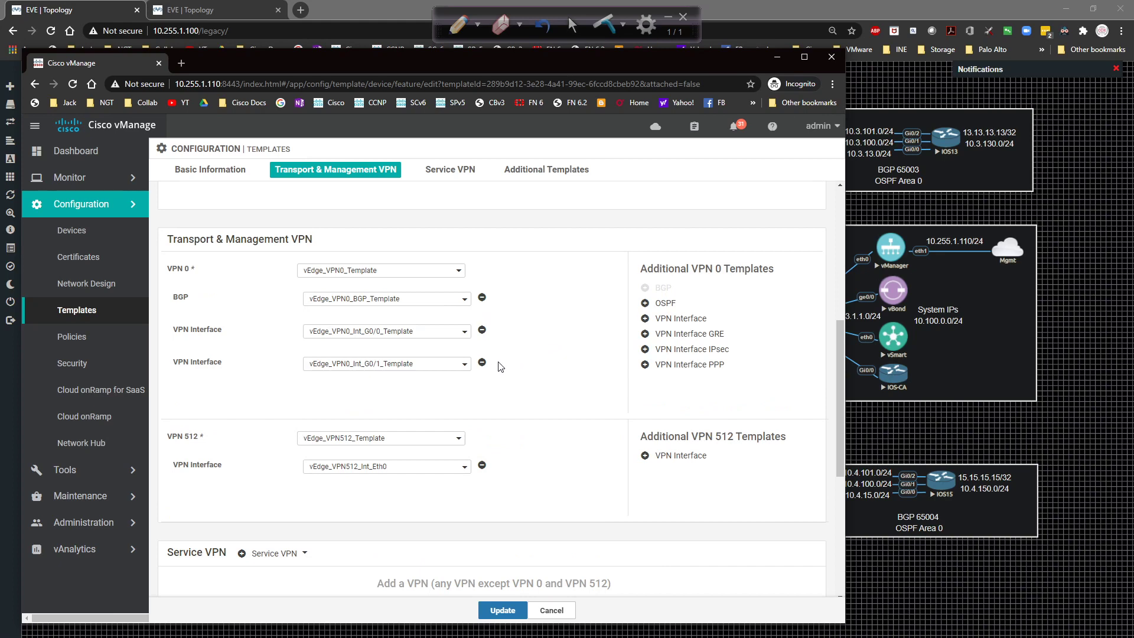
pyautogui.click(504, 609)
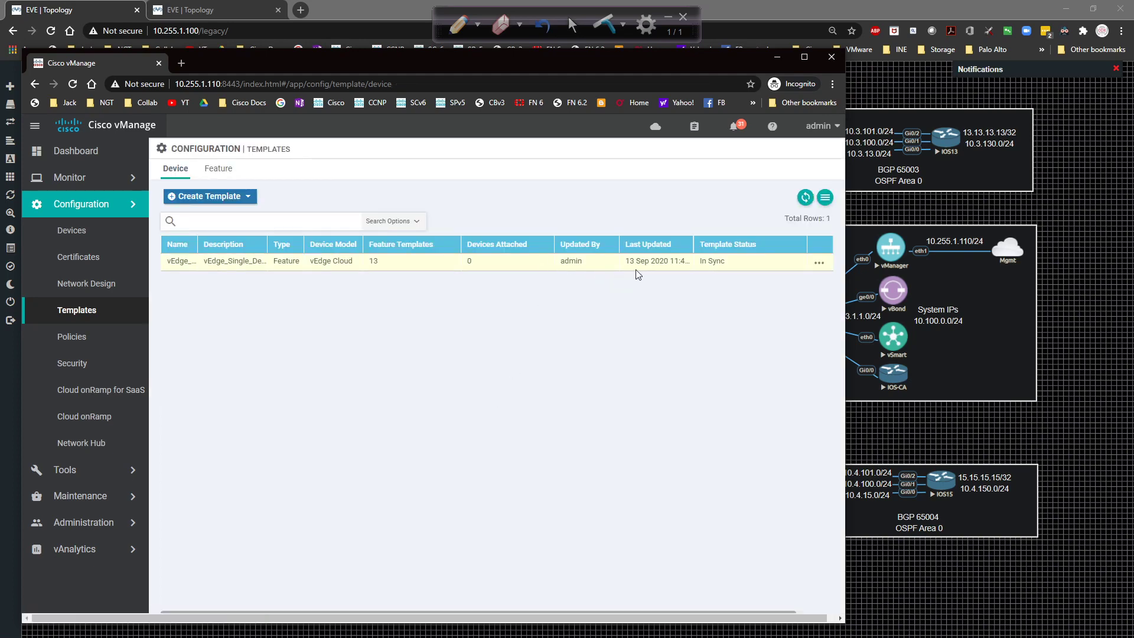
# Attach vEdge3 and vEdge4 to vEdge_Single_Device_Template.
pyautogui.click(819, 262)
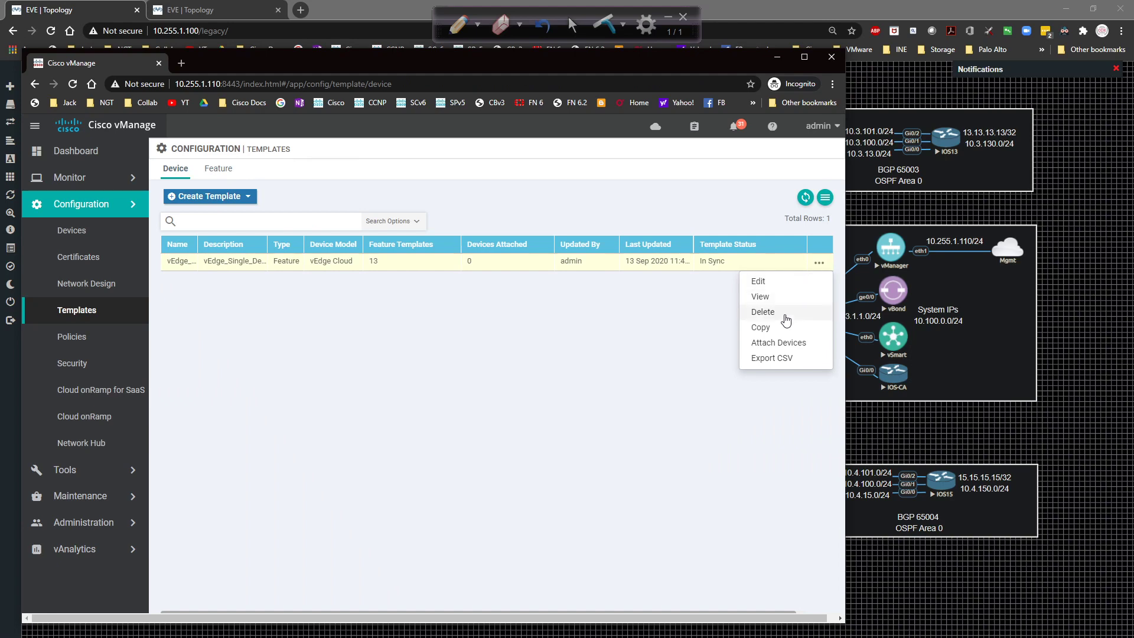
pyautogui.click(777, 343)
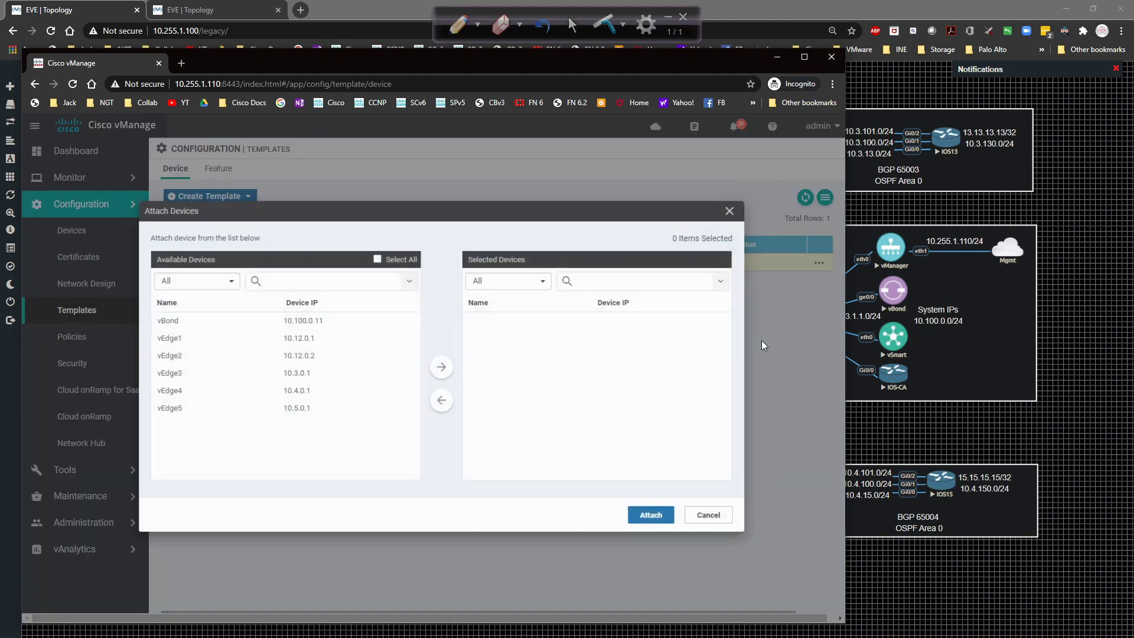
pyautogui.click(262, 378)
pyautogui.click(294, 396)
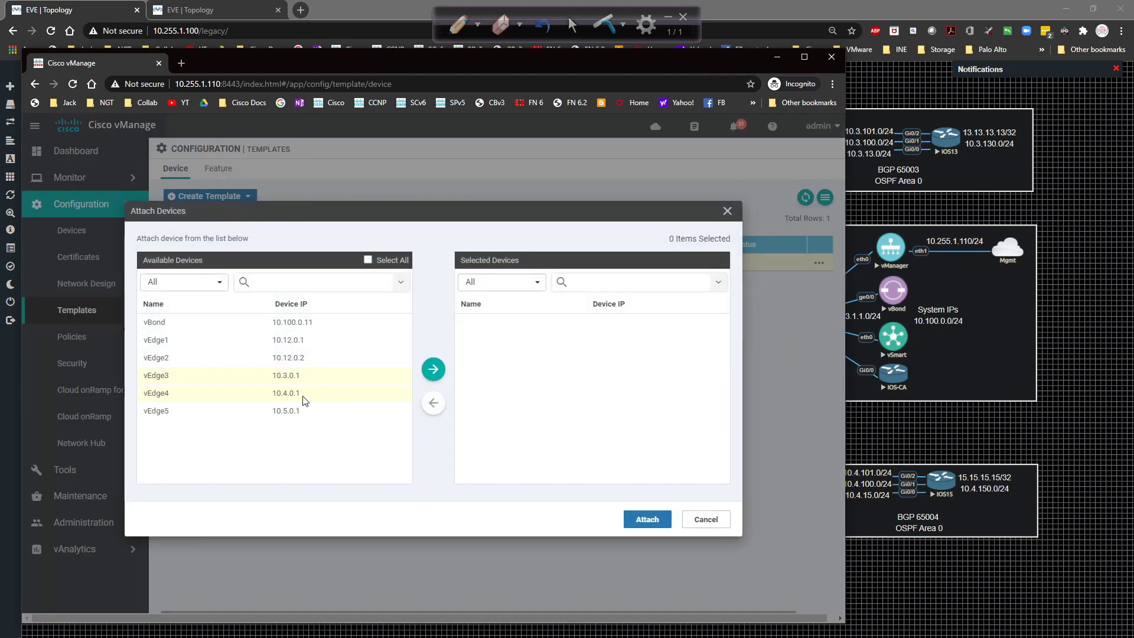
pyautogui.click(433, 370)
pyautogui.click(647, 519)
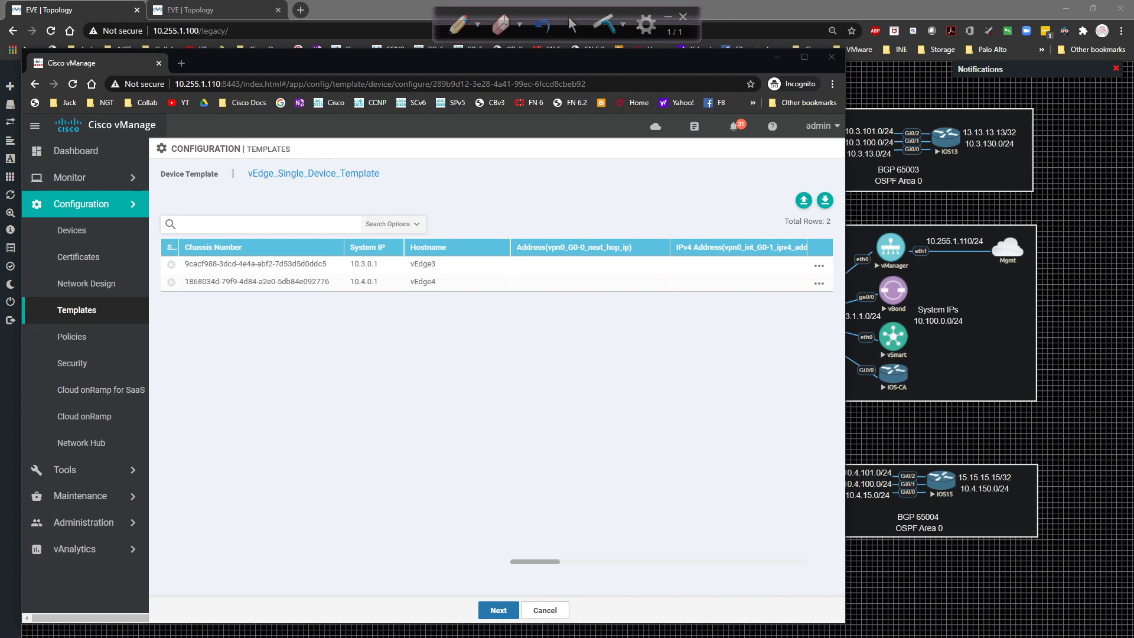
# Edit vEdge3's variables: next hop 192.1.3.1, G0-1 172.31.13.2/24, G0-0 192.1.3.2/24.
pyautogui.click(818, 283)
pyautogui.click(806, 296)
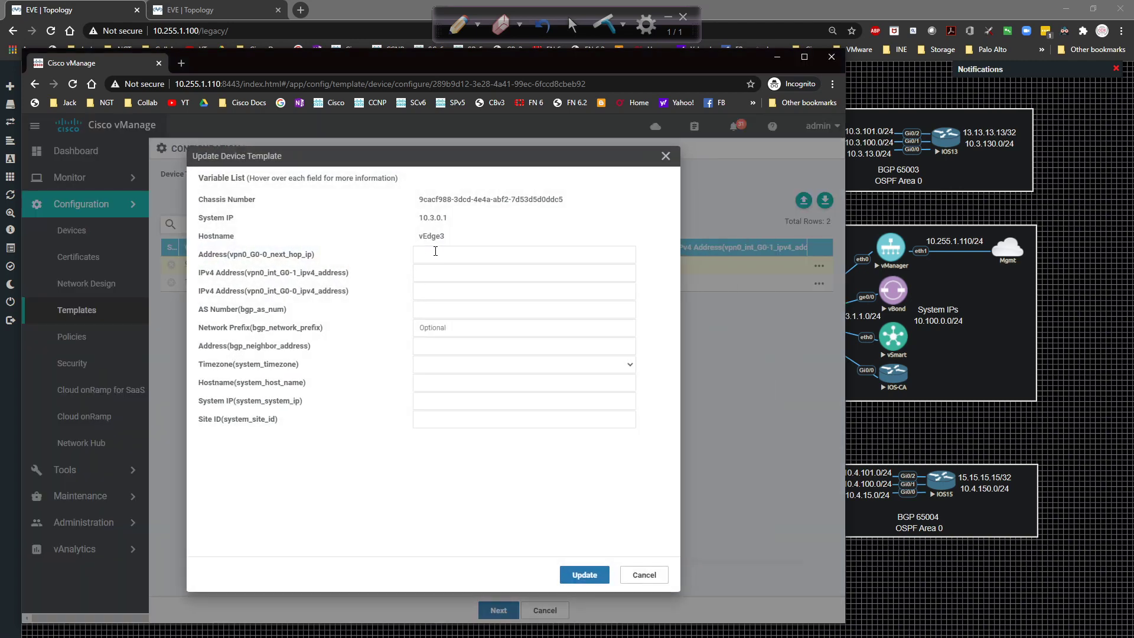
pyautogui.click(435, 253)
pyautogui.write('192.1.3.1')
pyautogui.press('Tab')
pyautogui.write('172.3')
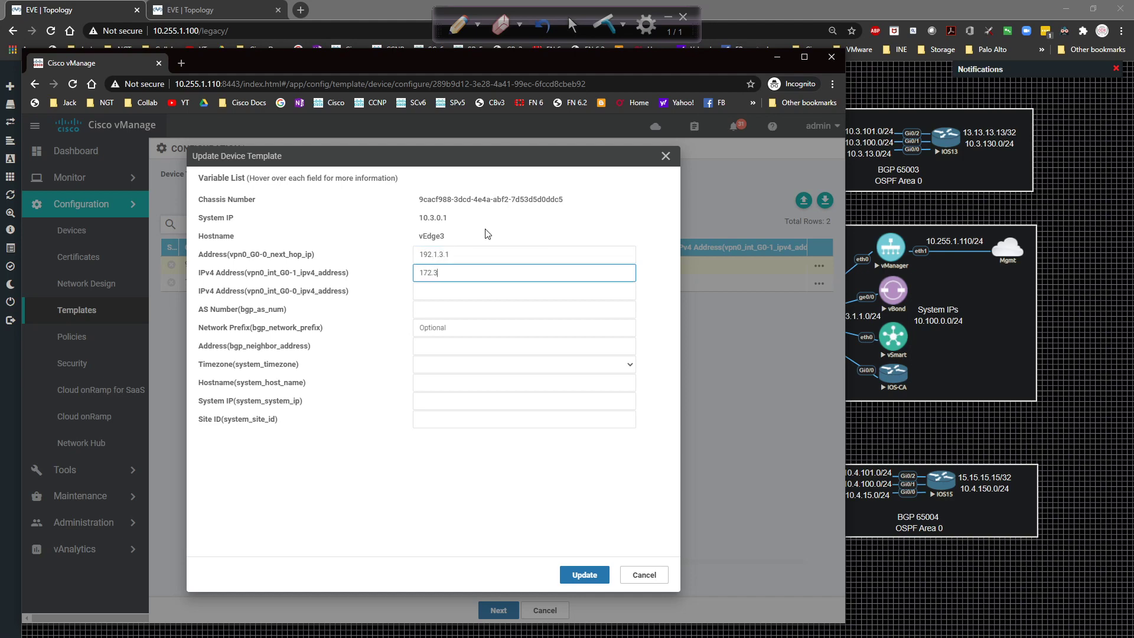
pyautogui.write('1.13.2/24')
pyautogui.press('Tab')
pyautogui.write('192.1')
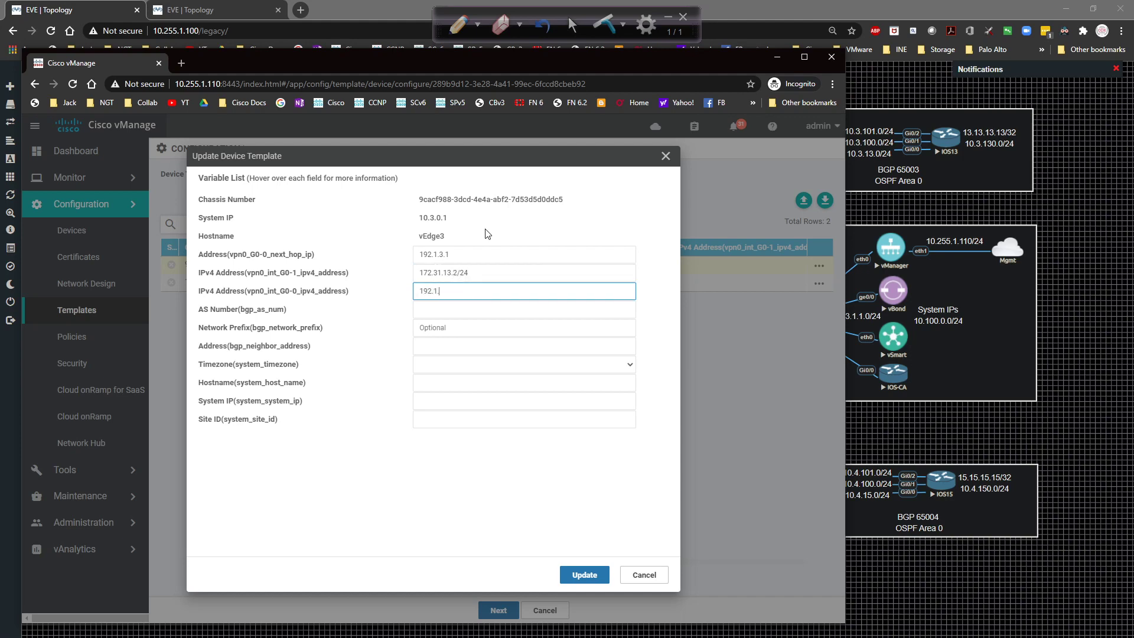
pyautogui.write('.3.2/24')
# Enter vEdge3's BGP values: AS 65003, network 172.31.13.0/24, neighbor 172.31.13.1.
pyautogui.press('Tab')
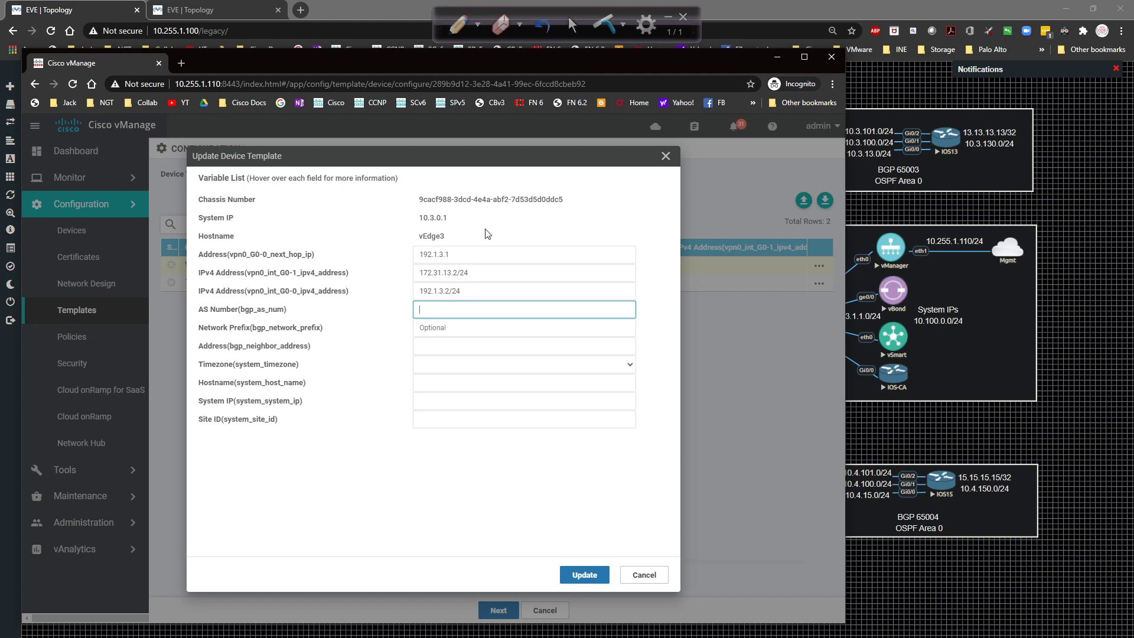
pyautogui.write('65003')
pyautogui.press('Tab')
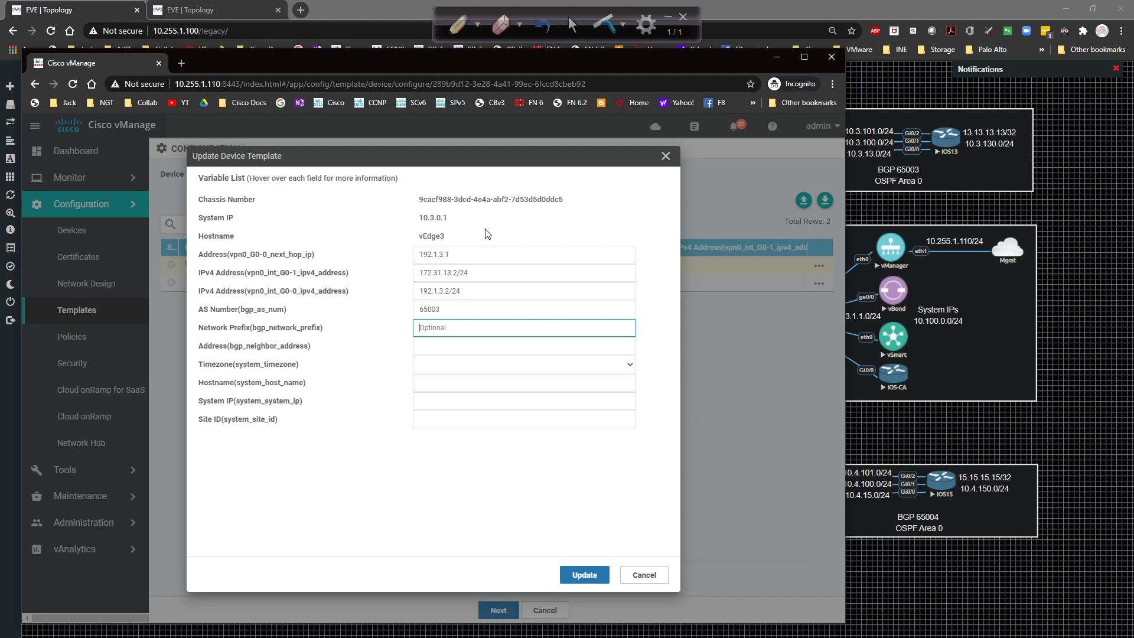
pyautogui.write('172.31.13.0/24')
pyautogui.press('Tab')
pyautogui.write('172.3')
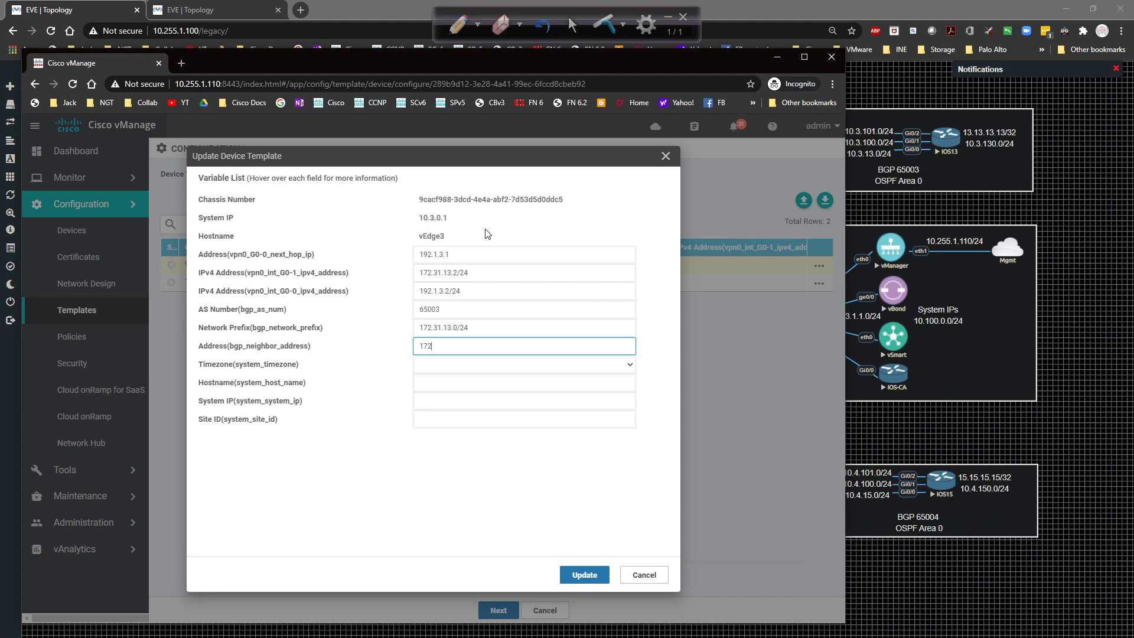
pyautogui.write('1.13.1')
# Set vEdge3's timezone to America/Chicago.
pyautogui.press('Tab')
pyautogui.press('a')
pyautogui.press('m')
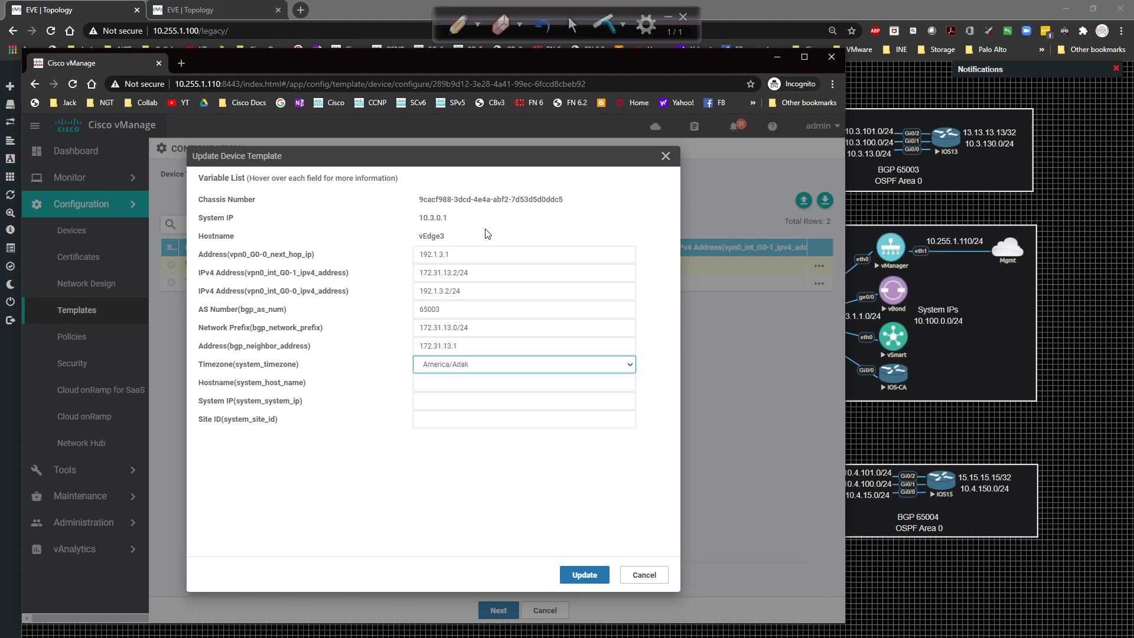
pyautogui.click(497, 364)
pyautogui.scroll(-6, 510, 449)
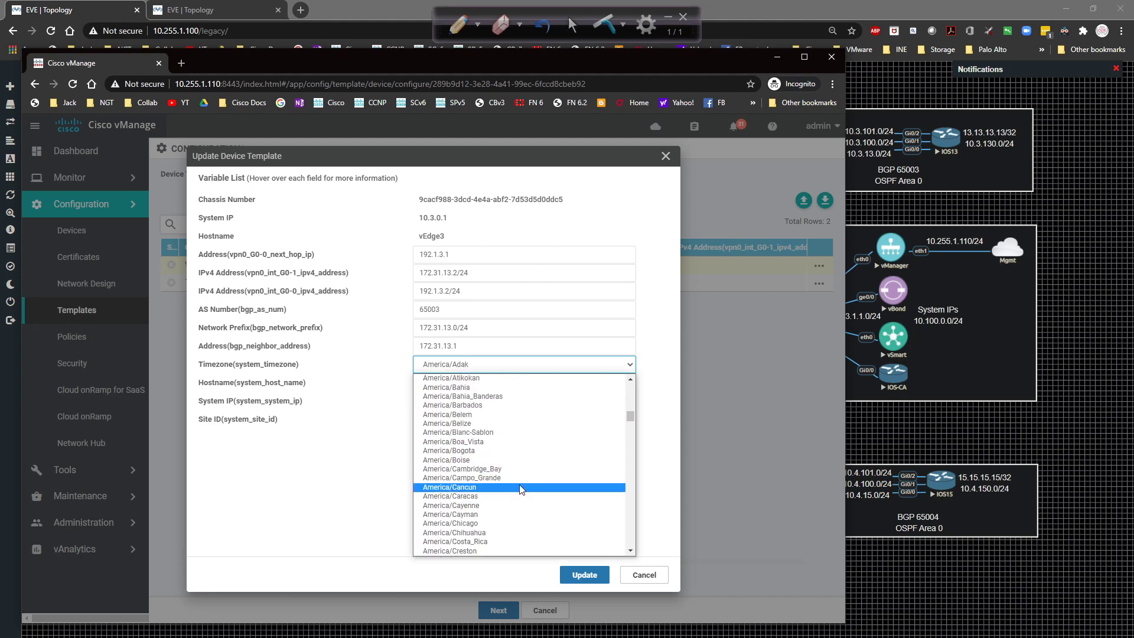
pyautogui.click(516, 523)
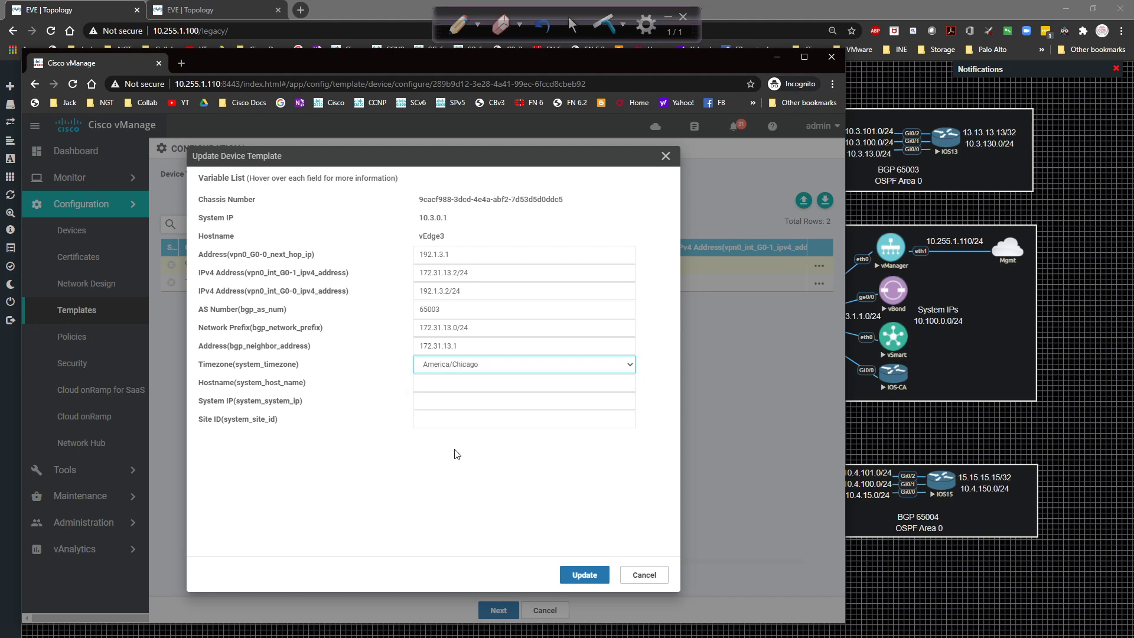
# Enter hostname vEdge3, system IP 10.3.0.1 and site ID 3, then save the variables.
pyautogui.click(436, 384)
pyautogui.write('vE')
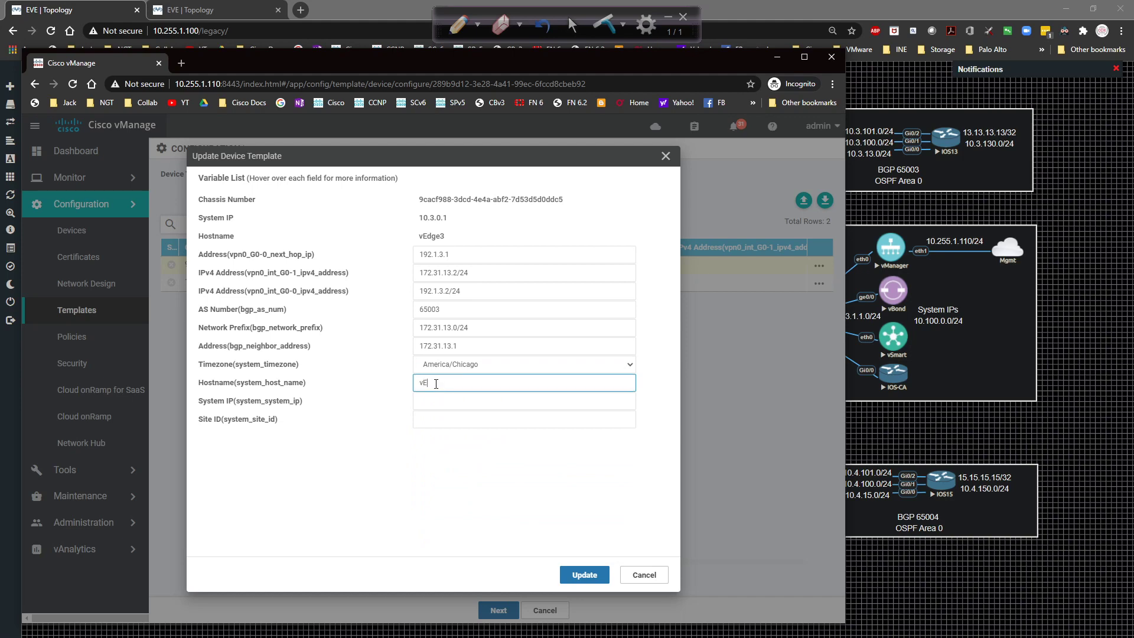
pyautogui.write('dge3')
pyautogui.press('Tab')
pyautogui.write('10')
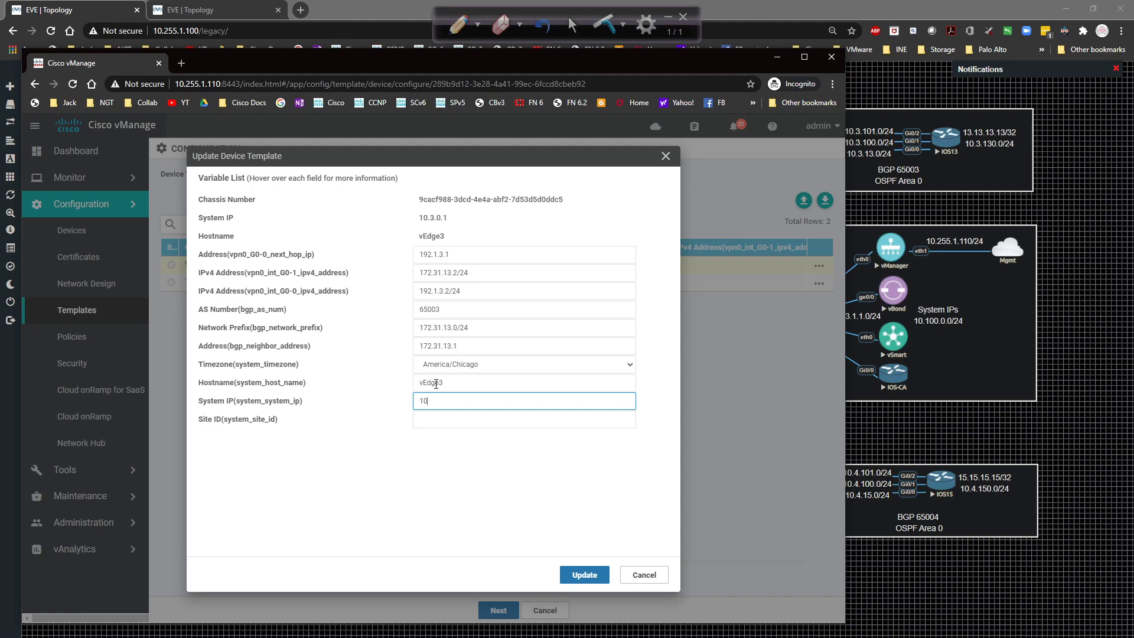
pyautogui.write('.3.0.1')
pyautogui.press('Tab')
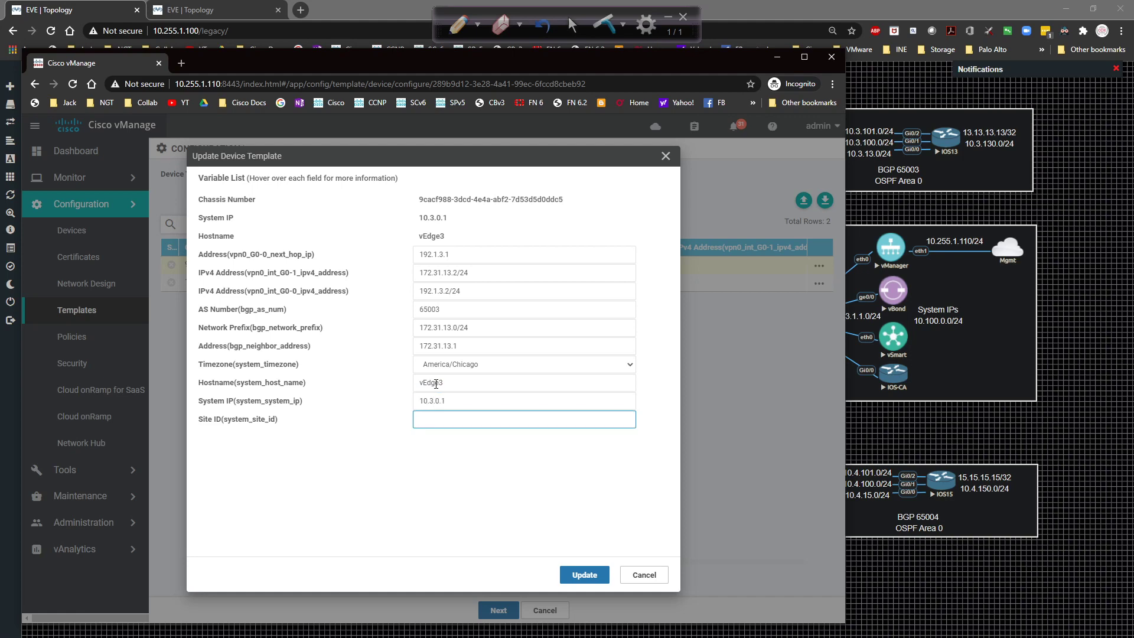
pyautogui.write('3')
pyautogui.click(584, 575)
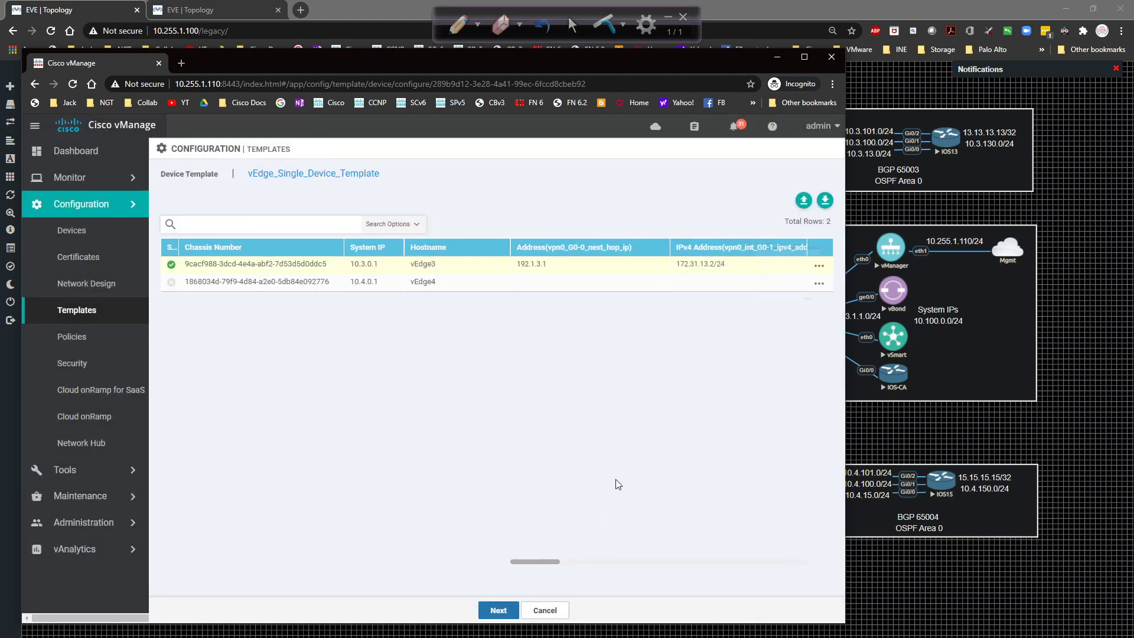
# Edit vEdge4's variables: next hop 192.1.4.1, G0-1 172.31.14.2/24, G0-0 192.1.4.2/24.
pyautogui.click(819, 284)
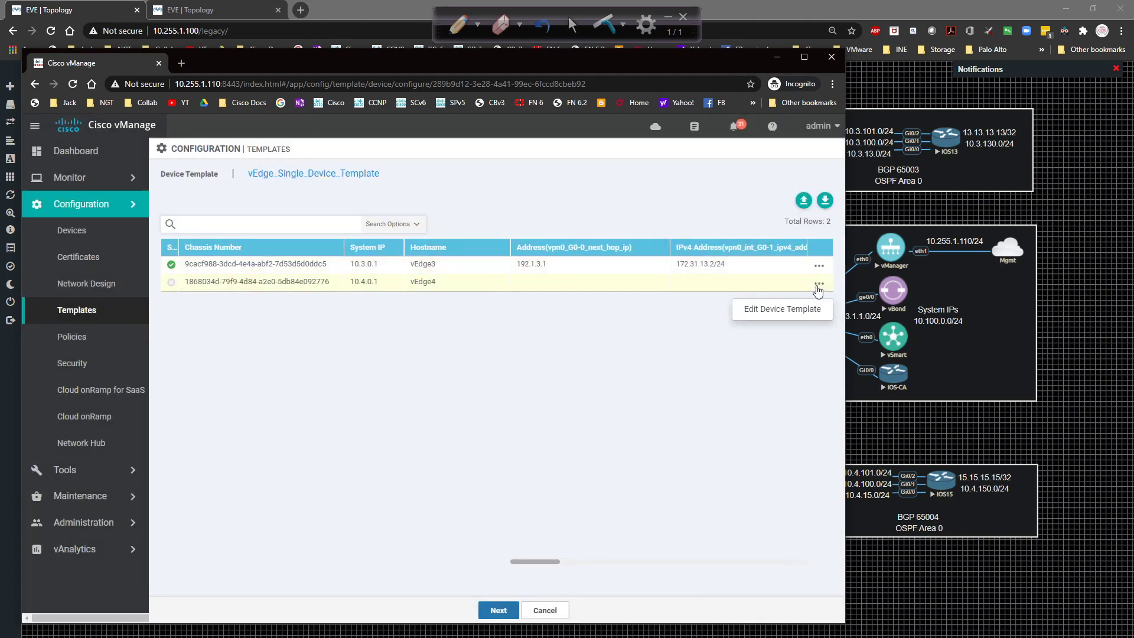
pyautogui.click(780, 303)
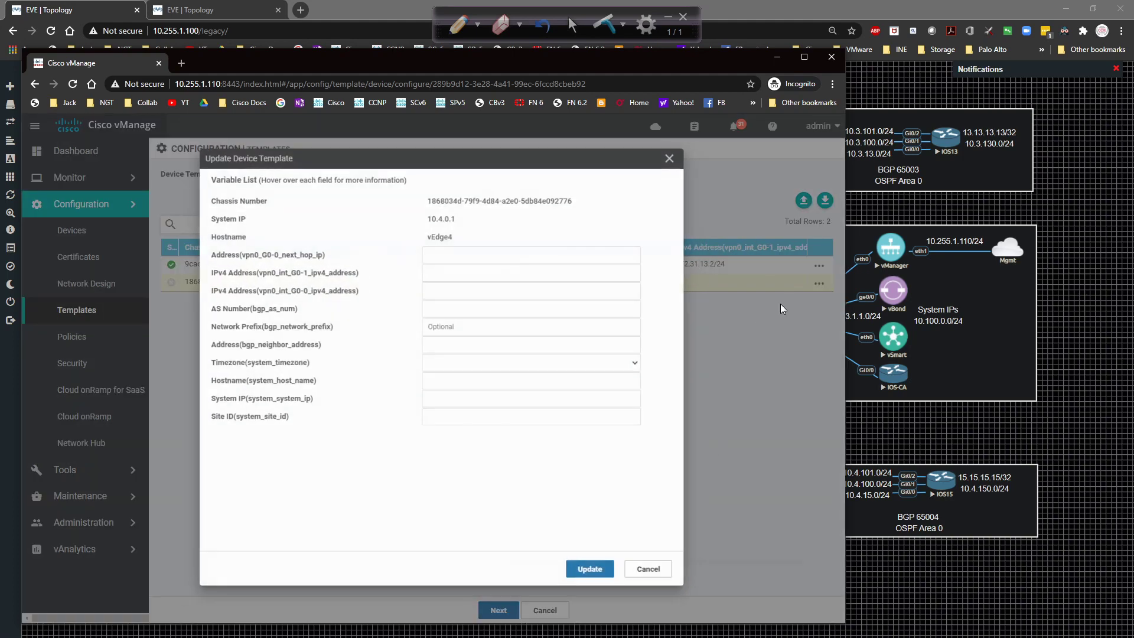
pyautogui.click(458, 257)
pyautogui.write('192.1.3')
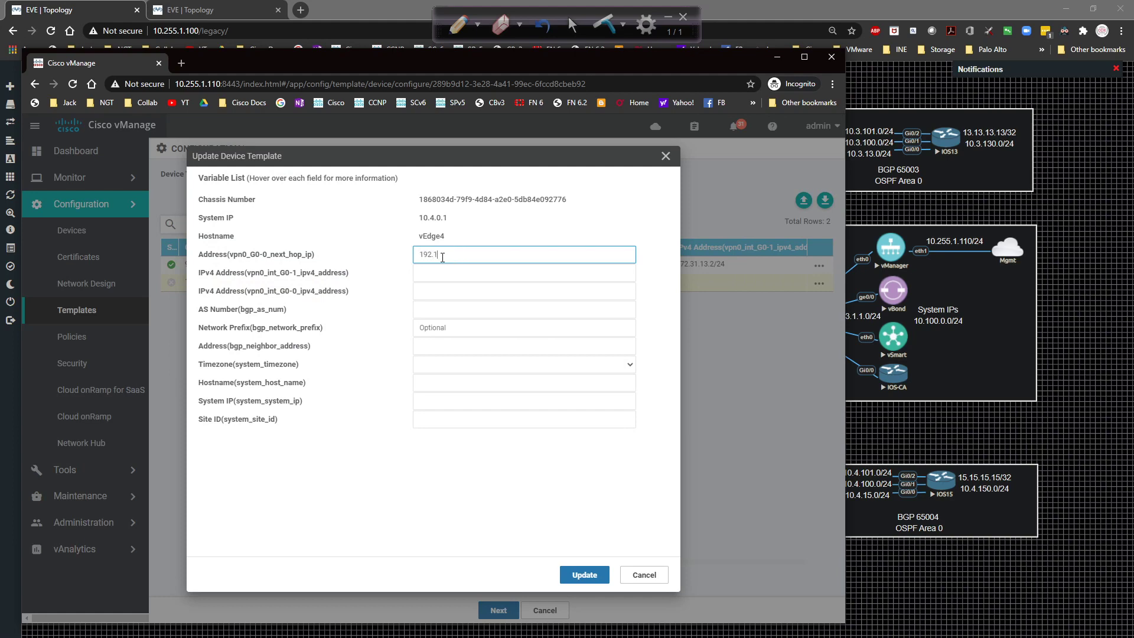
pyautogui.write('1')
pyautogui.press('Tab')
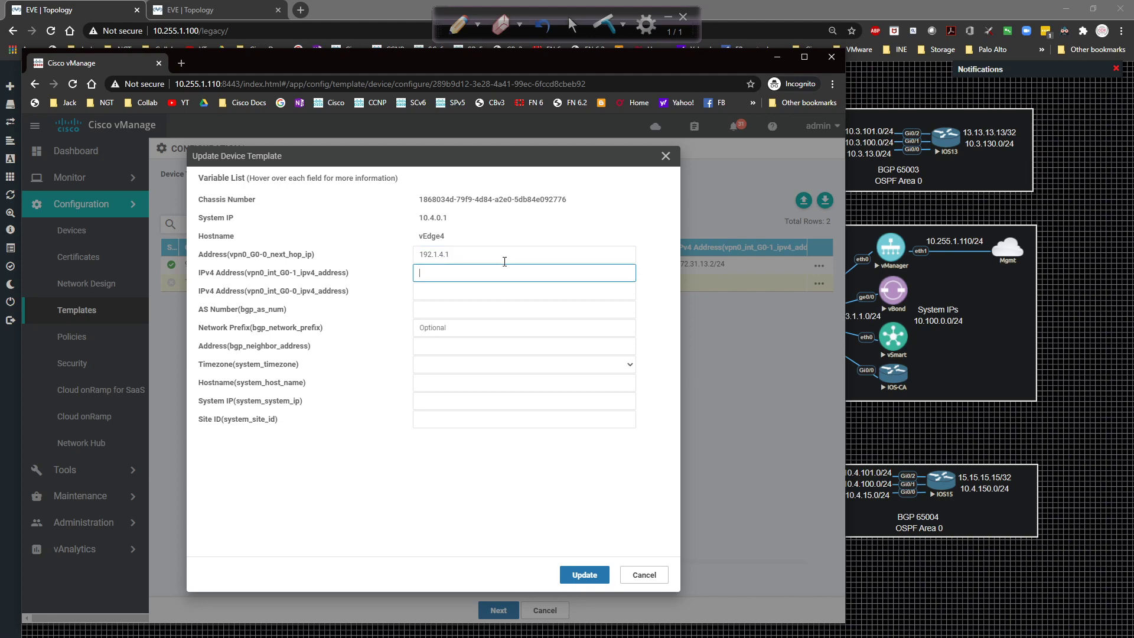
pyautogui.write('172.31.14.2/24')
pyautogui.press('Tab')
pyautogui.write('19')
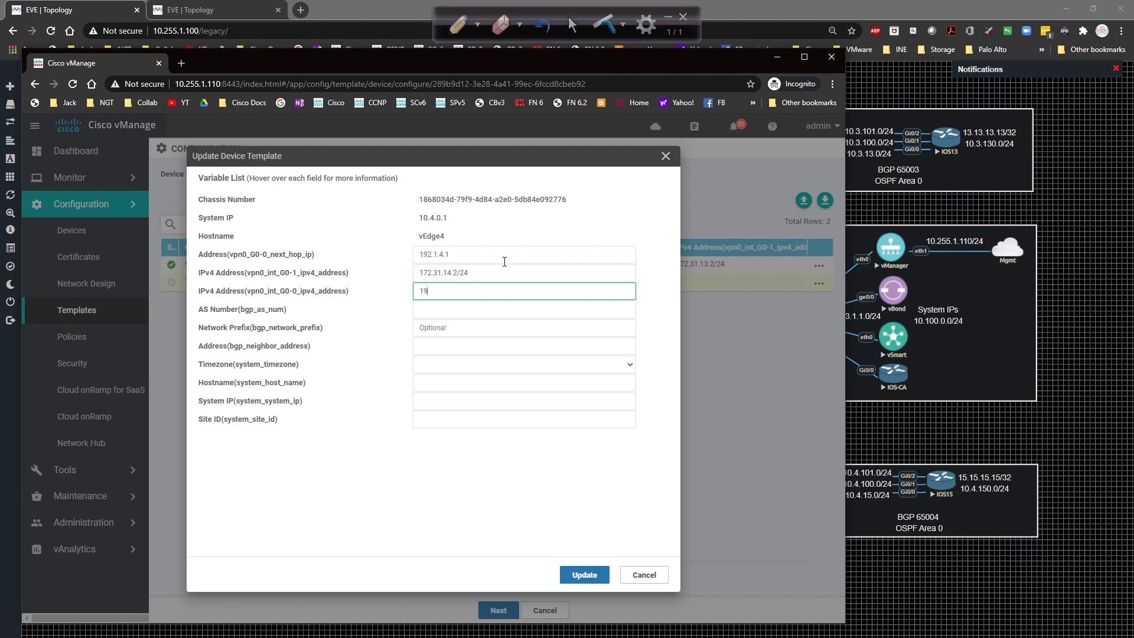
pyautogui.write('2.1.4.2/24')
# Enter vEdge4's BGP values: AS 65004, network 172.31.14.0/24, neighbor 172.31.14.1.
pyautogui.press('Tab')
pyautogui.write('65')
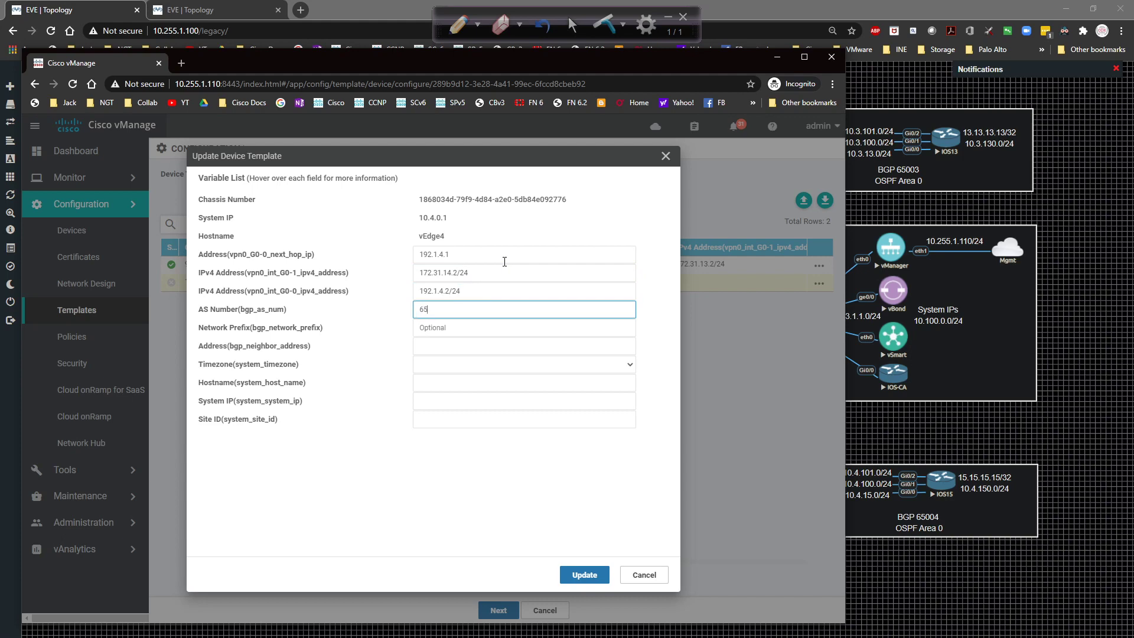
pyautogui.write('004')
pyautogui.press('Tab')
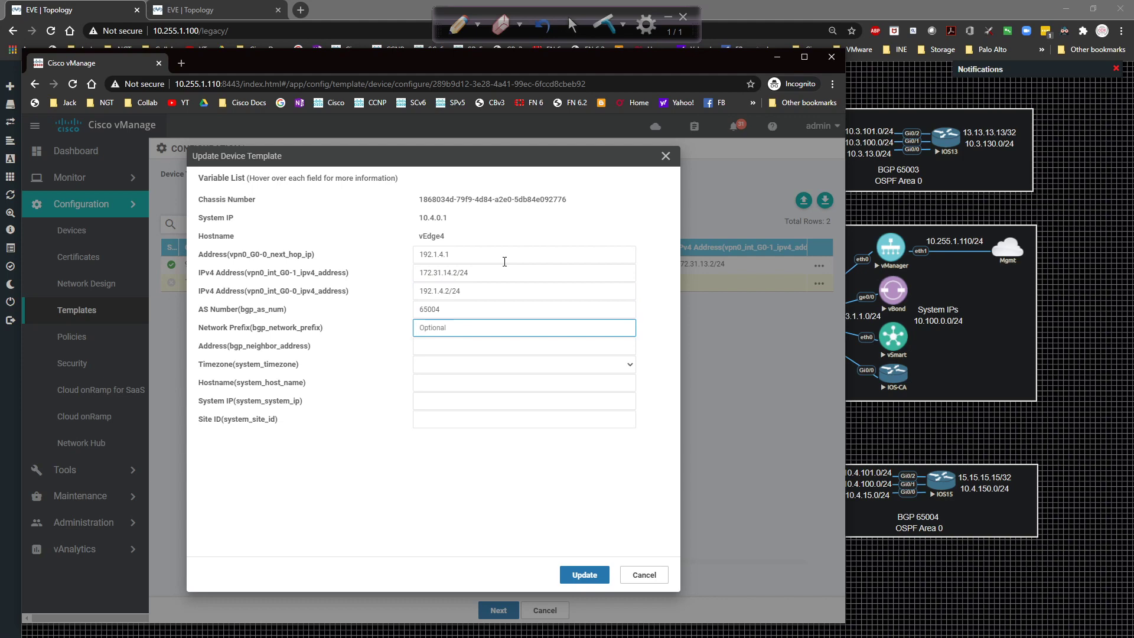
pyautogui.write('172.31.14.0/24')
pyautogui.press('Tab')
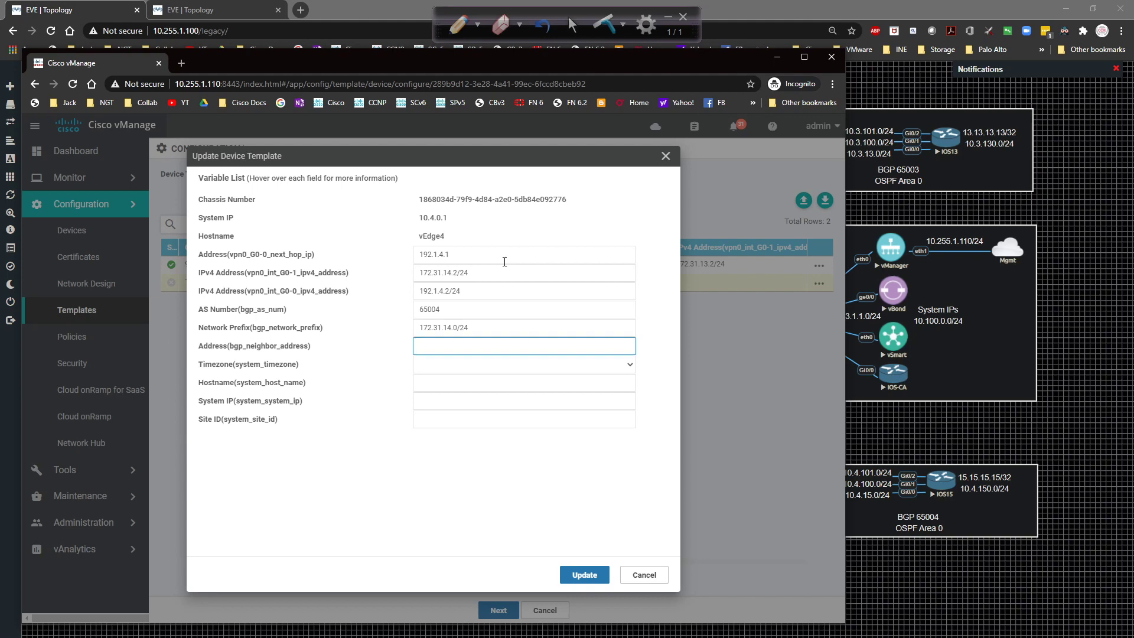
pyautogui.write('172.31.14.1')
# Set vEdge4's timezone to America/Denver.
pyautogui.press('Tab')
pyautogui.write('am')
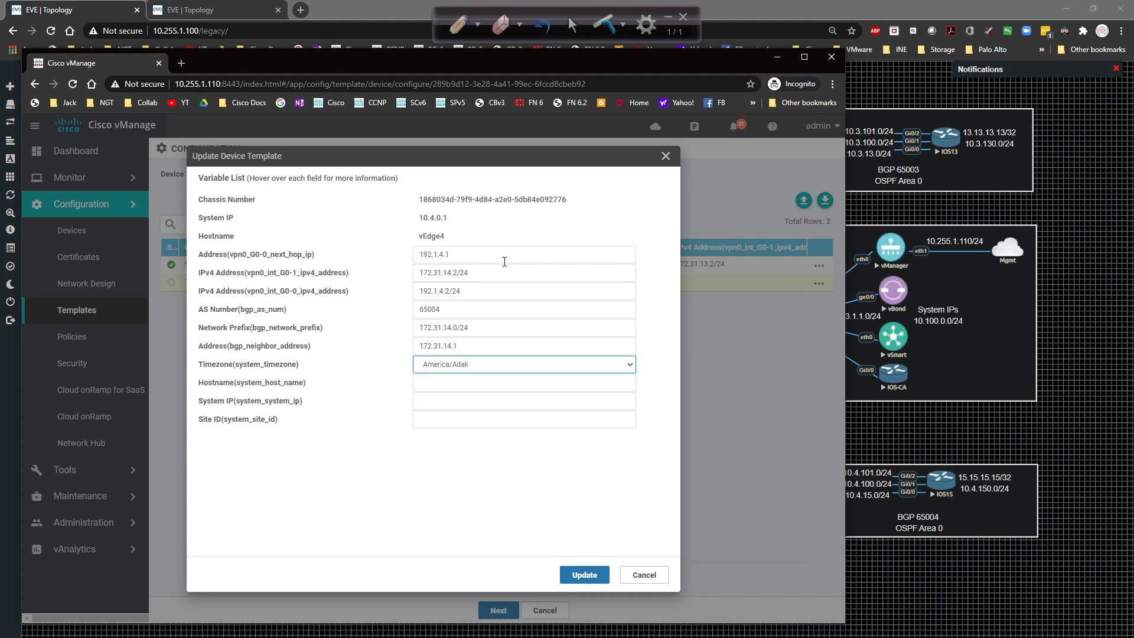
pyautogui.click(499, 364)
pyautogui.scroll(-5, 519, 461)
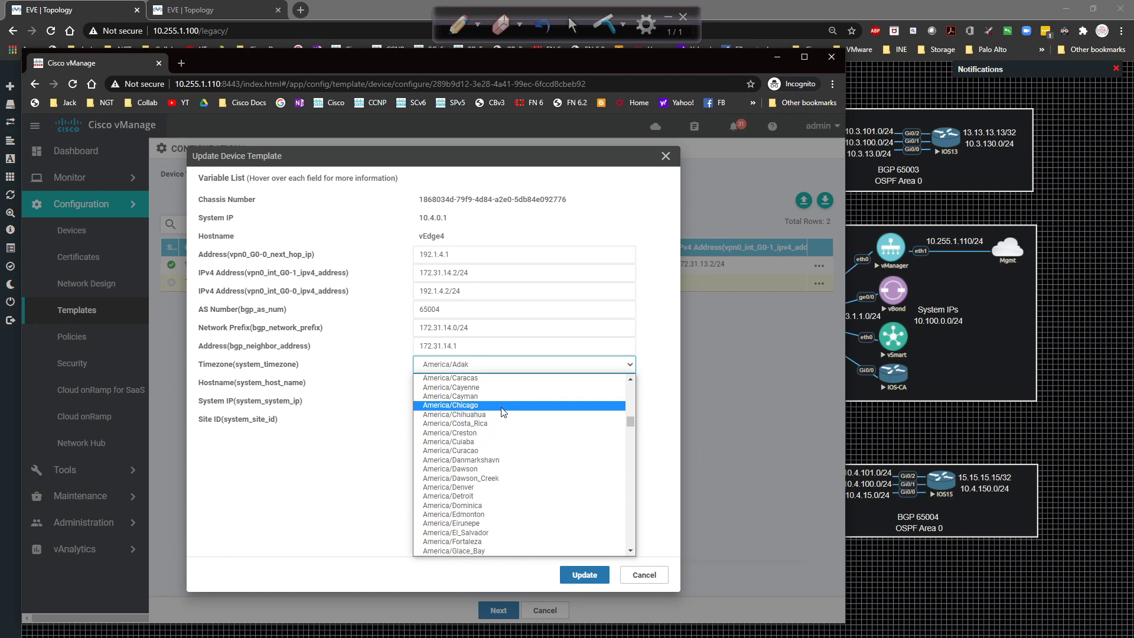
pyautogui.click(503, 487)
# Fill in system IP 10.4.0.1 and site 4, save vEdge4's variables, and proceed to the preview.
pyautogui.click(444, 382)
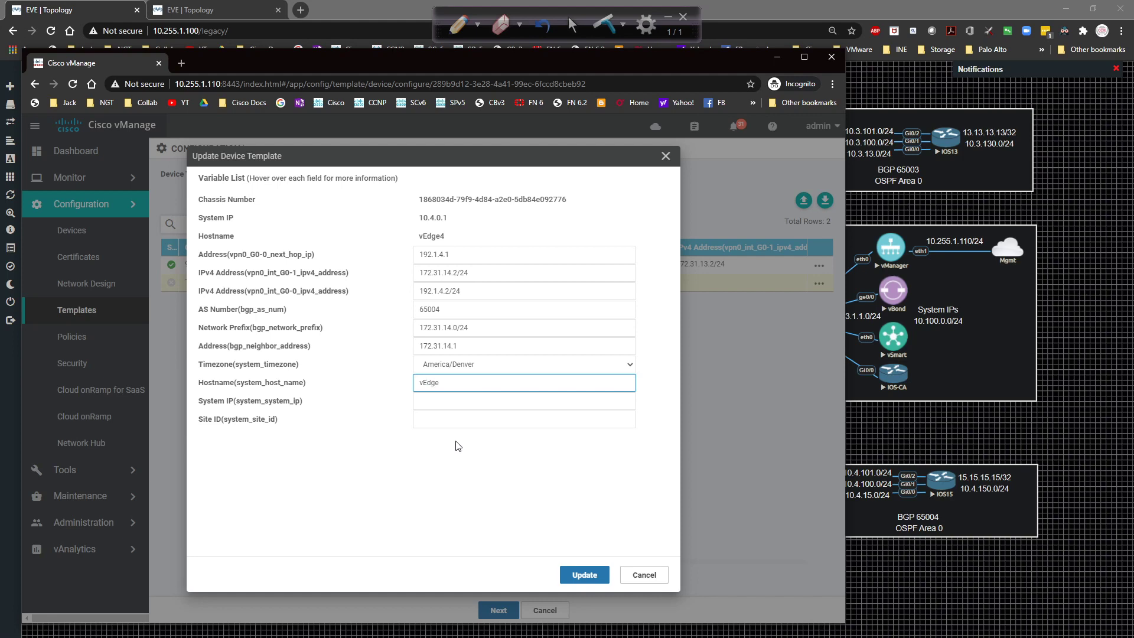
pyautogui.press('Tab')
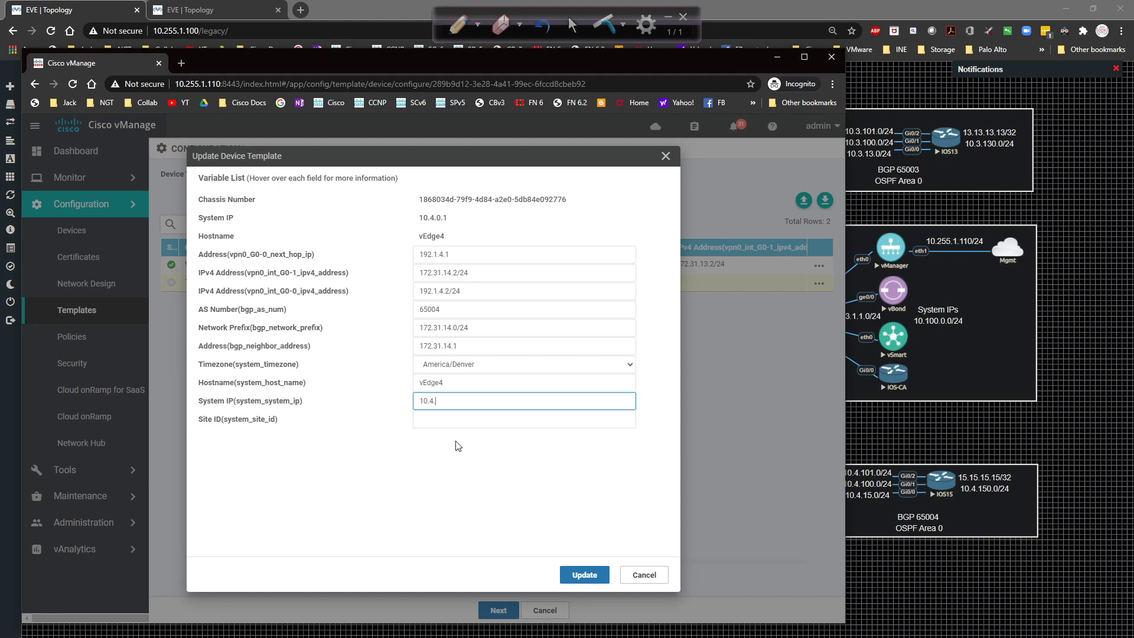
pyautogui.write('10.4.0.1')
pyautogui.press('Tab')
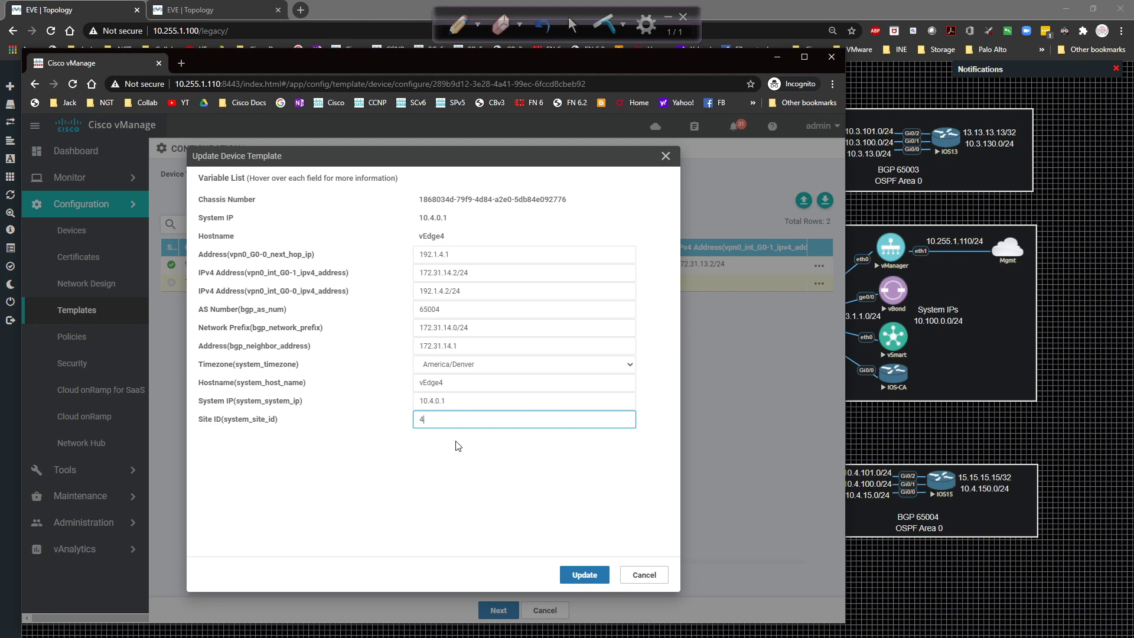
pyautogui.click(576, 573)
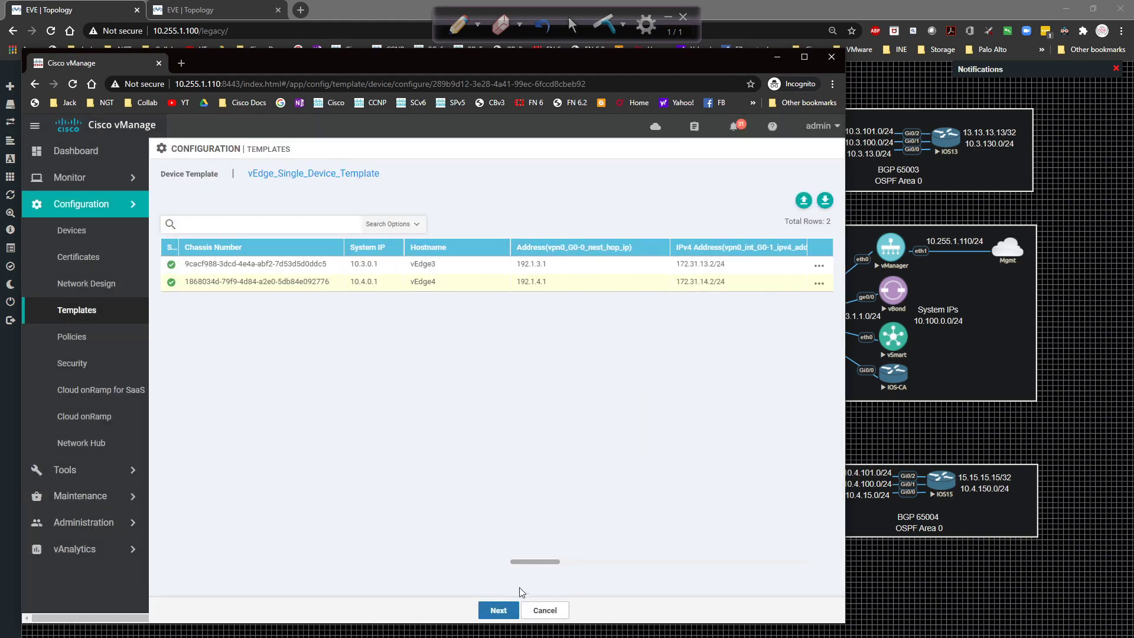
pyautogui.click(497, 610)
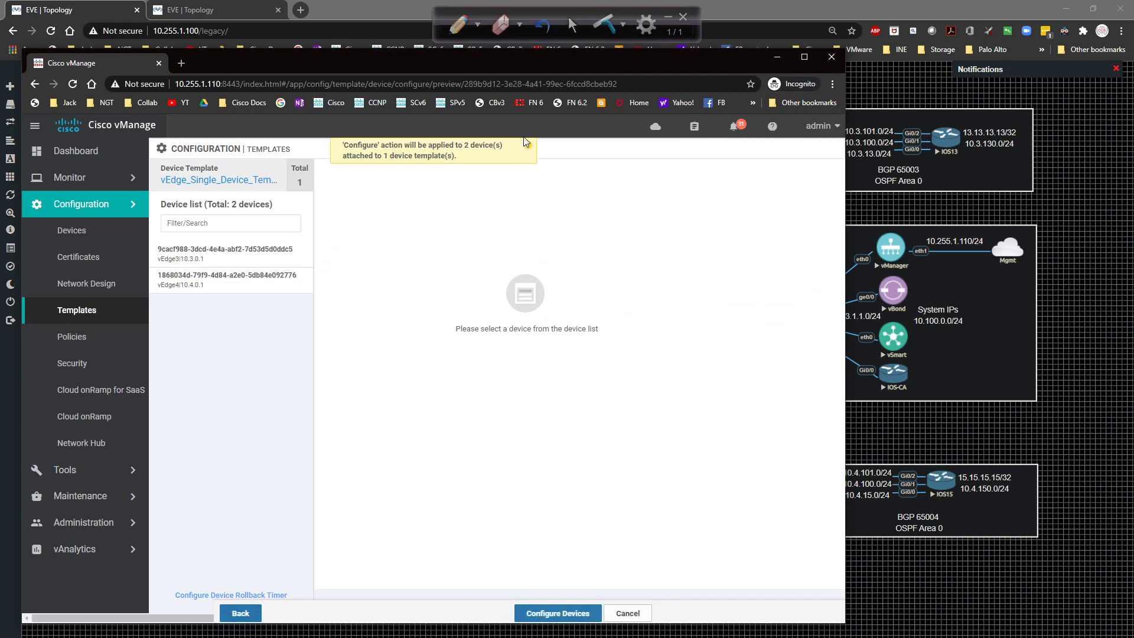
# Review vEdge3's config diff, then start Configure Devices for both vEdges.
pyautogui.click(267, 248)
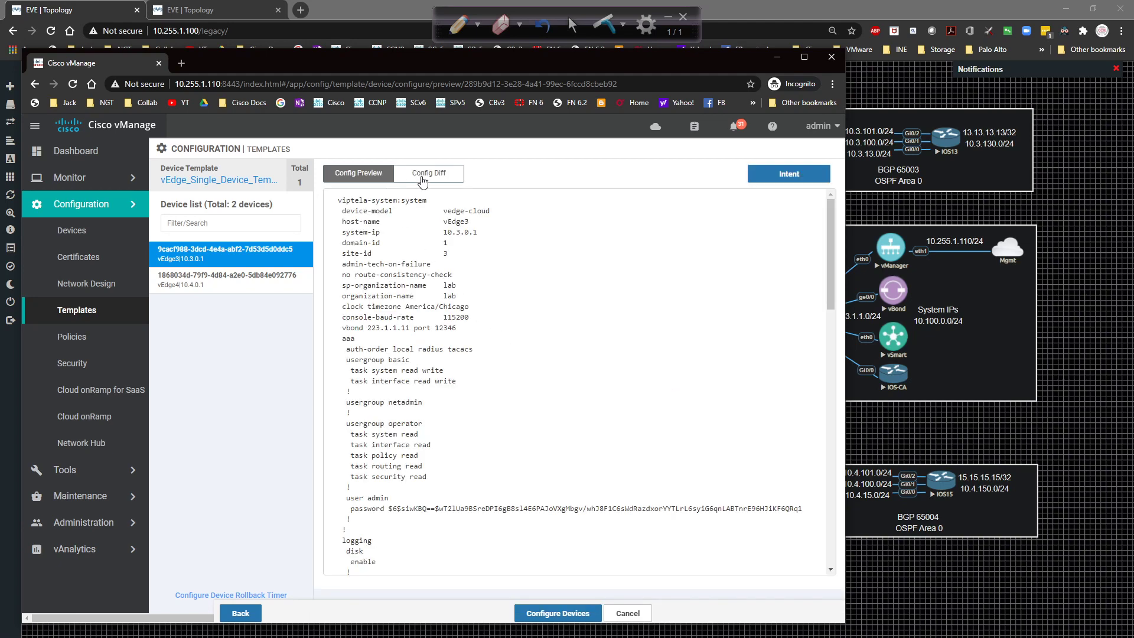
pyautogui.click(422, 177)
pyautogui.scroll(-10, 565, 287)
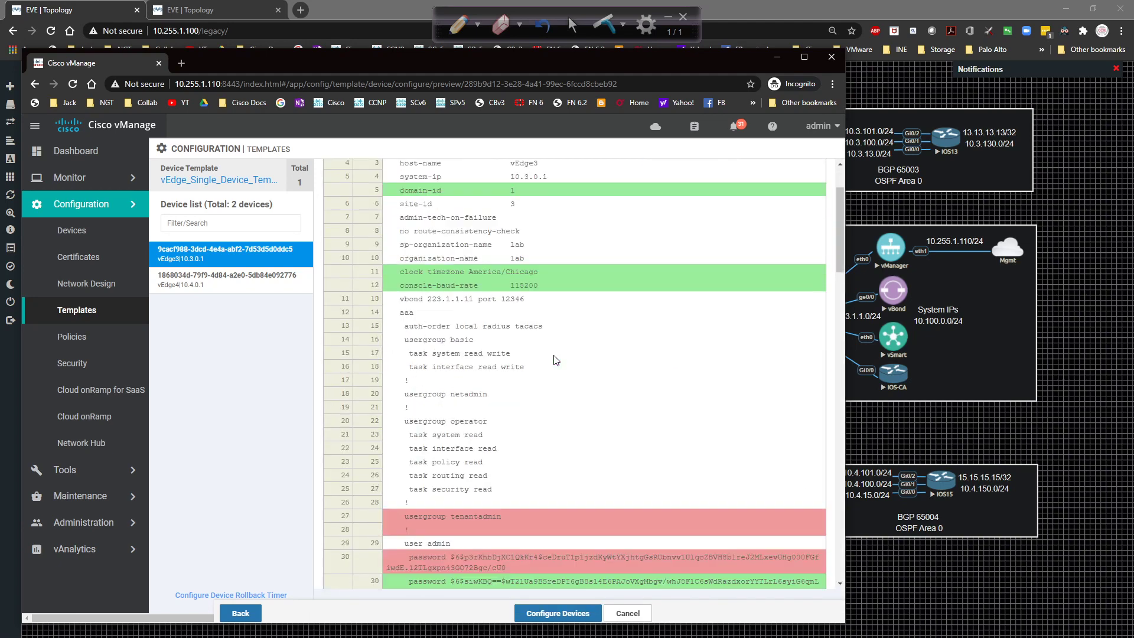
pyautogui.scroll(-12, 556, 353)
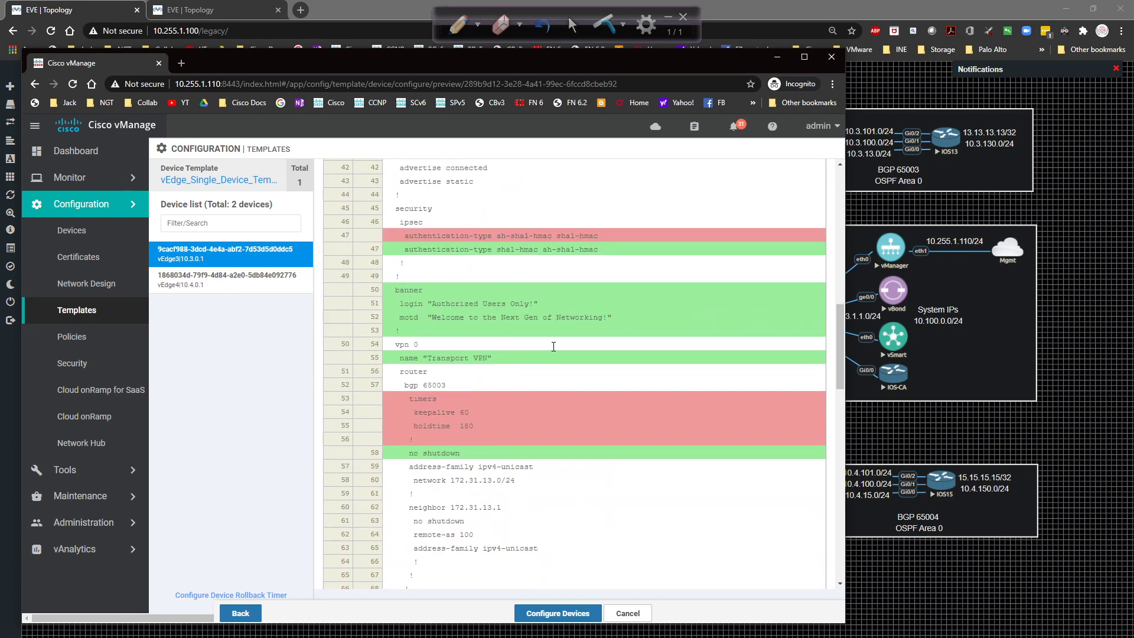
pyautogui.scroll(-5, 554, 349)
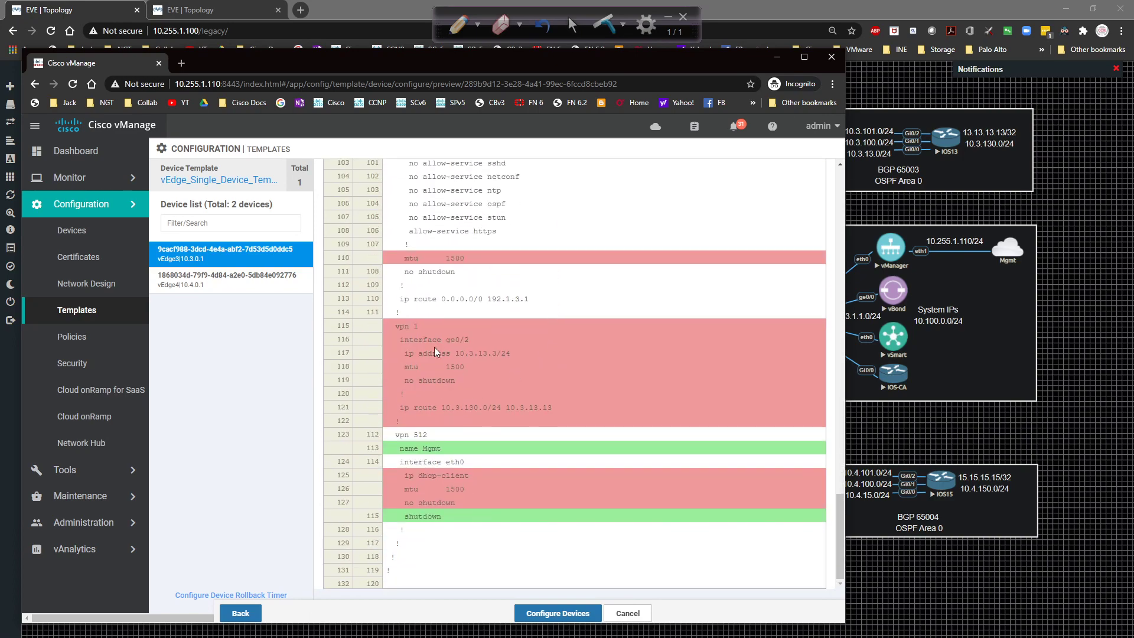
pyautogui.scroll(1, 416, 364)
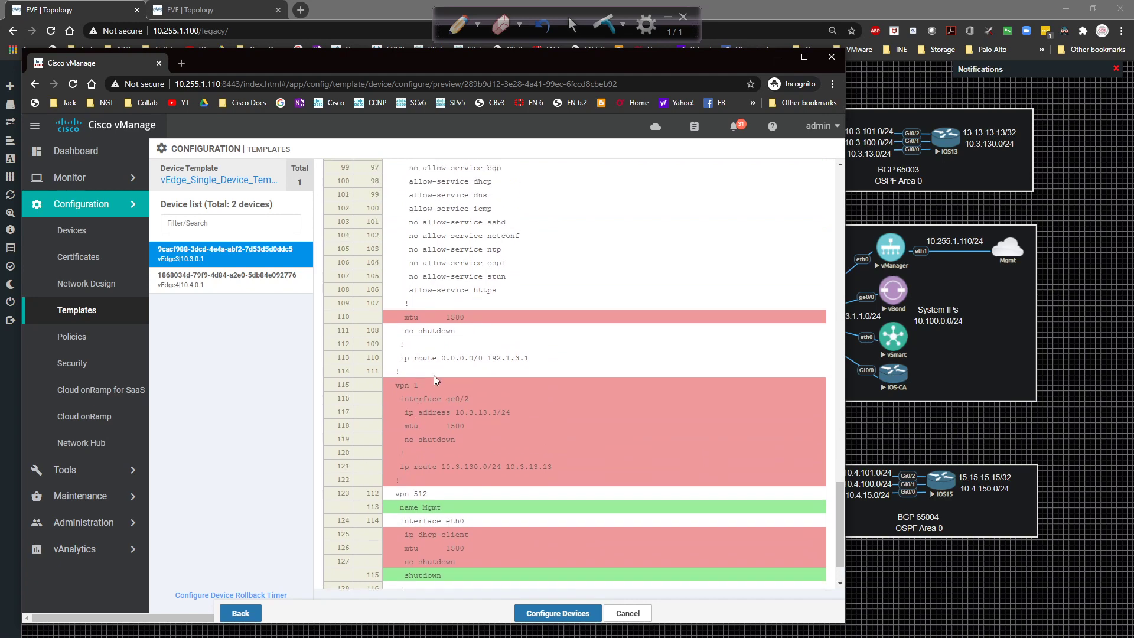
pyautogui.scroll(12, 503, 384)
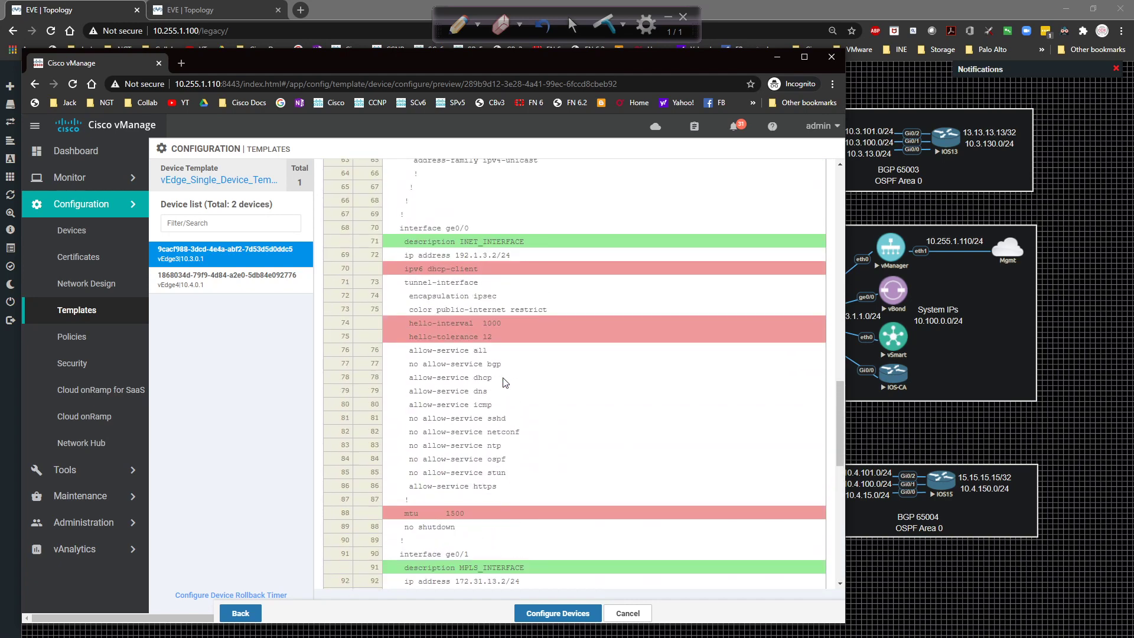
pyautogui.scroll(3, 504, 382)
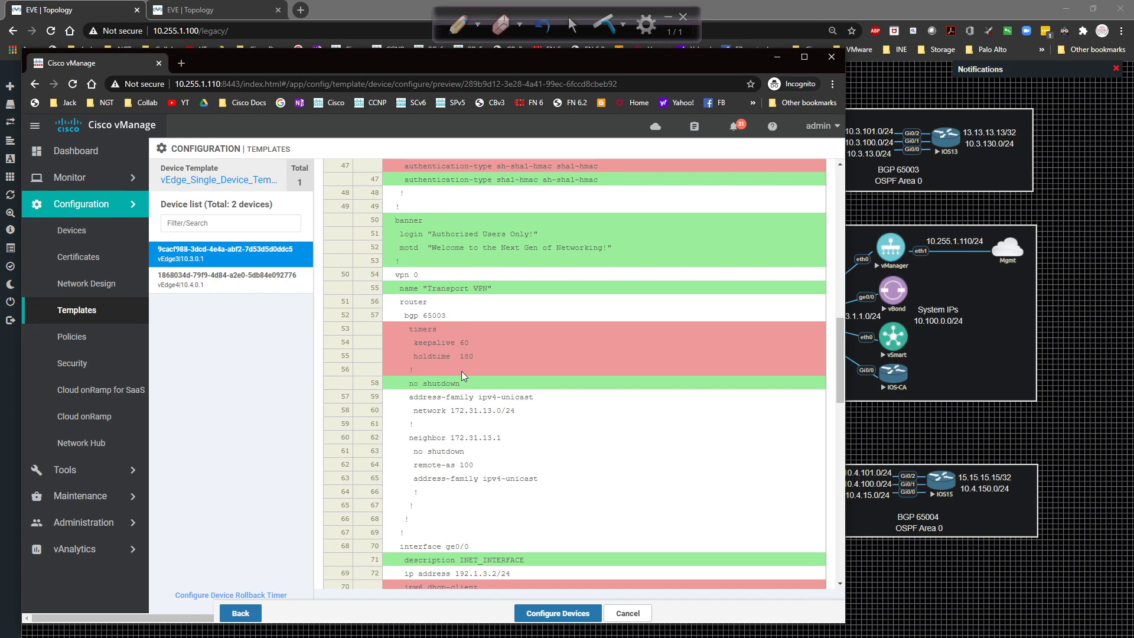
pyautogui.scroll(-3, 585, 412)
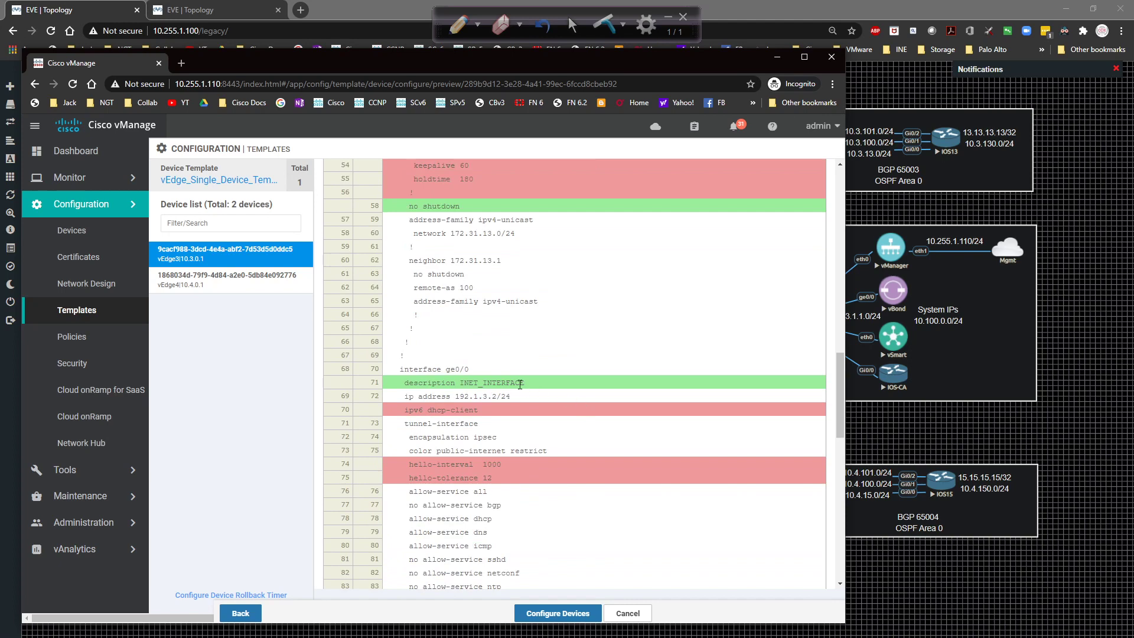
pyautogui.scroll(-2, 485, 361)
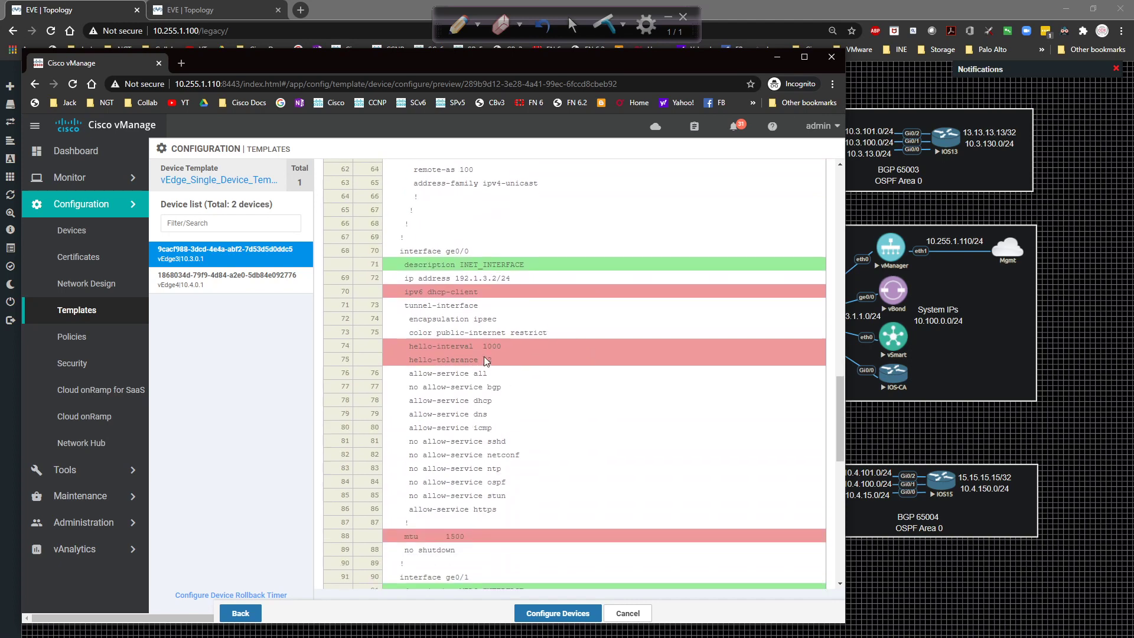
pyautogui.scroll(-5, 456, 360)
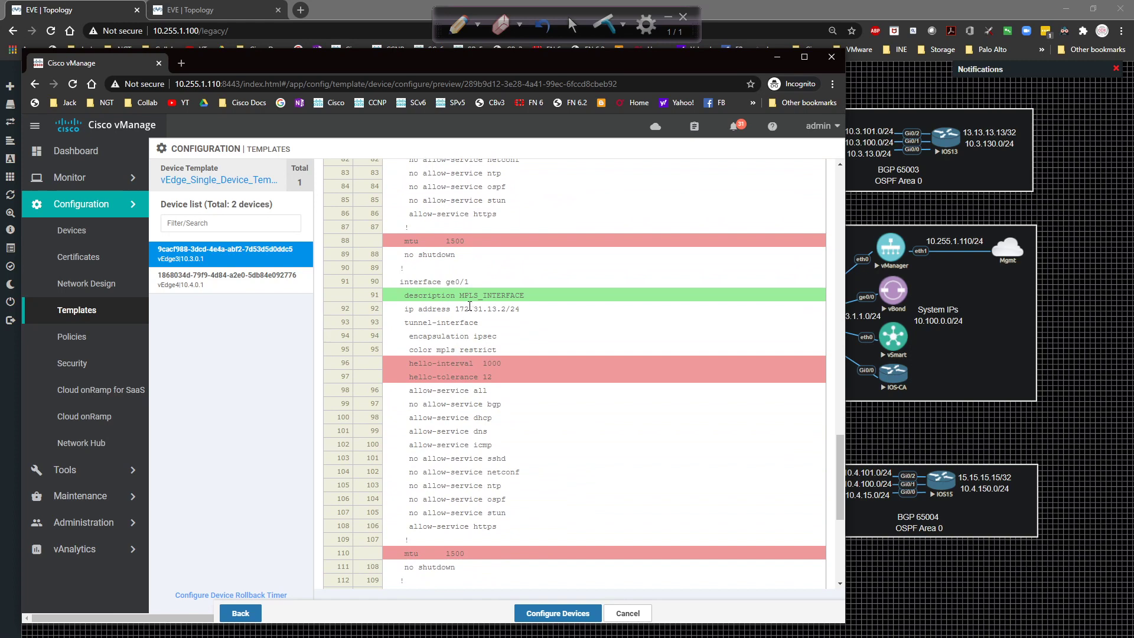
pyautogui.scroll(-3, 470, 313)
pyautogui.scroll(-2, 467, 321)
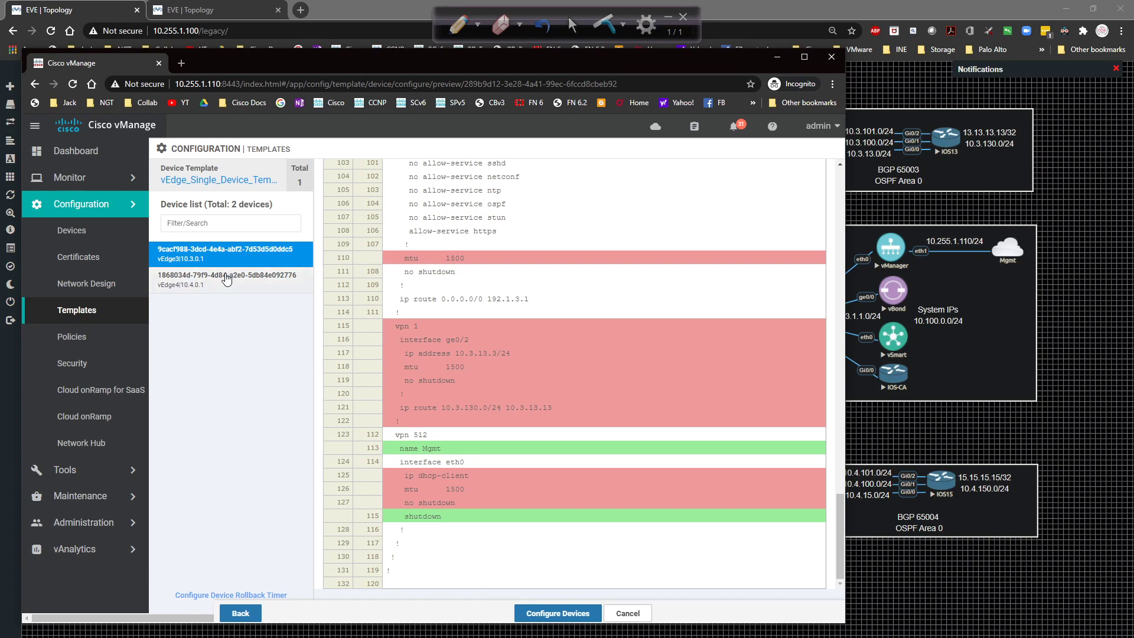
pyautogui.click(536, 614)
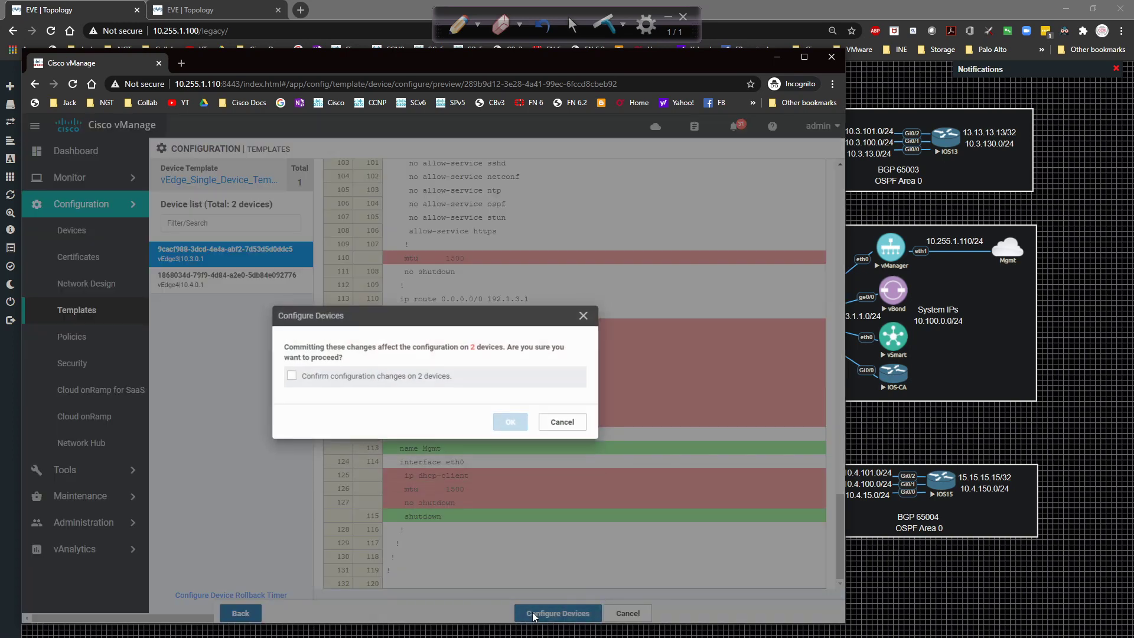
# Confirm the changes on 2 devices and check both vEdge3 and vEdge4 push logs succeed.
pyautogui.click(289, 372)
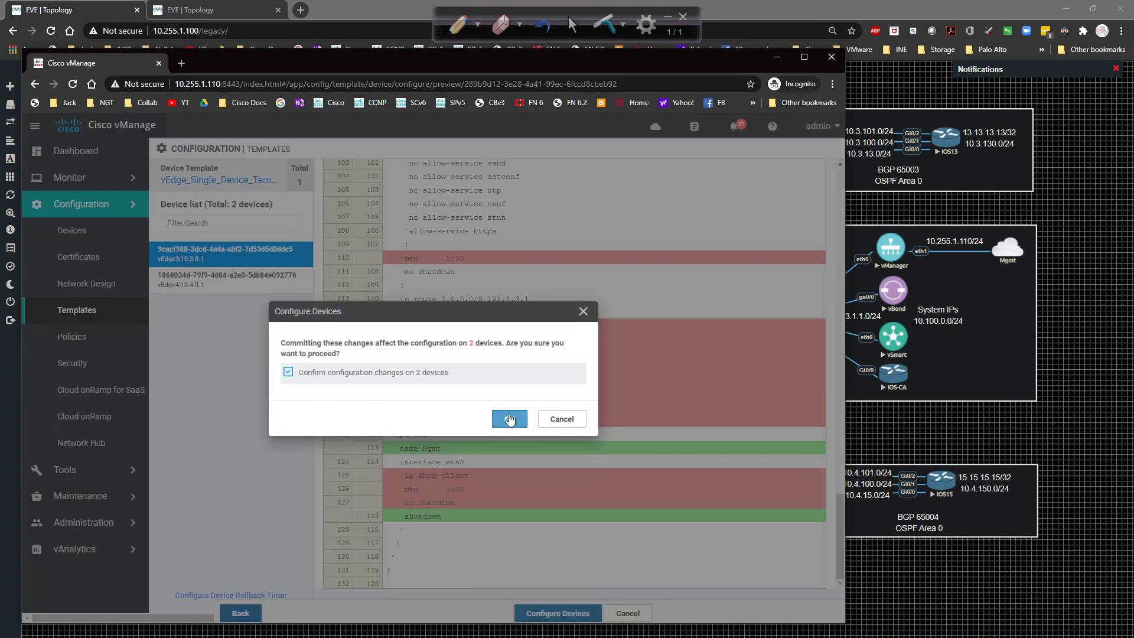
pyautogui.click(509, 418)
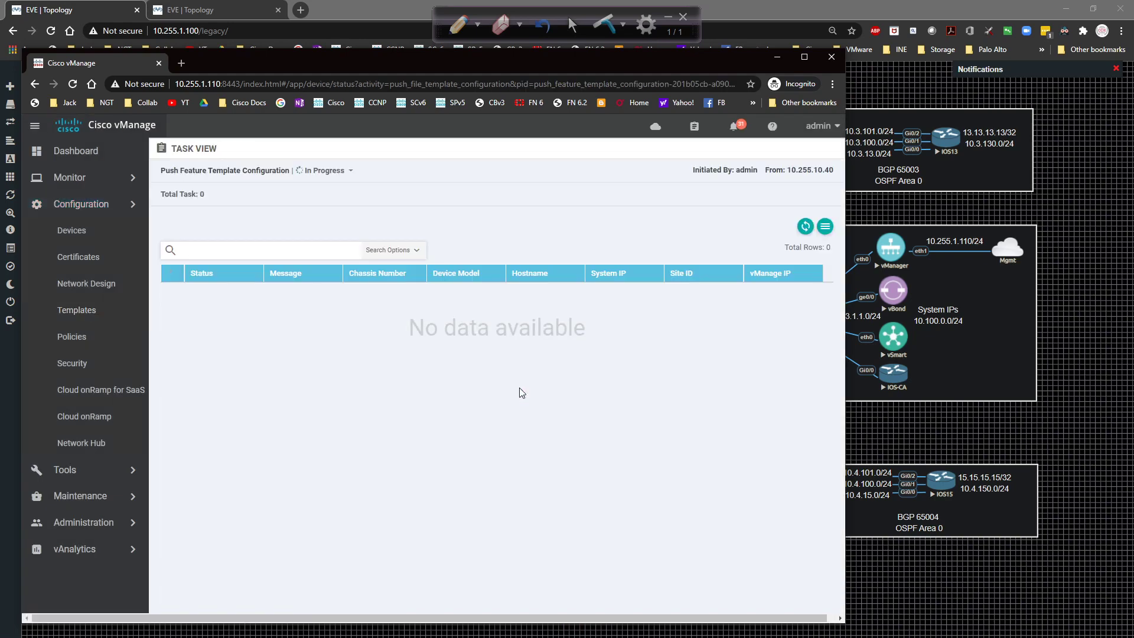
pyautogui.click(805, 228)
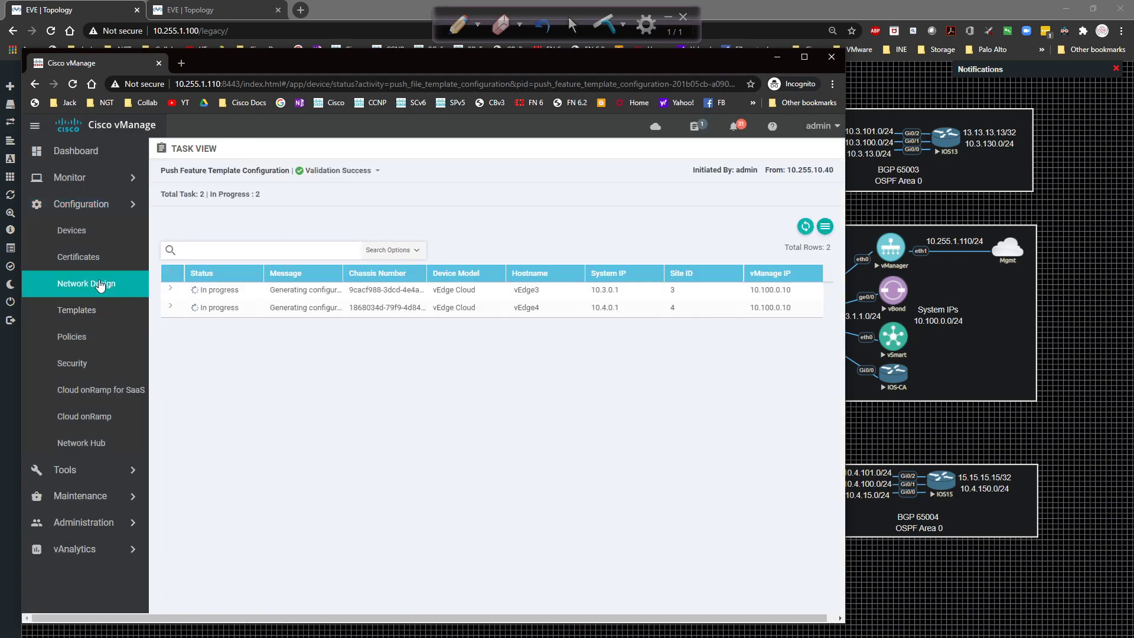
pyautogui.click(172, 275)
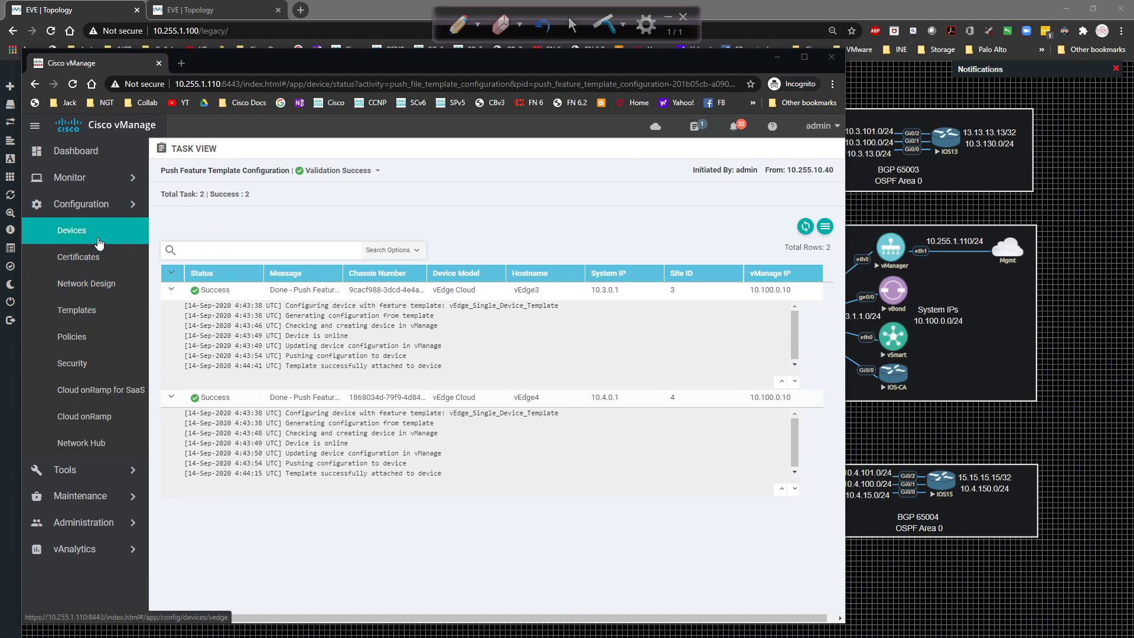
# Visit the WAN edge device list and device templates, then minimize vManage.
pyautogui.click(94, 236)
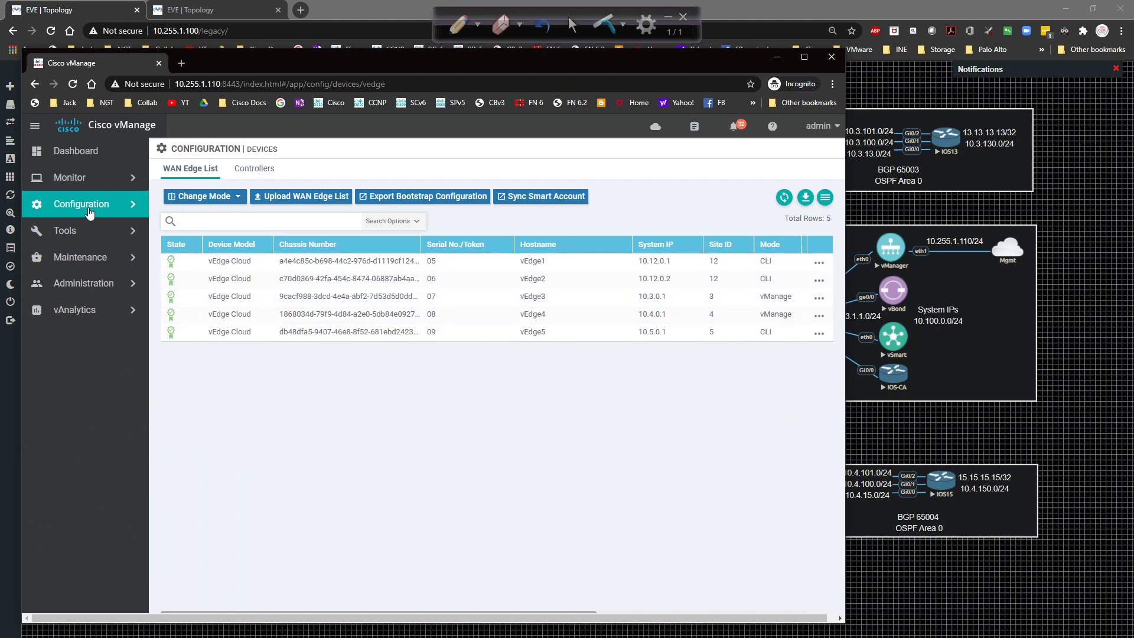
pyautogui.click(88, 214)
pyautogui.click(107, 311)
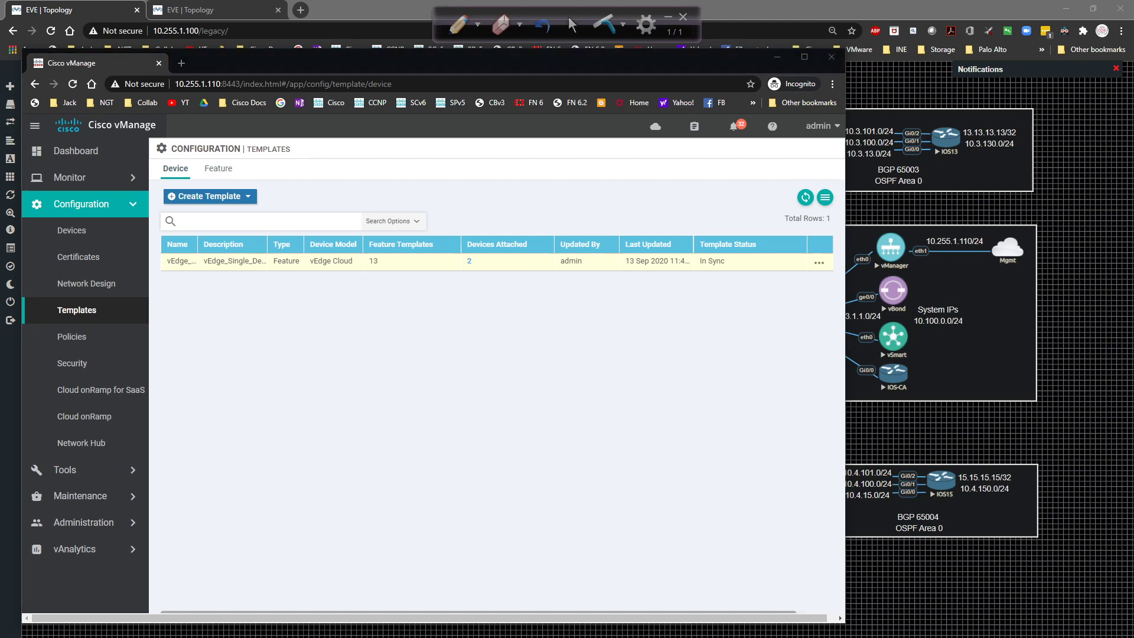
pyautogui.click(777, 57)
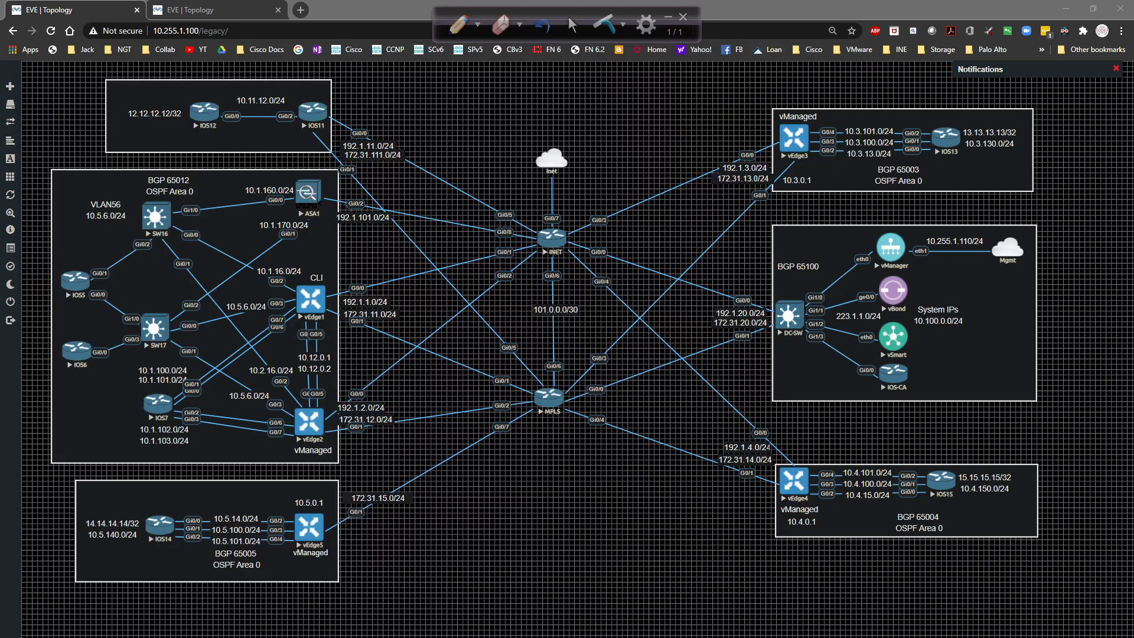
# Bring SecureCRT onto the screen, enlarge it, and log into vEdge3's console.
pyautogui.moveTo(0, 248); pyautogui.dragTo(463, 270)
pyautogui.moveTo(0, 258); pyautogui.dragTo(88, 218)
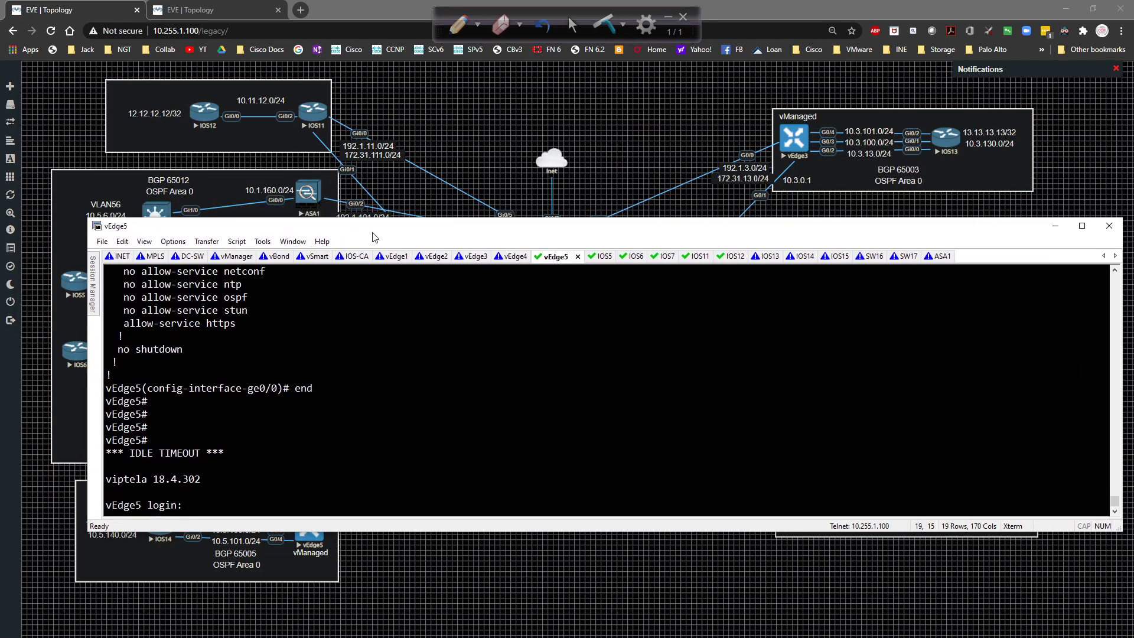
pyautogui.click(456, 258)
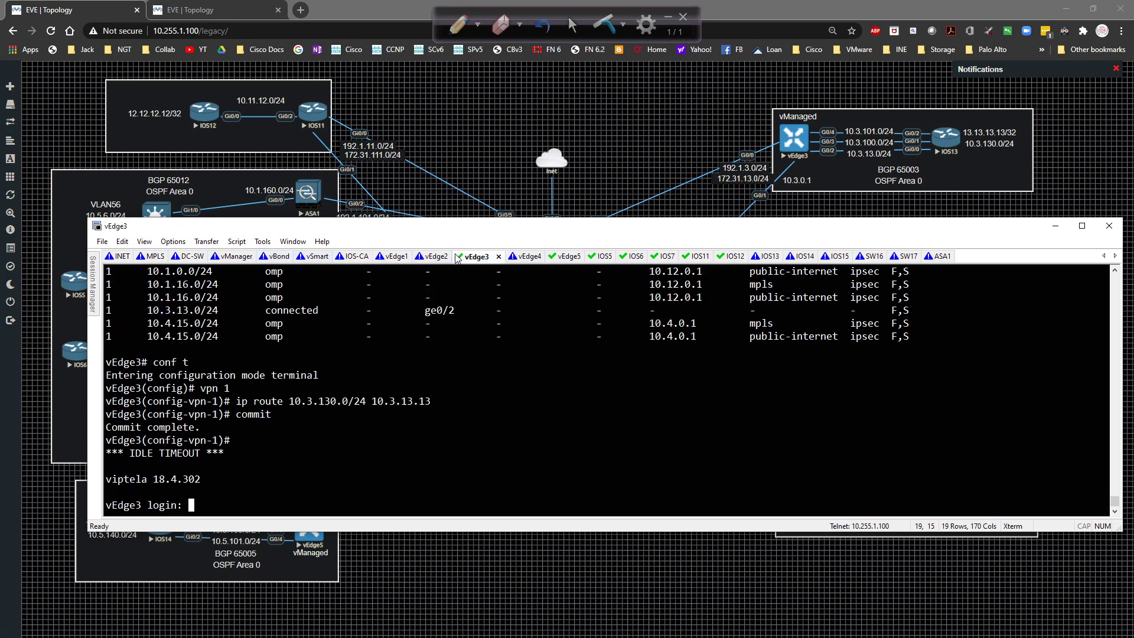
pyautogui.write('admin')
pyautogui.press('Return')
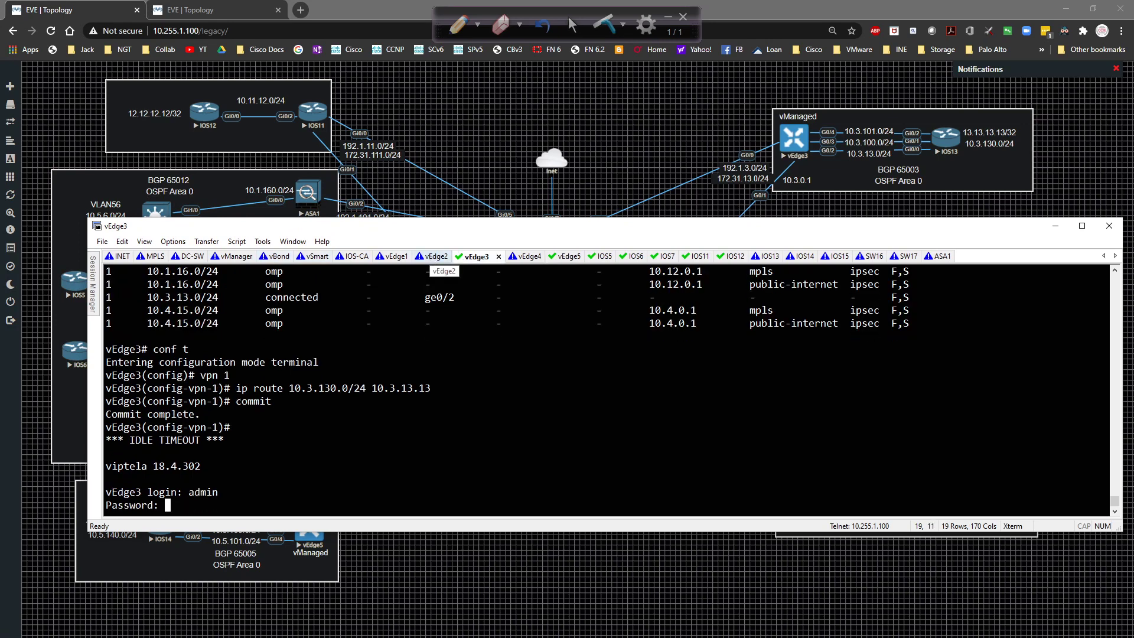
pyautogui.press('Return')
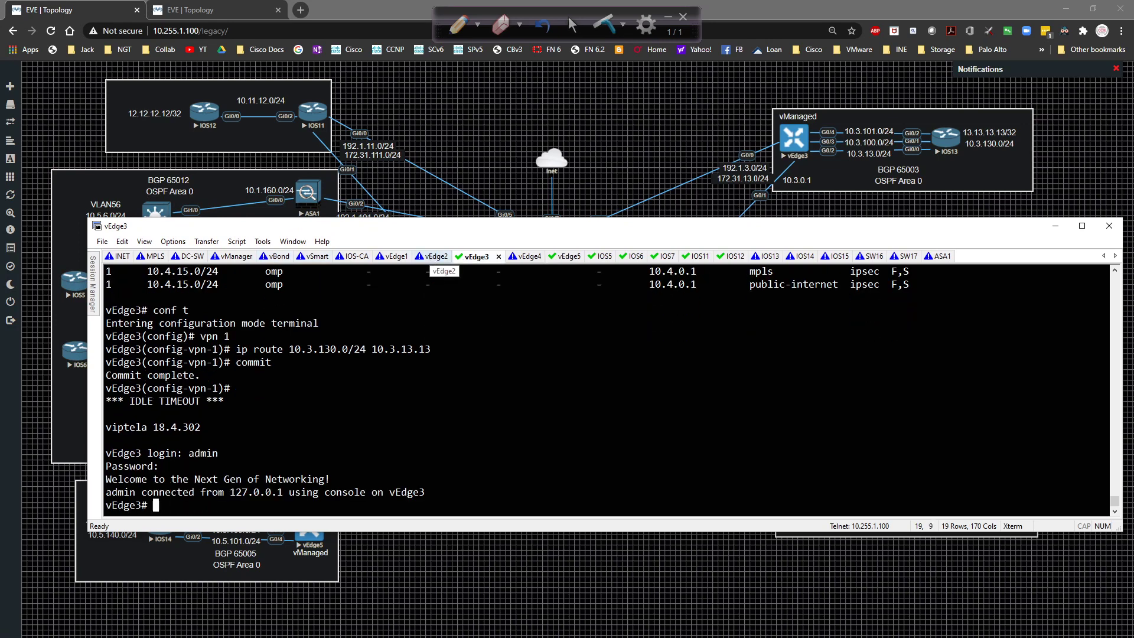
# Show vEdge3's running config to check BGP 65003 with neighbor 172.31.13.1.
pyautogui.write('sh run')
pyautogui.press('Return')
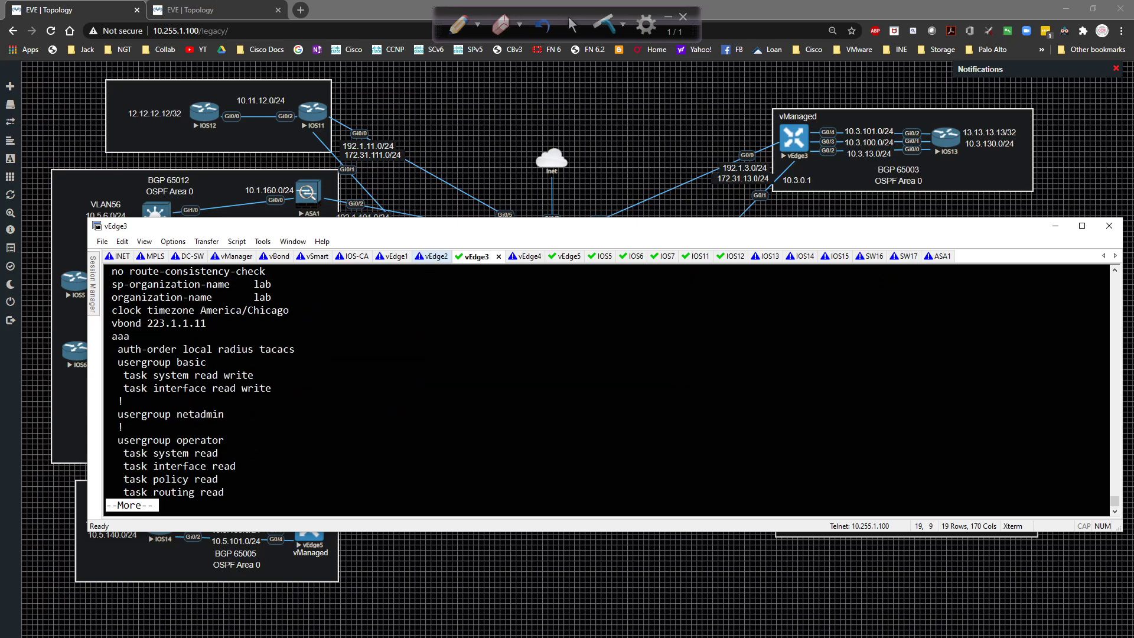
pyautogui.press('space')
pyautogui.scroll(6, 390, 343)
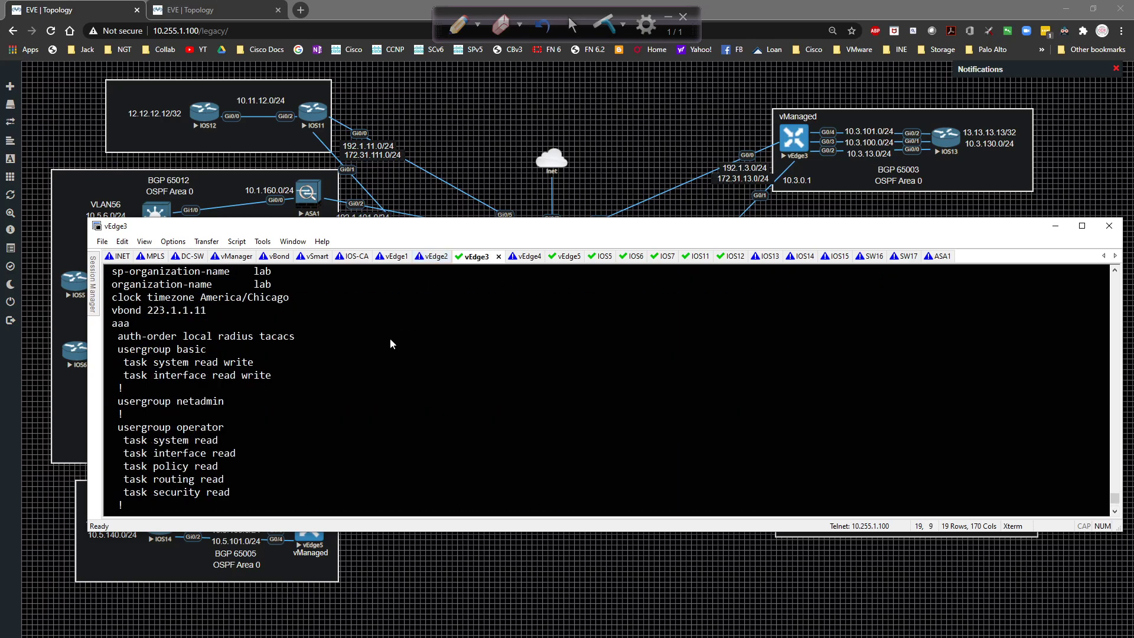
pyautogui.scroll(-6, 387, 345)
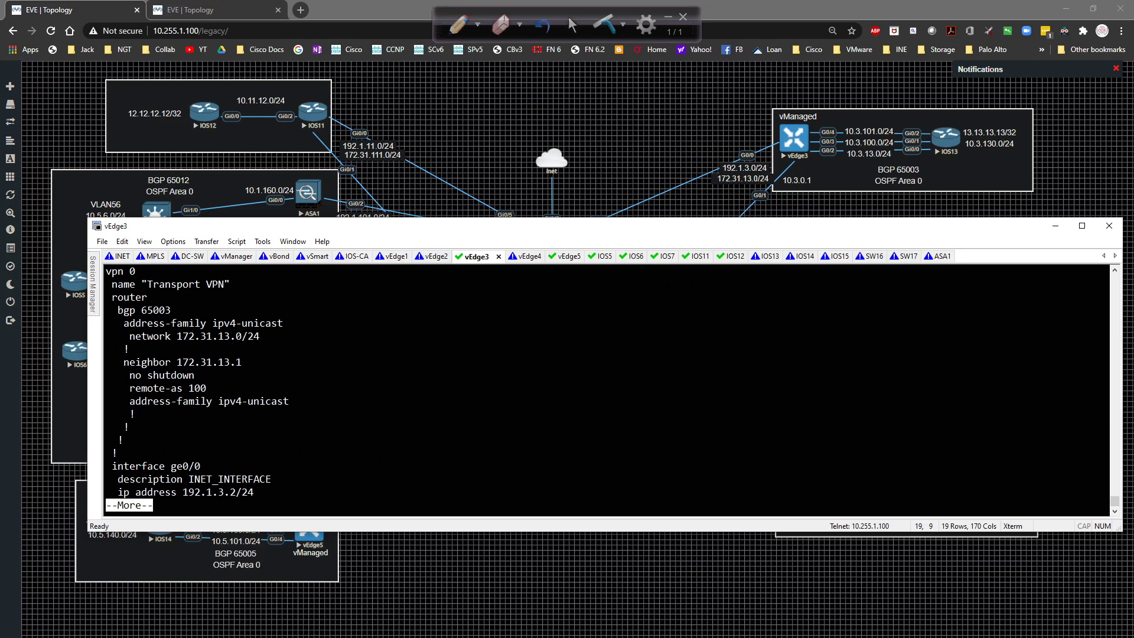
# Display vEdge3's route table with BGP-learned routes, then run 'show control connections'.
pyautogui.write('q')
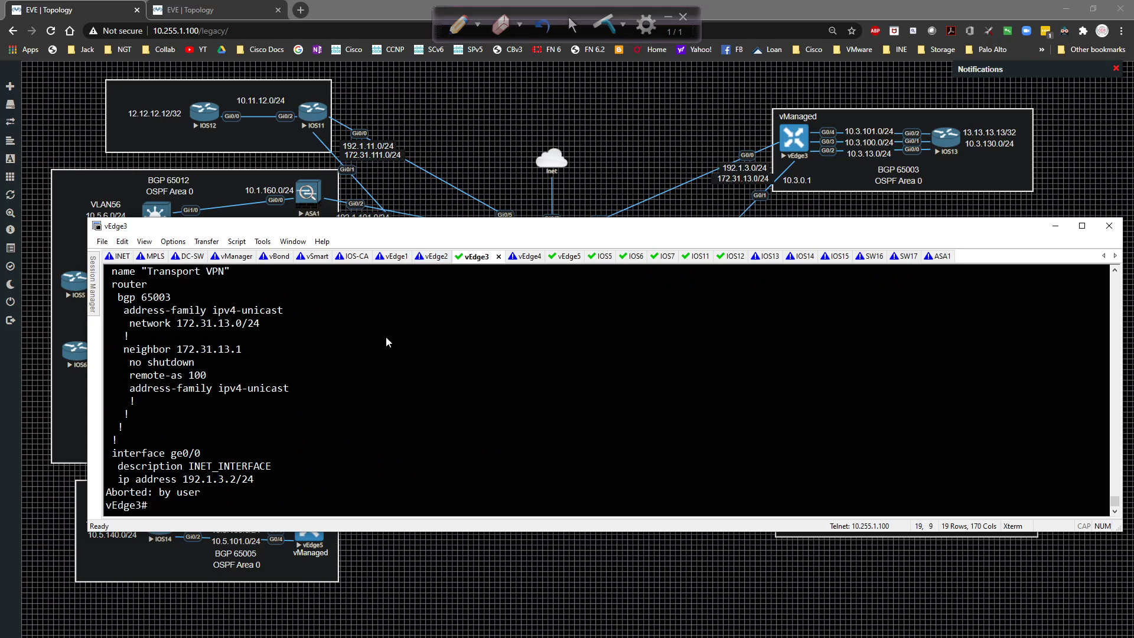
pyautogui.write('sh ip route')
pyautogui.press('Return')
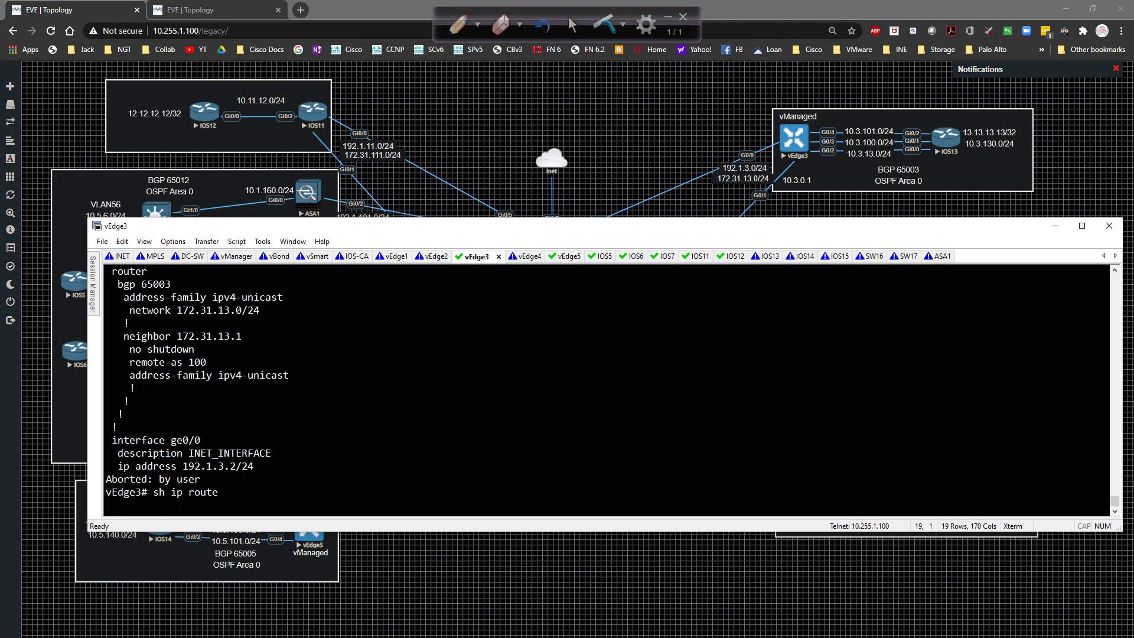
pyautogui.press('space')
pyautogui.press('space')
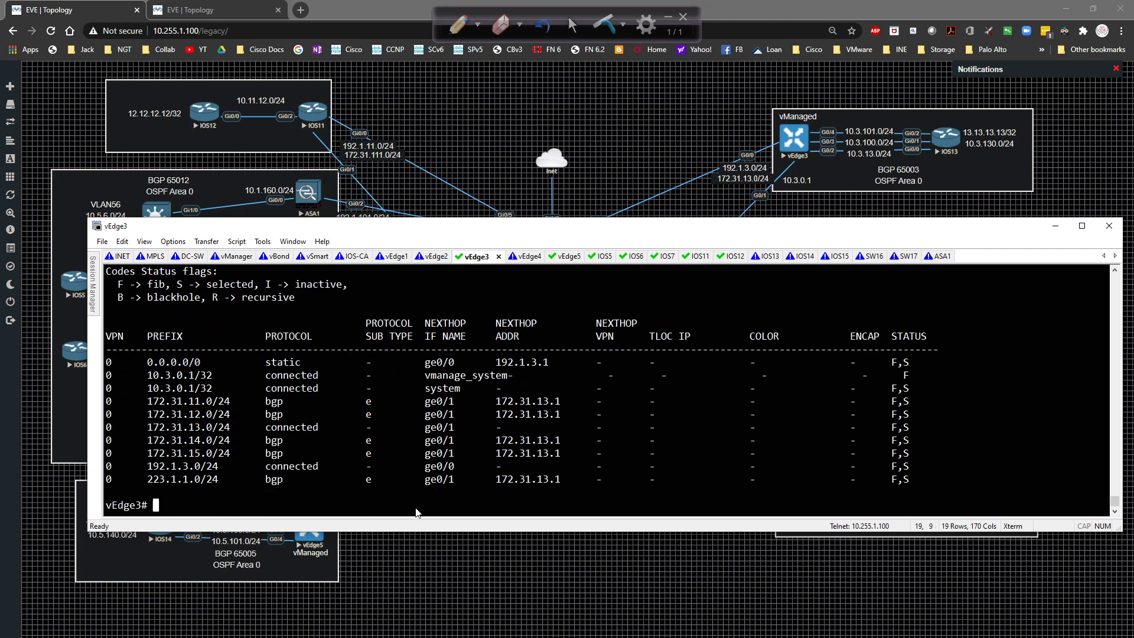
pyautogui.write('show control connections')
pyautogui.press('Return')
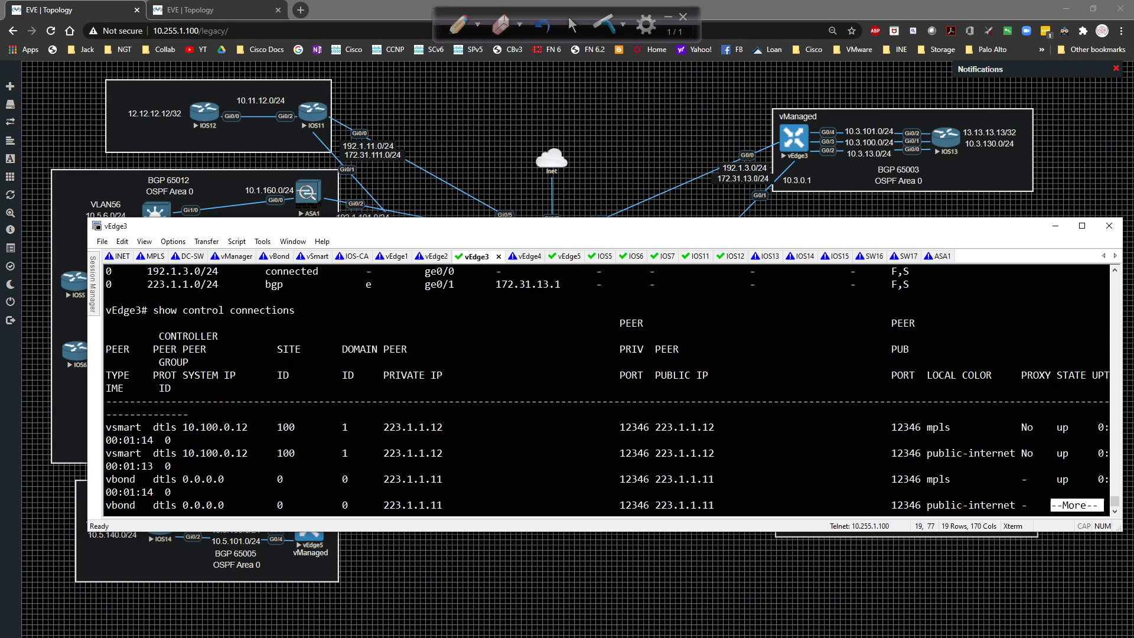
# Check vEdge3's control connections and BFD sessions are all up.
pyautogui.press('space')
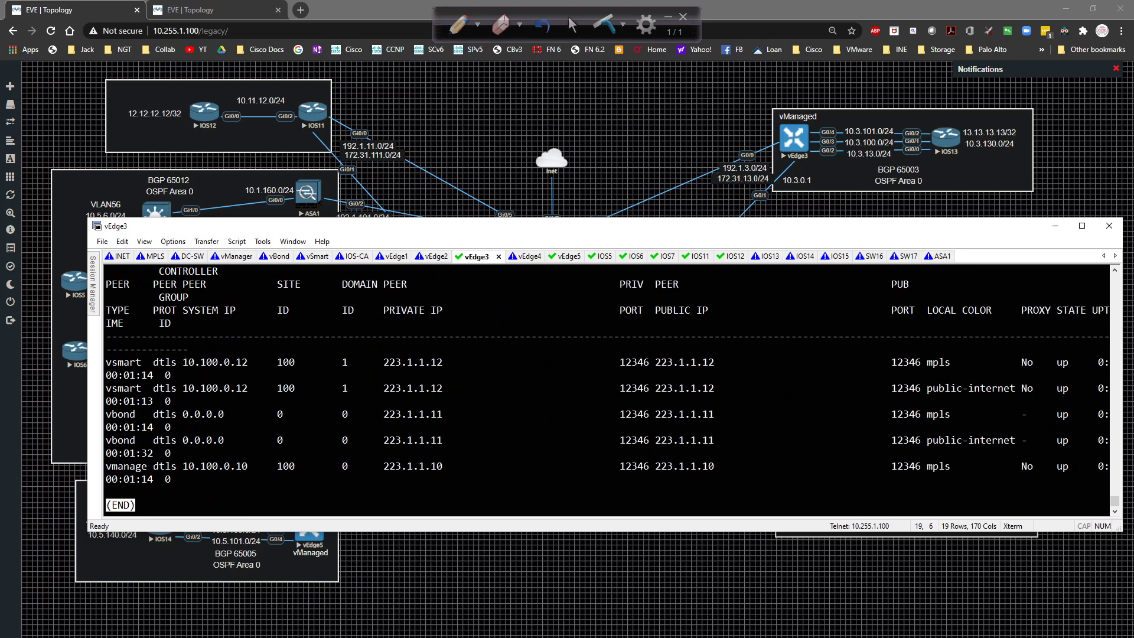
pyautogui.write('q')
pyautogui.write('show bfd ')
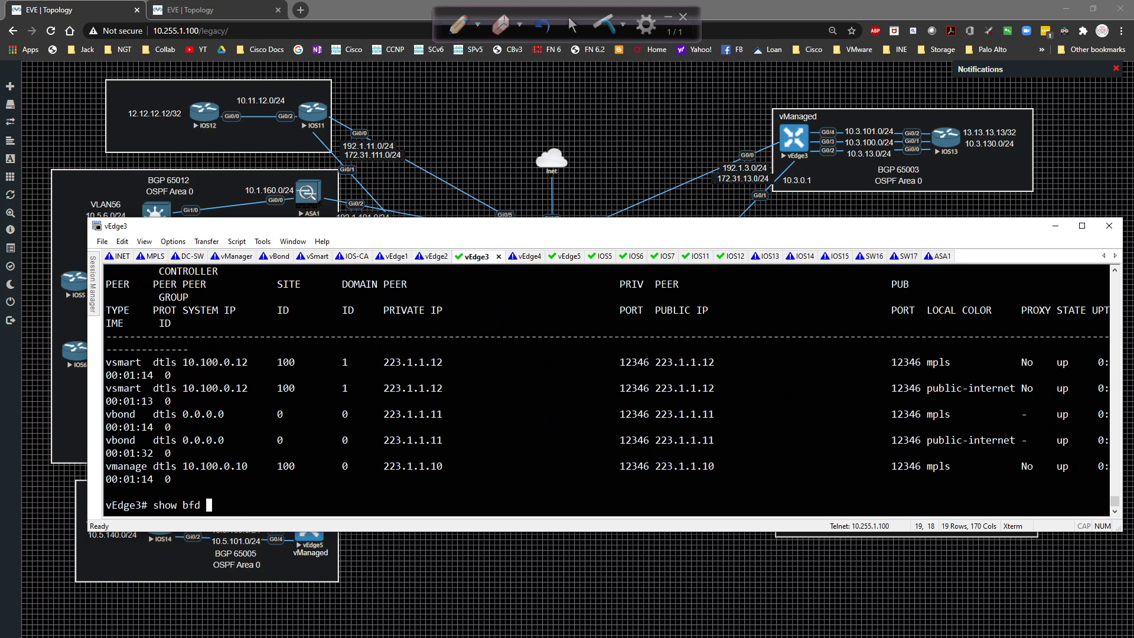
pyautogui.write('sessions')
pyautogui.press('Return')
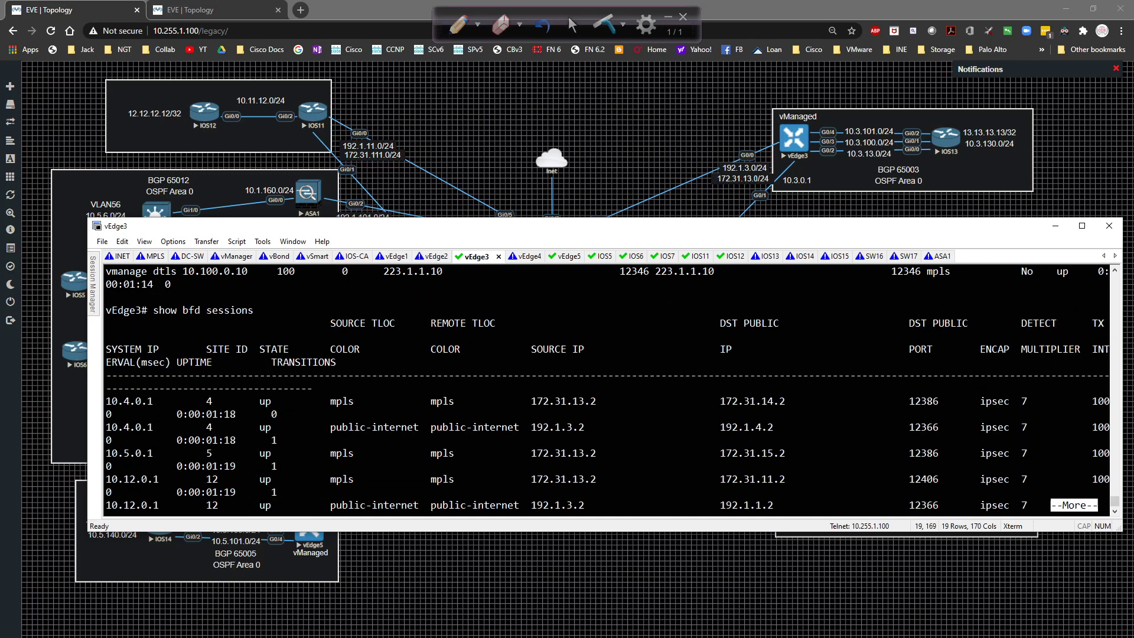
pyautogui.press('space')
# Check vEdge3's IPsec outbound connections, then return to the EVE lab topology page.
pyautogui.write('q')
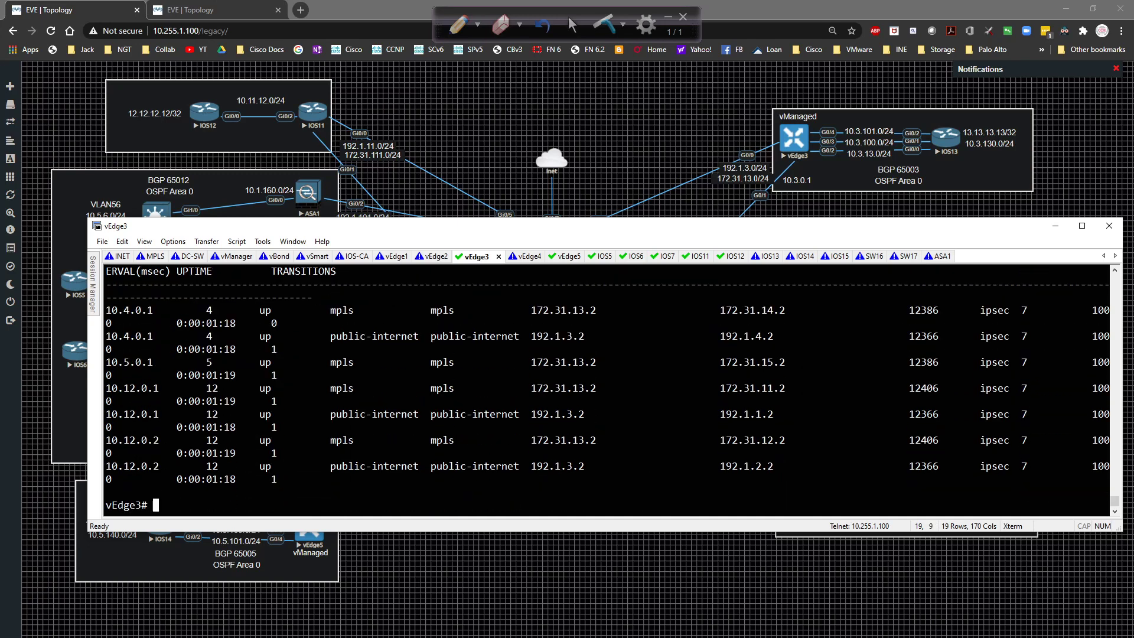
pyautogui.write('show ipsec ou')
pyautogui.press('Tab')
pyautogui.press('Return')
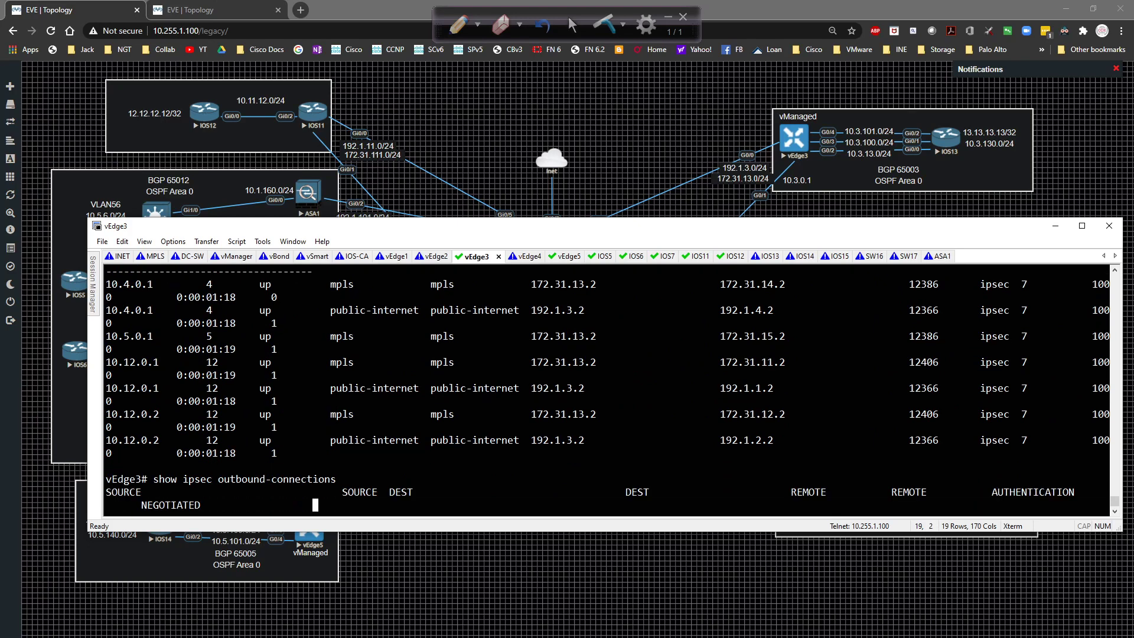
pyautogui.press('space')
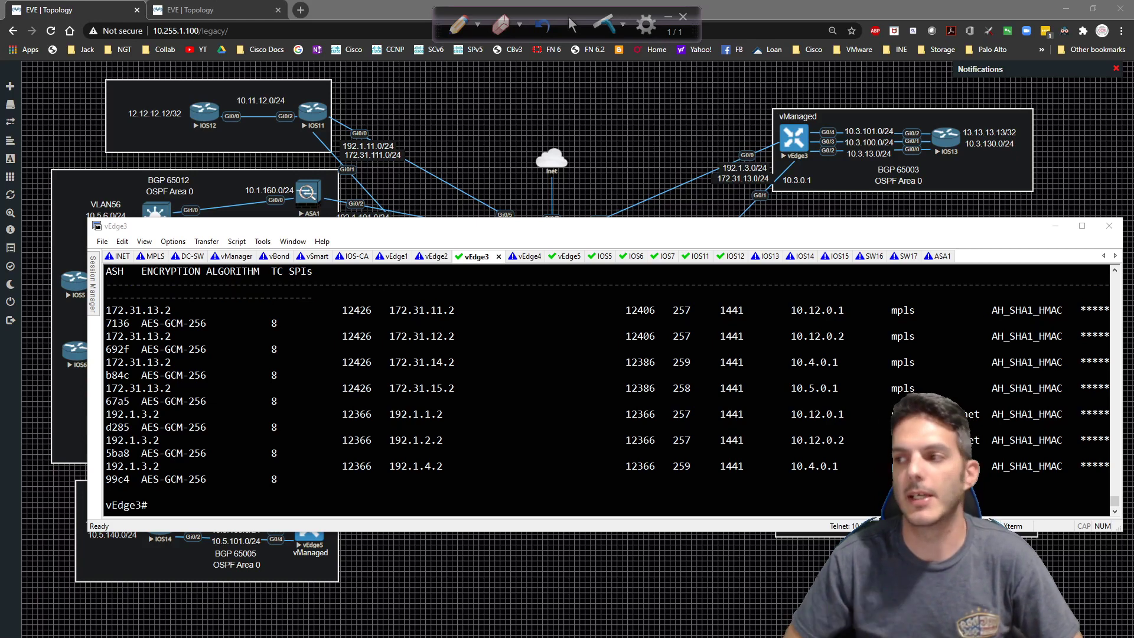
pyautogui.click(454, 145)
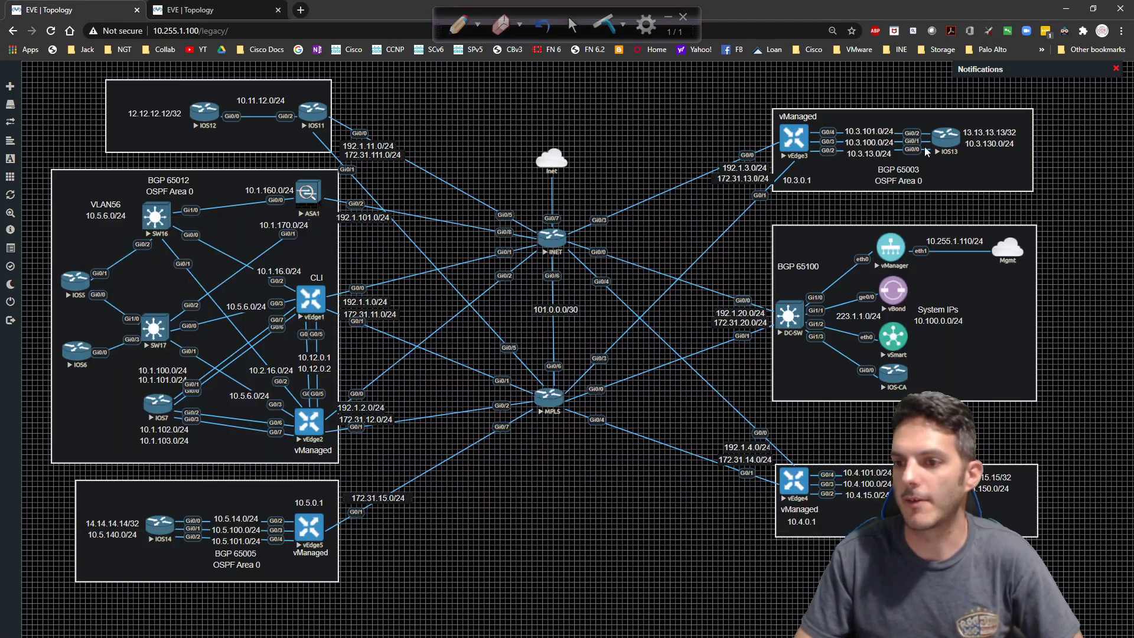